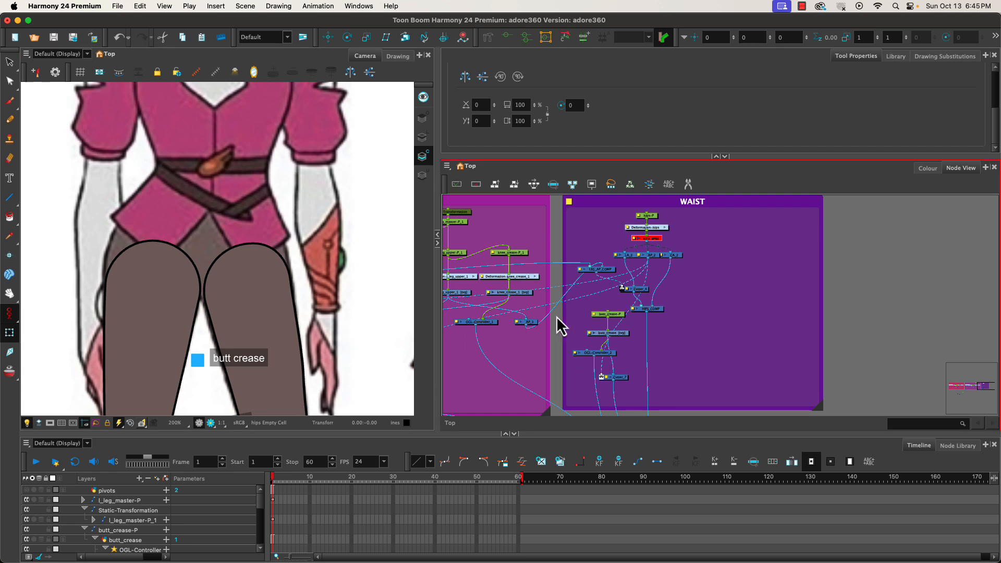
Add a new colour swatch to the palette, name it belt, and sample its colour from the belt in the drawing.
left_click(927, 168)
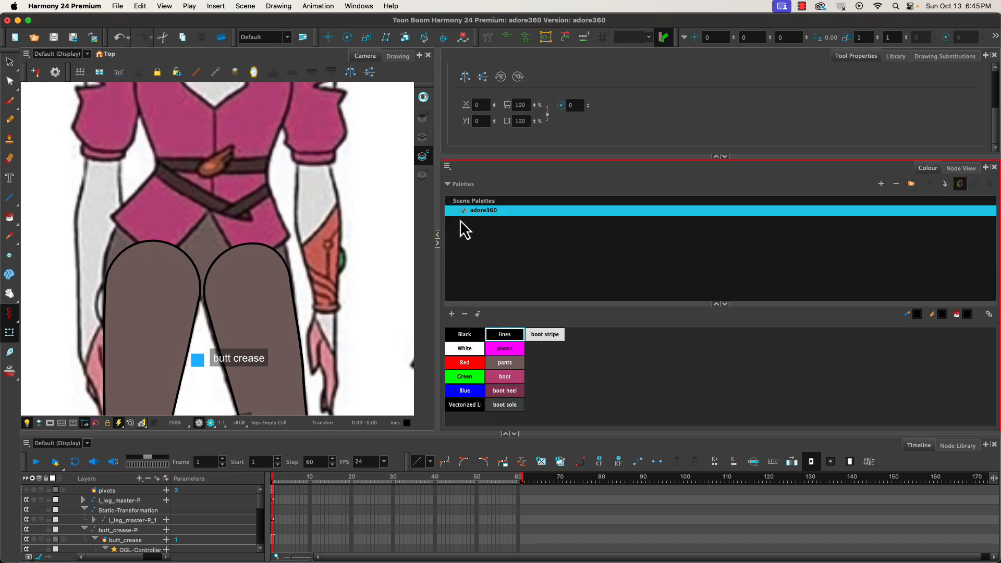
left_click(452, 316)
double_click(533, 360)
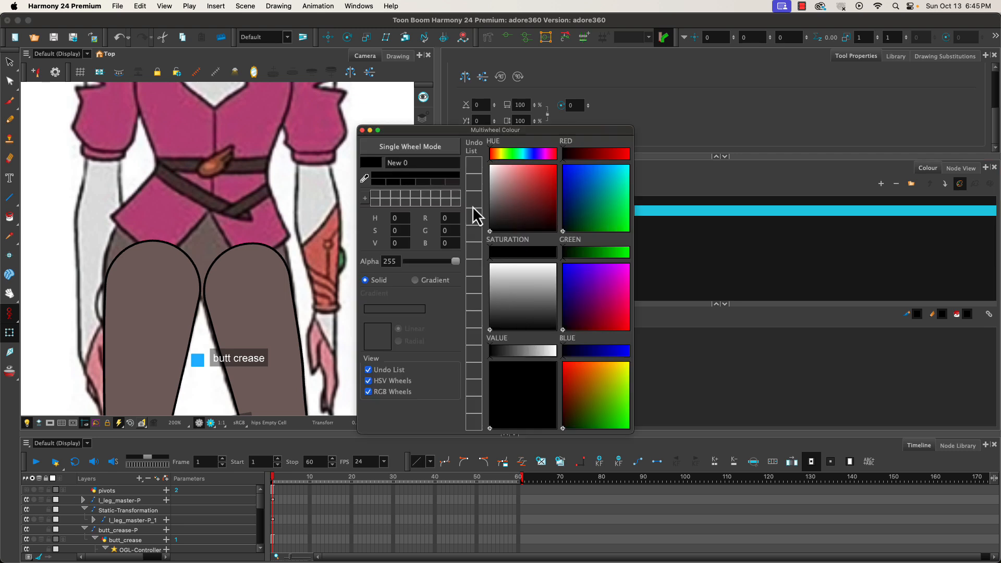
left_click_drag(425, 131, 535, 108)
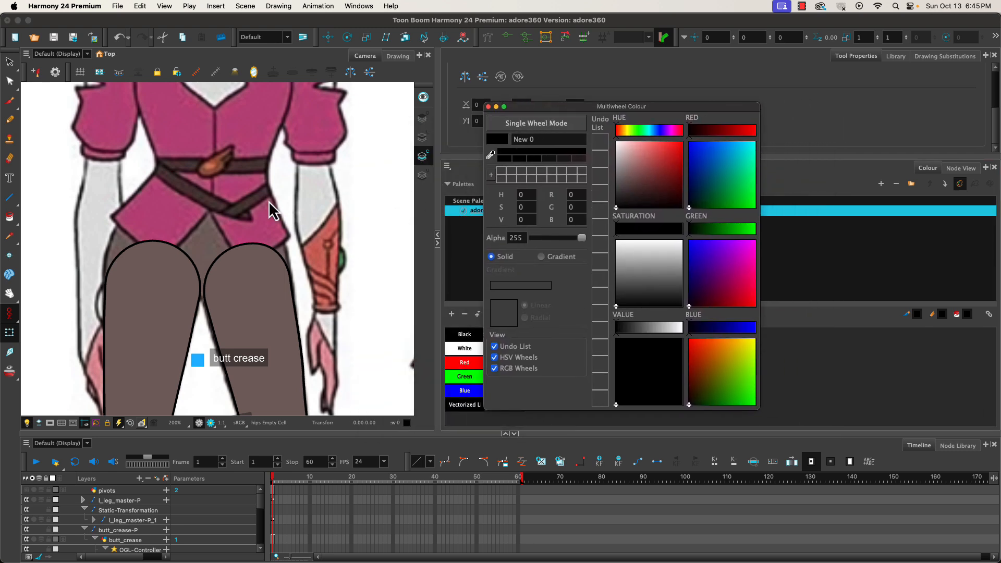
double_click(536, 139)
type("belt")
left_click(491, 155)
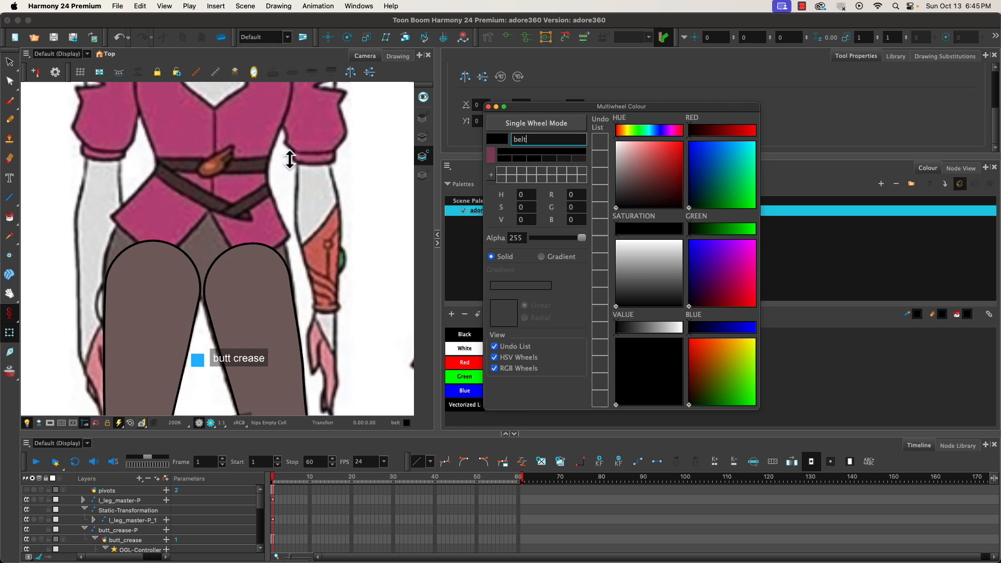
left_click(254, 165)
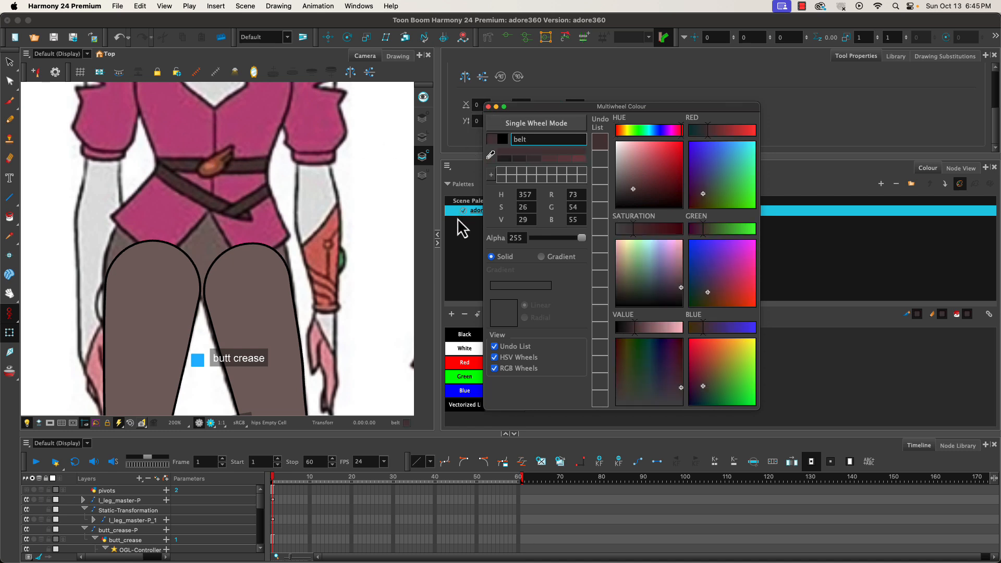
Add a colour swatch named buckle and sample its colour from the belt buckle.
left_click(452, 314)
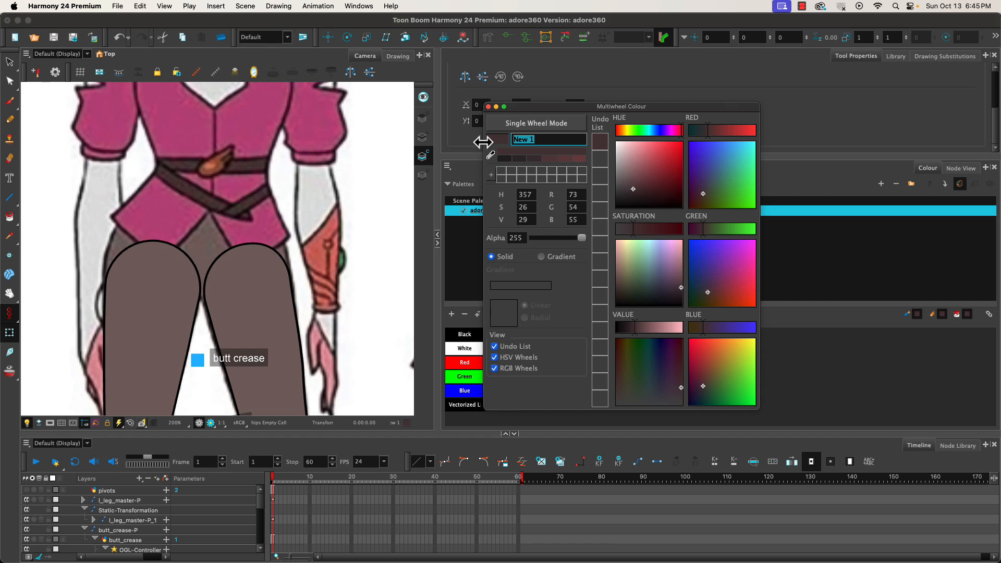
type("buckle")
left_click_drag(490, 155, 223, 167)
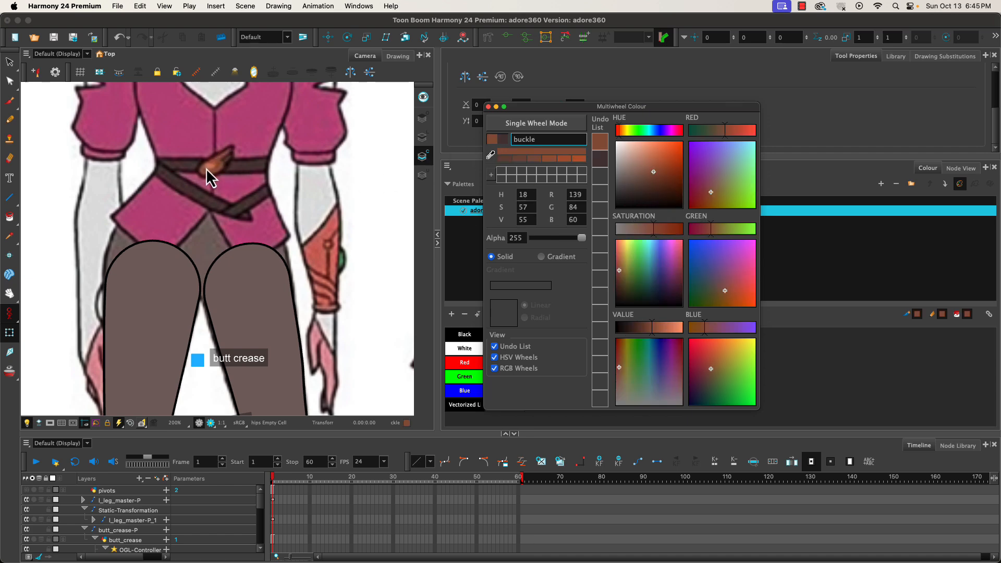
Add a colour swatch named buckle HL, sampled from the highlight on the buckle.
scroll(206, 168, "up", 5)
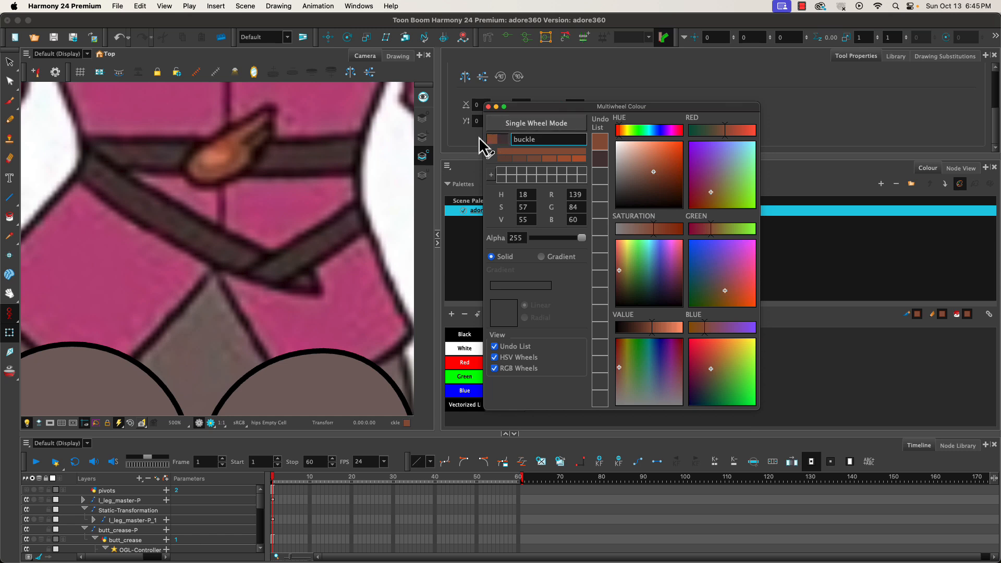
left_click(451, 314)
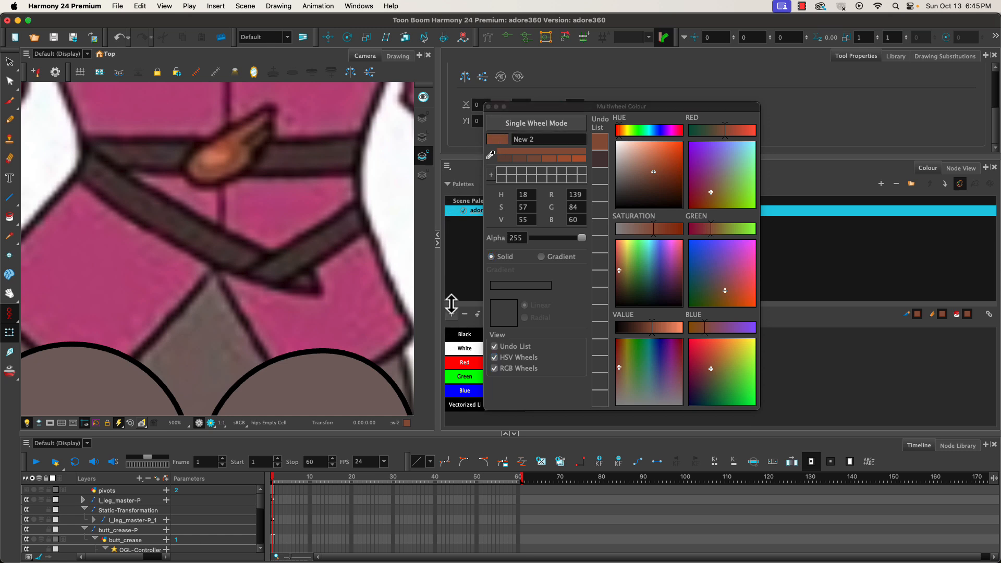
left_click(527, 139)
type("bu")
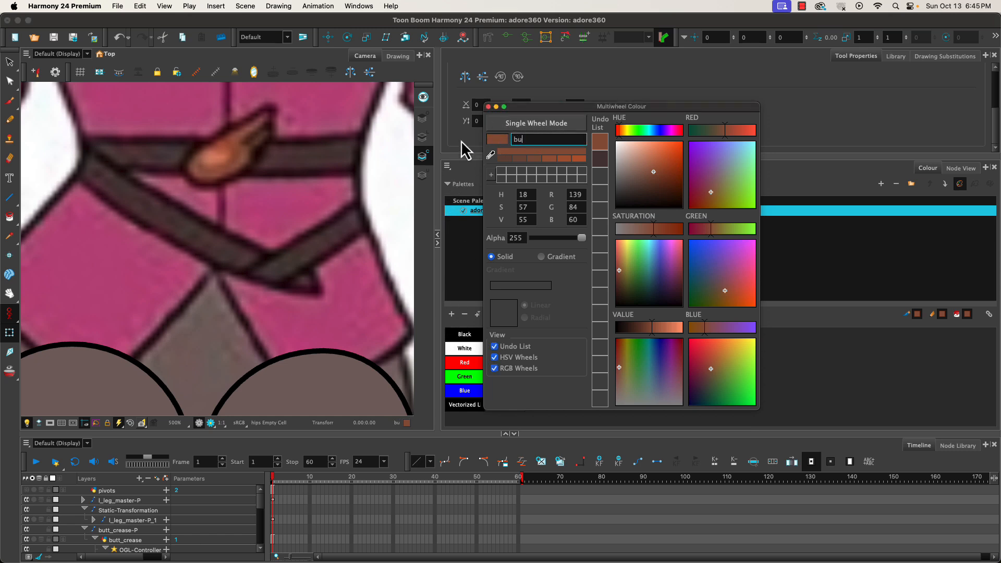
type("ckle HL")
left_click(490, 154)
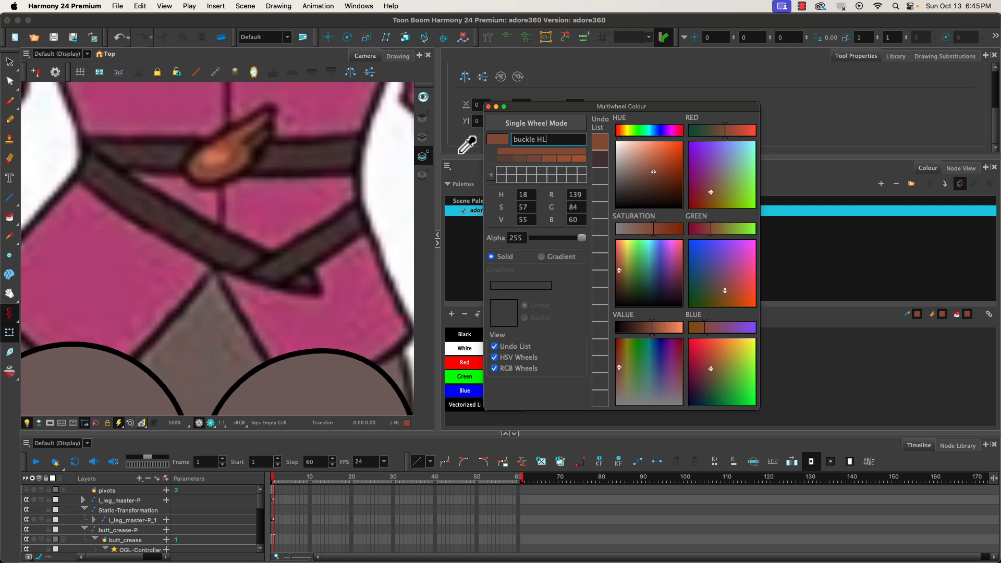
left_click(218, 156)
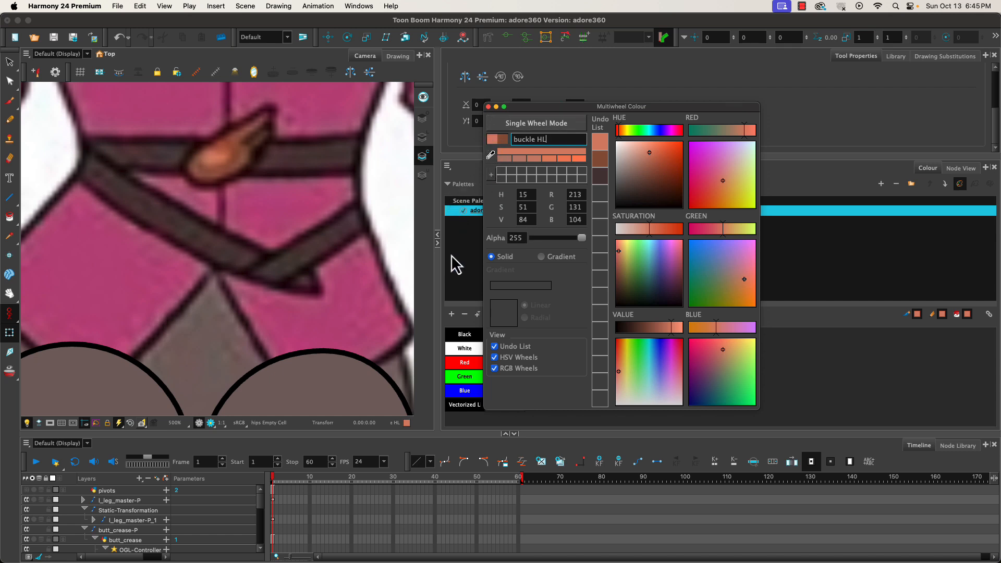
Add a colour swatch named jacket, sampled from the jacket, and close the colour editor.
left_click(451, 314)
triple_click(536, 138)
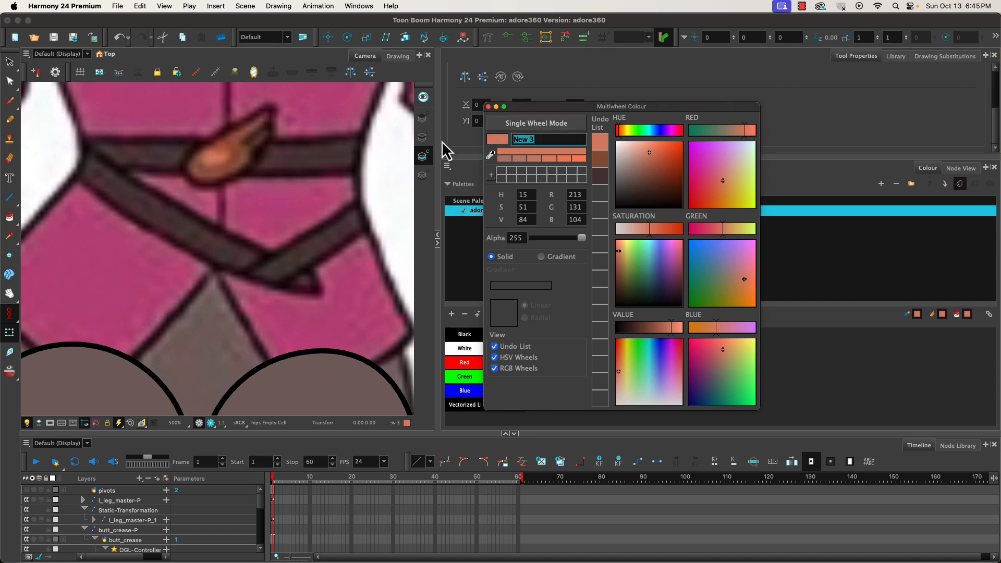
type("jacket")
left_click(490, 155)
left_click(324, 91)
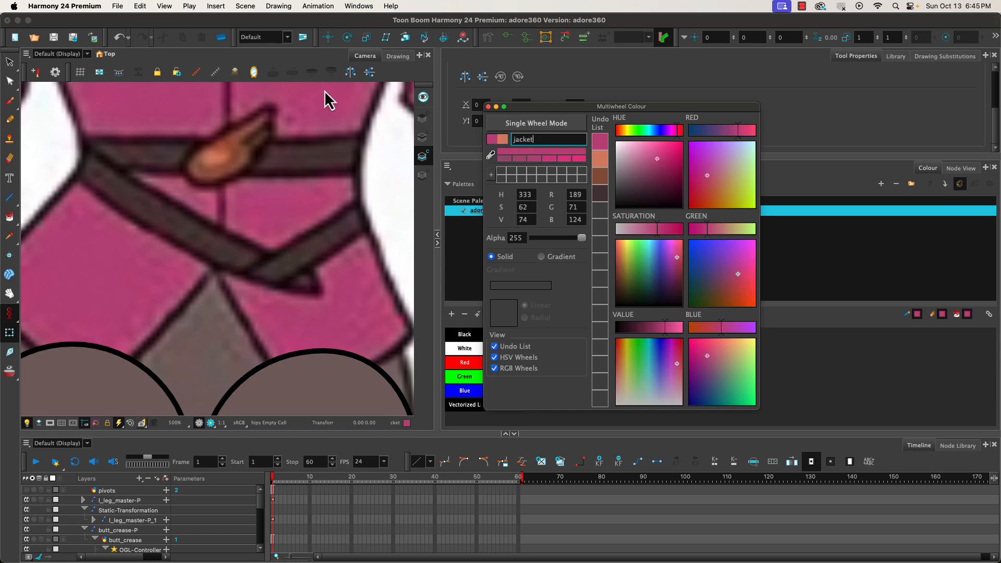
left_click(488, 106)
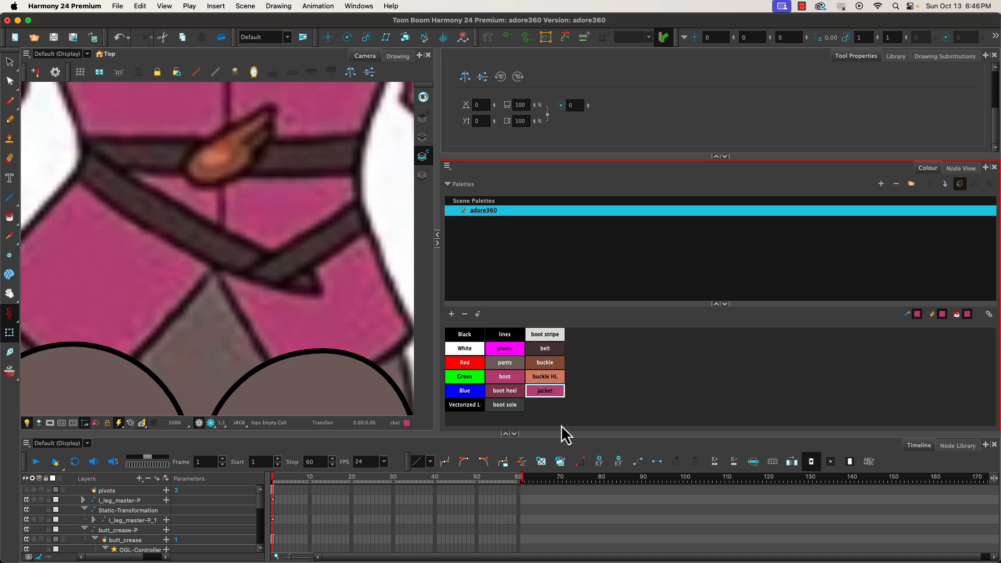
Select the lines swatch and widen the WAIST backdrop in the node view.
left_click(504, 335)
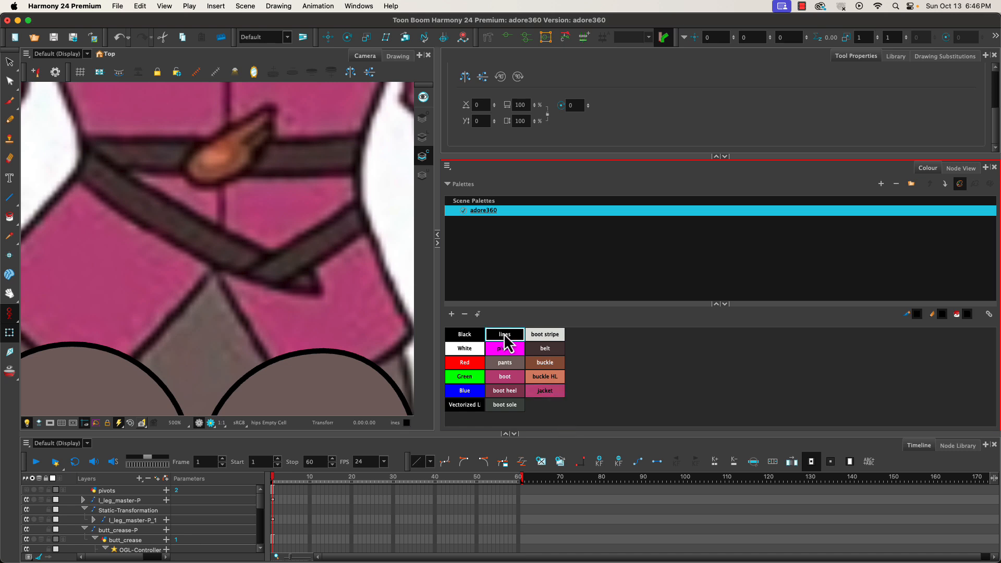
left_click(958, 169)
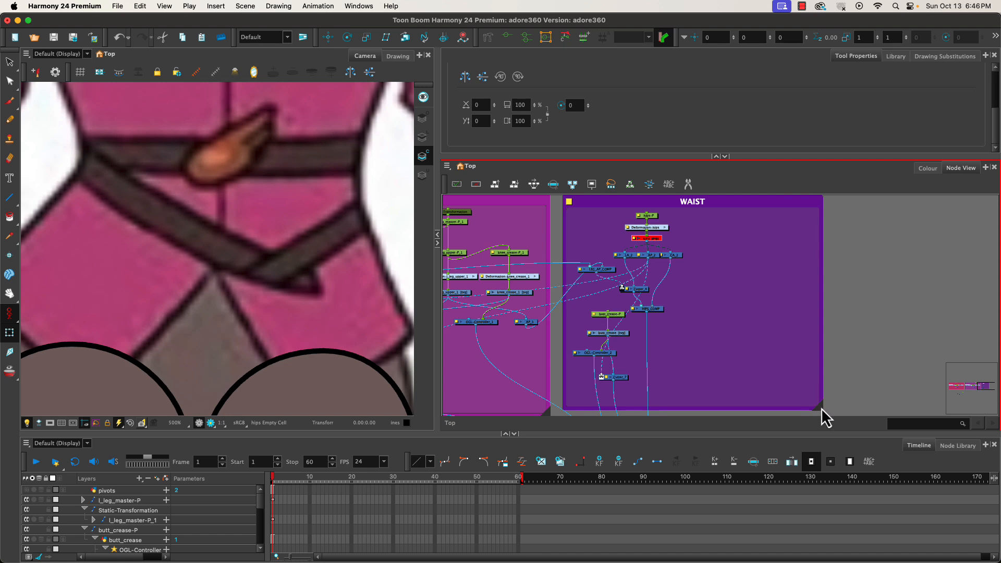
left_click_drag(821, 407, 936, 407)
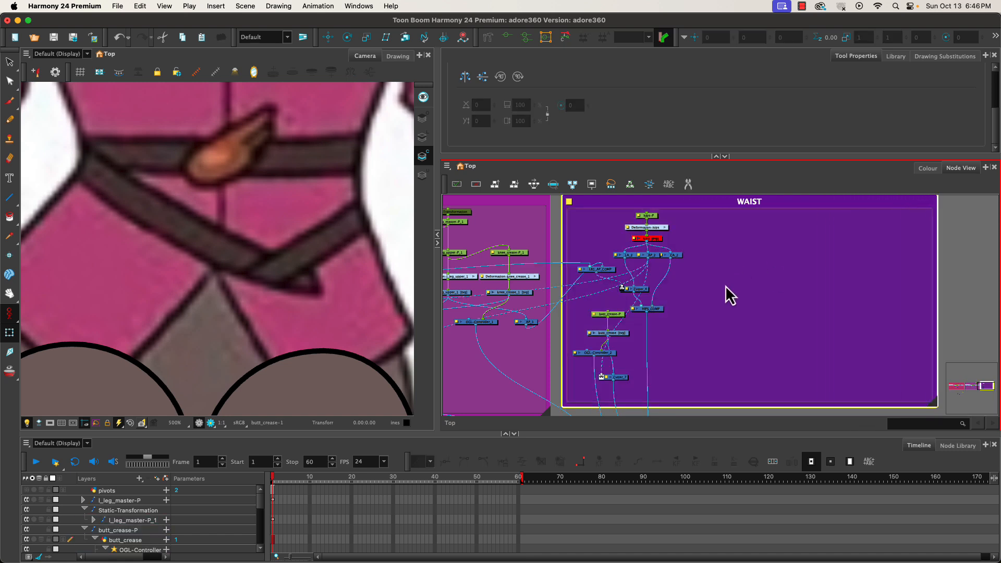
Add two Element nodes inside the WAIST backdrop.
key("Tab")
type("element")
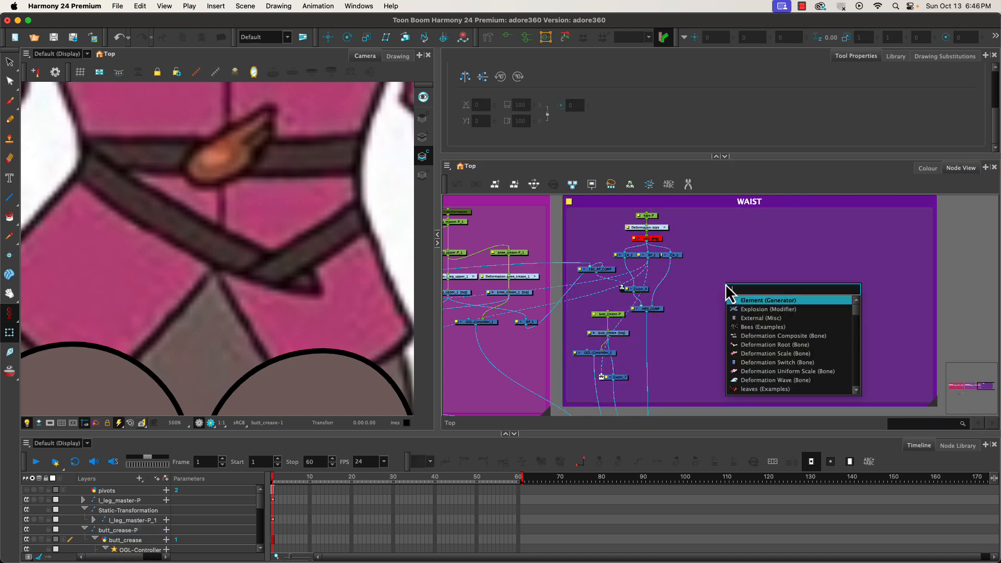
key("Return")
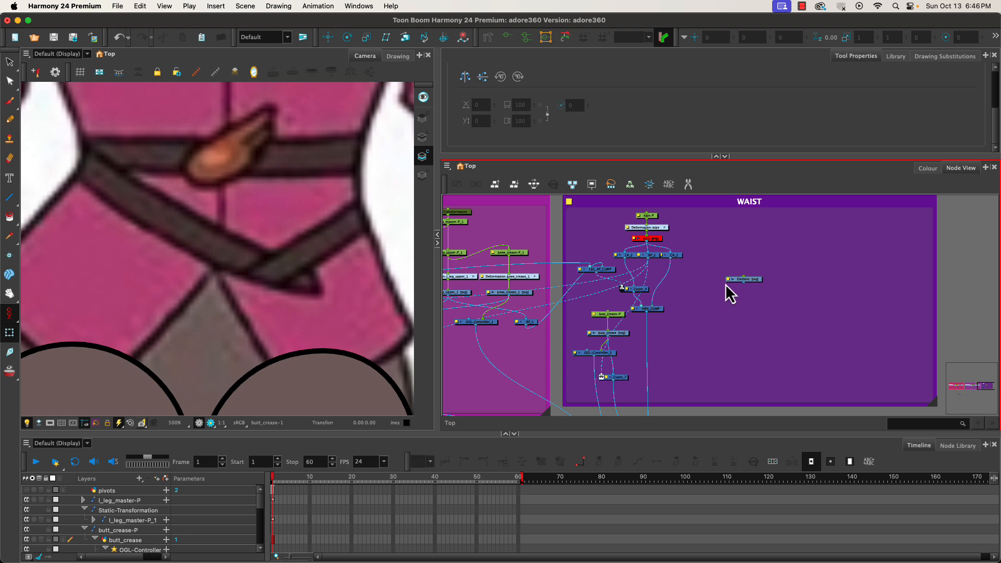
key("Tab")
key("Return")
key("Return")
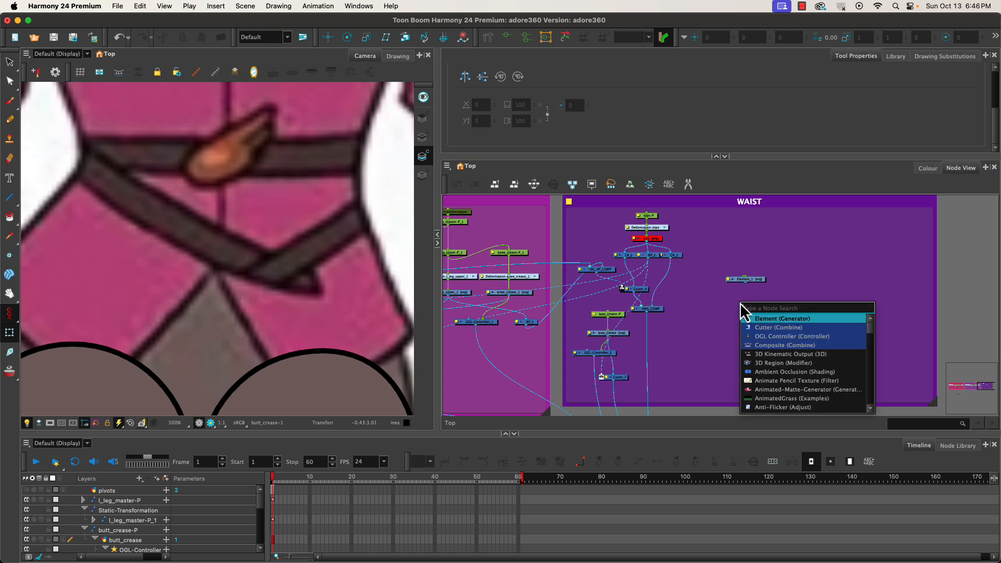
type("e")
Add three more Element nodes and arrange them in the empty part of the backdrop.
key("Return")
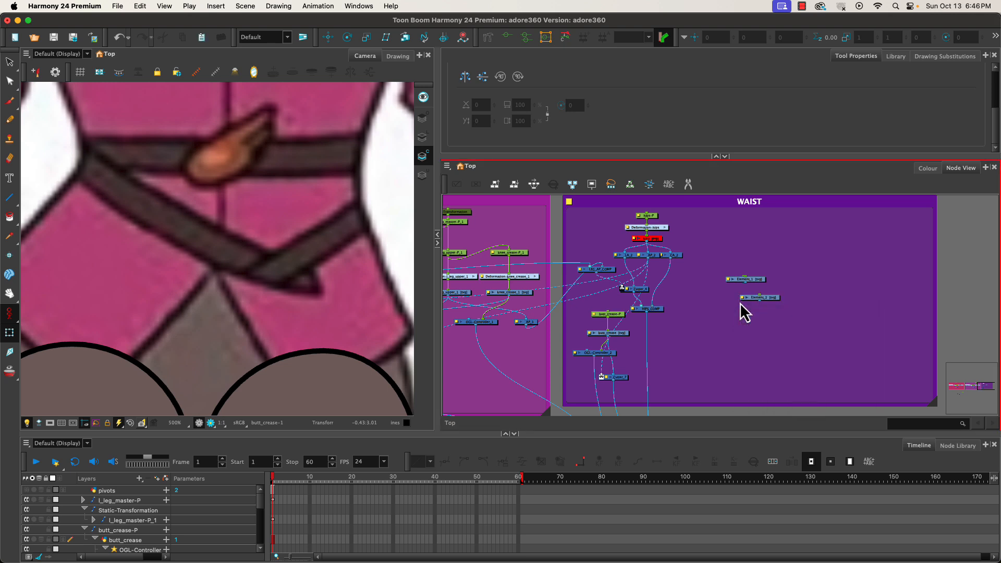
key("Tab")
key("Return")
key("Tab")
key("Return")
key("Tab")
key("Return")
left_click_drag(753, 297, 881, 270)
left_click(779, 288)
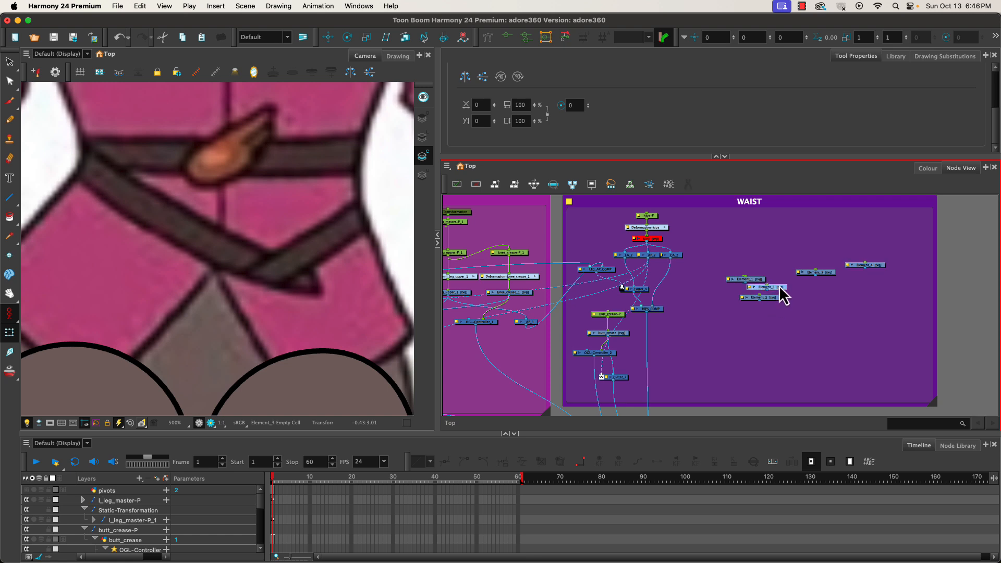
left_click_drag(780, 288, 718, 309)
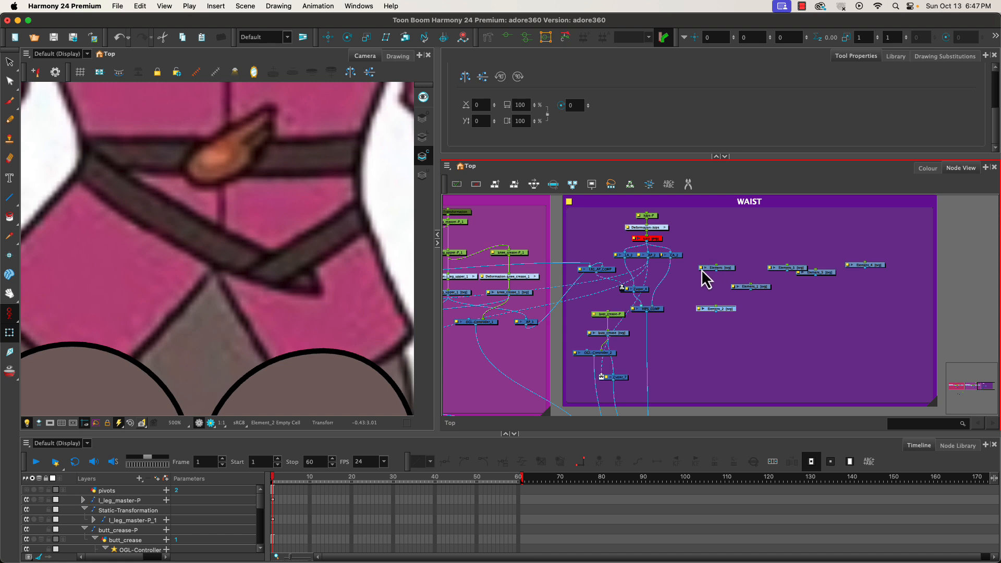
Rename the top-left Element node belt_buckle.
double_click(716, 268)
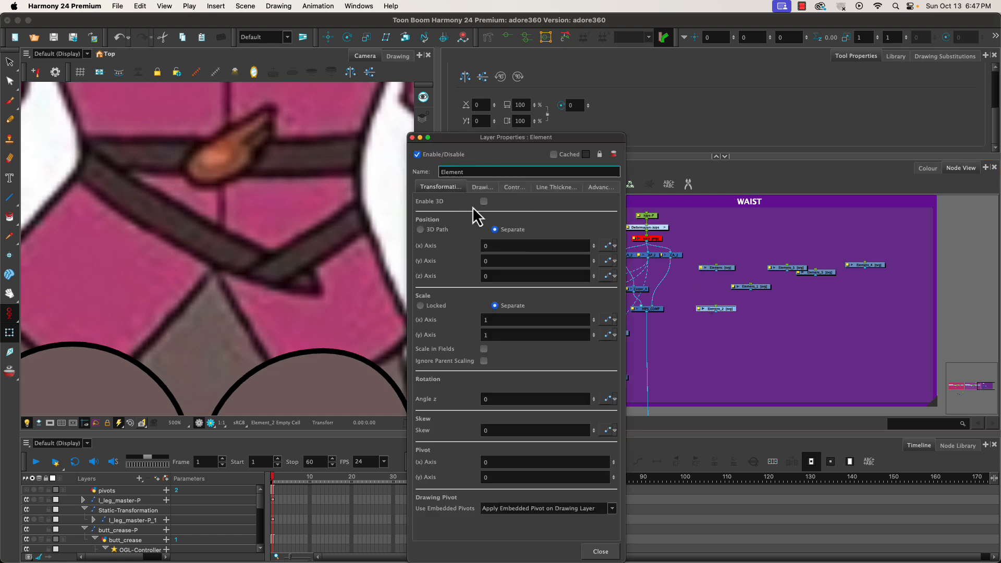
left_click_drag(462, 169, 425, 165)
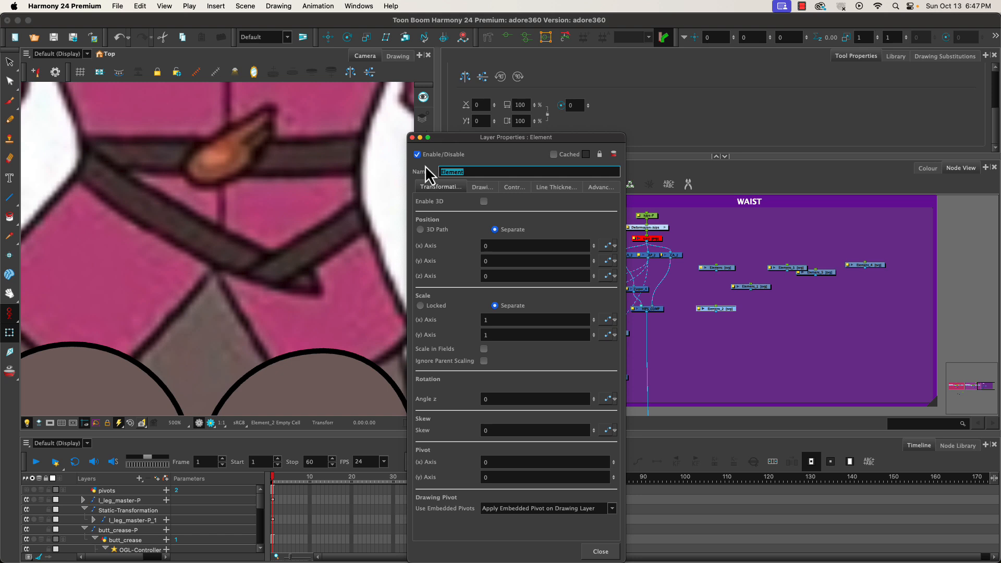
type("belt_buckle")
key("Return")
Rename the lower Element node belt_right.
left_click(699, 308)
left_click_drag(507, 171, 427, 161)
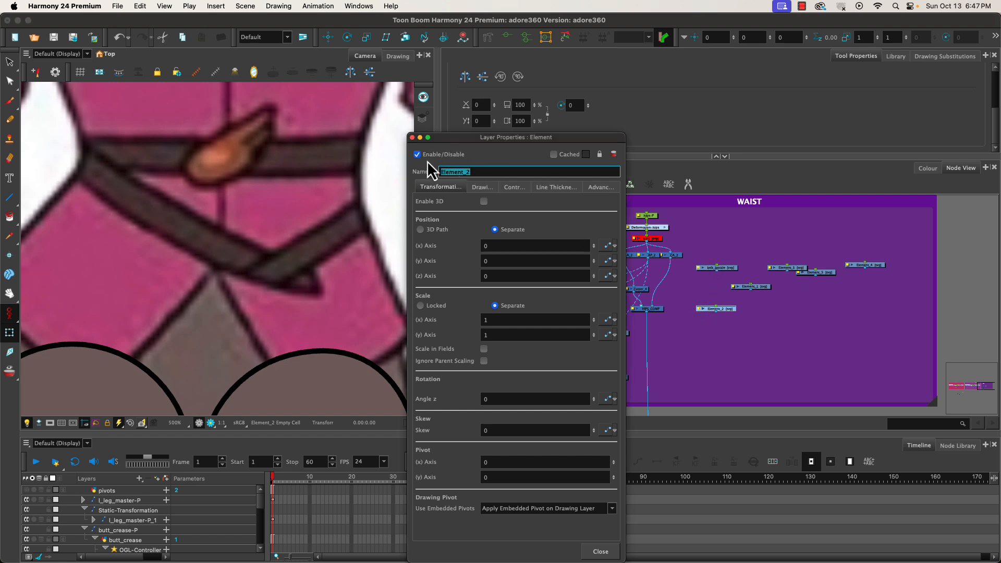
type("b")
type("ight")
key("Return")
Rename the middle Element node belt_left.
left_click(746, 288)
double_click(474, 172)
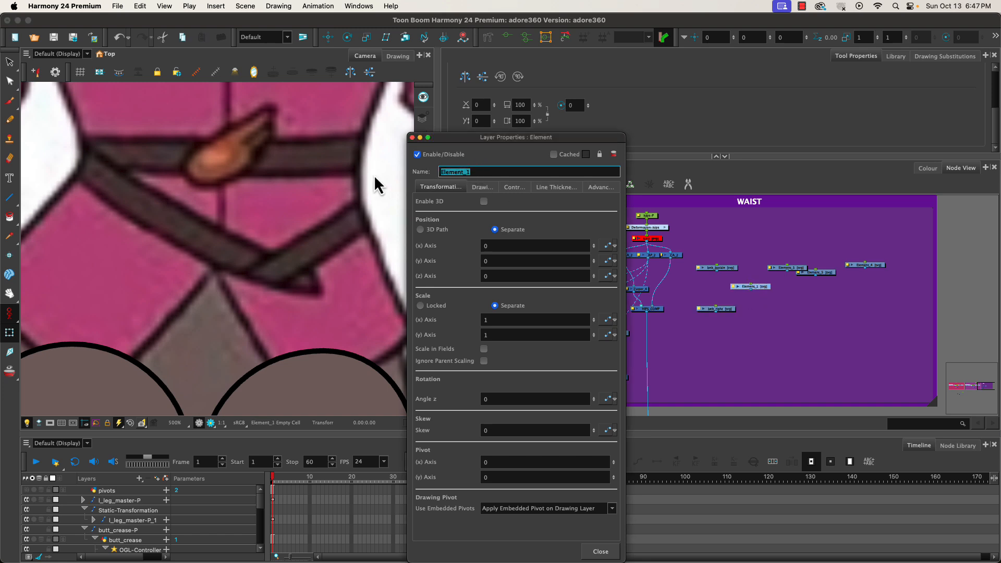
type("belt_left")
key("Return")
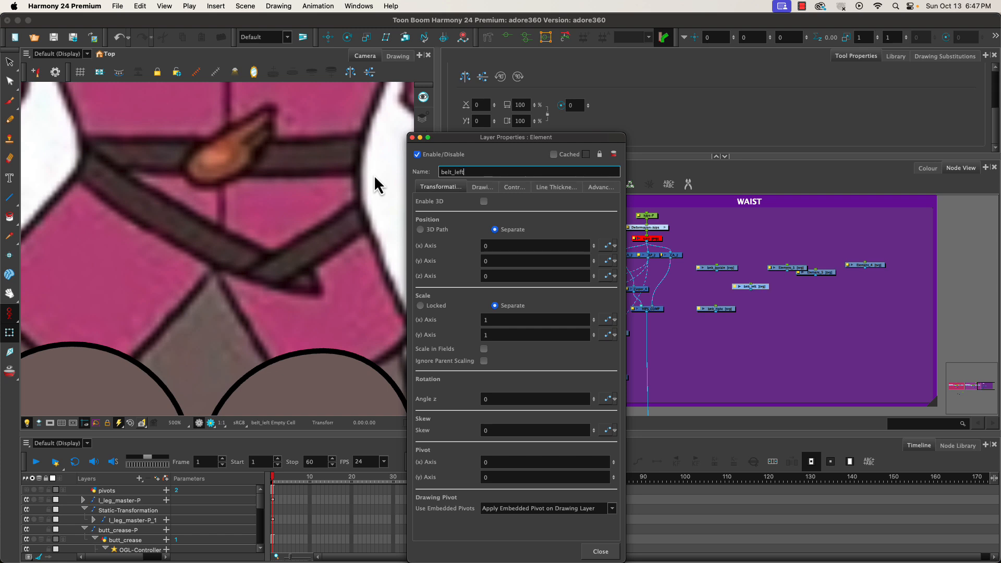
Rename the next Element node belt_middle.
left_click(787, 269)
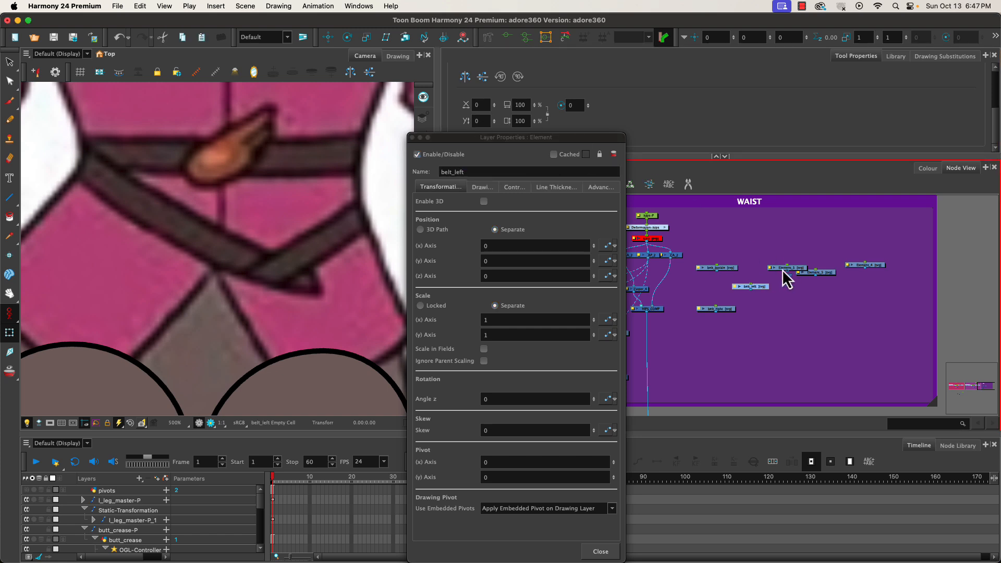
double_click(783, 269)
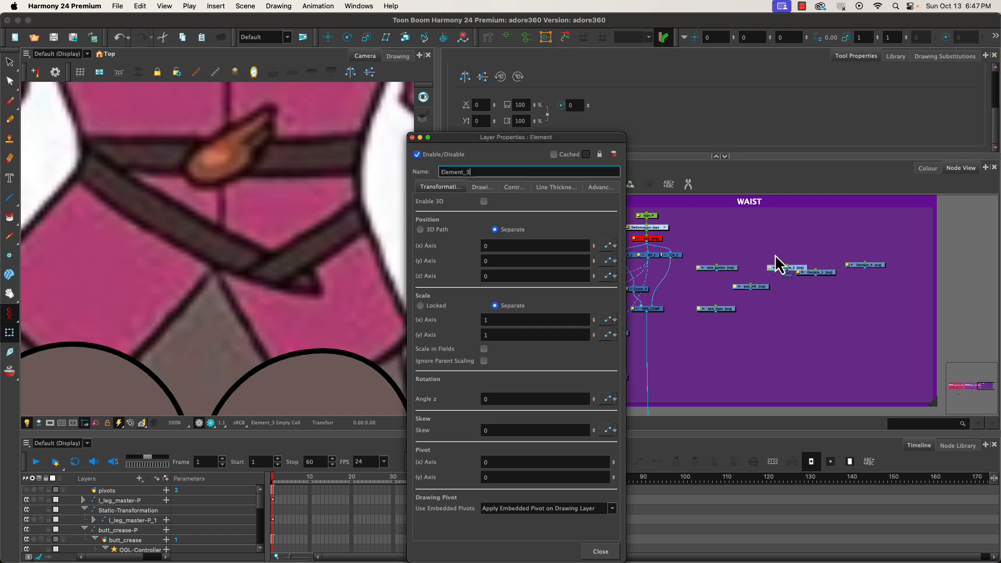
double_click(469, 172)
type("belt_middle")
key("Return")
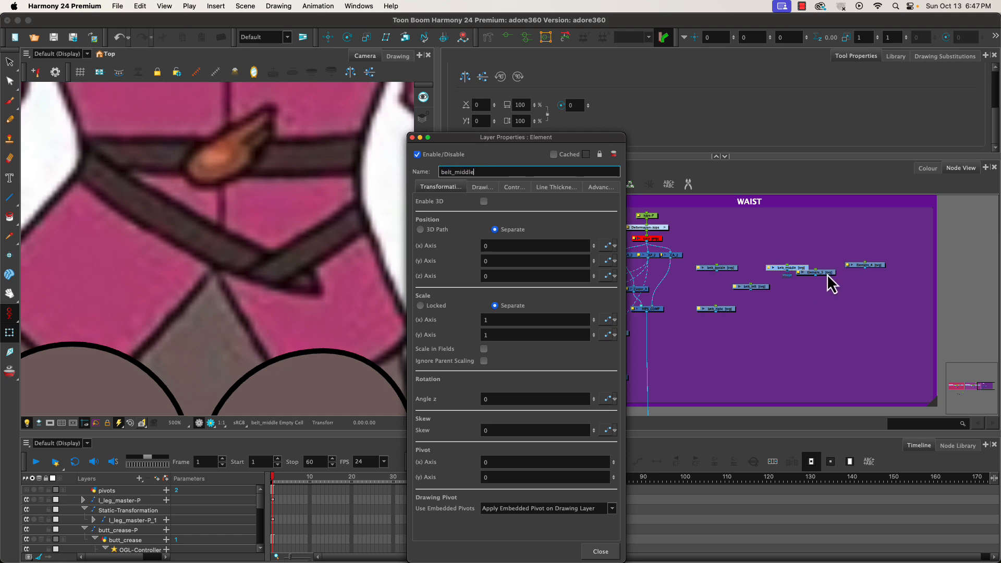
Rename the following Element node jacket_left.
left_click(827, 274)
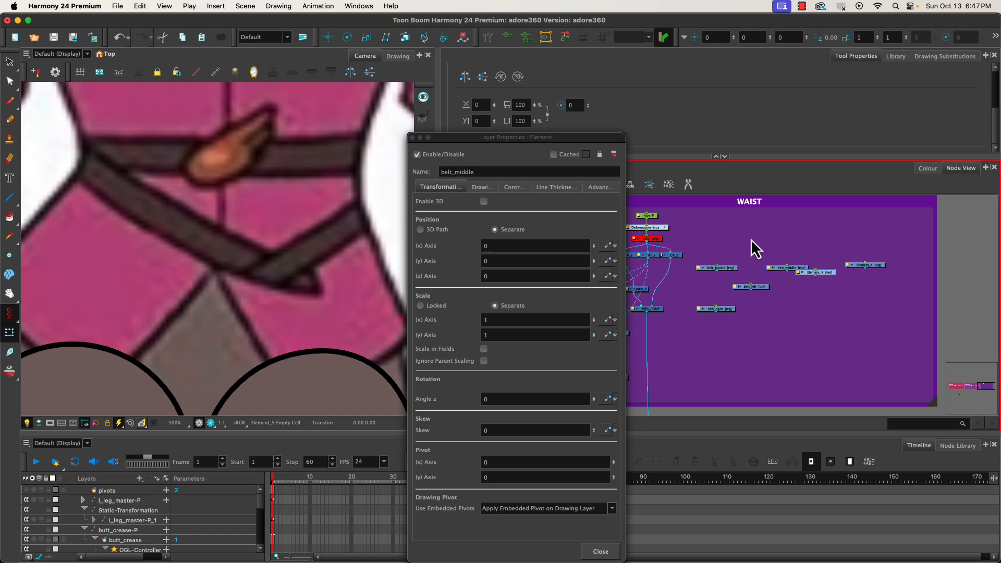
double_click(827, 273)
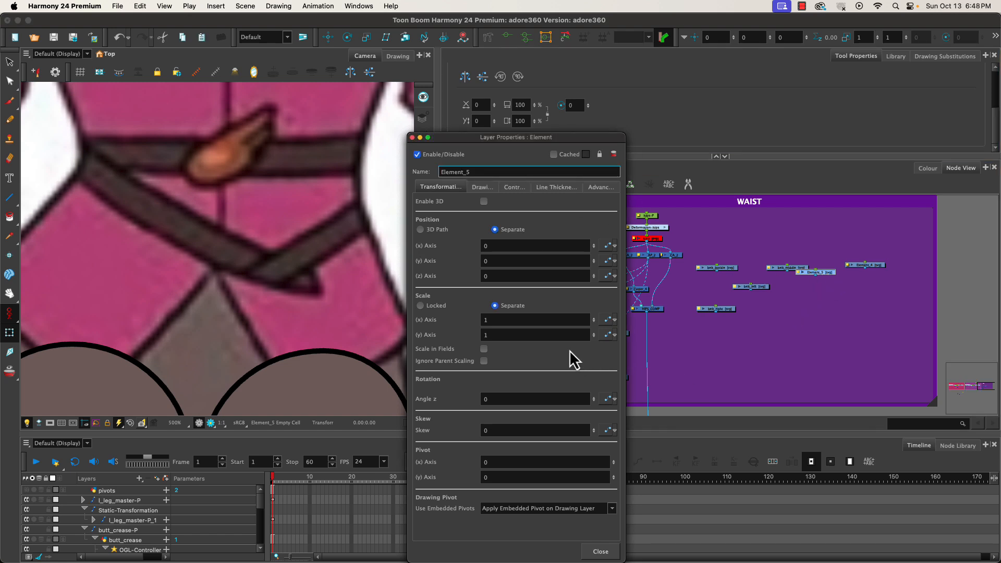
type("acket_left")
key("Return")
left_click_drag(498, 169, 409, 160)
type("e")
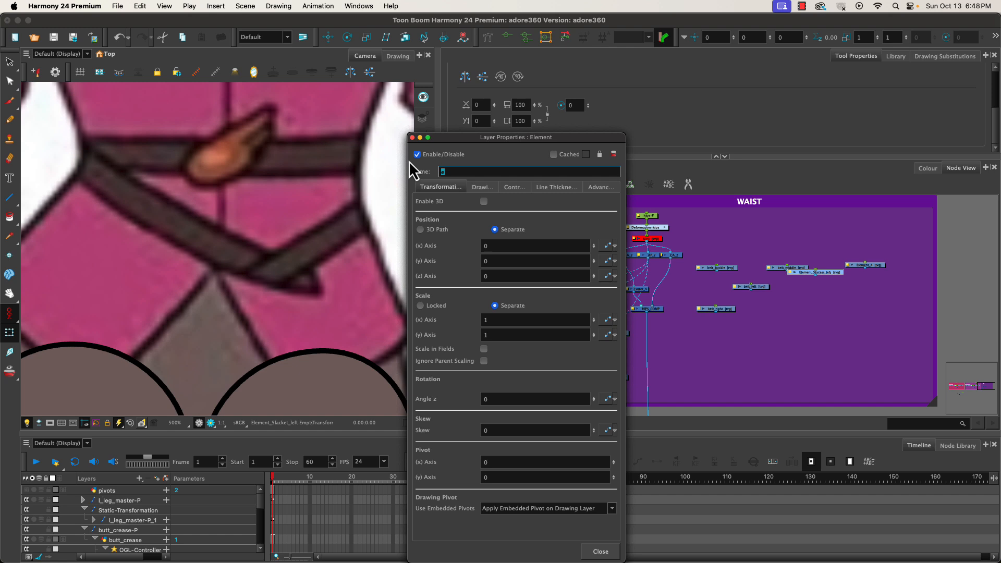
key("BackSpace")
type("jacket_left")
key("Return")
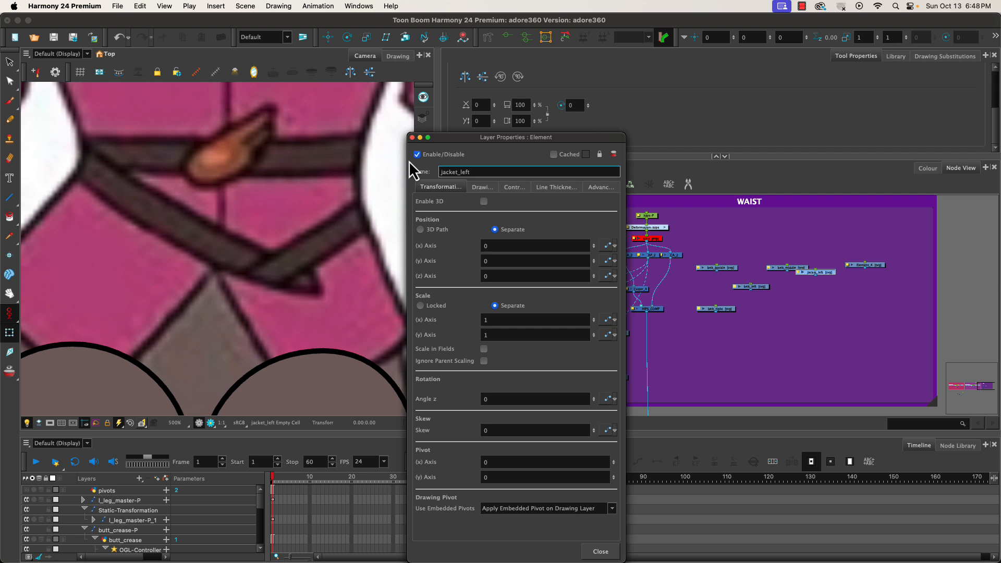
Rename the top Element node jacket_right and close the open layer property dialogs.
left_click(861, 265)
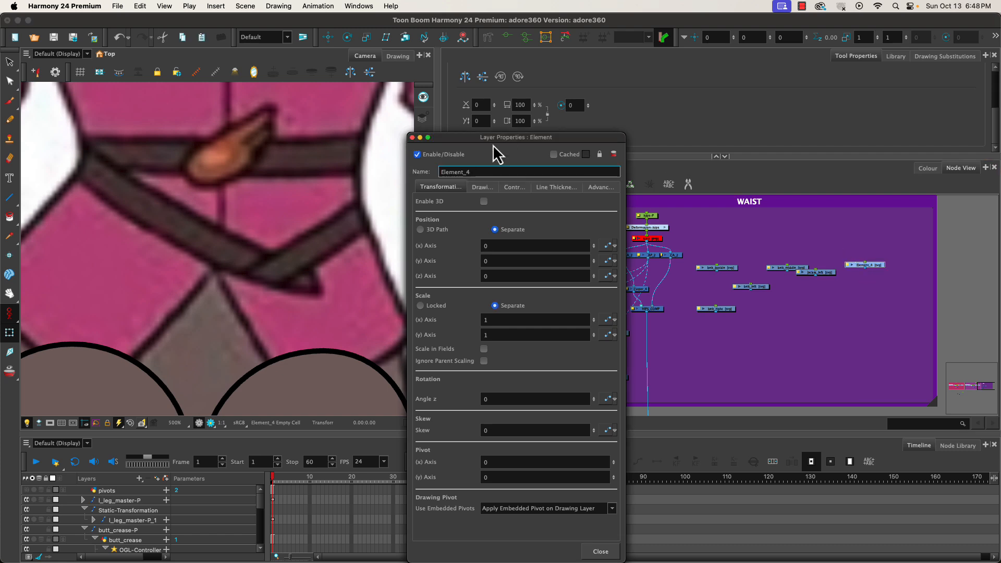
left_click_drag(482, 171, 410, 162)
type("jacket_right")
key("Return")
left_click(412, 138)
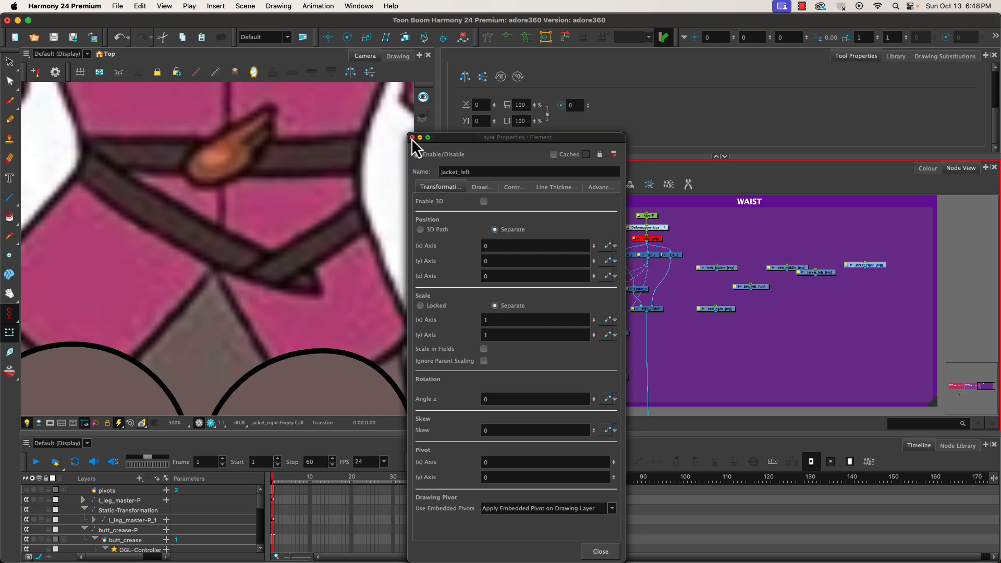
left_click(412, 138)
left_click(411, 138)
left_click(411, 138)
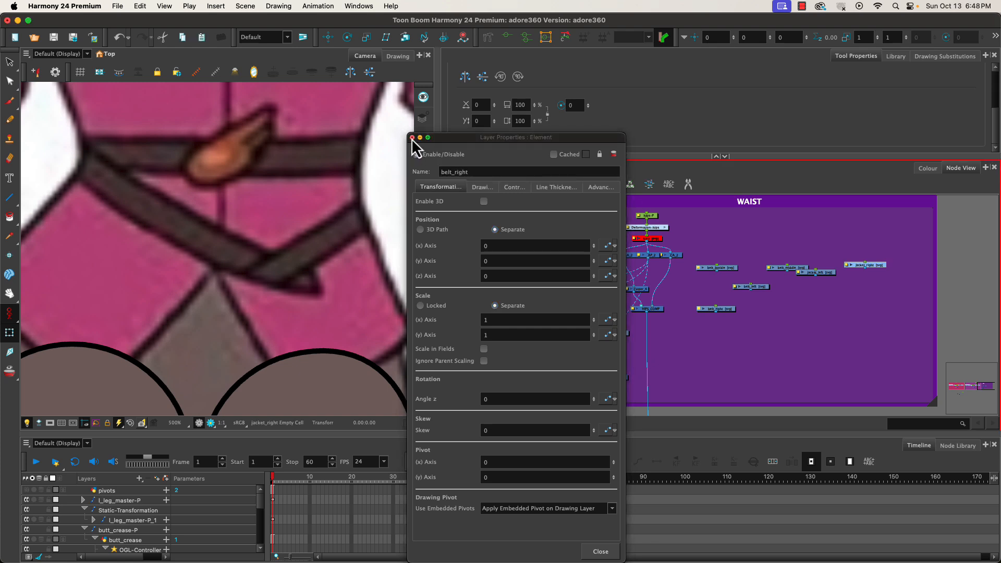
left_click(411, 139)
left_click(412, 139)
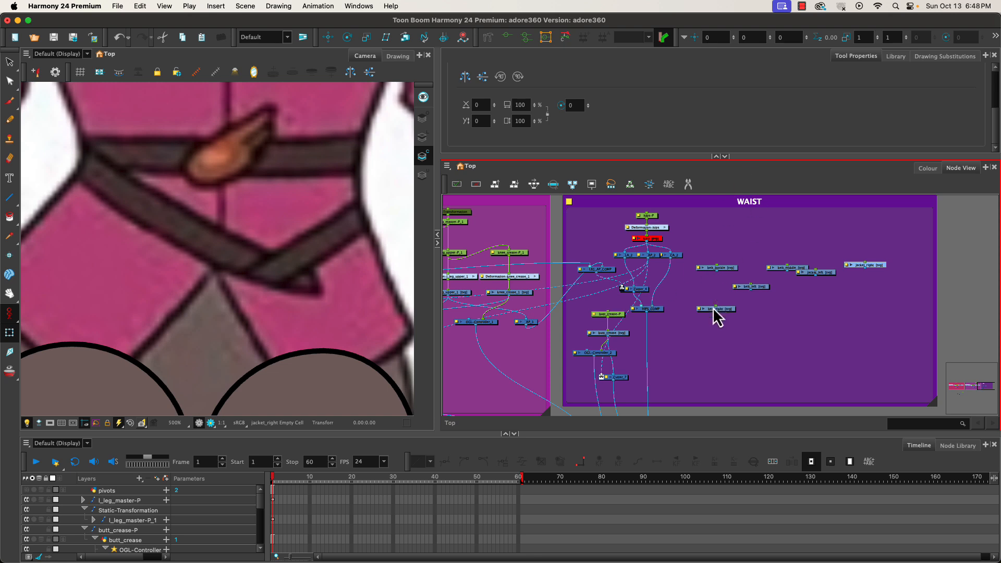
Line the six belt and jacket nodes up in one evenly spaced horizontal row.
scroll(736, 290, "up", 3)
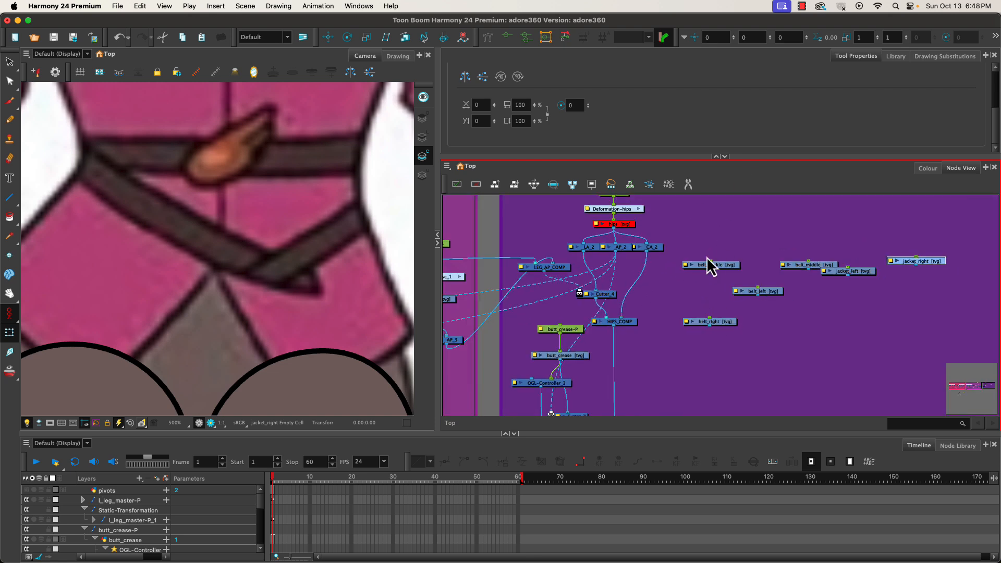
left_click_drag(714, 266, 699, 279)
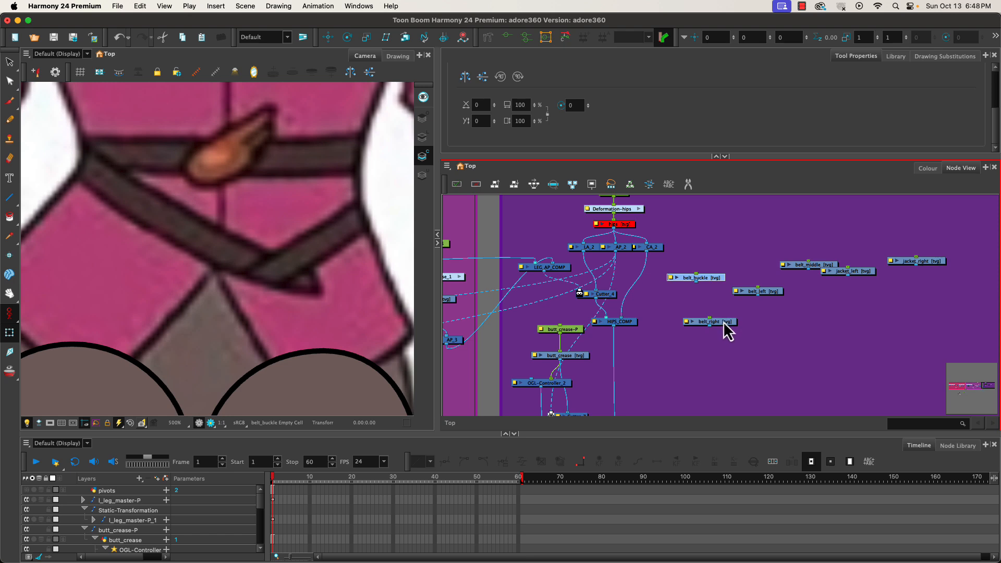
left_click_drag(724, 323, 882, 277)
left_click(772, 297)
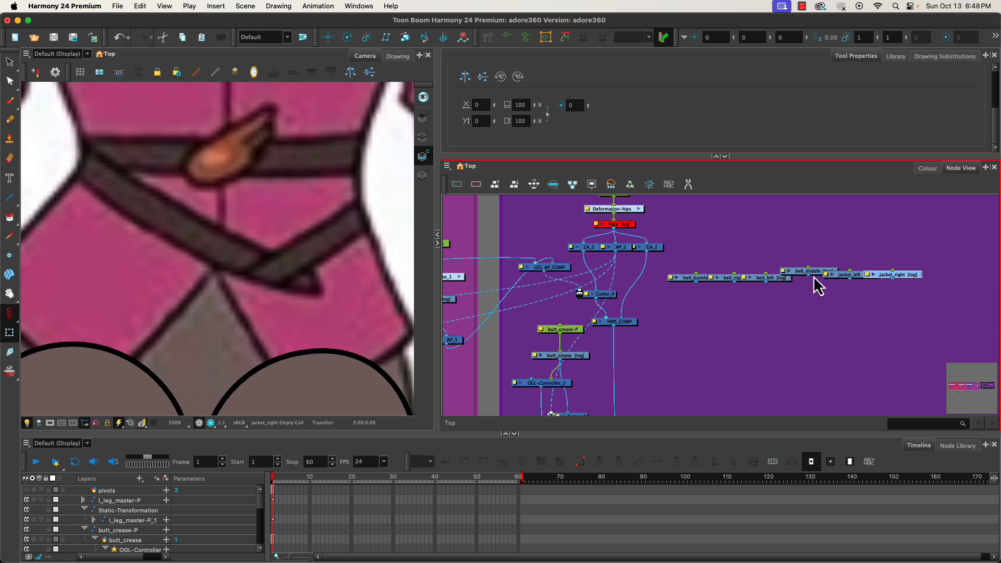
left_click_drag(815, 272, 775, 277)
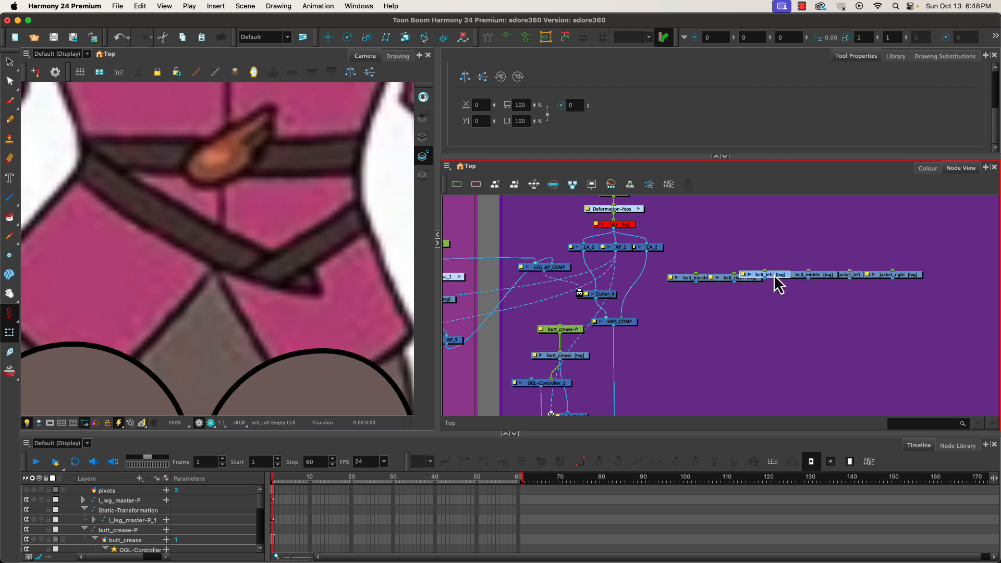
left_click(728, 275)
left_click(701, 276)
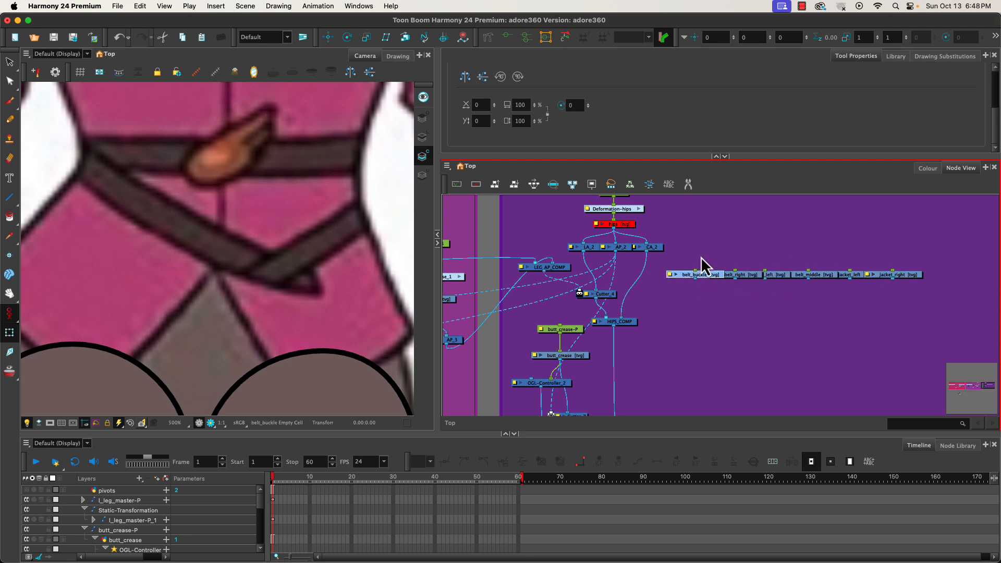
left_click_drag(701, 256, 915, 297)
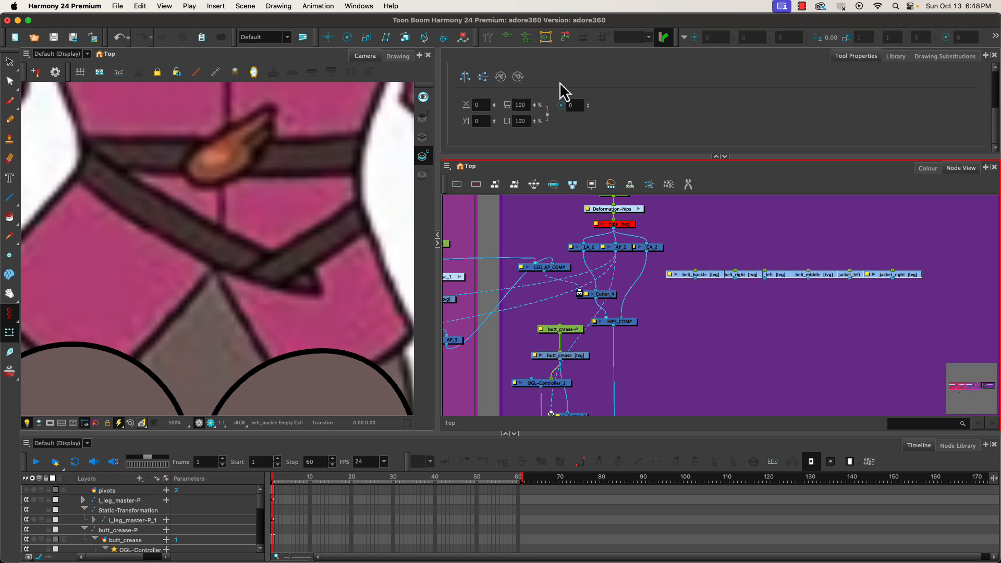
left_click(534, 184)
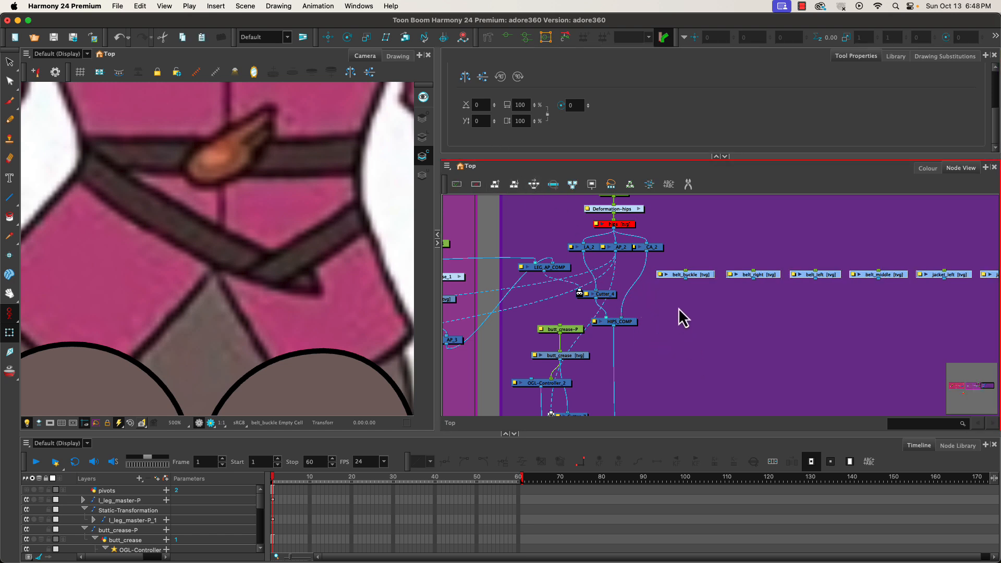
Widen the WAIST backdrop and move the row of nodes up inside it.
scroll(682, 317, "down", 3)
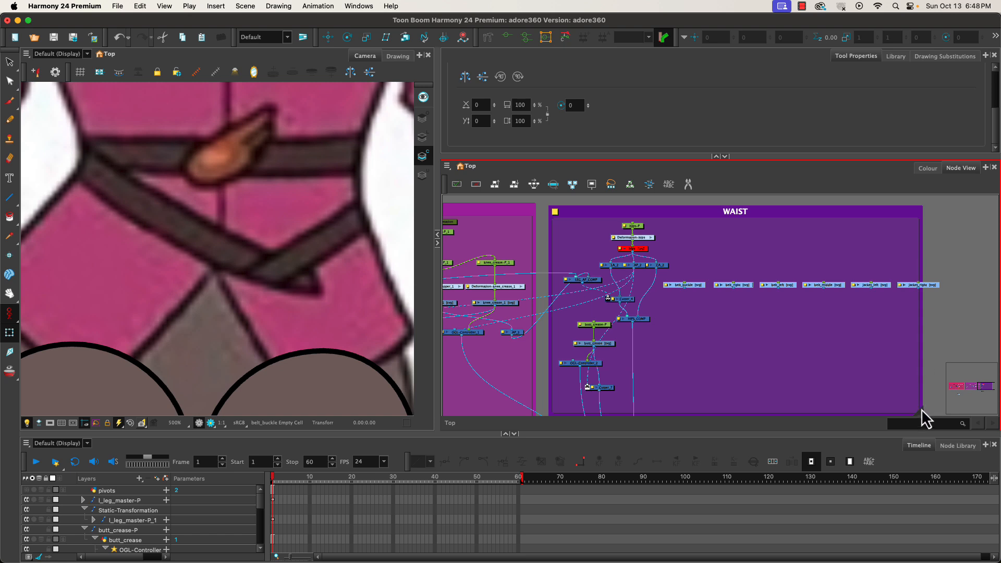
left_click_drag(923, 415, 996, 420)
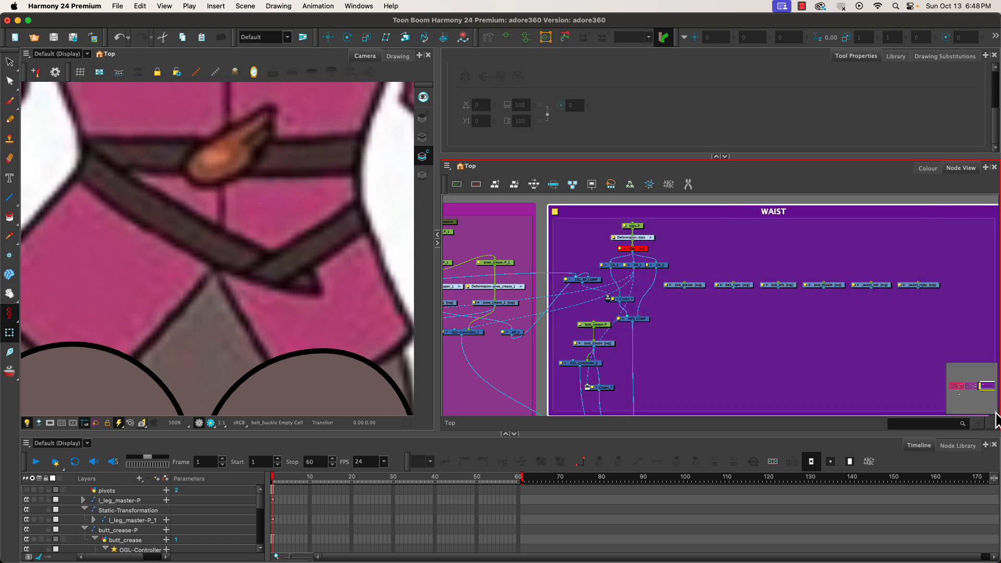
left_click(704, 279)
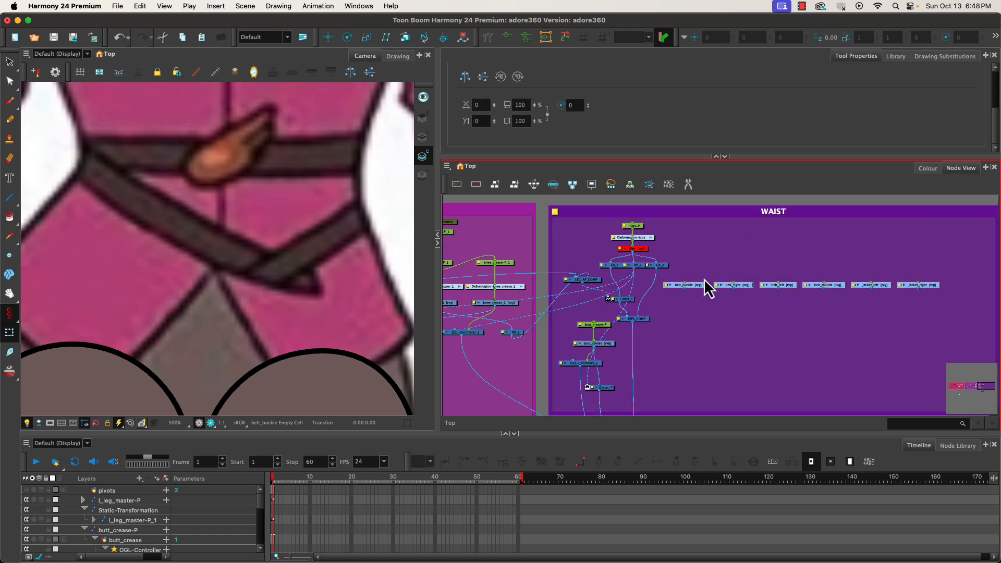
left_click_drag(697, 285, 719, 270)
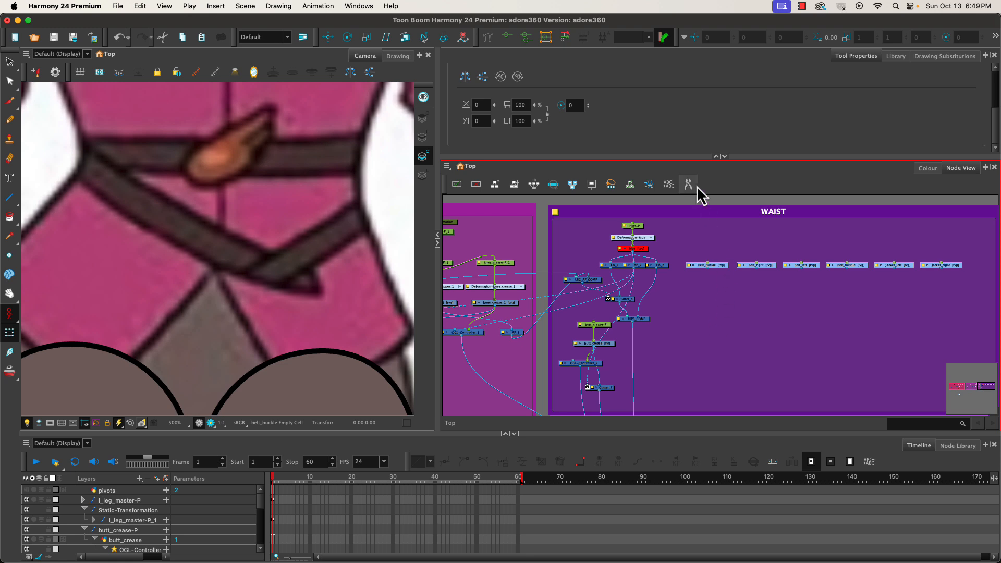
left_click(718, 303)
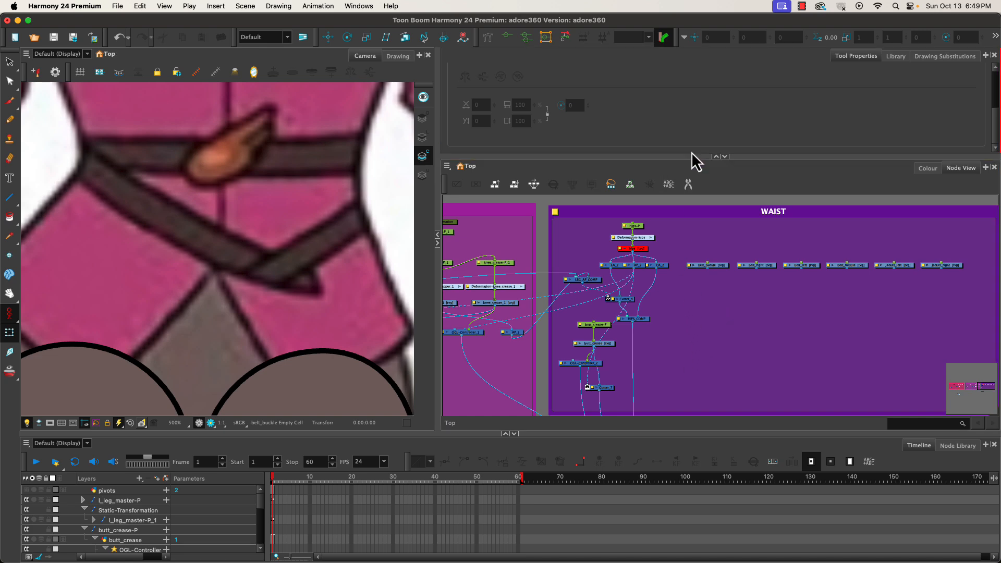
Connect the jacket_left and jacket_right nodes to the composite below the WAIST backdrop.
left_click(716, 157)
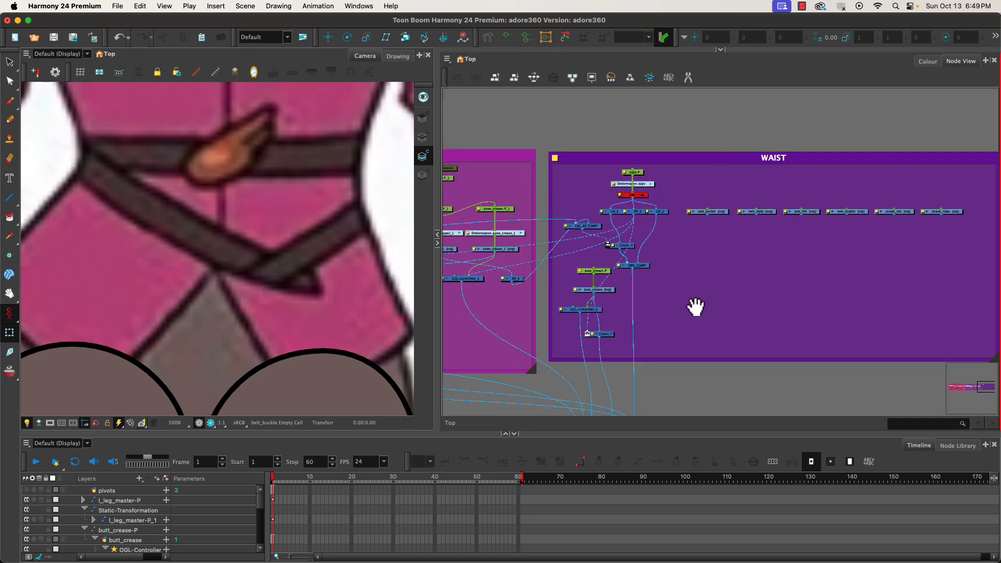
left_click_drag(695, 306, 696, 256)
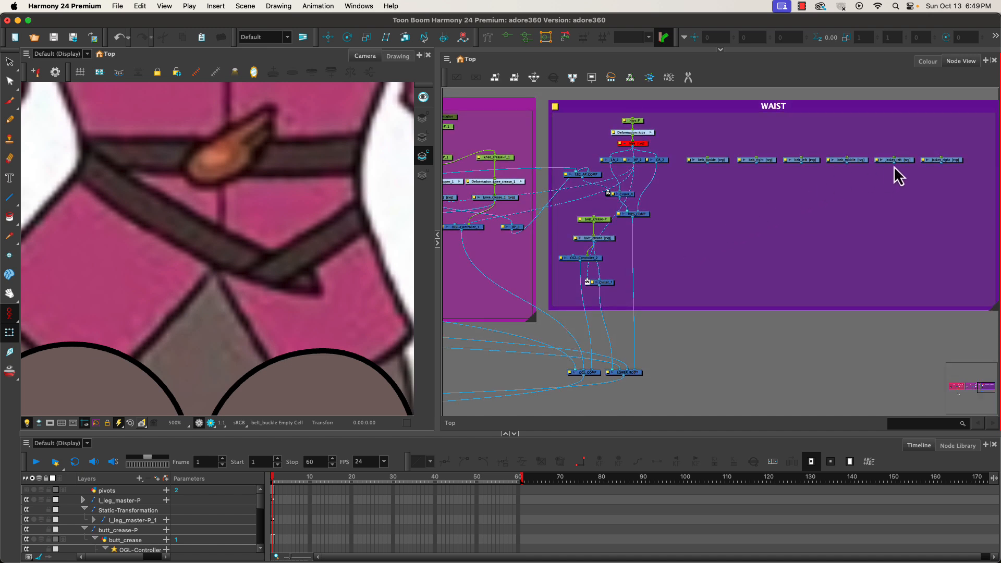
left_click_drag(893, 167, 644, 373)
left_click_drag(942, 168, 643, 369)
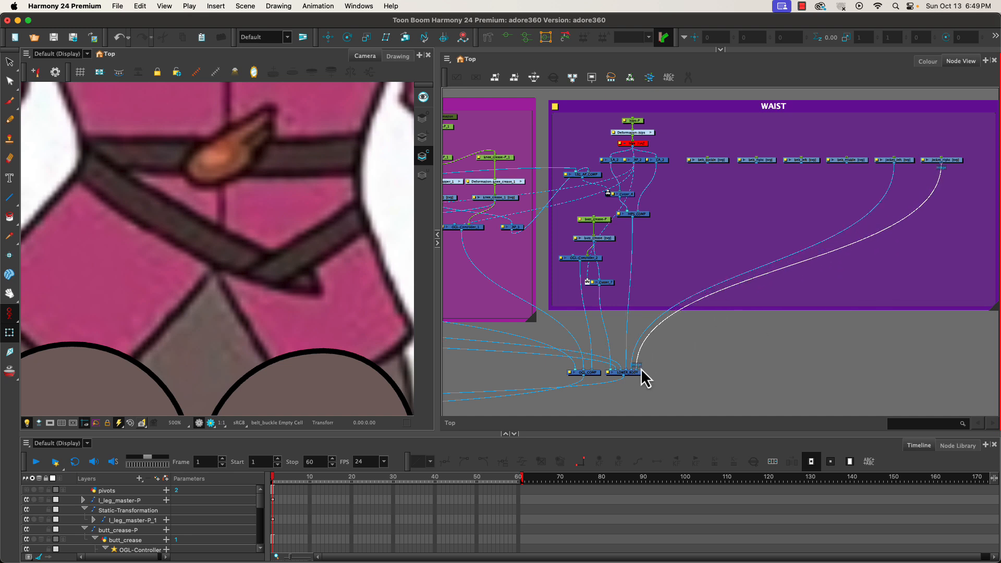
left_click_drag(642, 370, 628, 365)
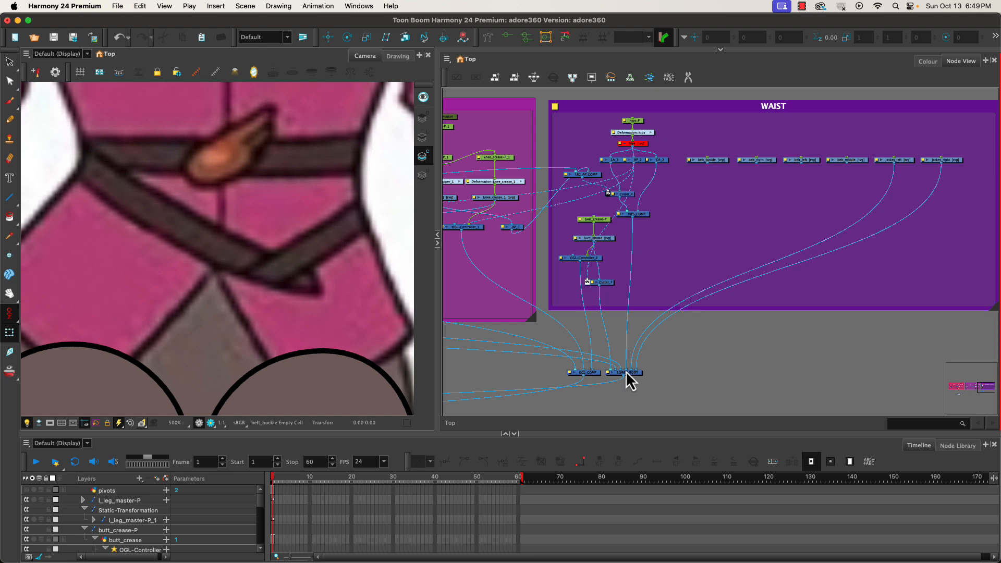
left_click_drag(625, 370, 635, 372)
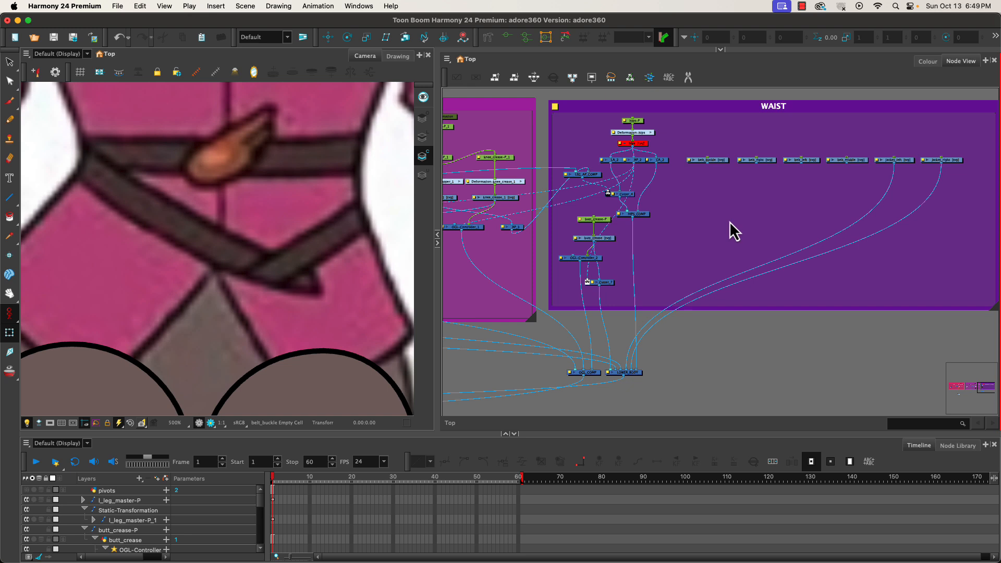
Add a Composite node inside the WAIST group and name it BELT_COMP.
key("Tab")
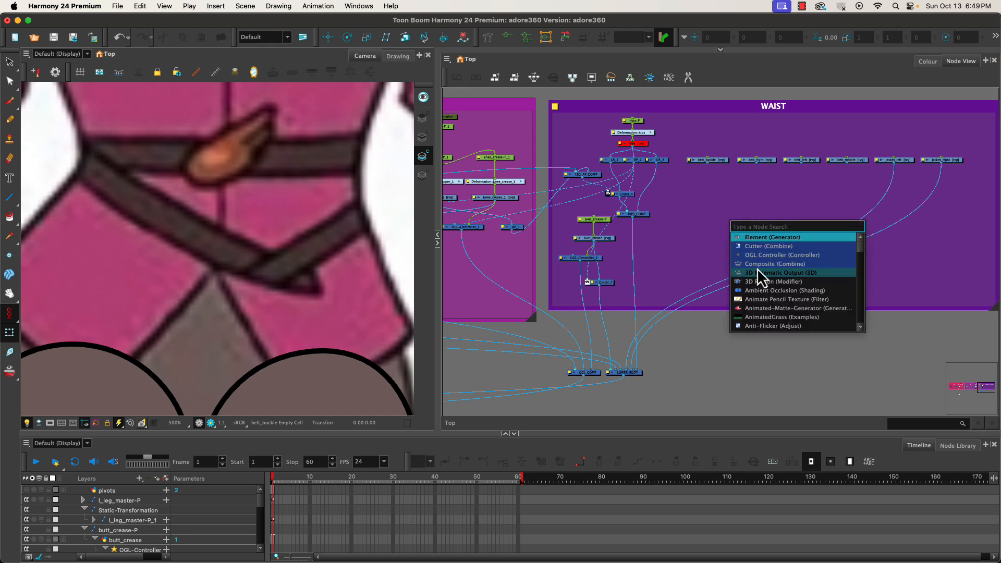
left_click(757, 264)
double_click(738, 217)
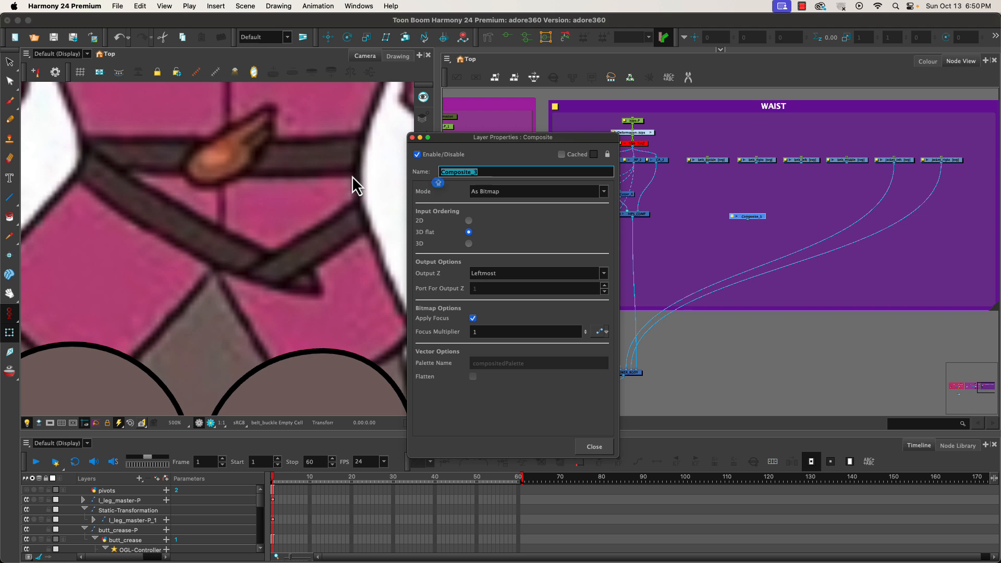
type("BELT_COMP")
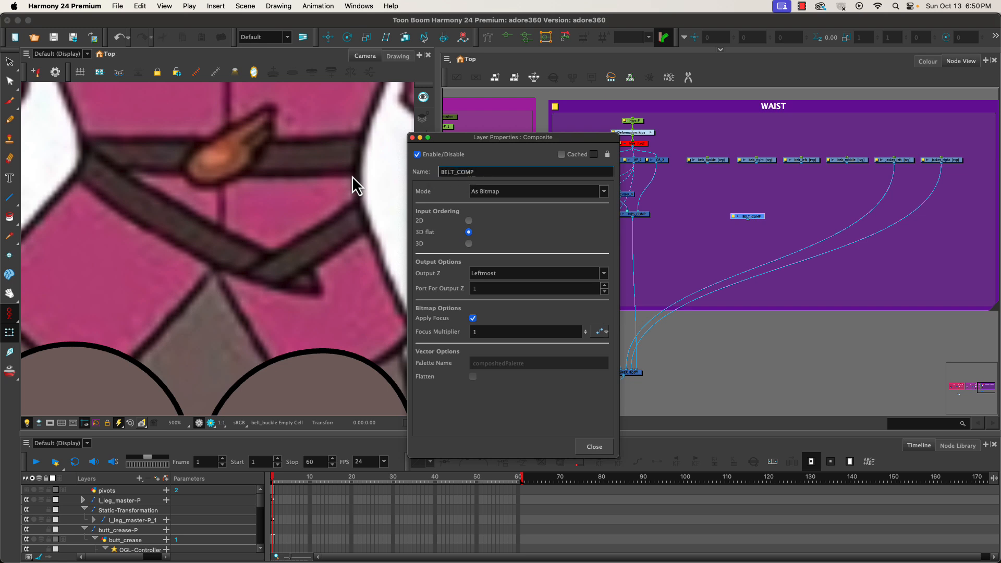
left_click(594, 447)
Connect the four belt nodes into BELT_COMP and BELT_COMP's output into the composite below the backdrop.
left_click_drag(754, 219, 753, 223)
left_click_drag(717, 148, 777, 185)
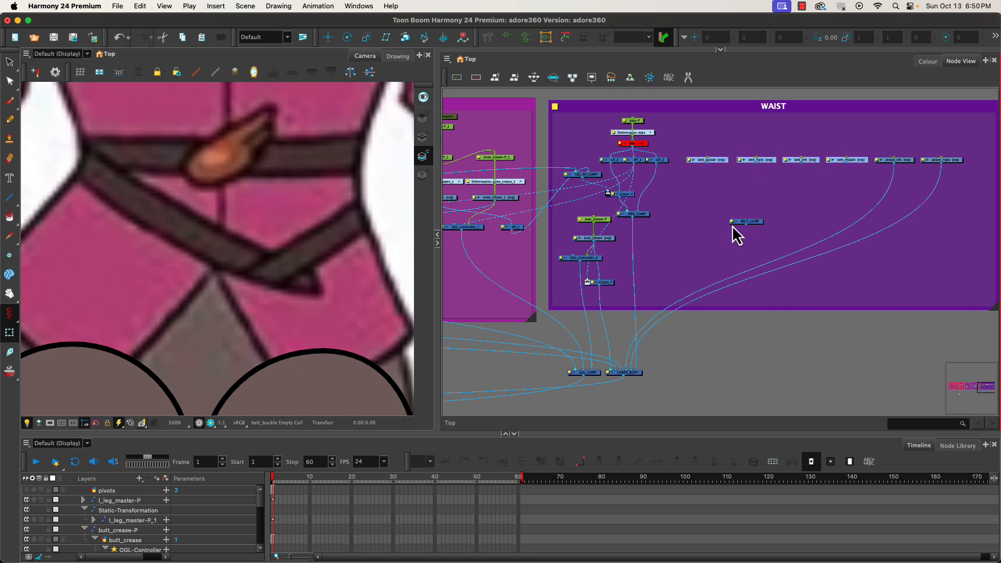
left_click(751, 223, "alt+shift")
left_click_drag(744, 227, 626, 325)
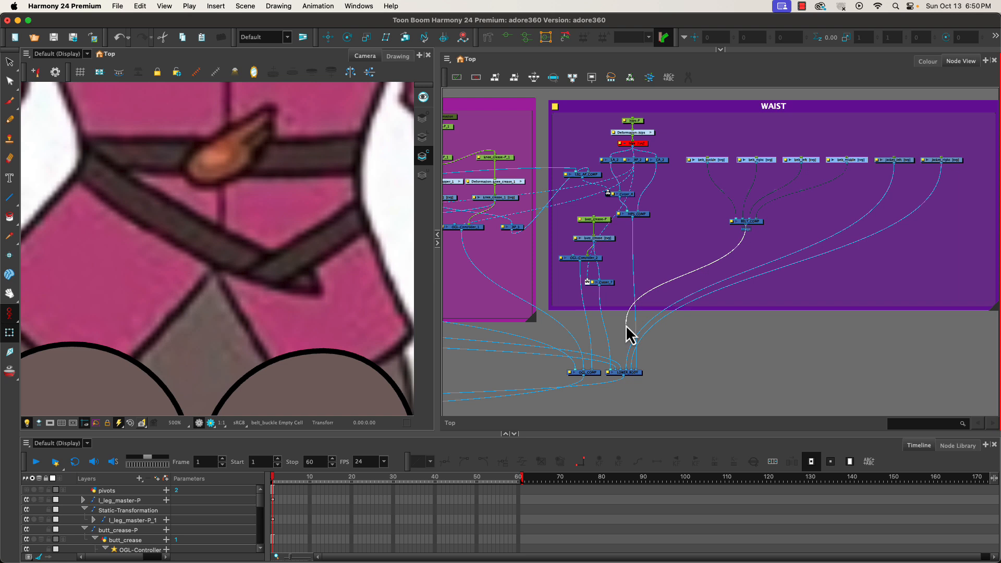
left_click_drag(626, 326, 628, 376)
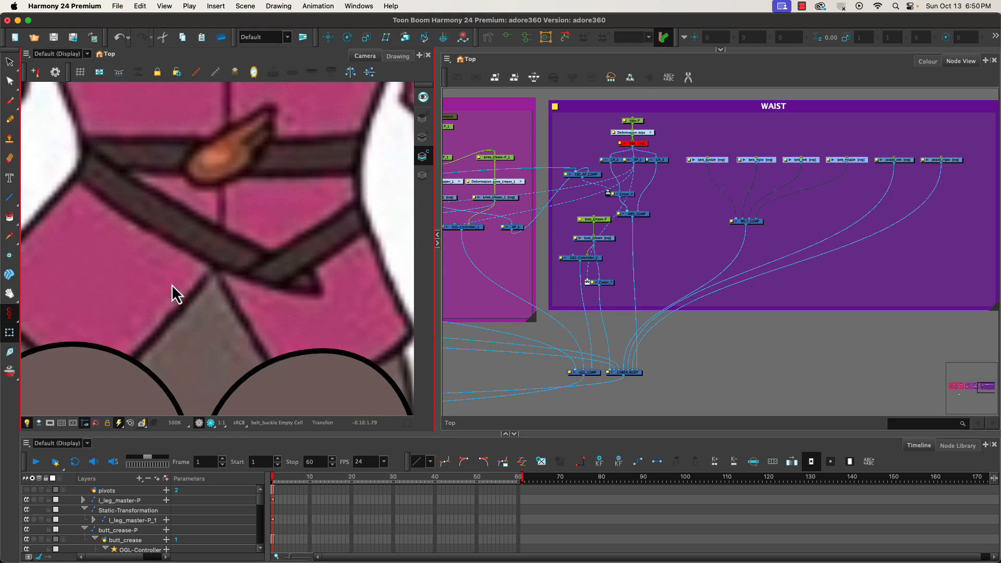
Zoom in on the buckle and draw the outline of a winged buckle over the reference with the Pencil tool.
scroll(172, 286, "up", 1)
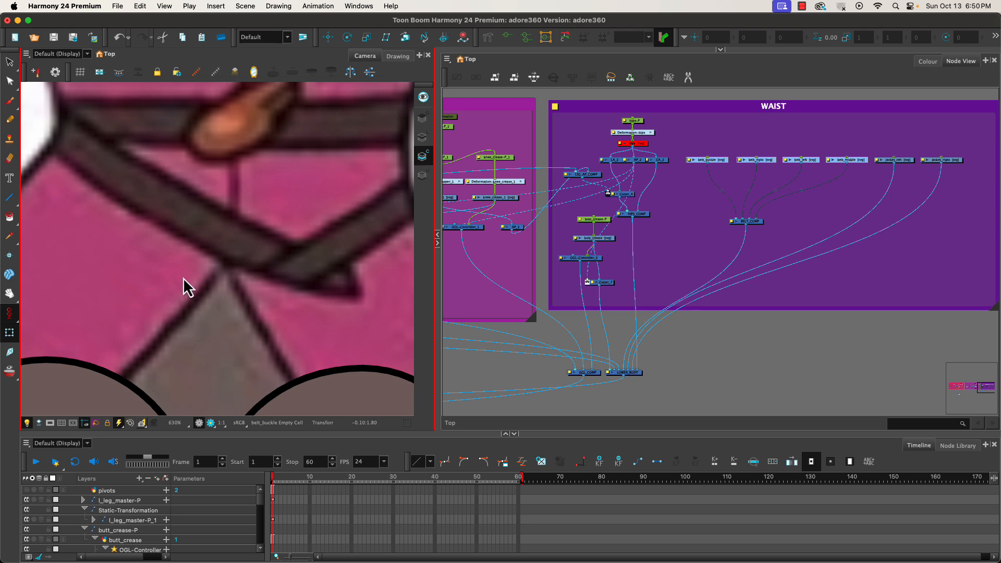
scroll(216, 224, "up", 5)
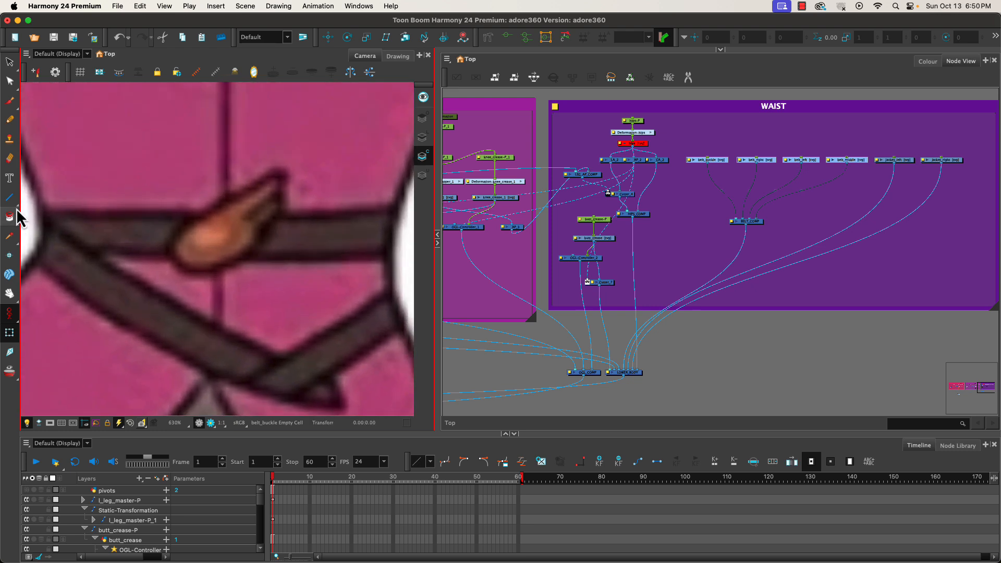
left_click(9, 197)
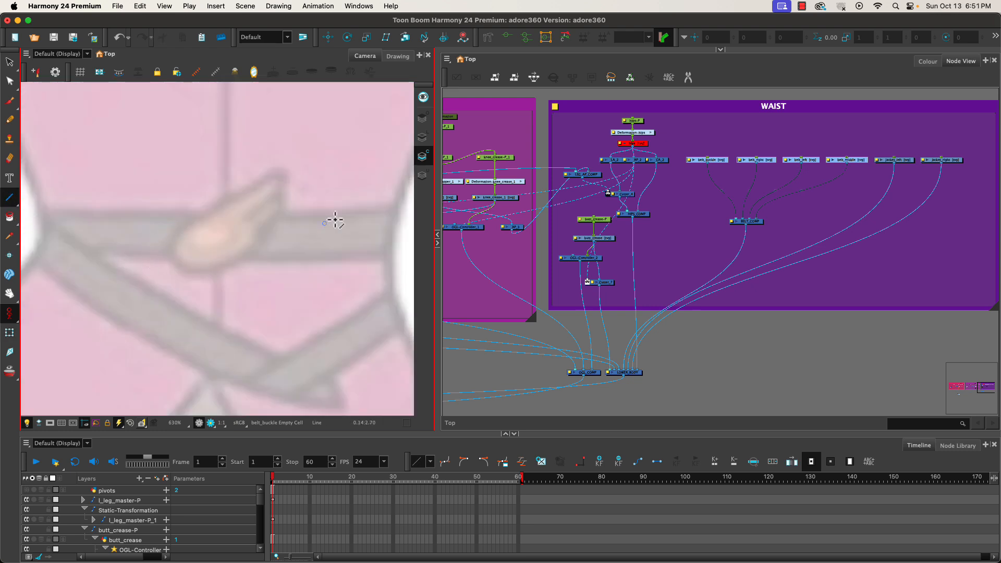
left_click(421, 137)
left_click(623, 93)
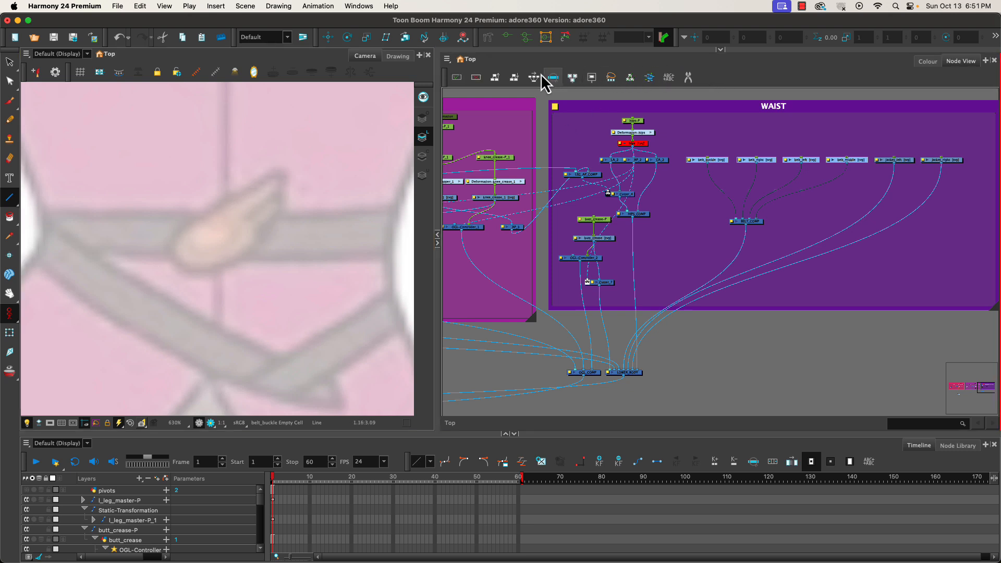
left_click(720, 49)
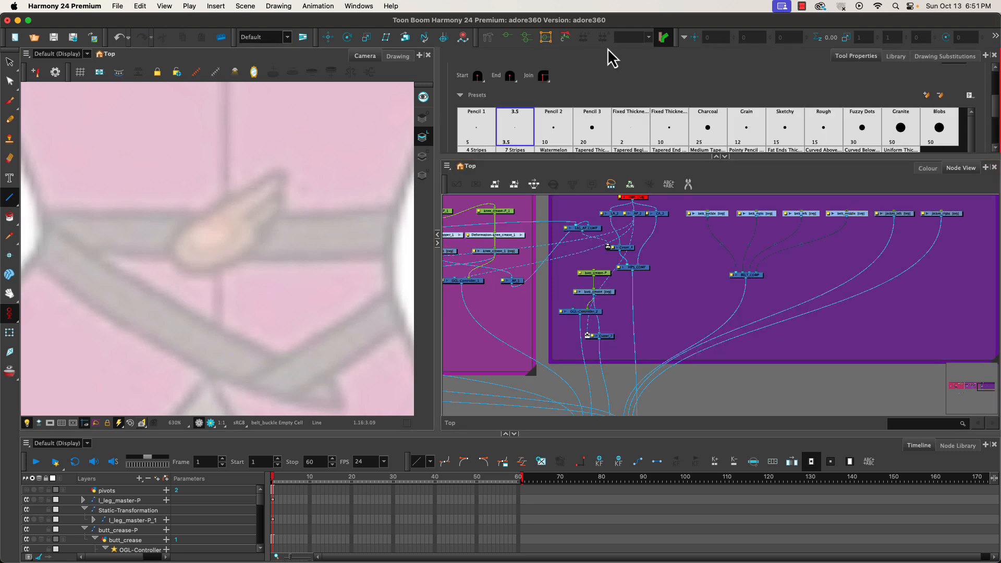
left_click_drag(995, 107, 997, 136)
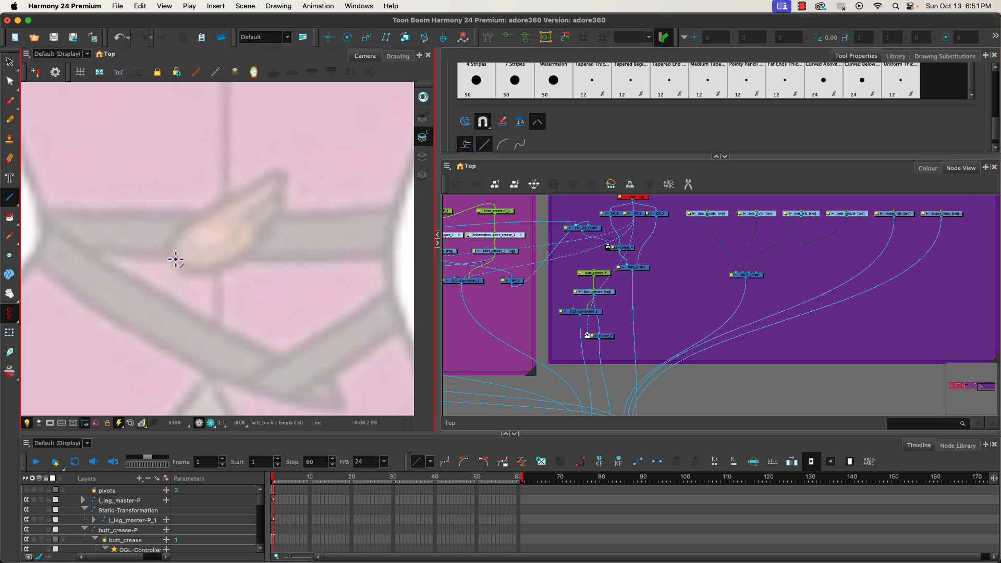
left_click_drag(176, 259, 156, 224)
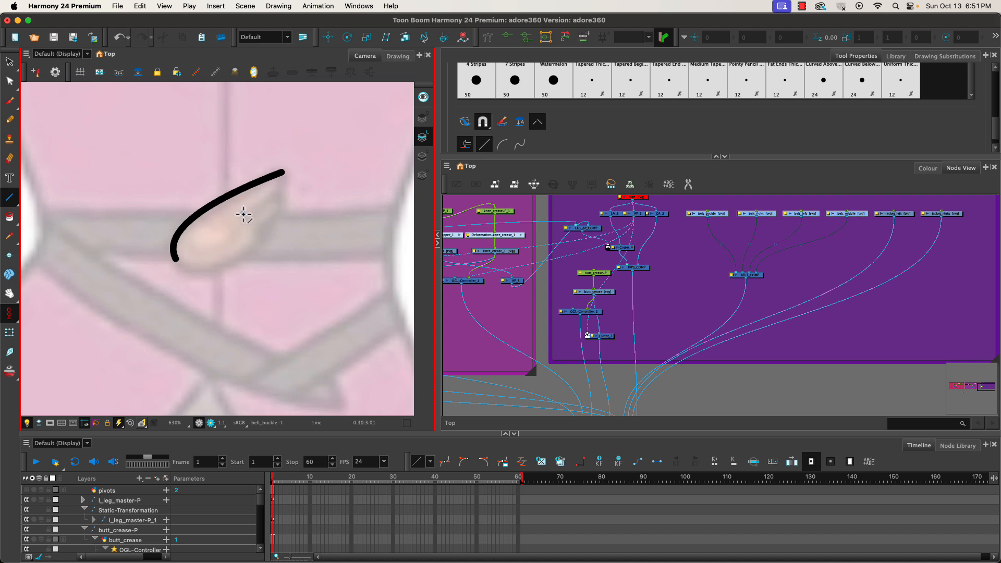
left_click_drag(244, 213, 285, 172)
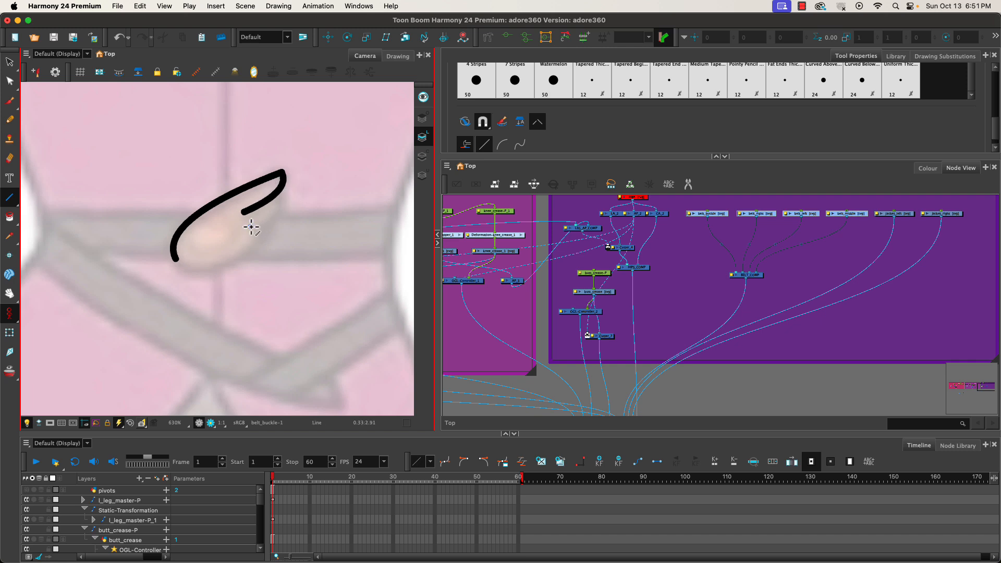
mouse_move(243, 230)
left_mouse_down()
mouse_move(278, 214)
mouse_move(282, 190)
mouse_move(288, 218)
left_mouse_up()
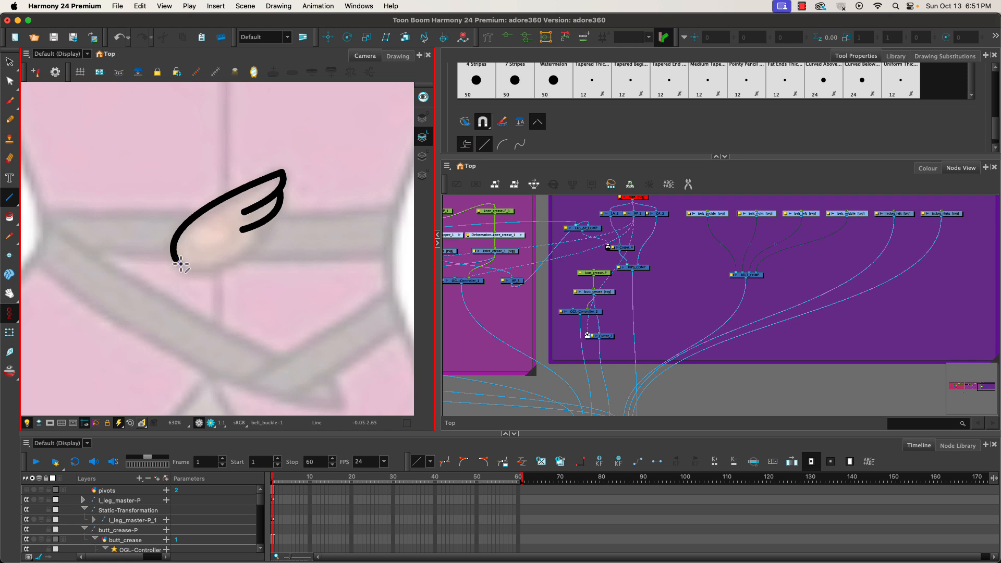
left_click_drag(176, 260, 229, 265)
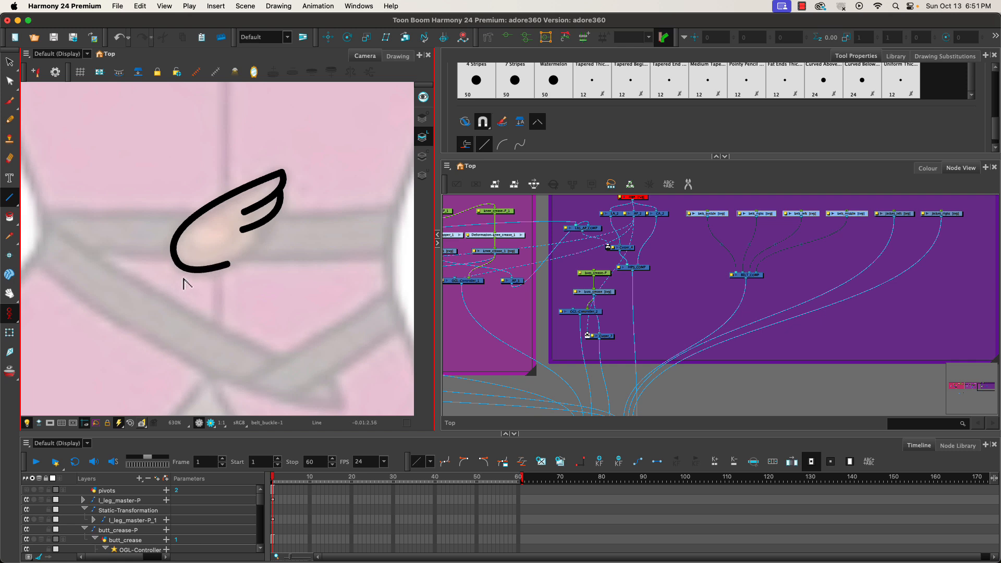
Close the gap between the buckle's lower curve and the inner feather with a short stroke.
key("s")
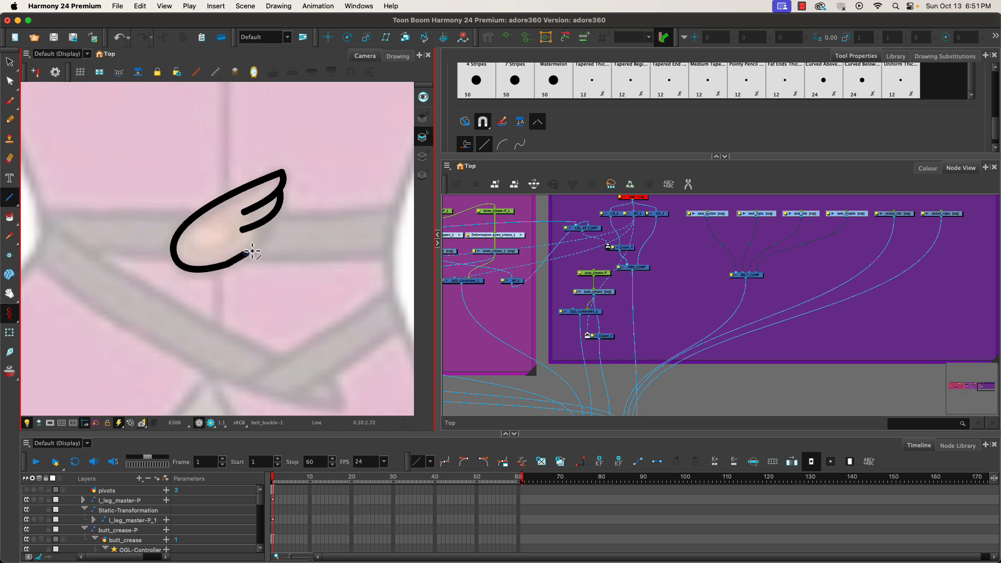
mouse_move(253, 252)
left_mouse_down()
mouse_move(268, 223)
mouse_move(266, 250)
left_mouse_up()
key("s")
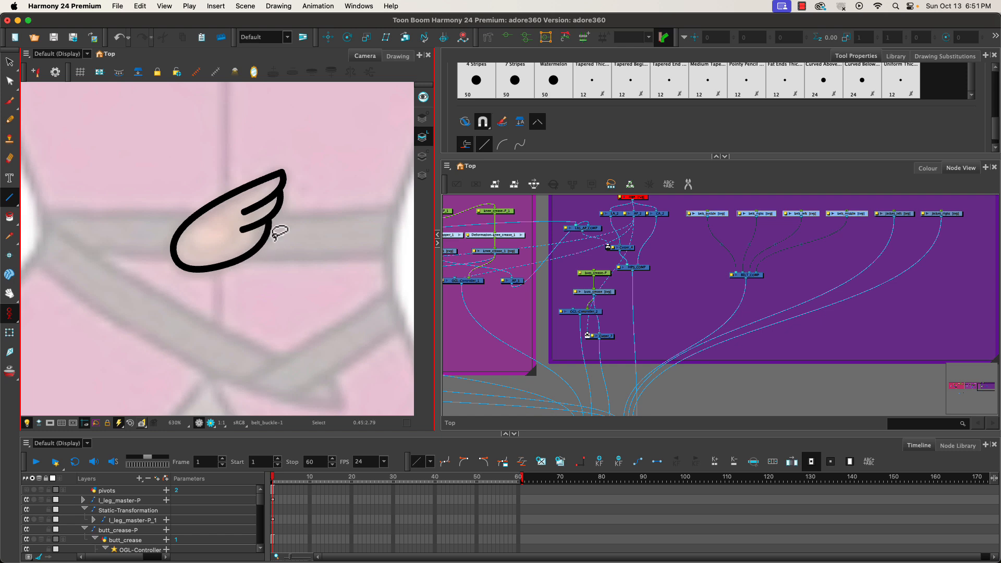
key("super+z")
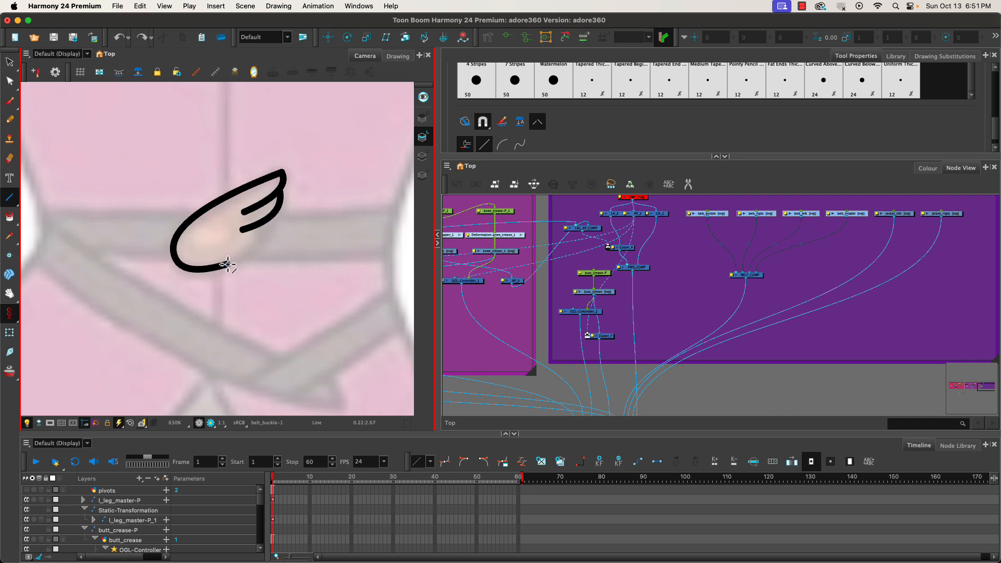
mouse_move(240, 257)
left_mouse_down()
mouse_move(267, 224)
mouse_move(252, 248)
mouse_move(266, 256)
left_mouse_up()
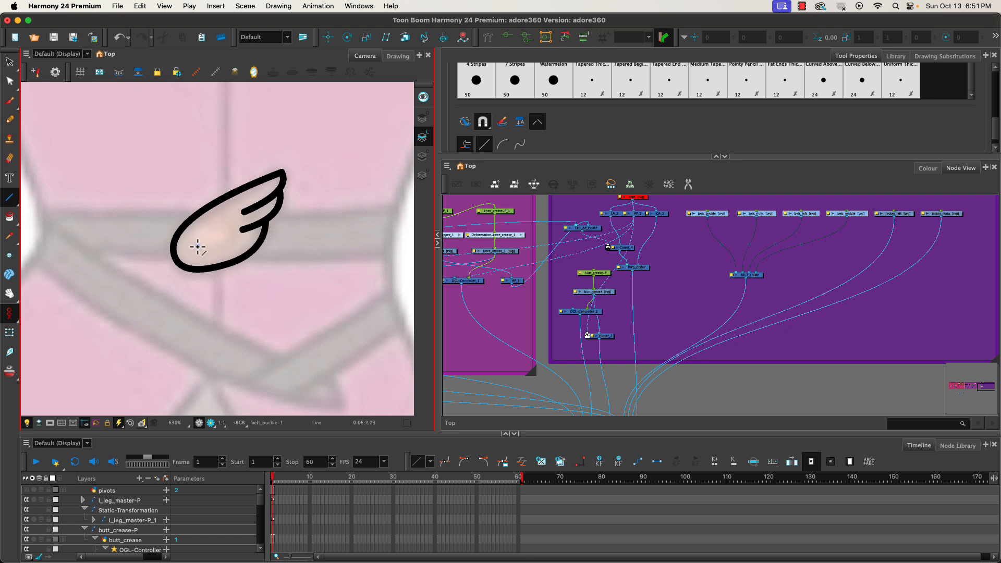
Refine the inner feather's stroke with the Contour Editor, deleting an excess point.
left_click(9, 81)
left_click(205, 272)
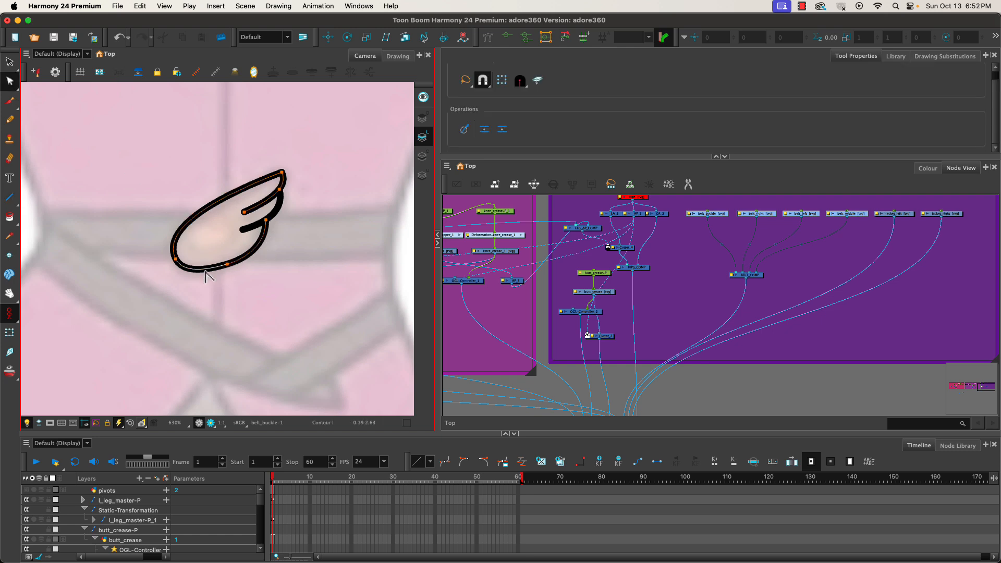
left_click_drag(224, 258, 223, 258)
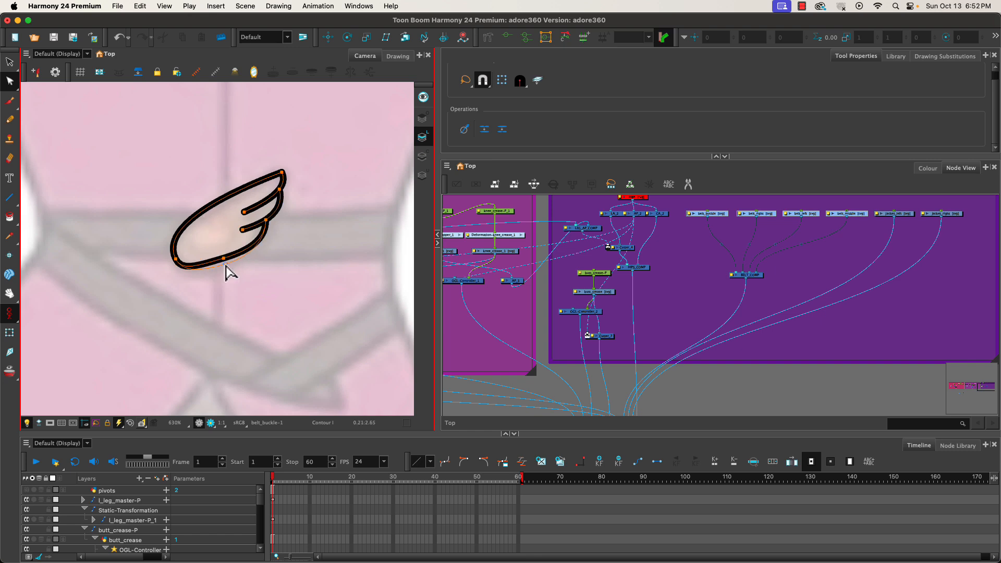
key("Delete")
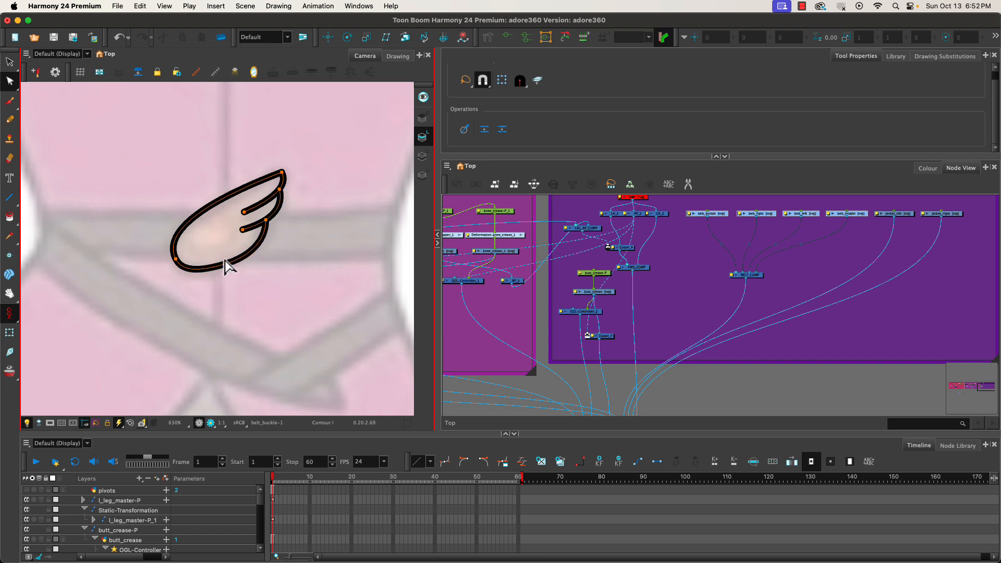
left_click(251, 253)
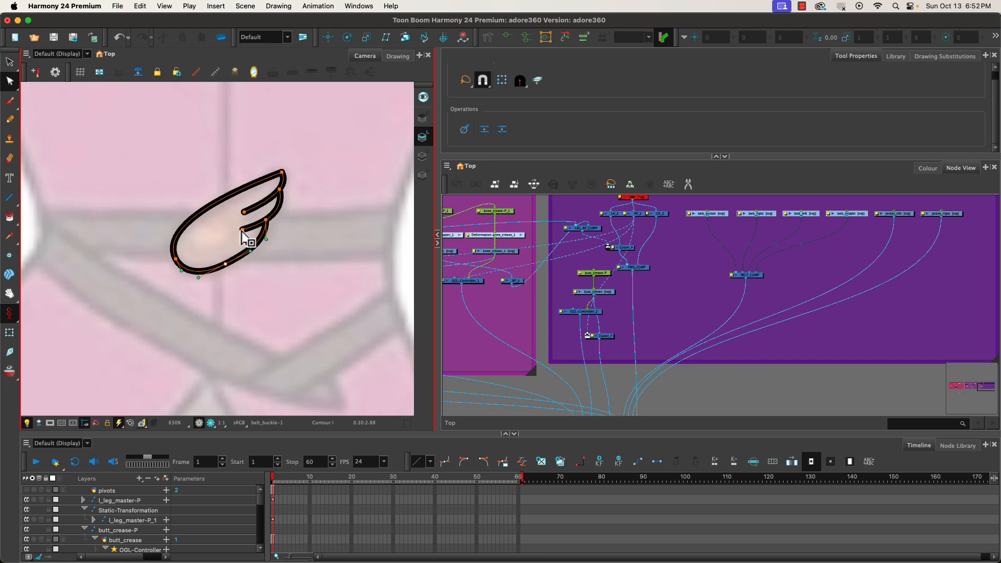
left_click(241, 230)
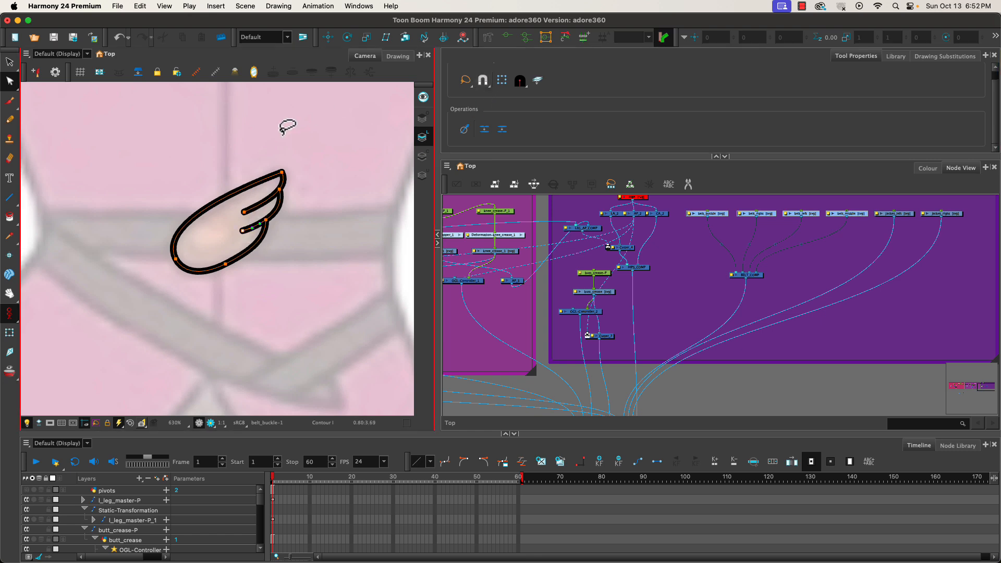
left_click(244, 232)
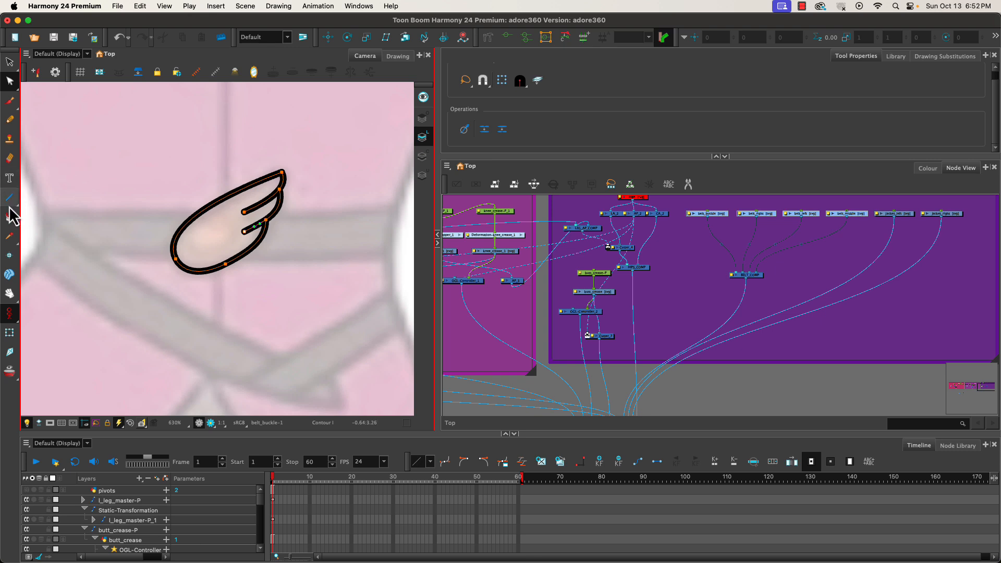
Draw an ellipse inside the buckle's rounded end with the Ellipse tool.
left_click_drag(8, 204, 30, 204)
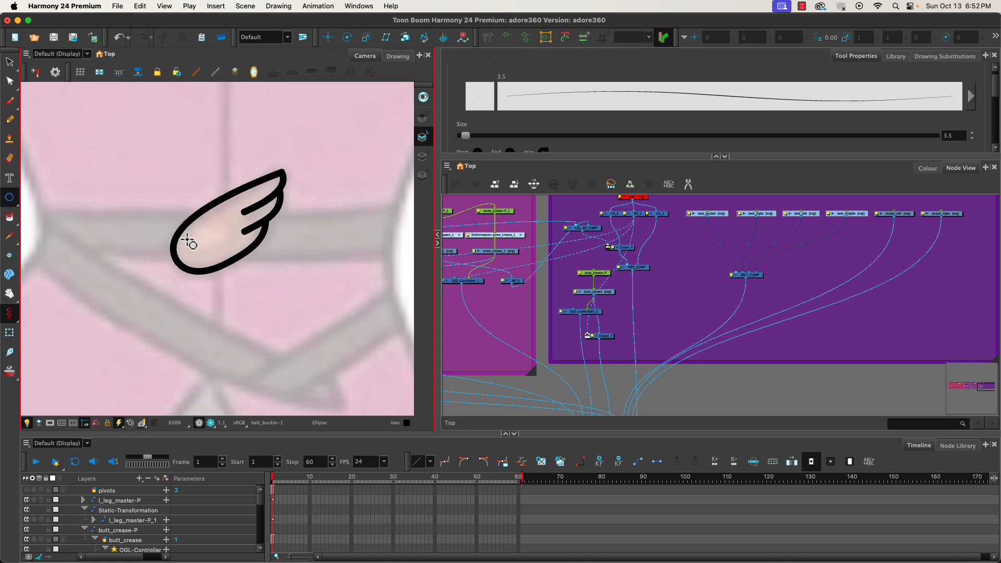
left_click_drag(187, 240, 229, 215)
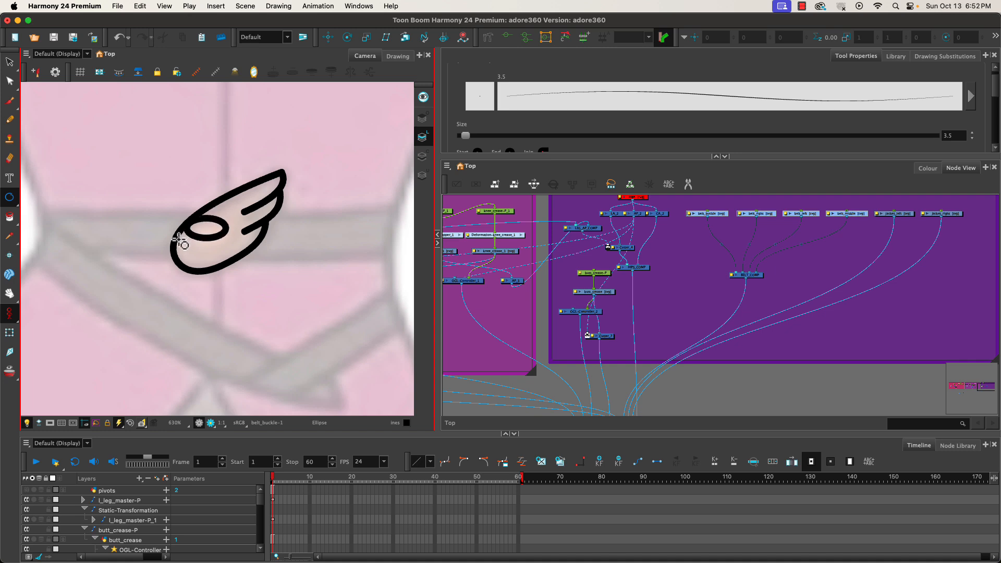
Scale and tilt the ellipse to fit inside the buckle's rounded end.
left_click(10, 62)
left_click(201, 225)
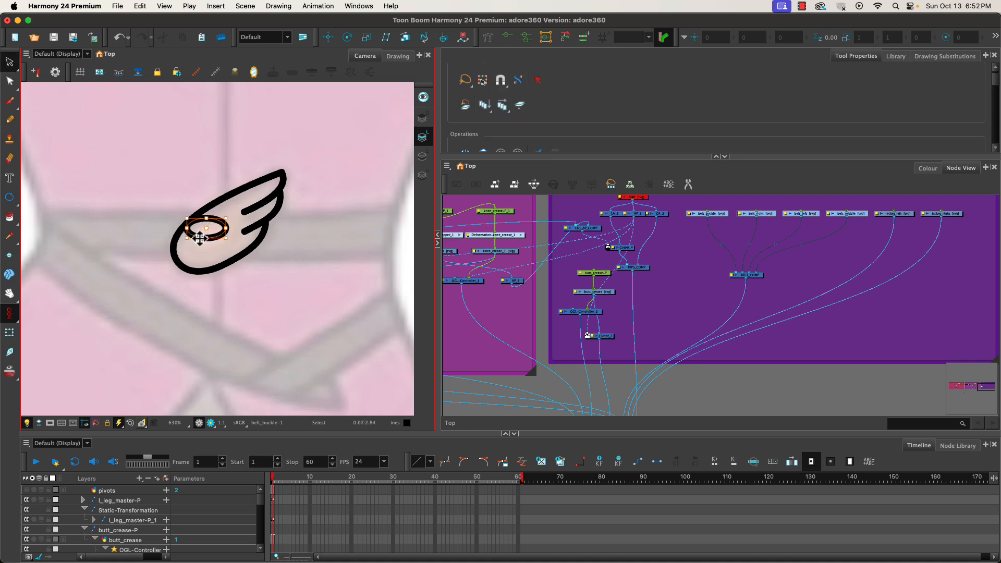
mouse_move(180, 245)
left_mouse_down()
mouse_move(198, 262)
mouse_move(214, 241)
mouse_move(186, 257)
left_mouse_up()
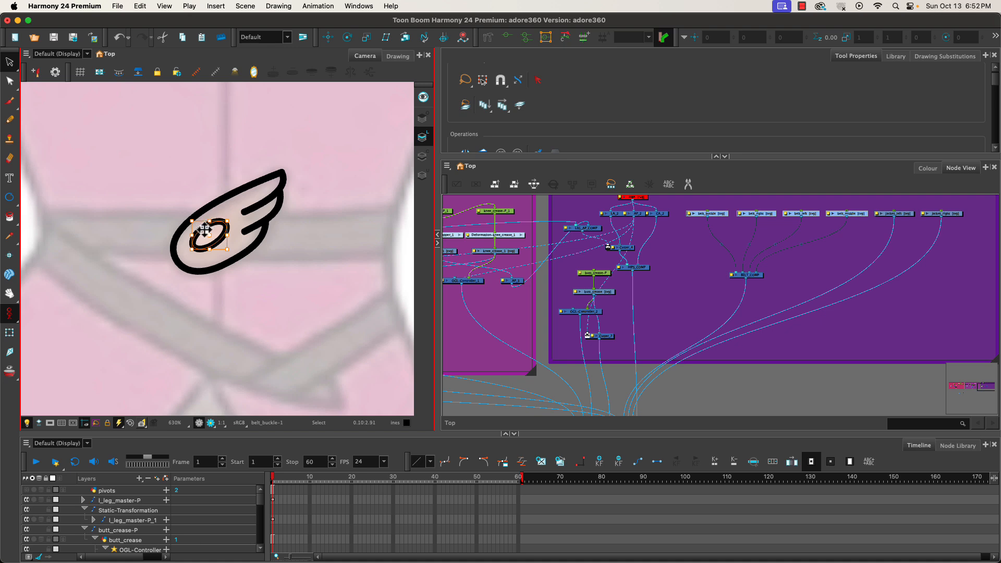
left_click_drag(204, 228, 199, 224)
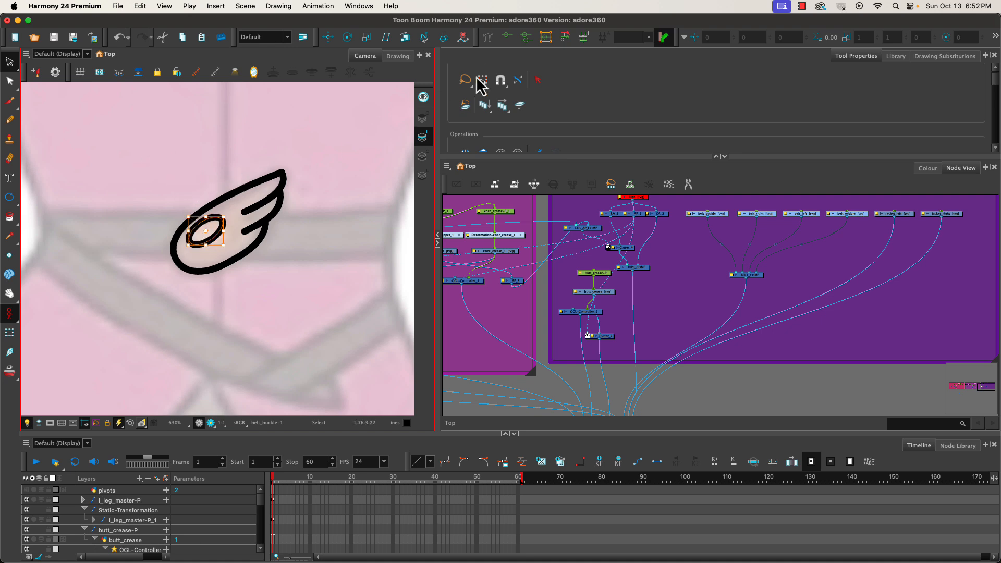
left_click(501, 85)
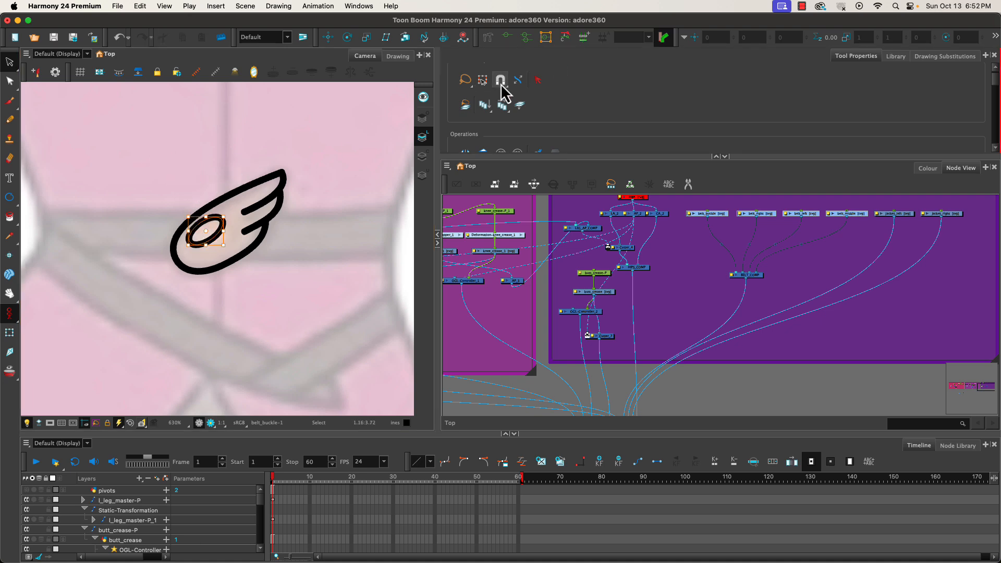
left_click(10, 200)
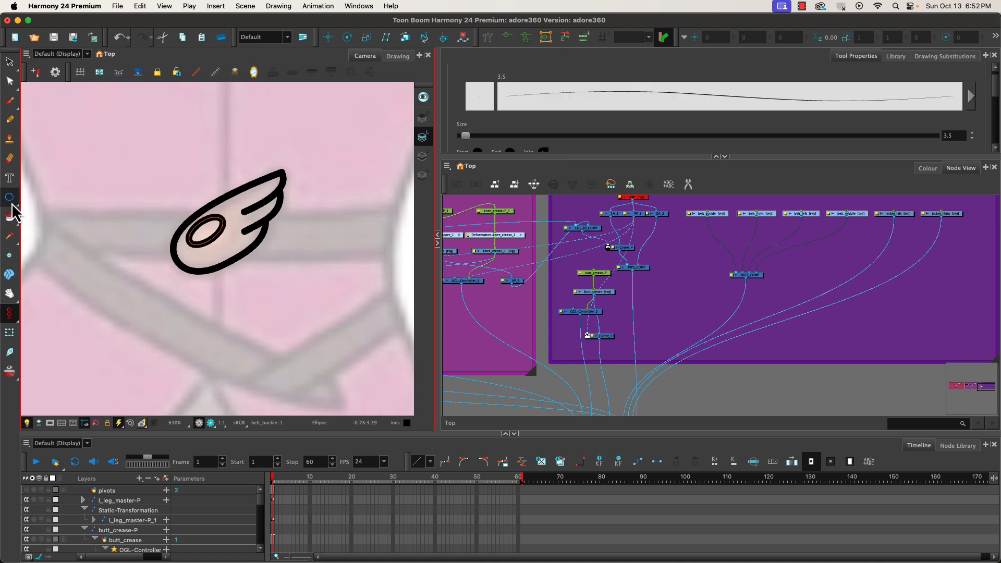
left_click_drag(12, 205, 28, 217)
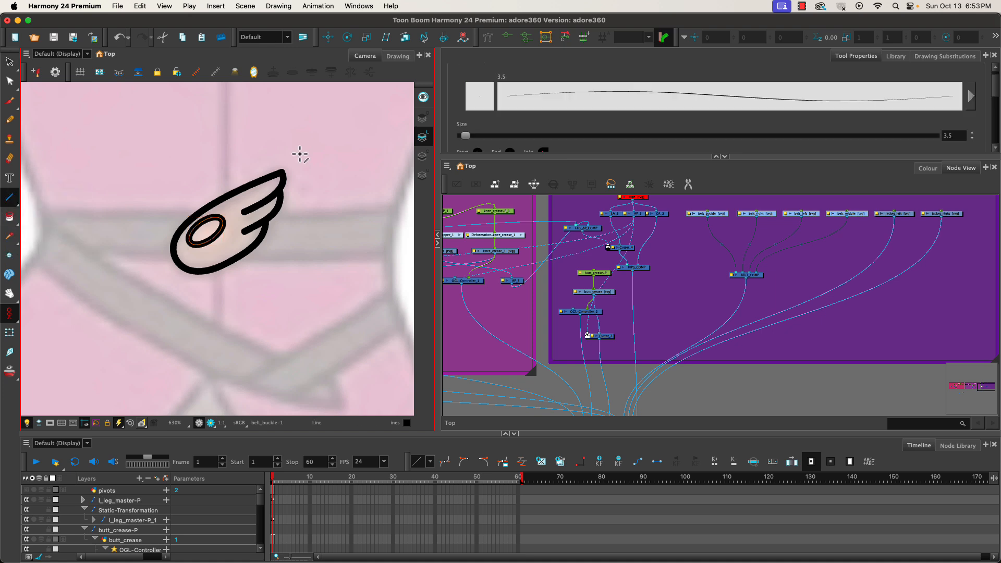
left_click_drag(996, 89, 998, 137)
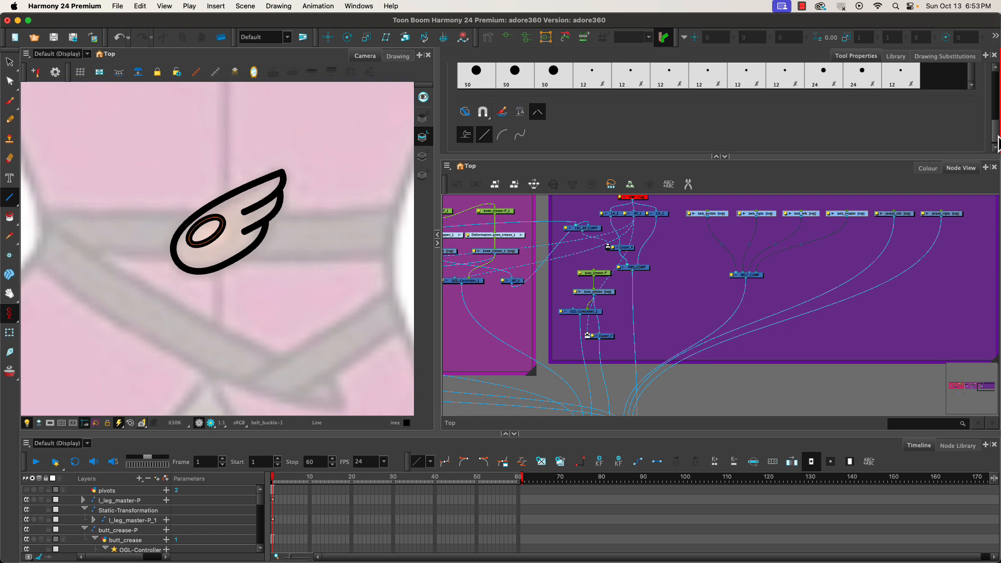
left_click(483, 112)
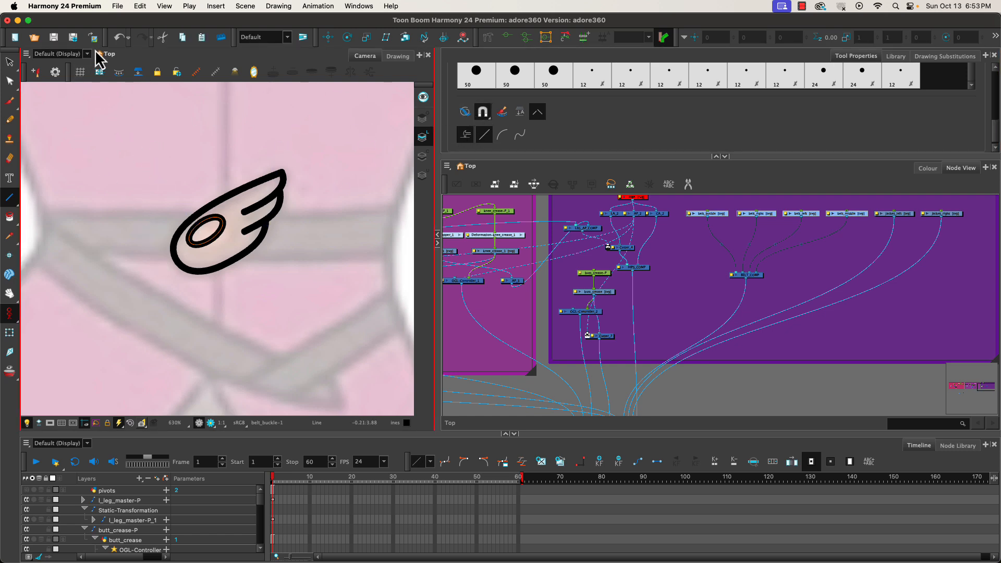
left_click(424, 156)
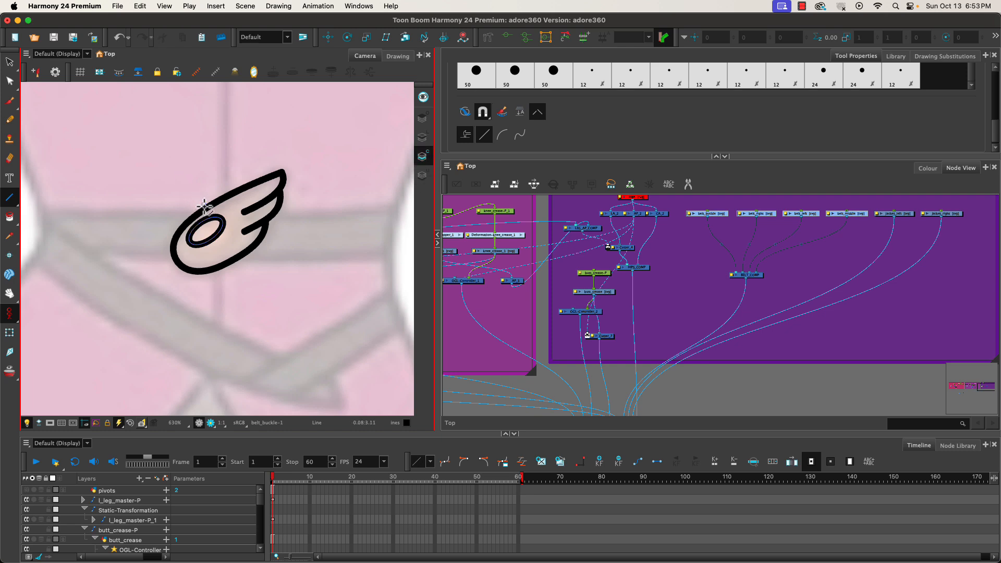
left_click(422, 136)
mouse_move(184, 162)
left_mouse_down()
mouse_move(150, 306)
mouse_move(171, 313)
left_mouse_up()
key("super+z")
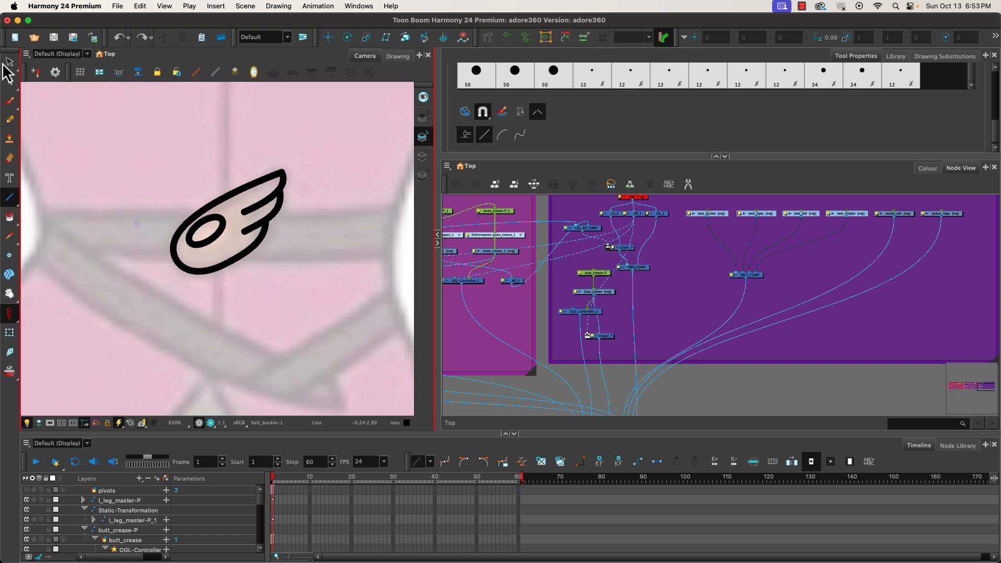
Delete the ellipse's outline from the buckle's line art, keeping its colour-art boundary.
left_click(10, 63)
left_click_drag(196, 134, 323, 238)
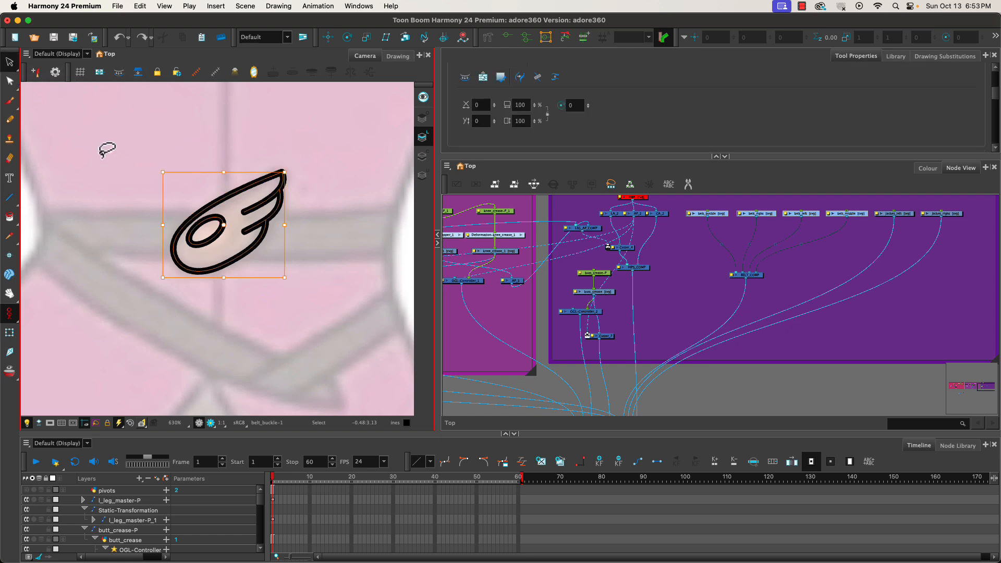
left_click(423, 155)
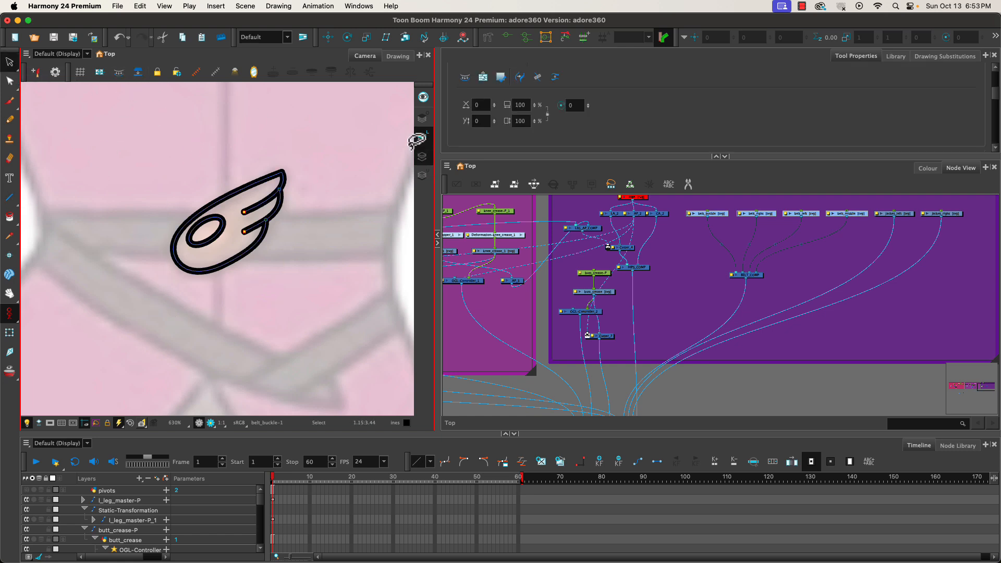
left_click(422, 137)
left_click(222, 228)
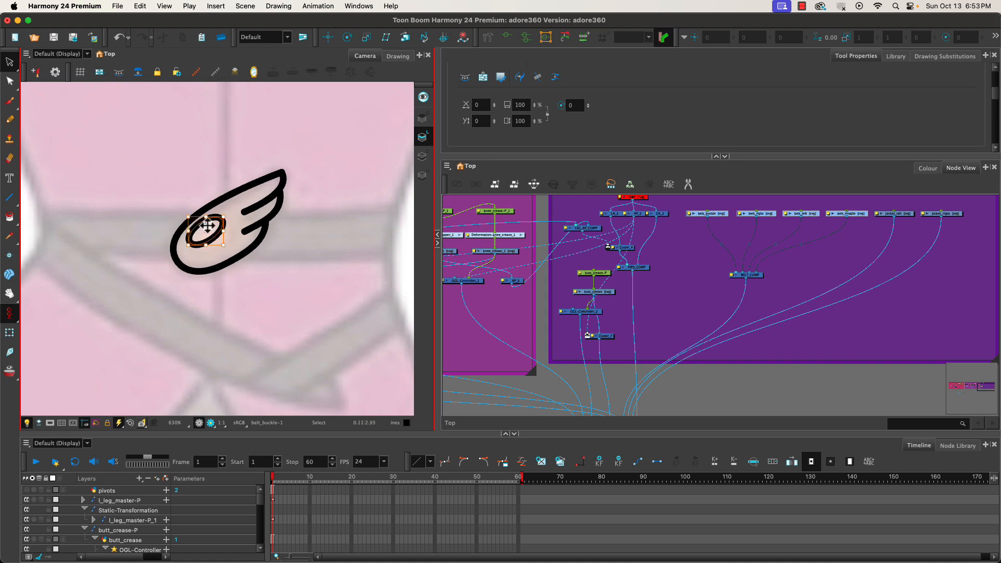
key("Delete")
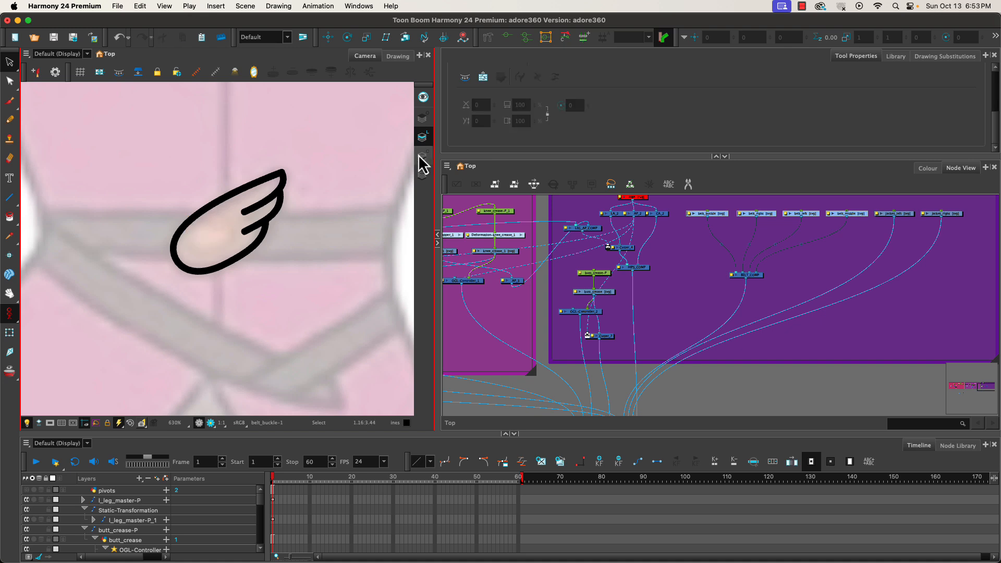
left_click(422, 155)
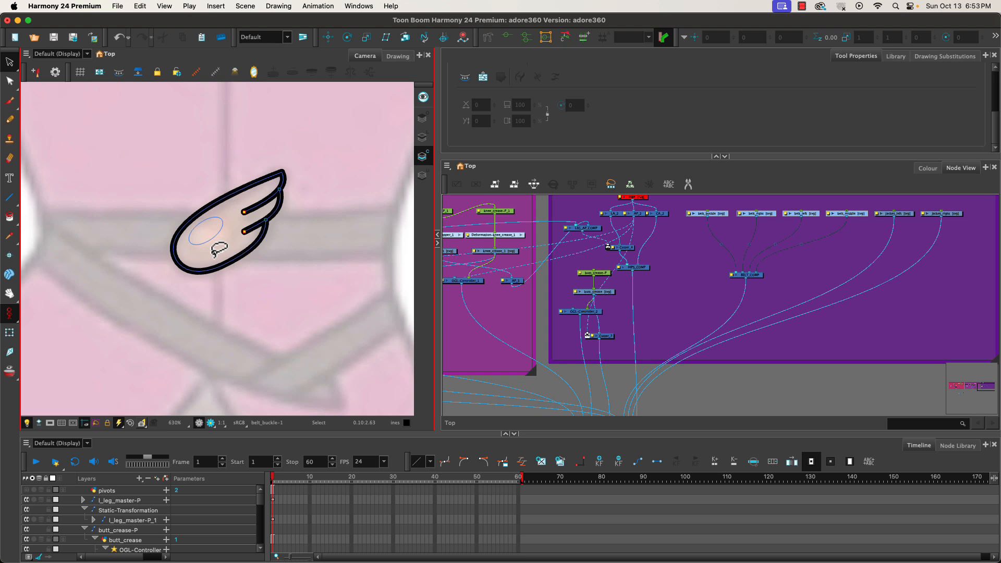
Paint the buckle with the buckle colour and its inner ellipse with buckle HL.
left_click(928, 168)
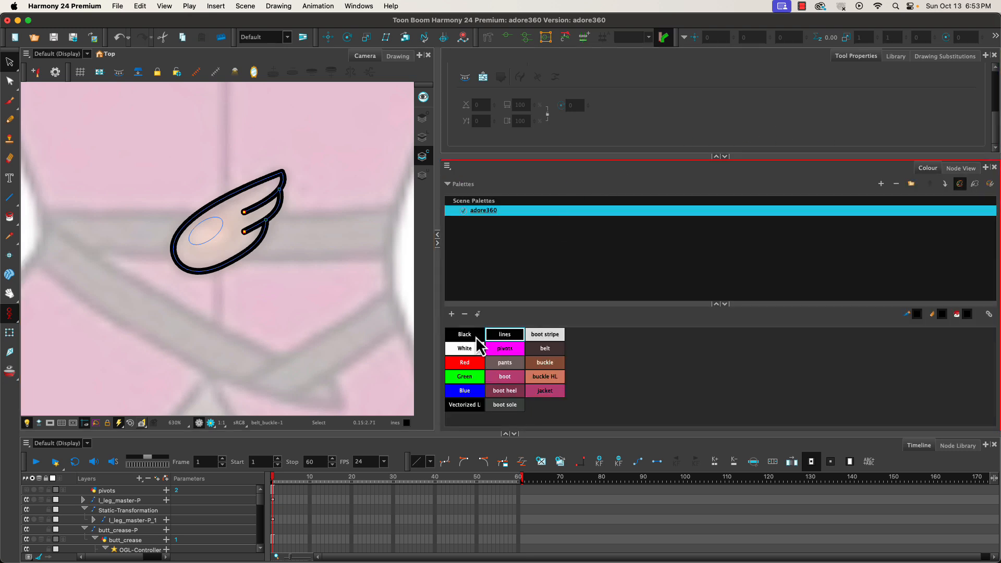
key("alt+i")
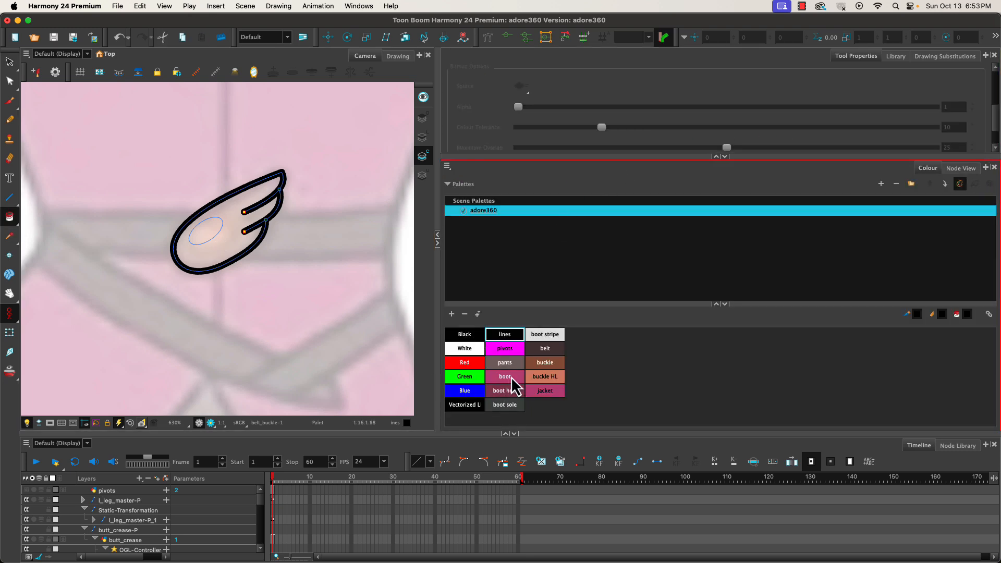
left_click(540, 364)
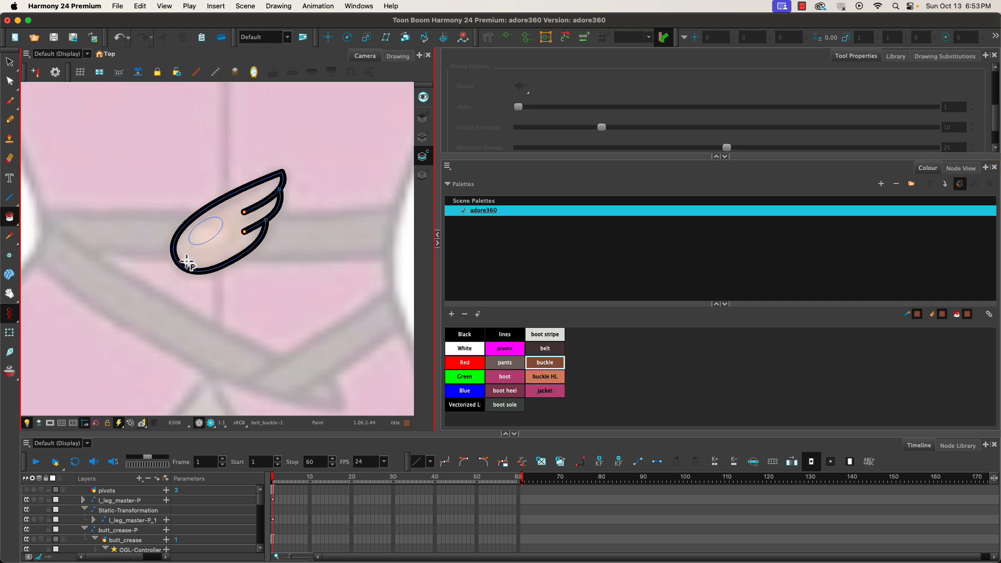
left_click(199, 264)
left_click(542, 376)
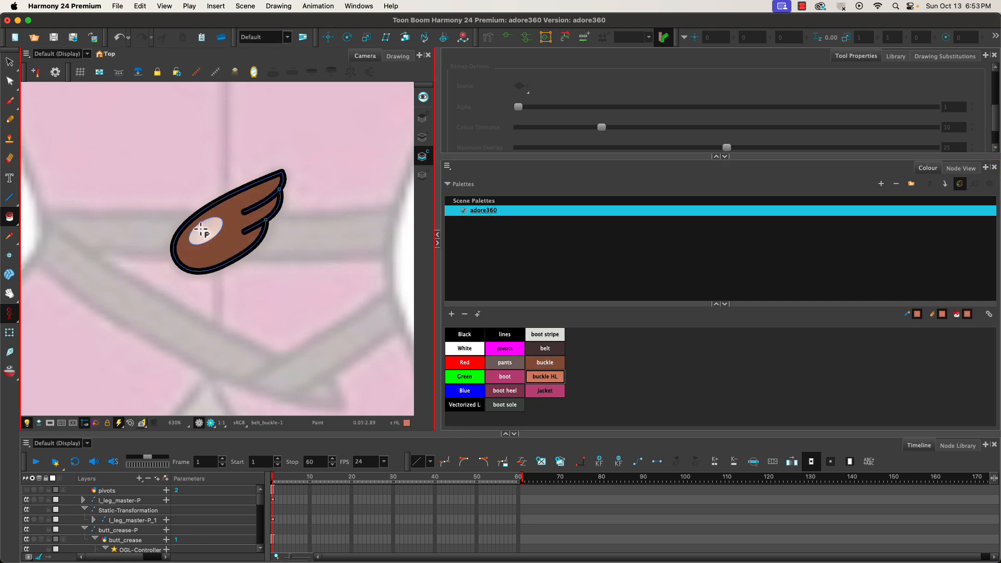
left_click(207, 237)
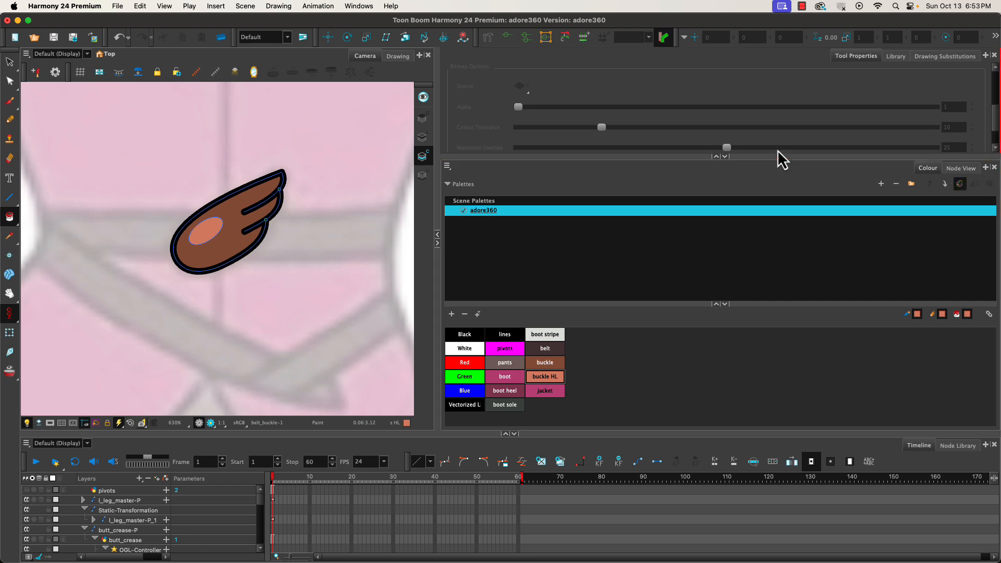
Draw a slanted belt strap below the buckle as a closed four-sided outline with the Line tool in the lines colour.
left_click(505, 334)
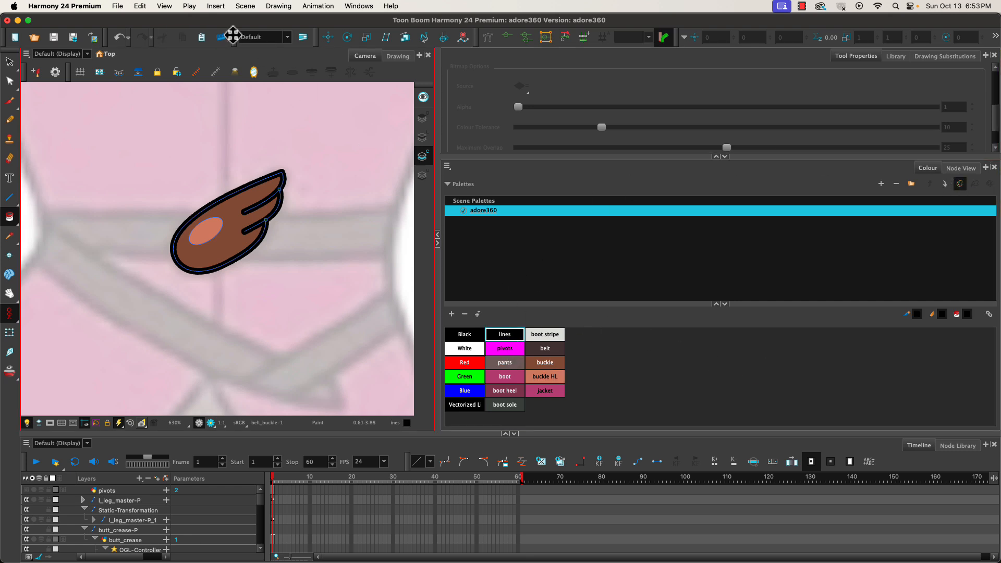
left_click(9, 198)
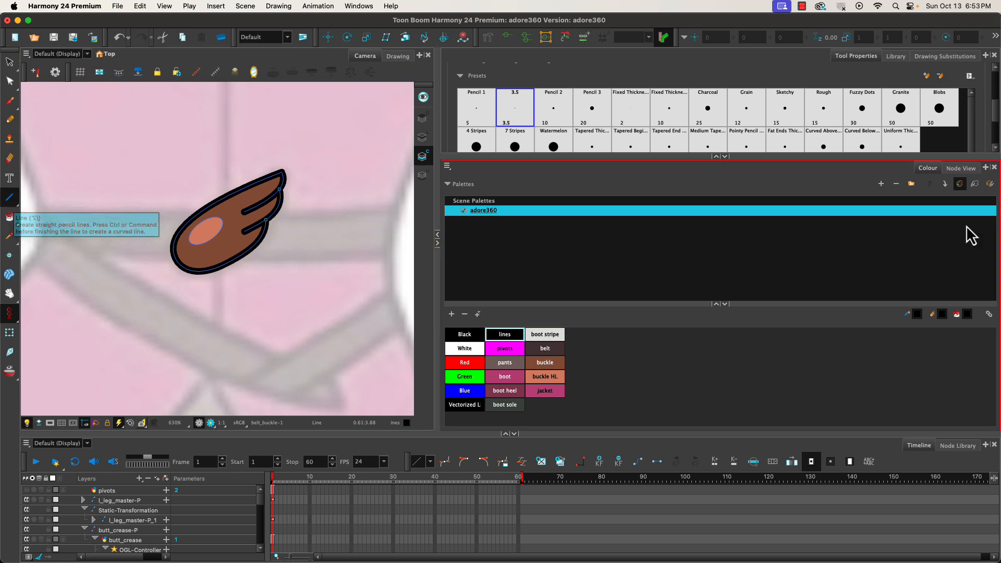
left_click(960, 169)
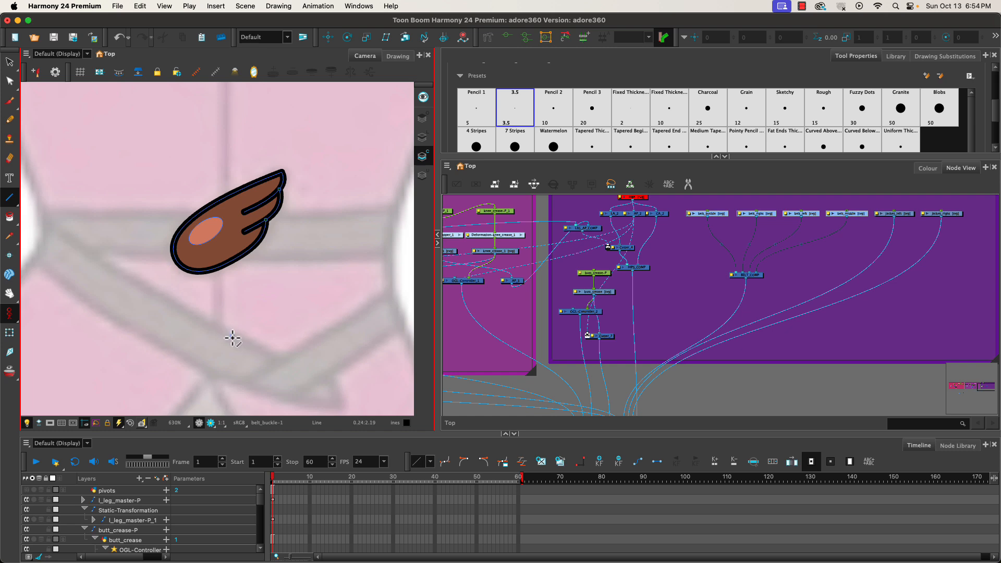
mouse_move(257, 342)
left_mouse_down()
mouse_move(208, 291)
mouse_move(257, 312)
mouse_move(247, 310)
left_mouse_up()
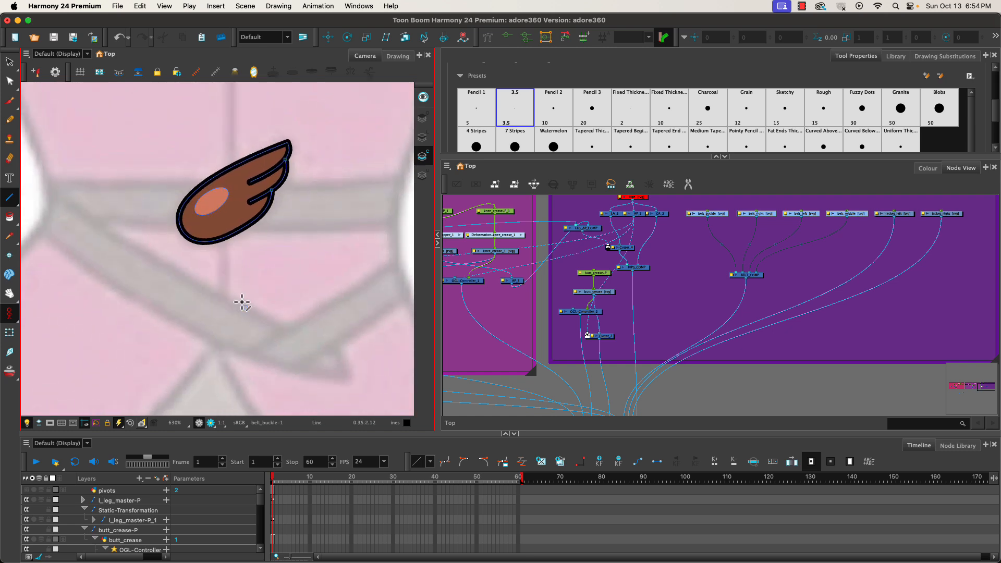
scroll(241, 302, "down", 3)
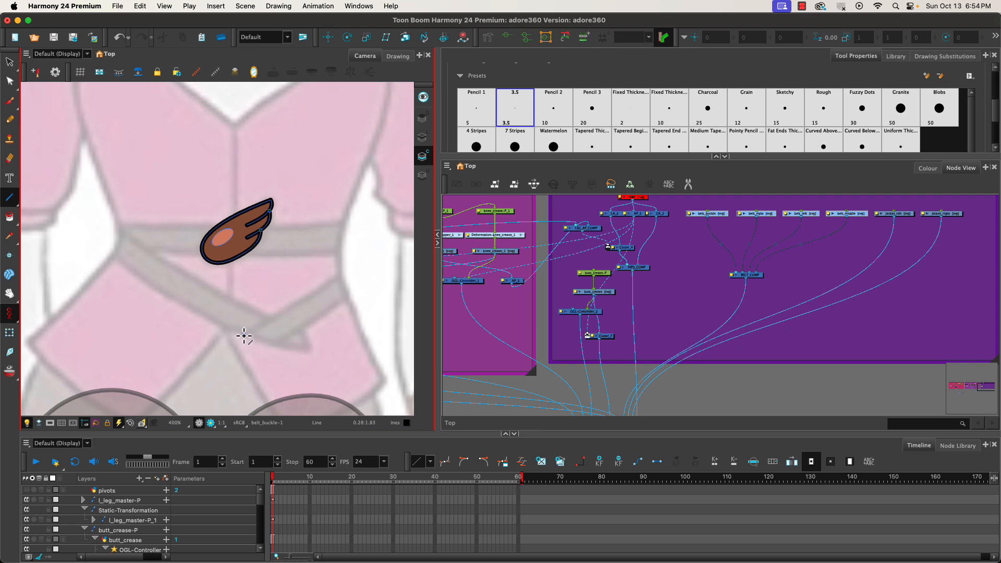
mouse_move(244, 337)
left_mouse_down()
mouse_move(282, 346)
mouse_move(267, 319)
mouse_move(355, 262)
left_mouse_up()
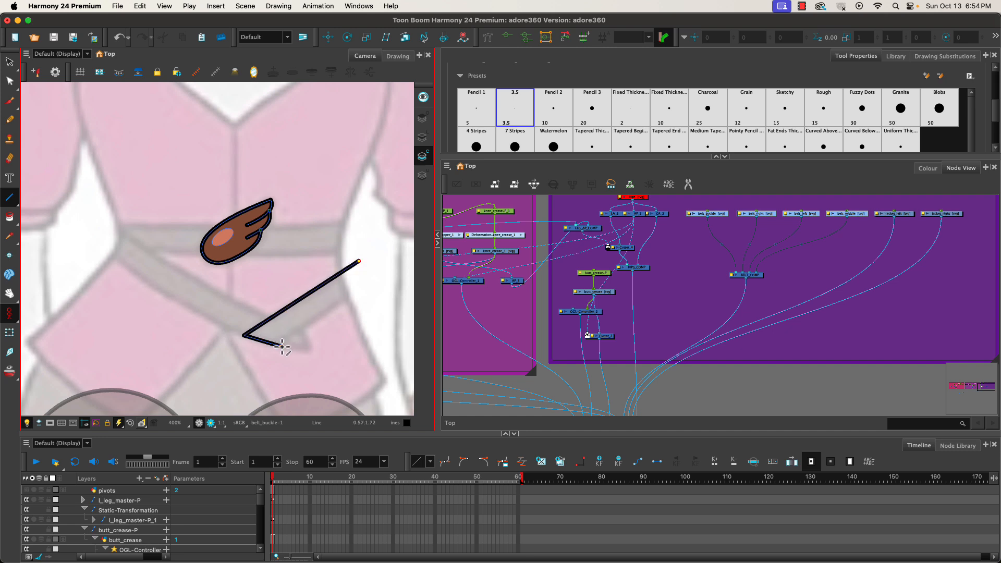
left_click_drag(281, 345, 369, 282)
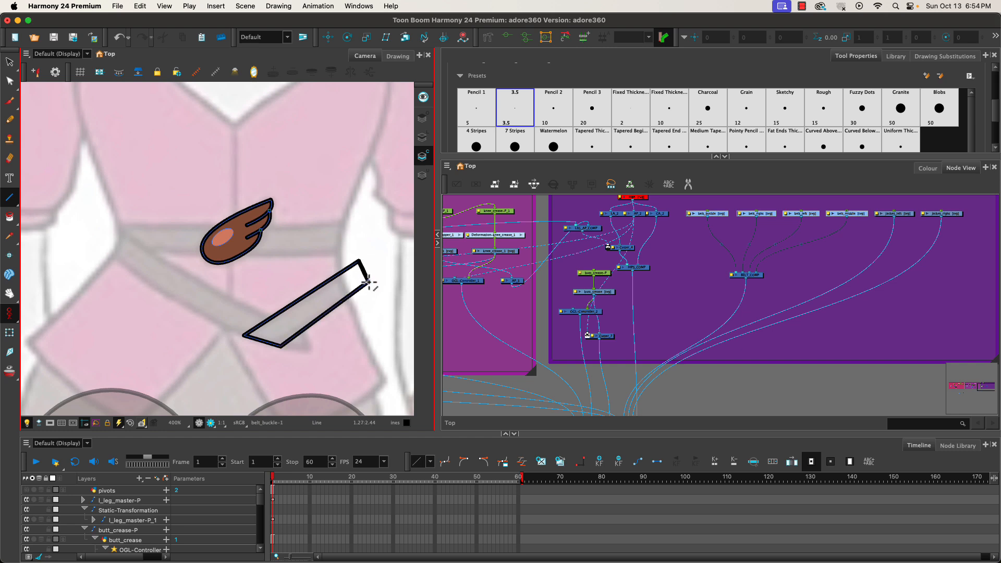
left_click(10, 62)
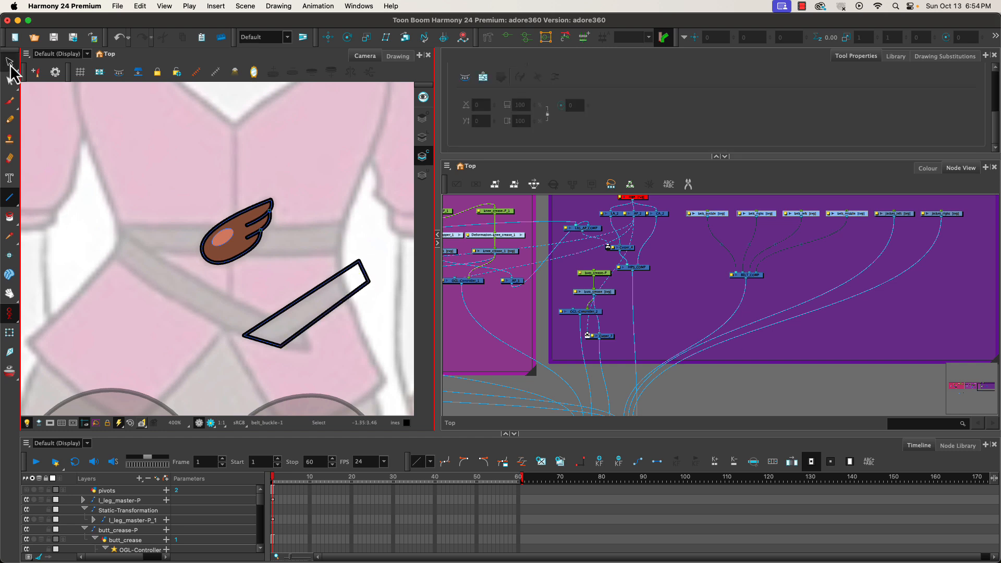
left_click_drag(247, 302, 224, 294)
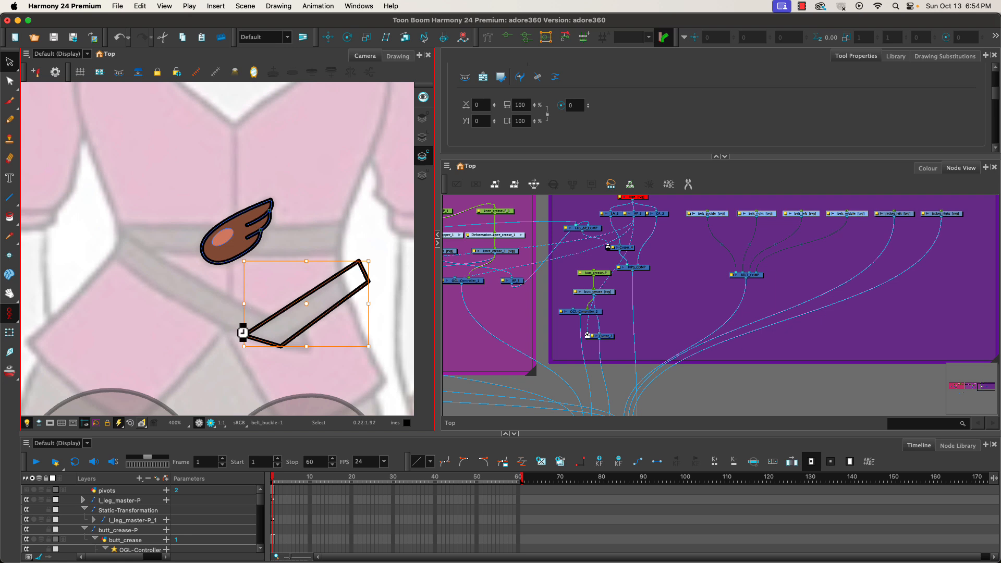
key("Delete")
left_click(422, 137)
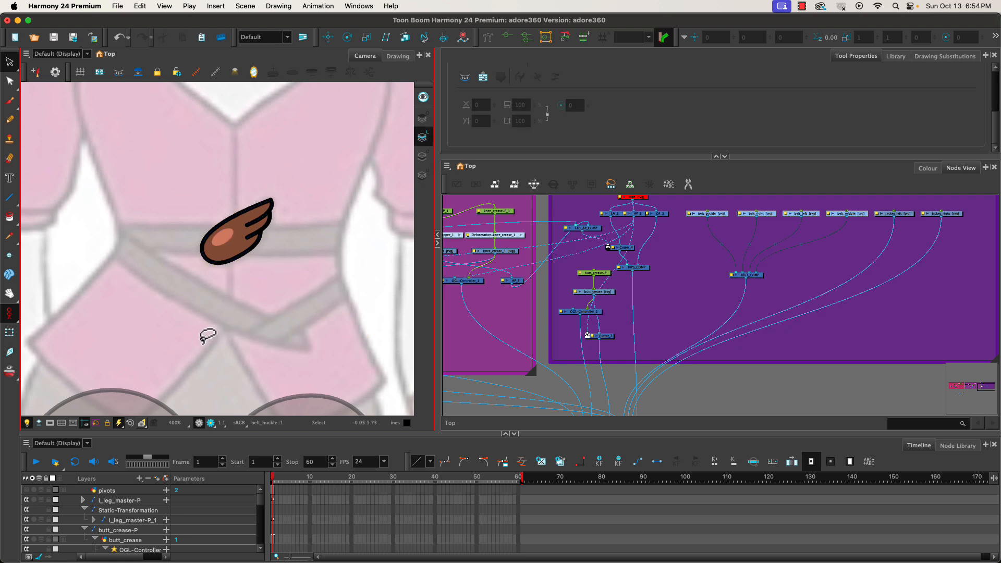
key("super+z")
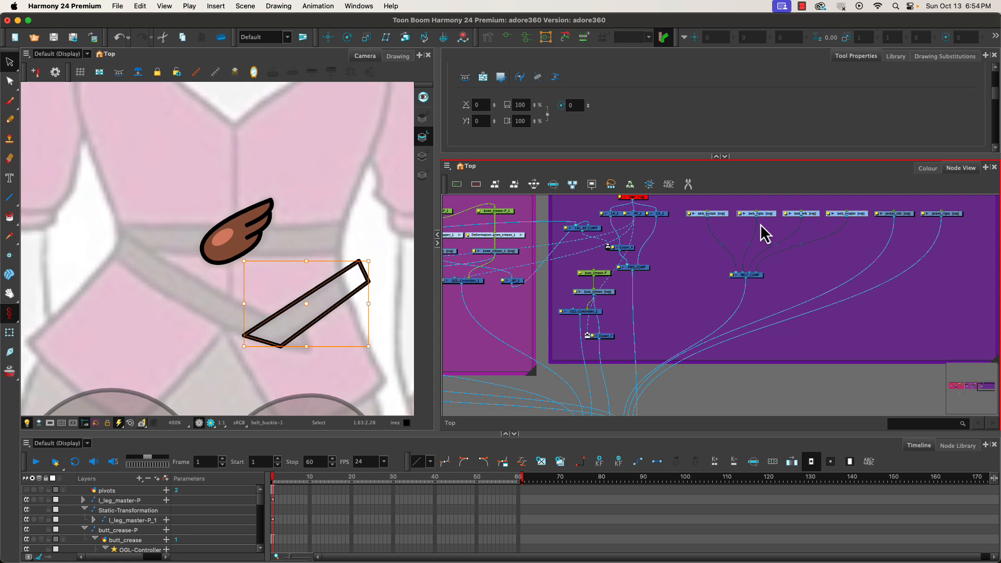
Cut the belt strap outline out of the buckle drawing's line art.
left_click(423, 155)
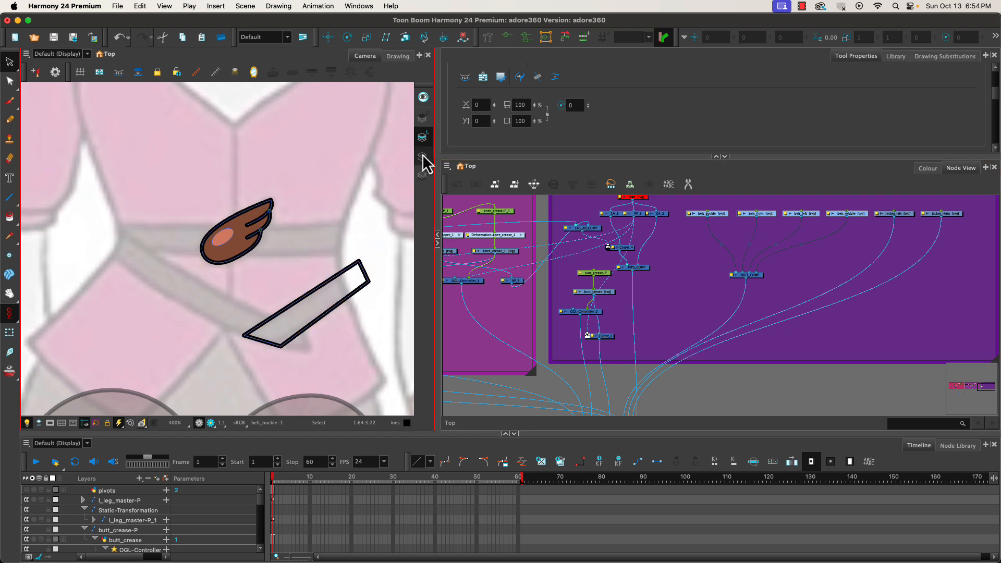
mouse_move(372, 238)
left_mouse_down()
mouse_move(296, 269)
mouse_move(377, 225)
left_mouse_up()
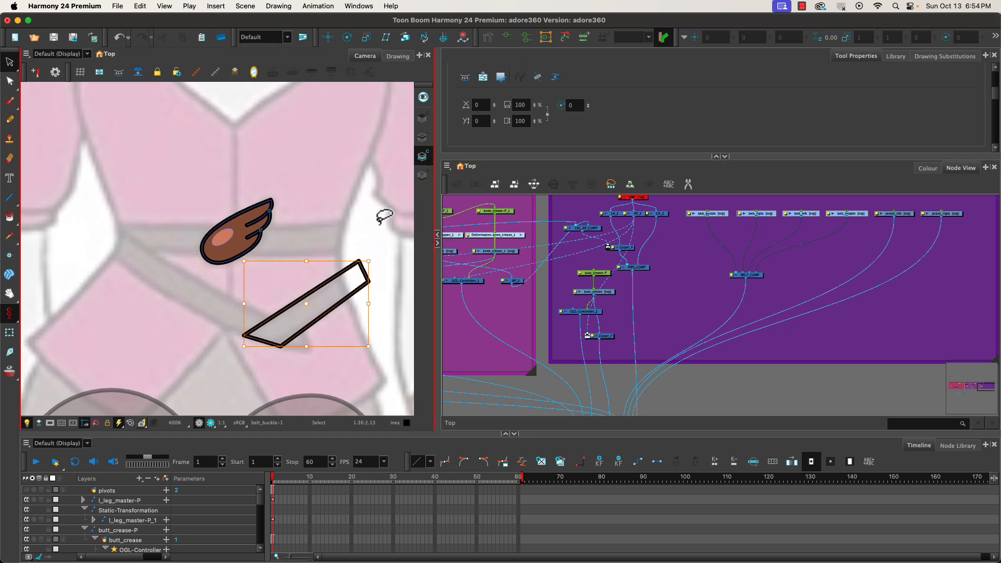
left_click(258, 237)
left_click(422, 136)
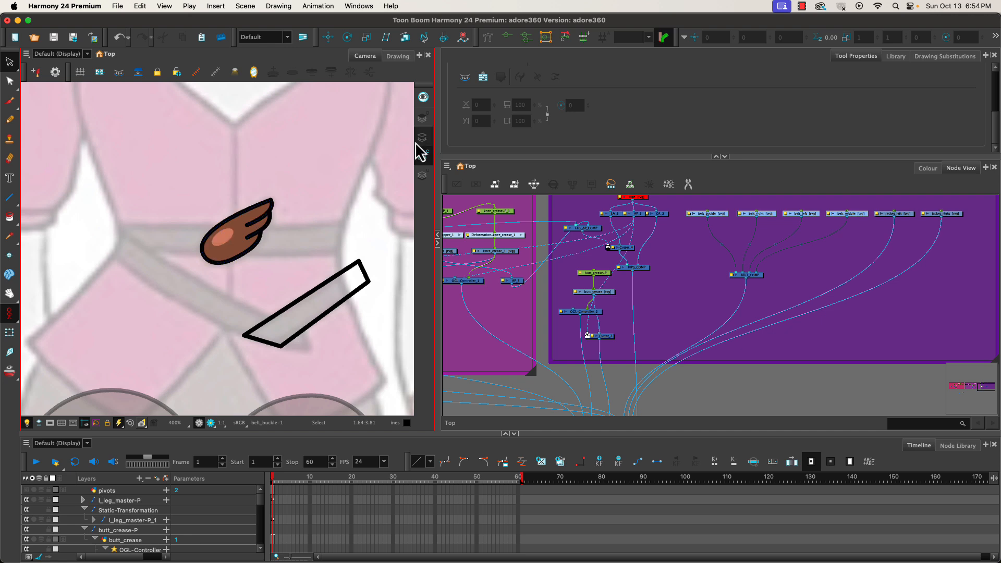
mouse_move(365, 235)
left_mouse_down()
mouse_move(279, 359)
mouse_move(247, 238)
left_mouse_up()
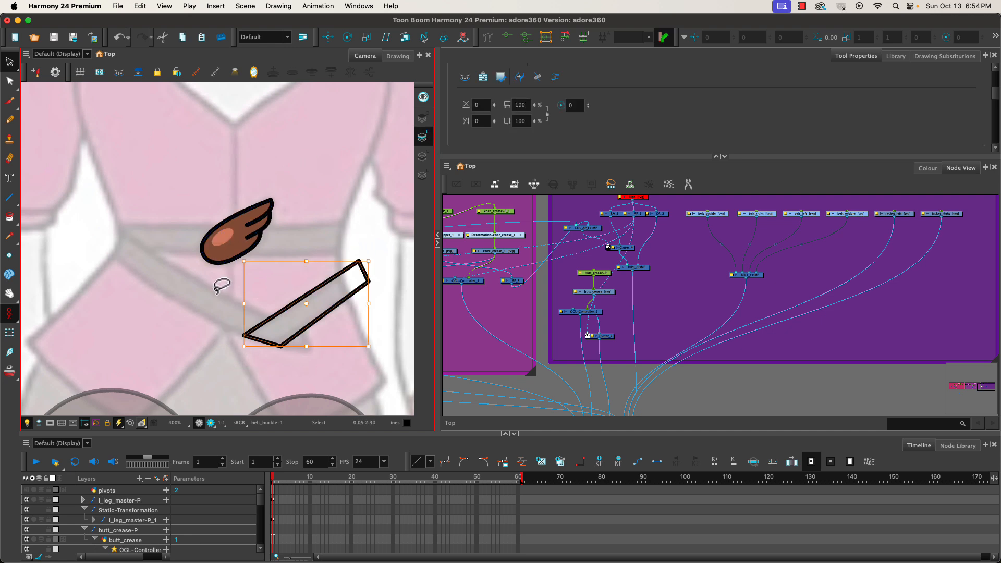
key("Delete")
Paste the belt strap outline into the belt_right drawing node.
left_click(580, 273)
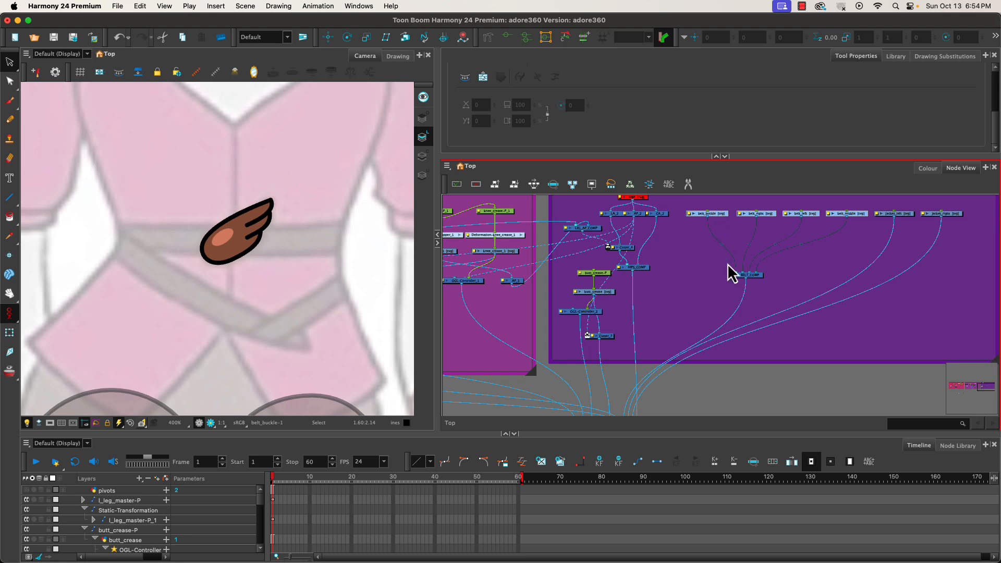
left_click(743, 383)
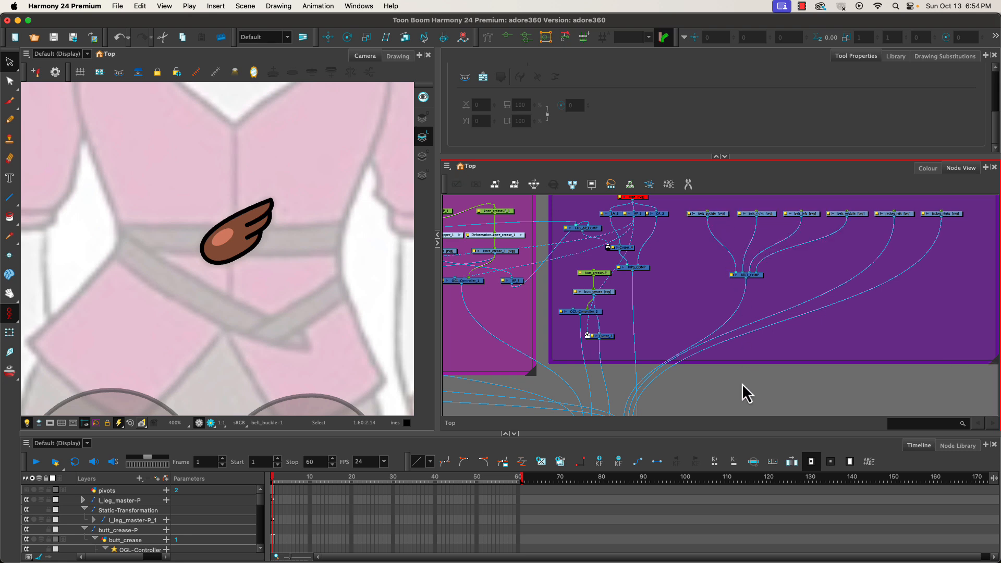
left_click(710, 214)
left_click(761, 214)
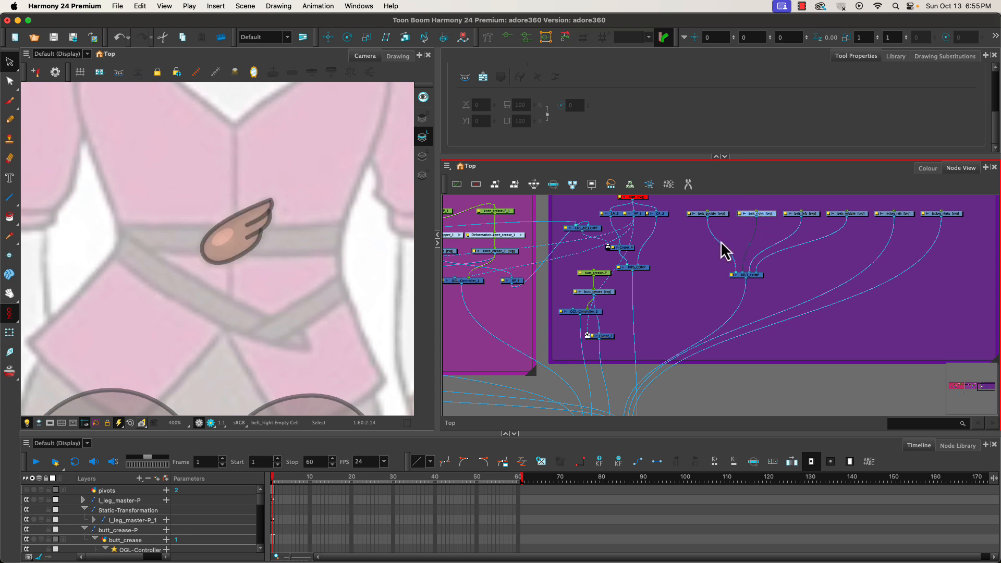
left_click(713, 214)
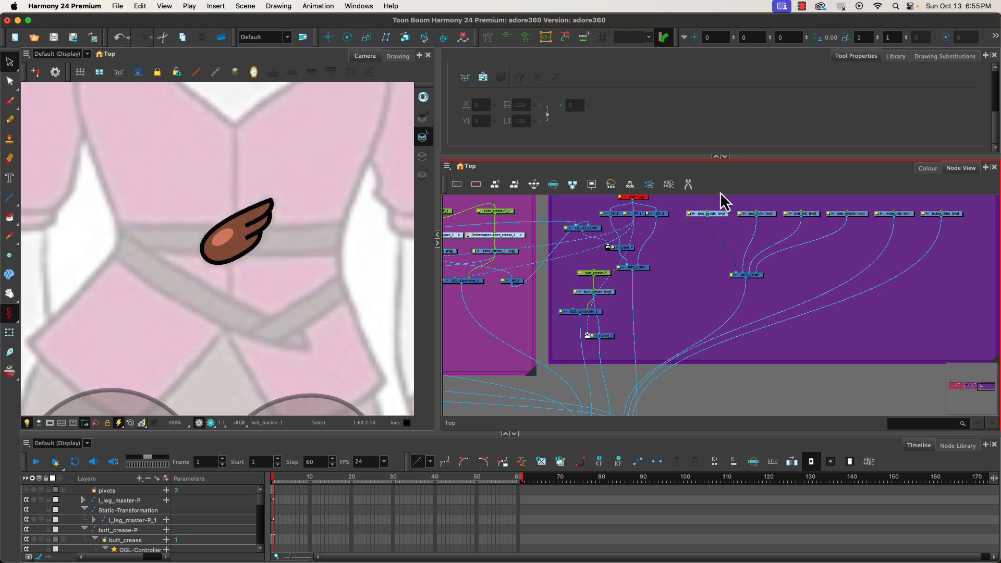
left_click(759, 214)
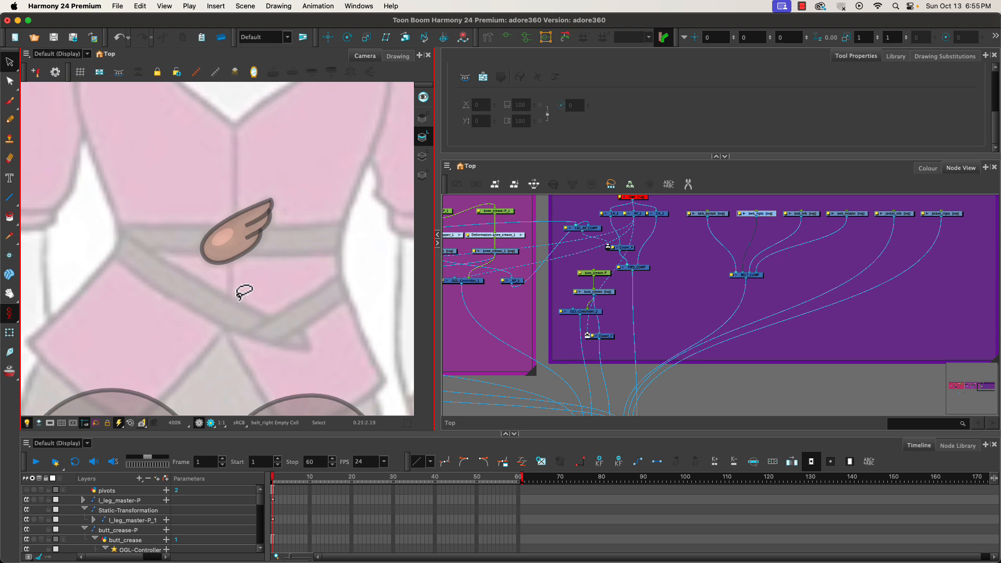
key("ctrl+v")
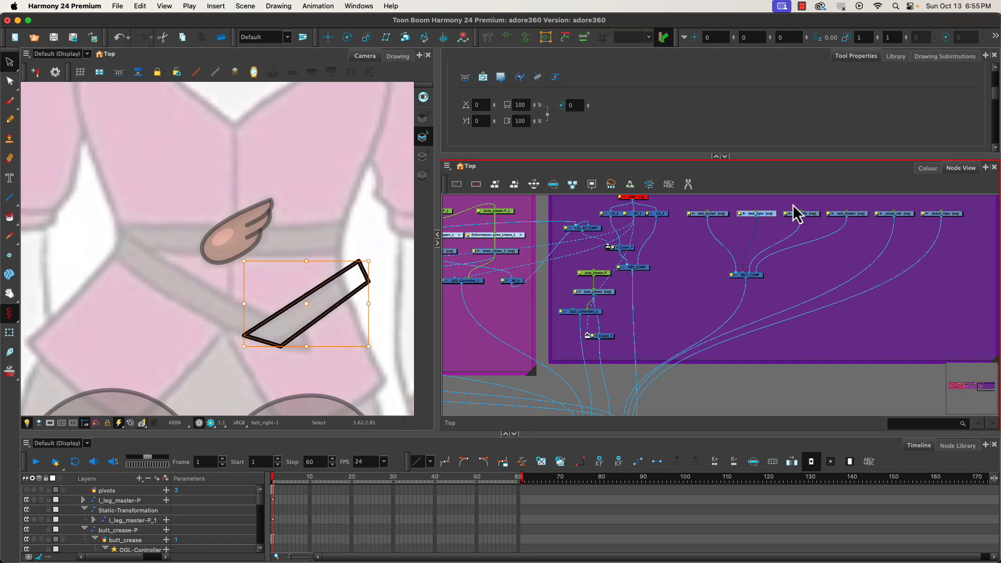
Try drawing a long curved line in the belt_left drawing, then undo it.
left_click(809, 215)
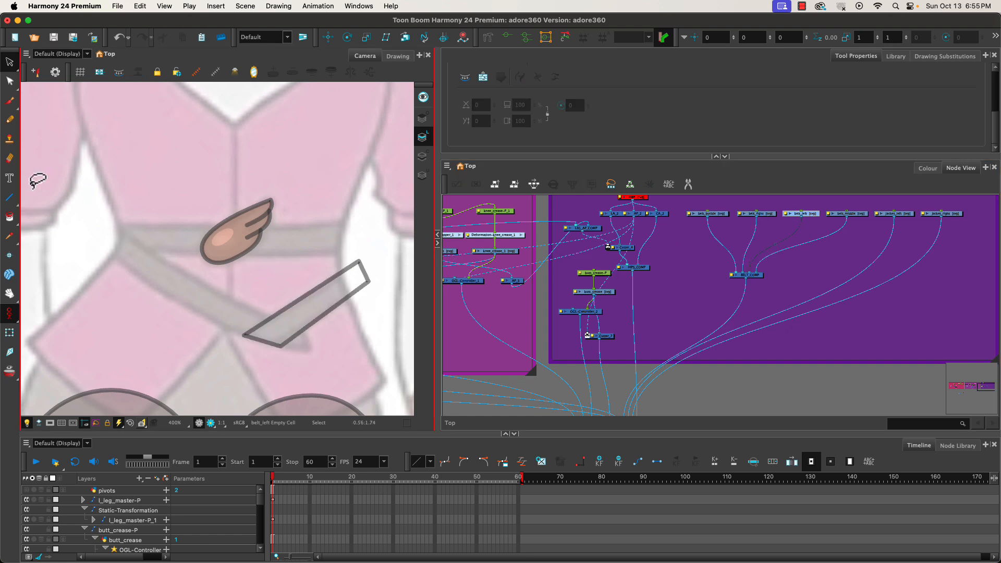
left_click(10, 197)
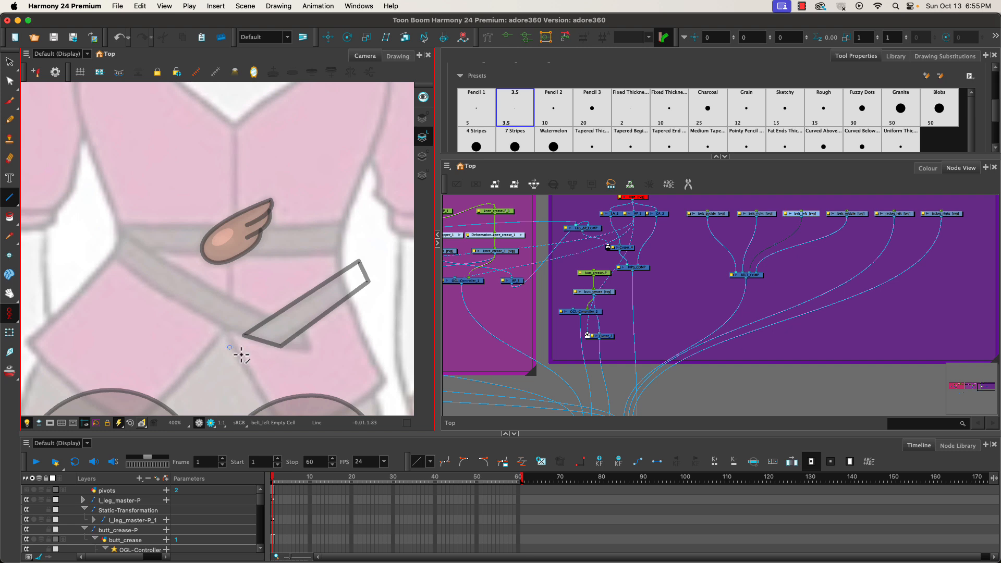
mouse_move(310, 350)
left_mouse_down()
mouse_move(217, 319)
mouse_move(99, 239)
mouse_move(74, 238)
mouse_move(185, 329)
left_mouse_up()
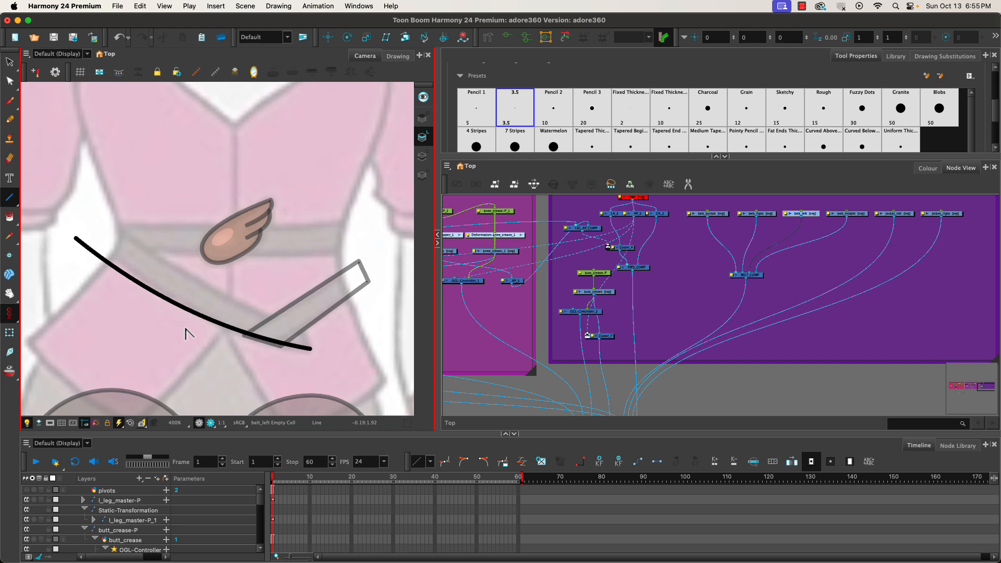
key("super+z")
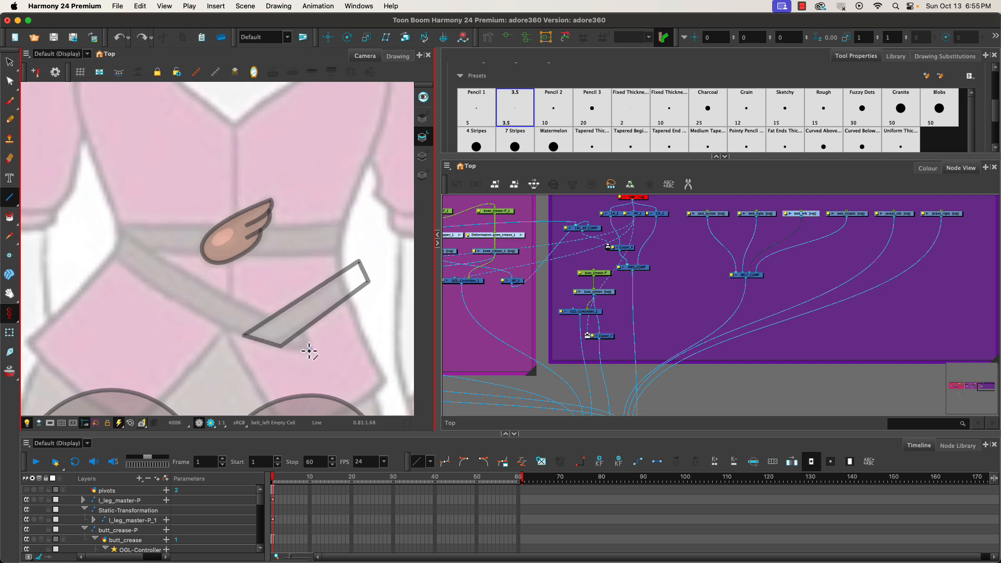
Draw a curved belt strap outline as a closed shape in the belt_left drawing with the Line tool.
left_click_drag(310, 349, 85, 235)
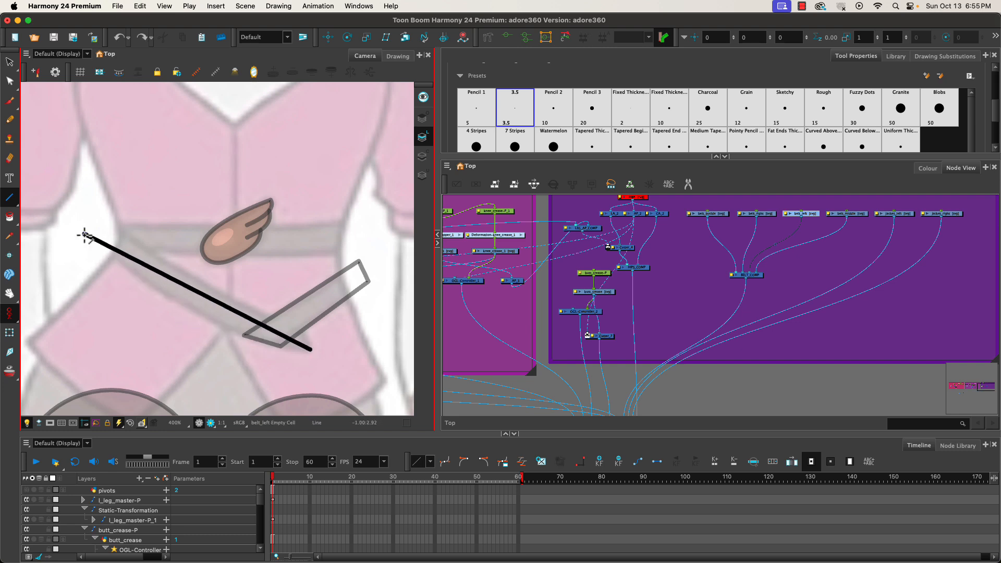
left_click_drag(85, 234, 215, 346)
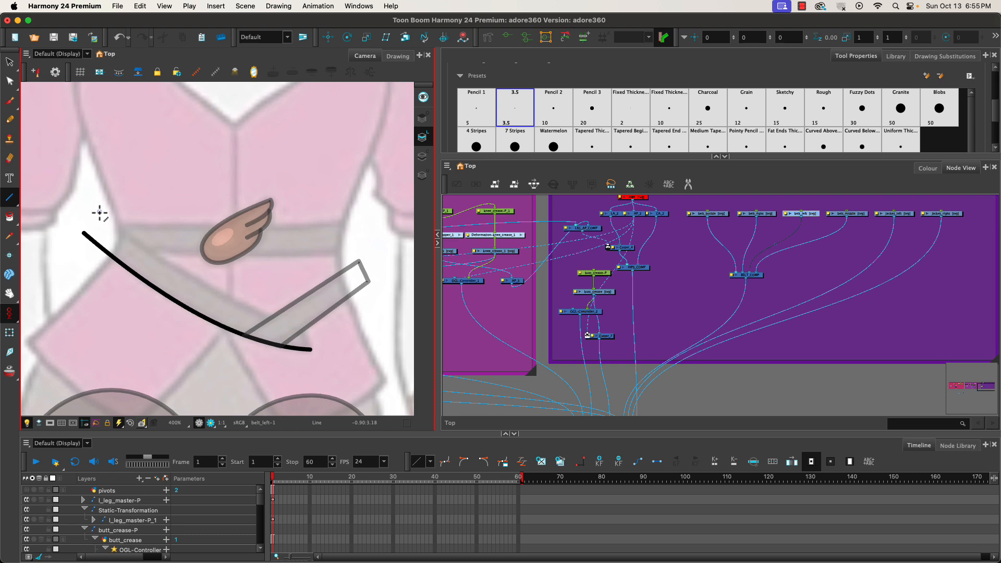
mouse_move(96, 211)
left_mouse_down()
mouse_move(257, 314)
mouse_move(306, 331)
left_mouse_up()
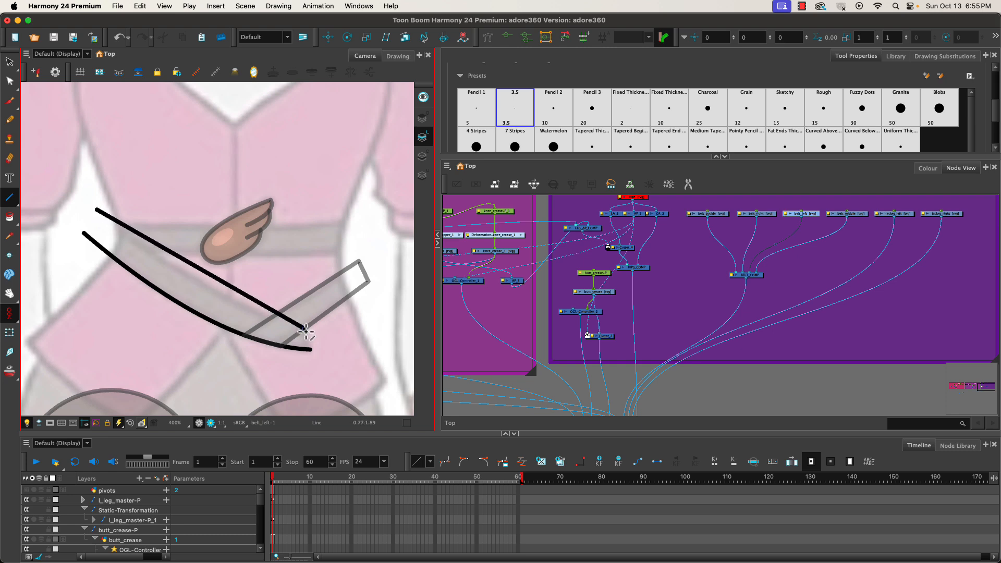
left_click_drag(245, 295, 188, 296)
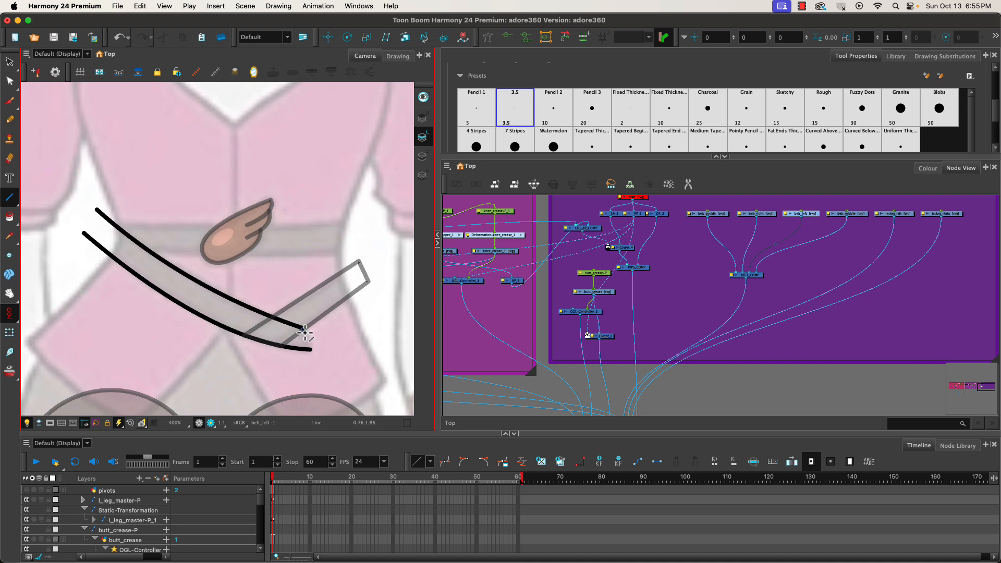
left_click_drag(306, 330, 310, 349)
left_click_drag(96, 211, 84, 233)
Draw two long horizontal lines across the waist in the belt_middle drawing.
left_click(858, 214)
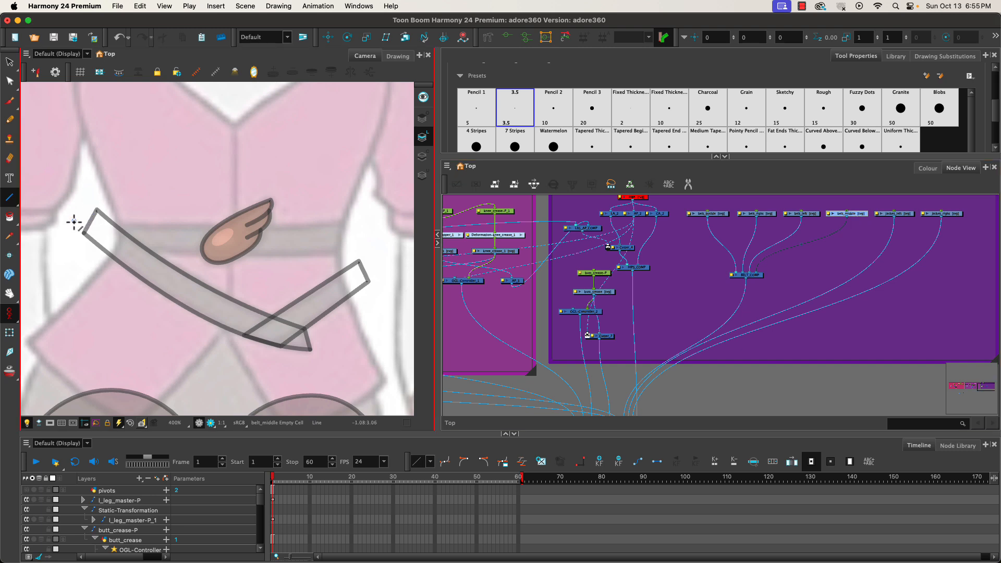
left_click_drag(74, 221, 381, 222)
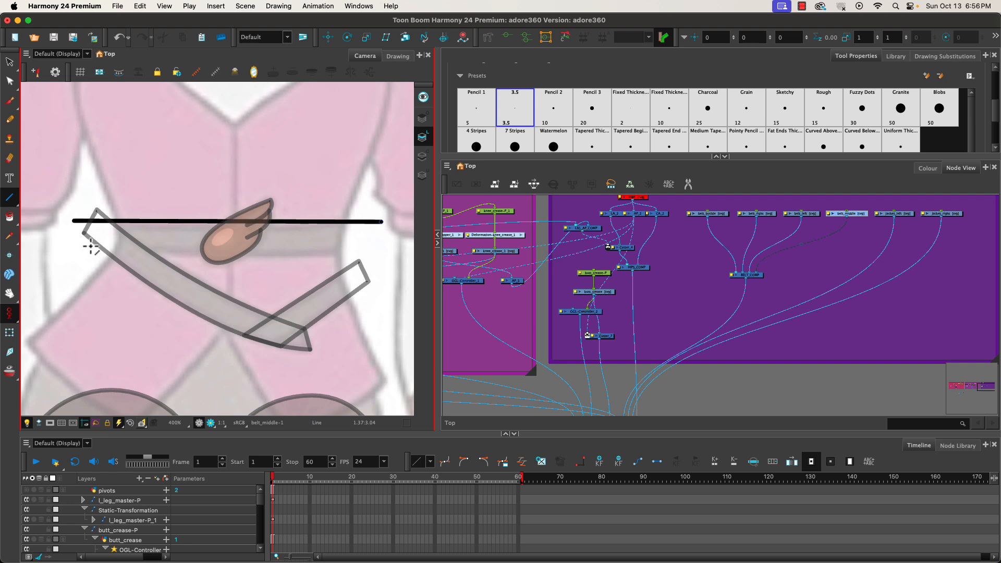
left_click_drag(76, 245, 382, 249)
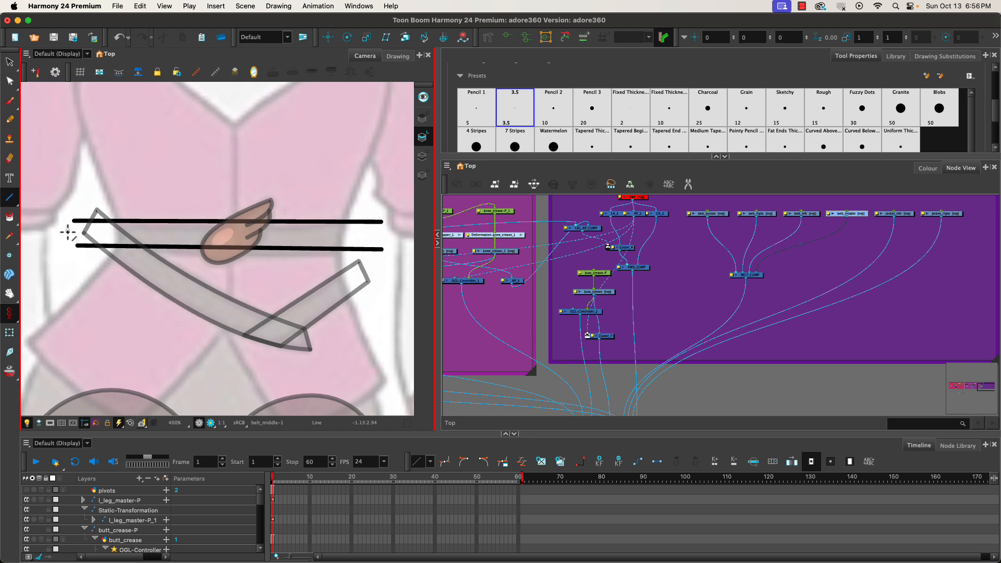
Nudge both horizontal belt_middle lines slightly downward to sit on the waistband.
left_click(9, 61)
left_click(132, 221)
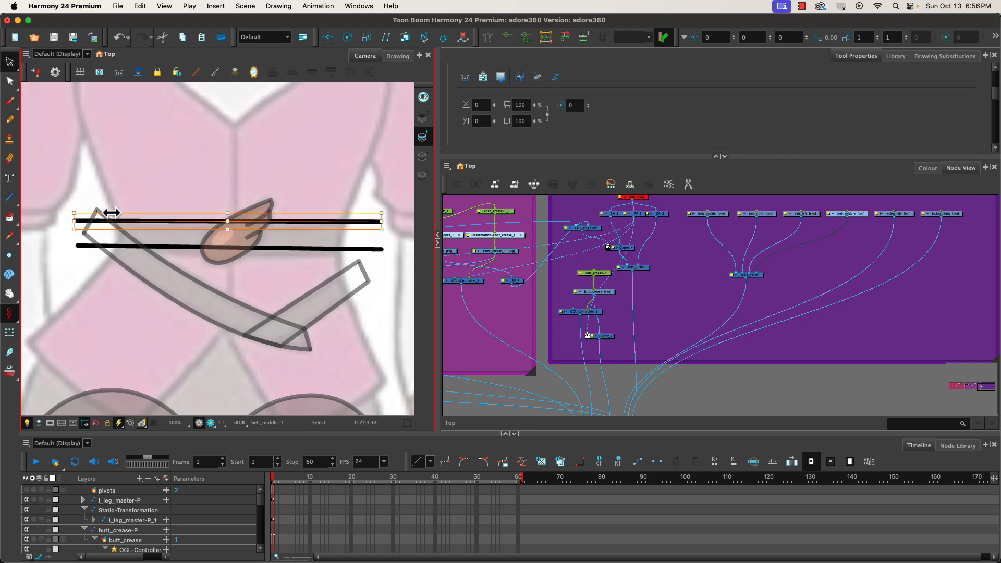
key("Down")
key("Down")
key("Down")
key("Down")
key("Down")
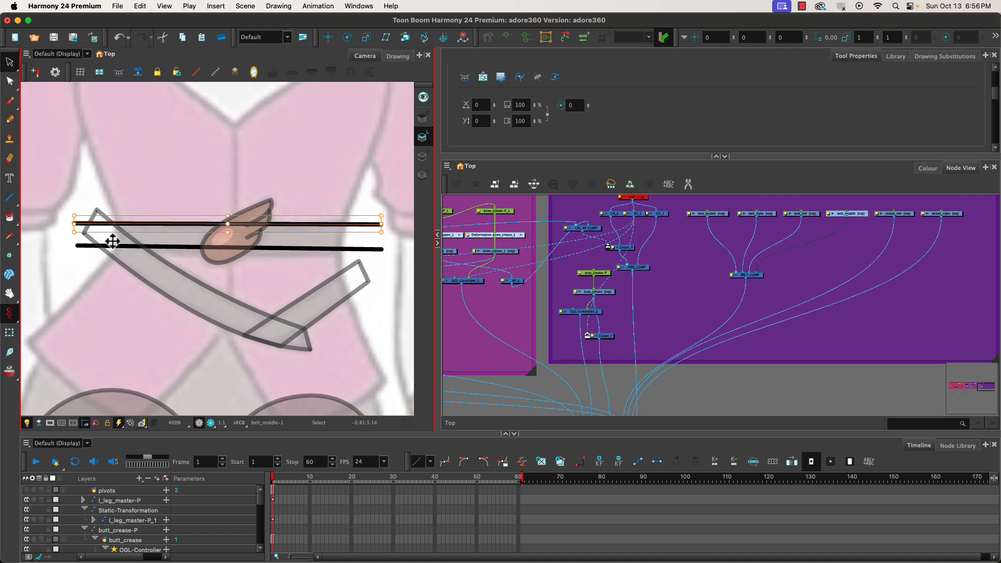
left_click(170, 247)
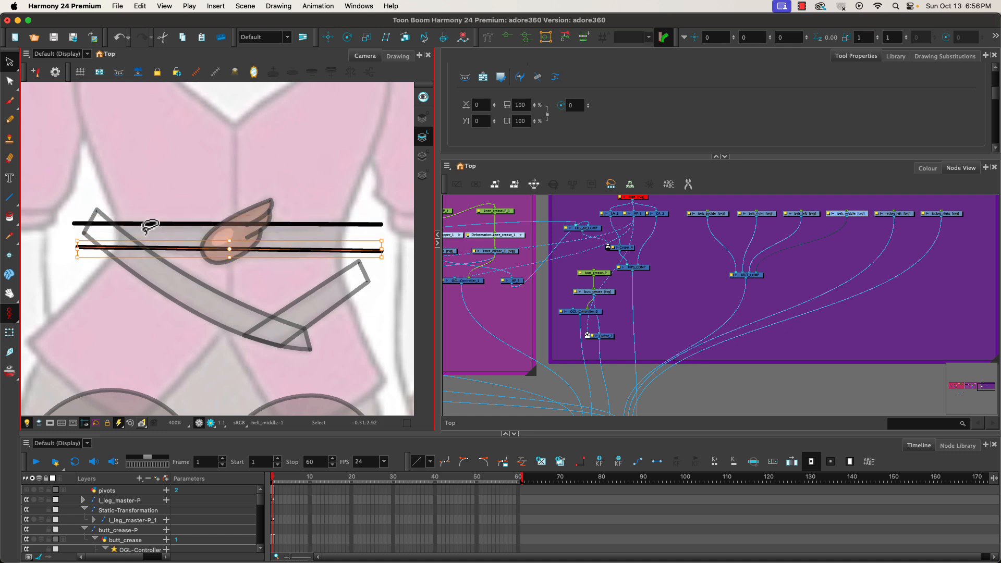
key("Down")
key("Down")
key("Down")
key("Down")
key("Down")
key("Down")
key("Down")
key("Down")
key("Down")
key("Down")
key("Down")
key("Down")
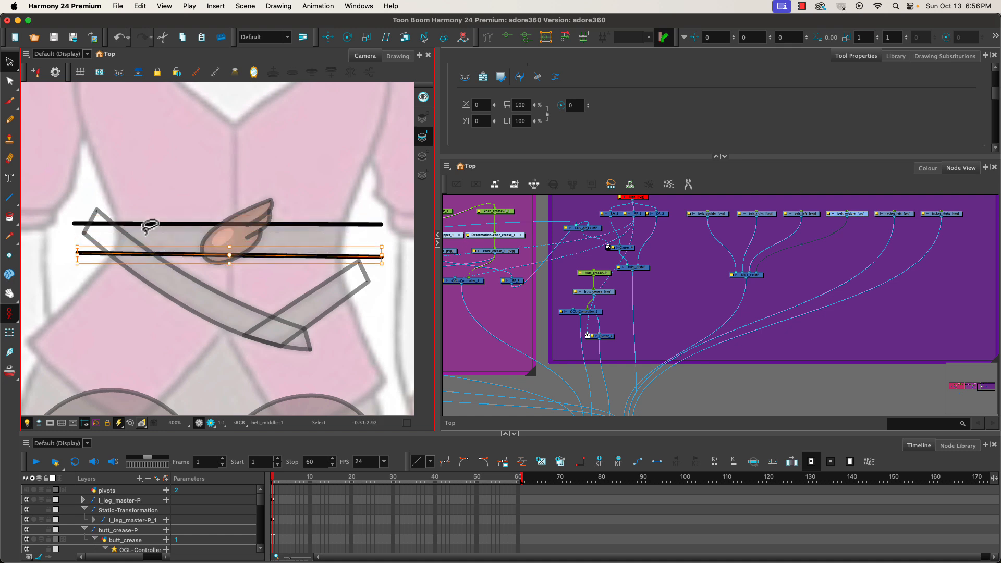
key("Down")
key("Down")
key("Down")
key("Down")
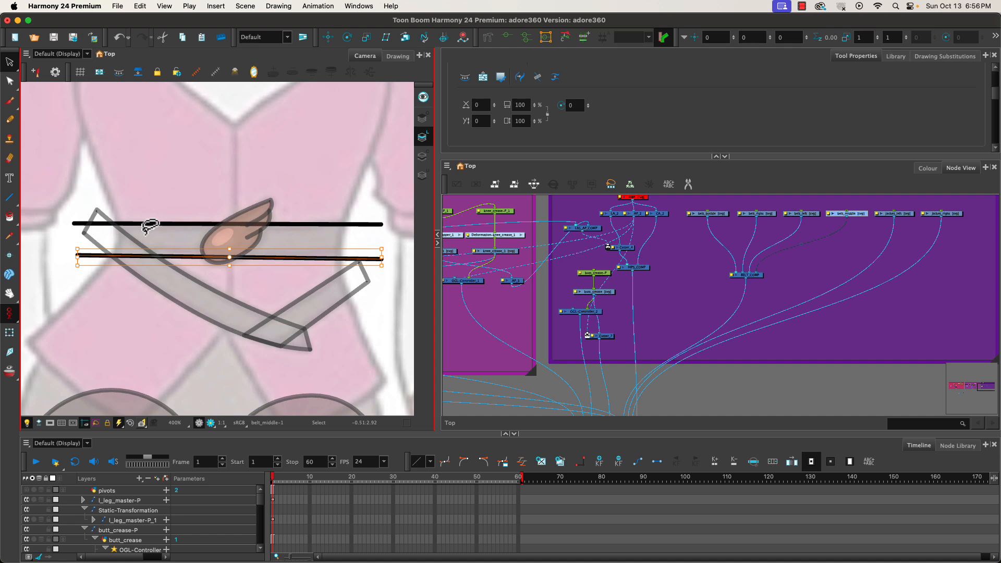
key("Up")
key("Up")
key("Up")
key("Up")
key("Up")
left_click(62, 228)
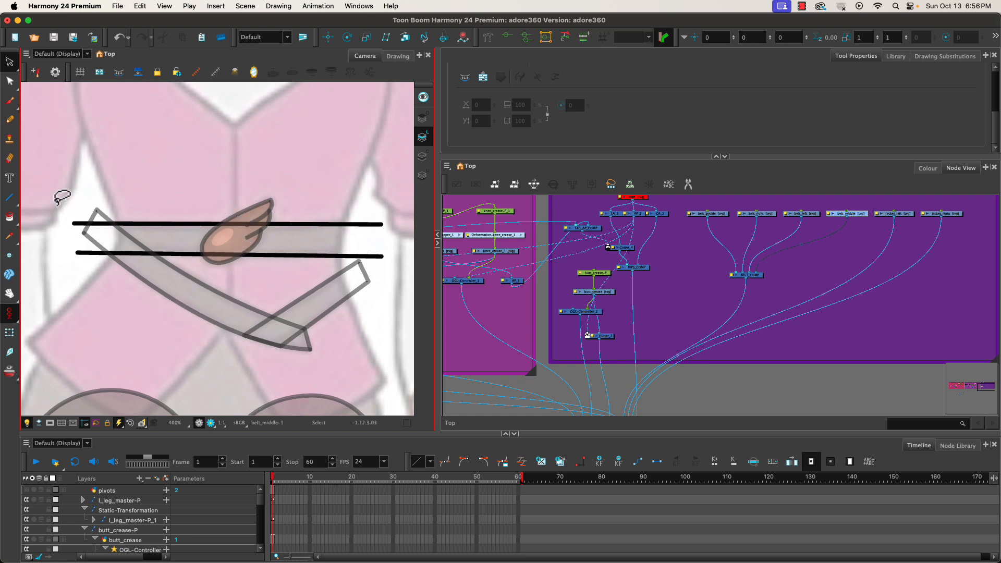
Join the ends of the two horizontal lines to close the belt_middle outline into a rectangle.
left_click(10, 197)
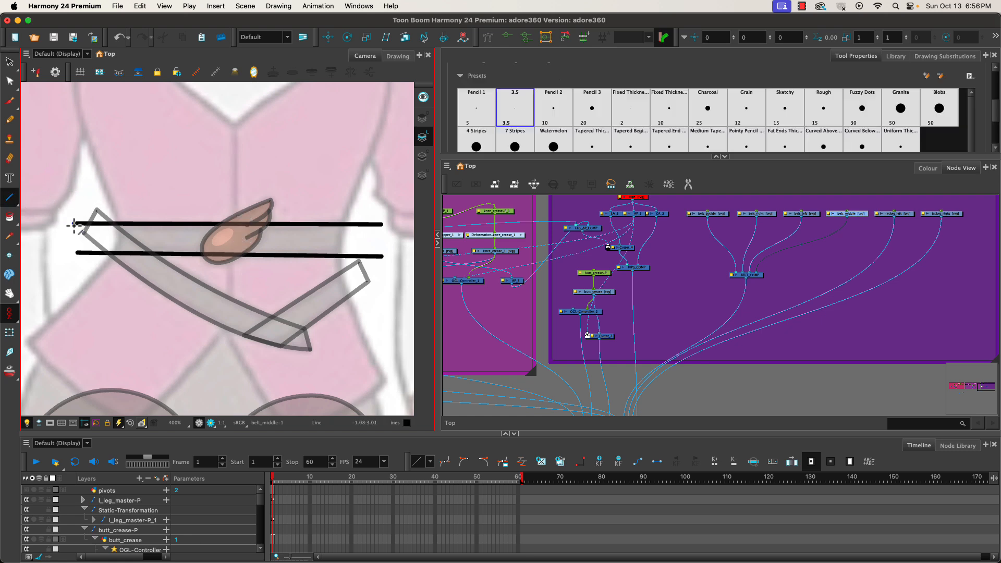
left_click_drag(74, 225, 77, 254)
left_click_drag(382, 224, 382, 255)
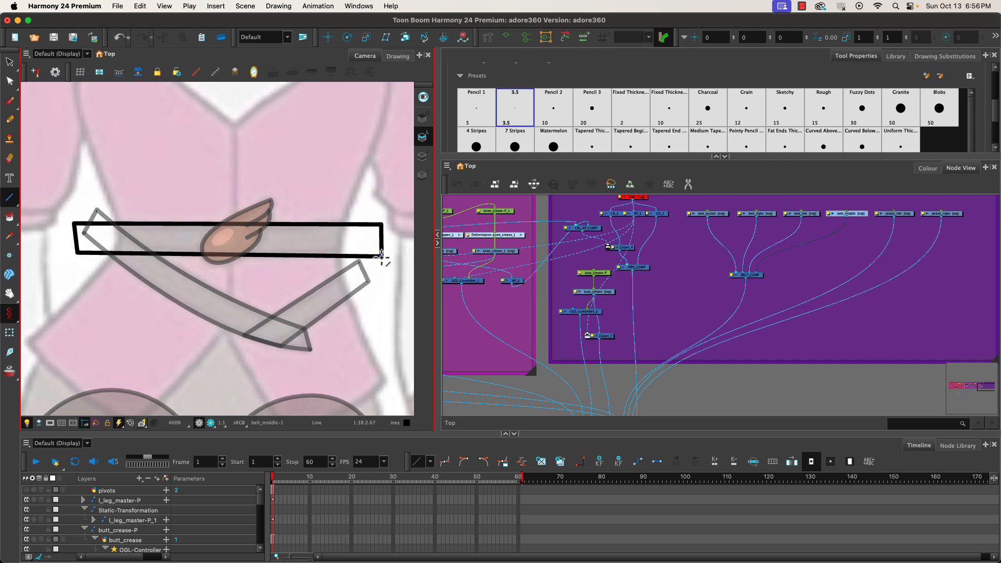
Draw the left jacket panel outline below the belt as a closed shape in the jacket_left drawing.
left_click(120, 75)
left_click(899, 215)
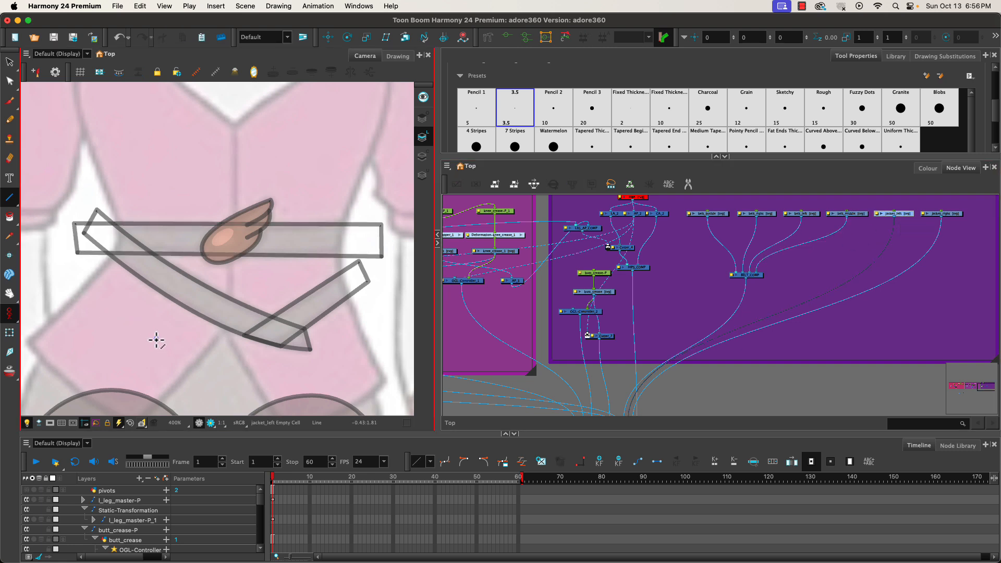
key("space")
mouse_move(161, 342)
left_mouse_down()
mouse_move(228, 306)
mouse_move(219, 310)
left_mouse_up()
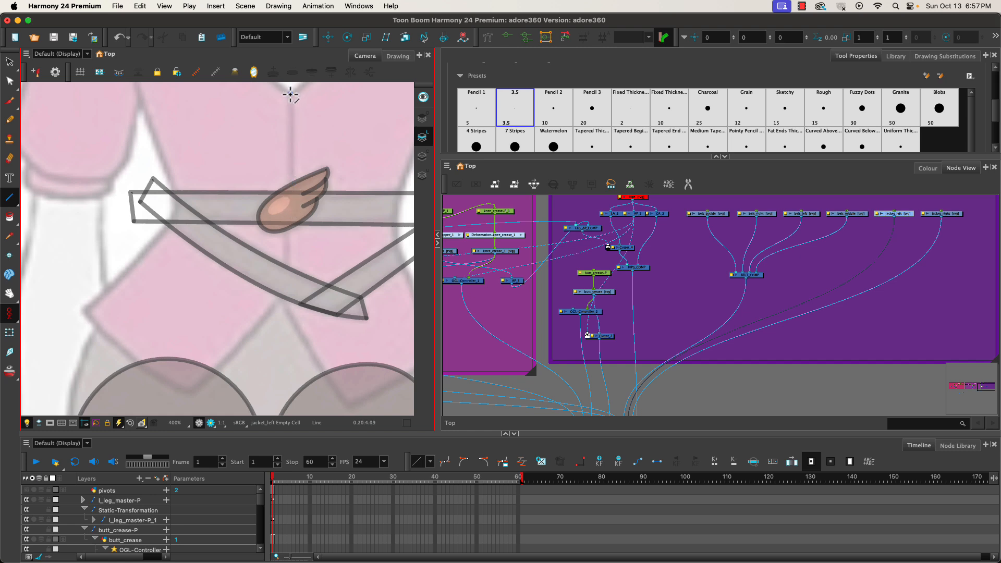
left_click_drag(244, 148, 219, 248)
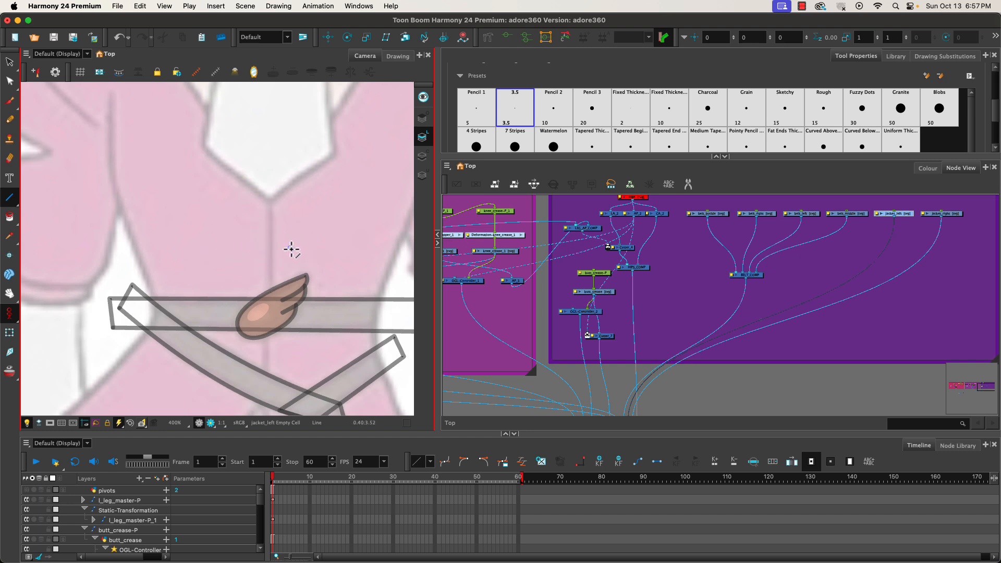
left_click_drag(259, 264, 130, 292)
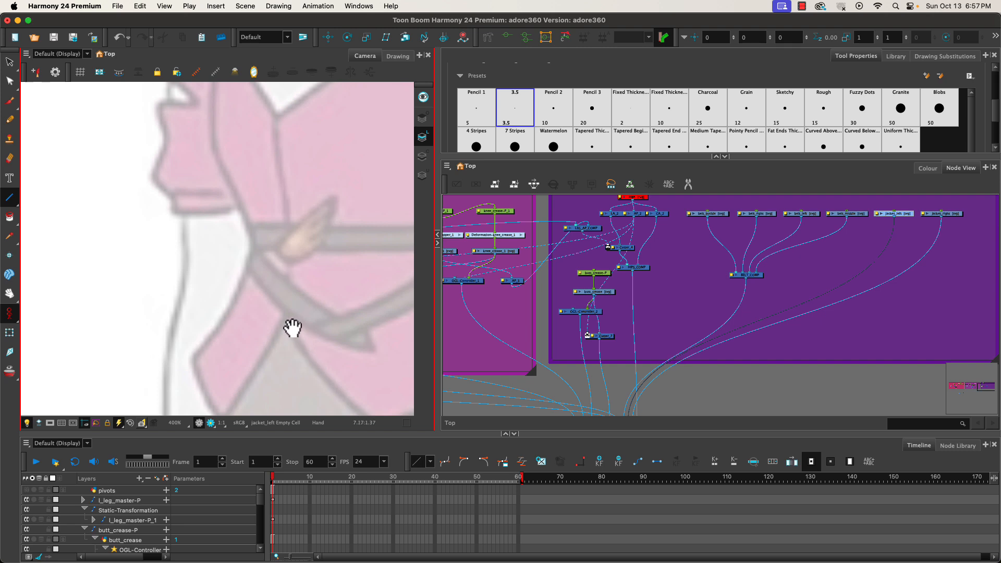
left_click_drag(152, 272, 493, 263)
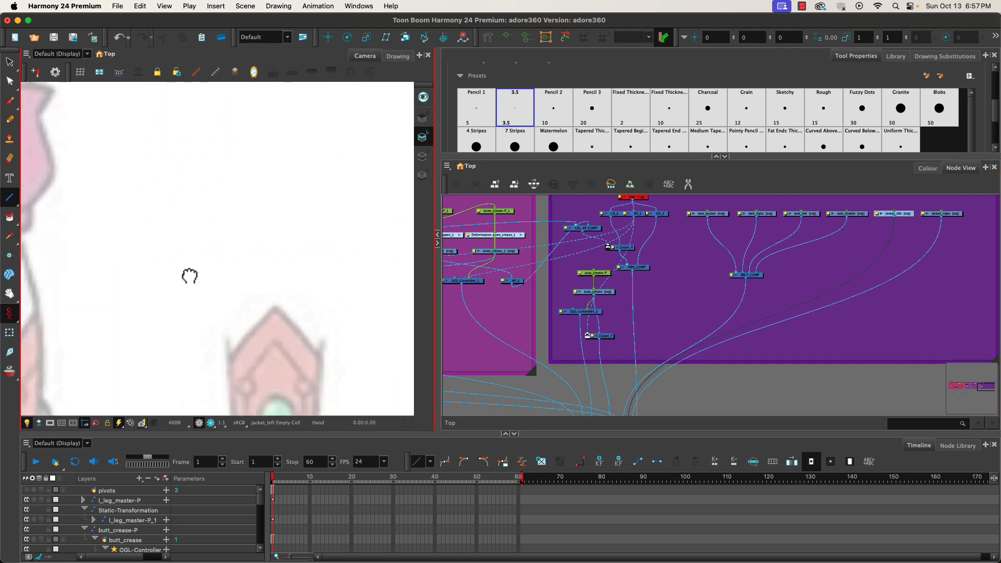
left_click_drag(149, 293, 358, 289)
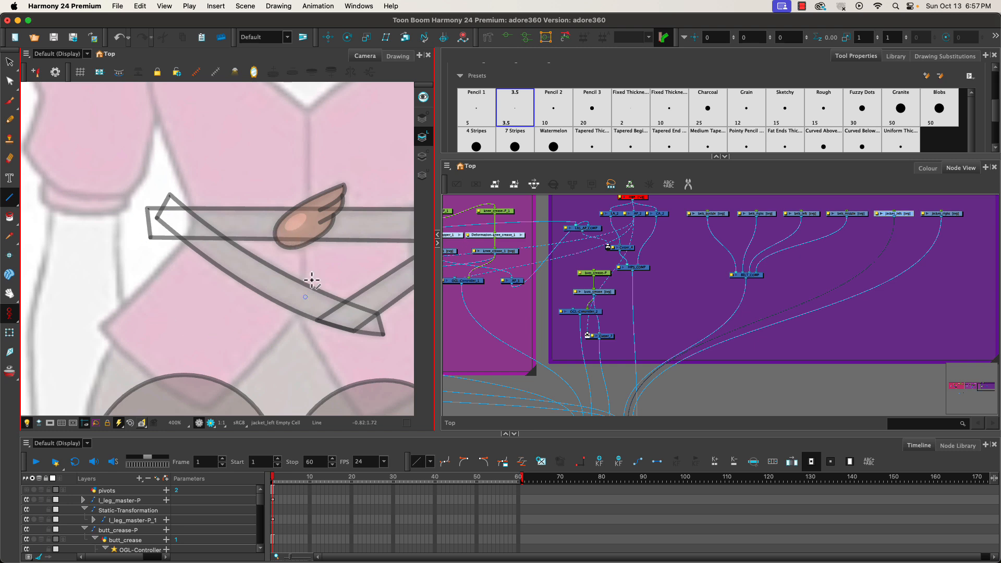
left_click_drag(234, 289, 268, 253)
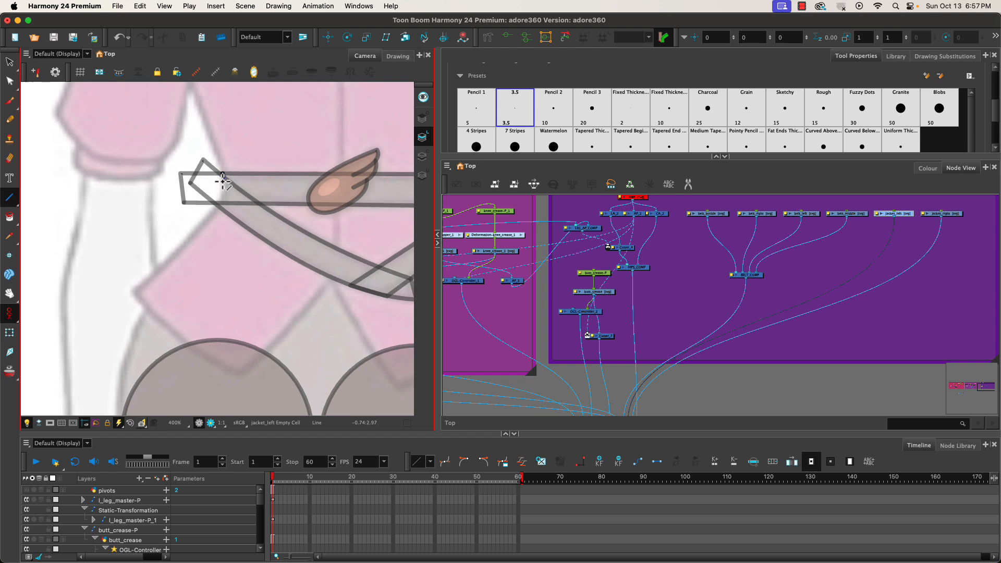
mouse_move(221, 197)
left_mouse_down()
mouse_move(218, 209)
mouse_move(225, 192)
left_mouse_up()
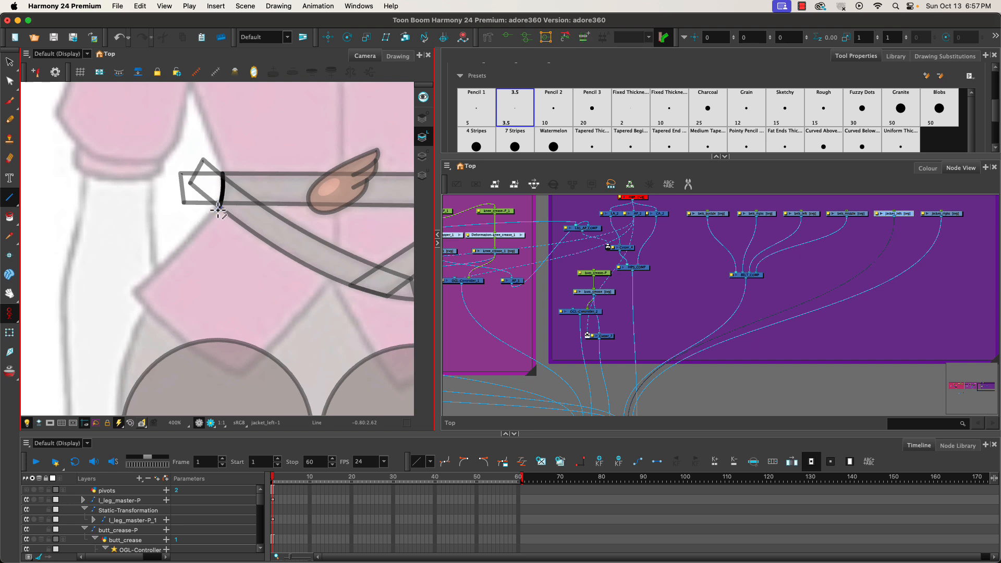
left_click_drag(219, 208, 132, 292)
mouse_move(157, 269)
left_mouse_down()
mouse_move(165, 268)
mouse_move(183, 334)
mouse_move(240, 374)
mouse_move(172, 340)
left_mouse_up()
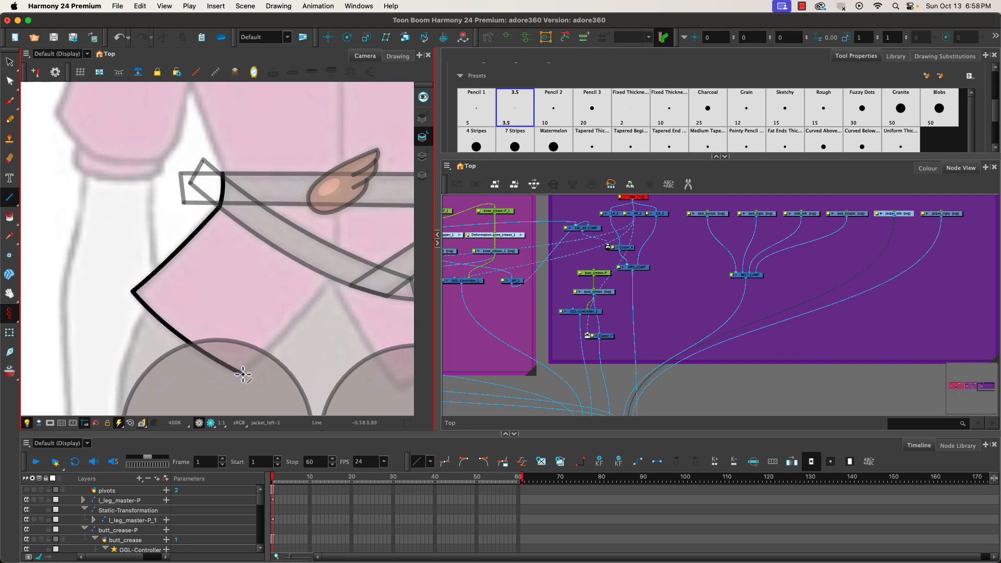
mouse_move(242, 374)
left_mouse_down()
mouse_move(338, 271)
mouse_move(333, 278)
left_mouse_up()
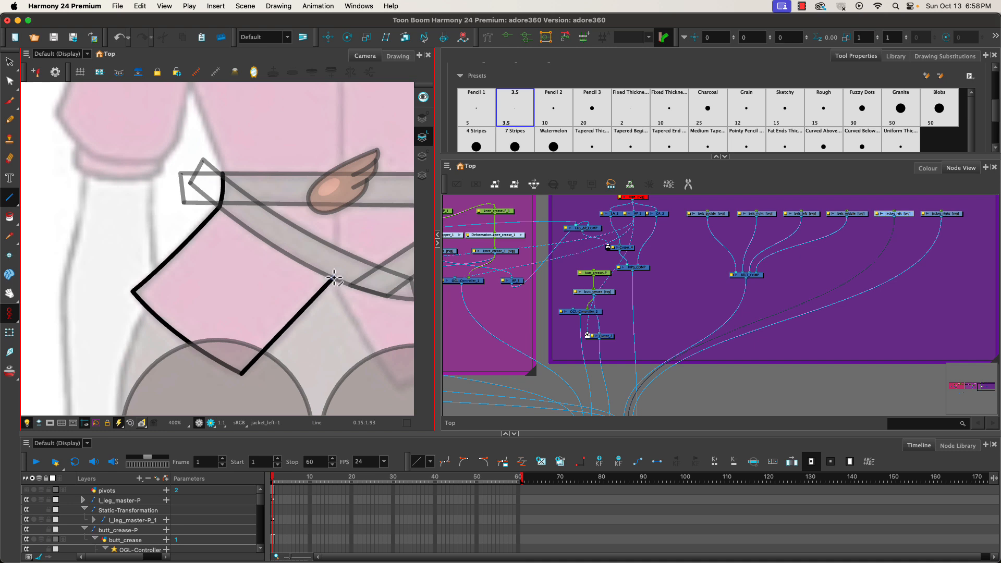
left_click_drag(334, 277, 337, 174)
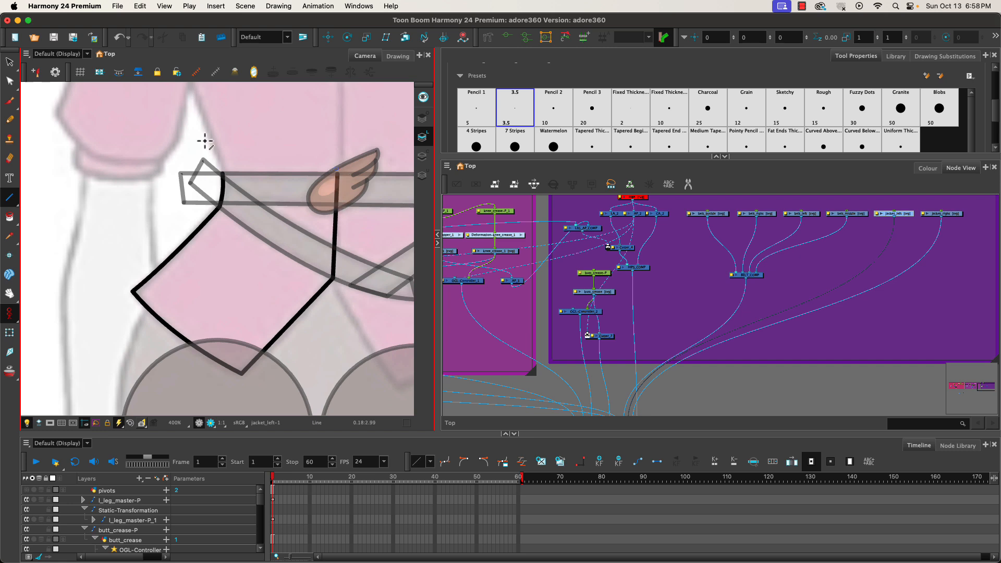
left_click_drag(223, 175, 336, 173)
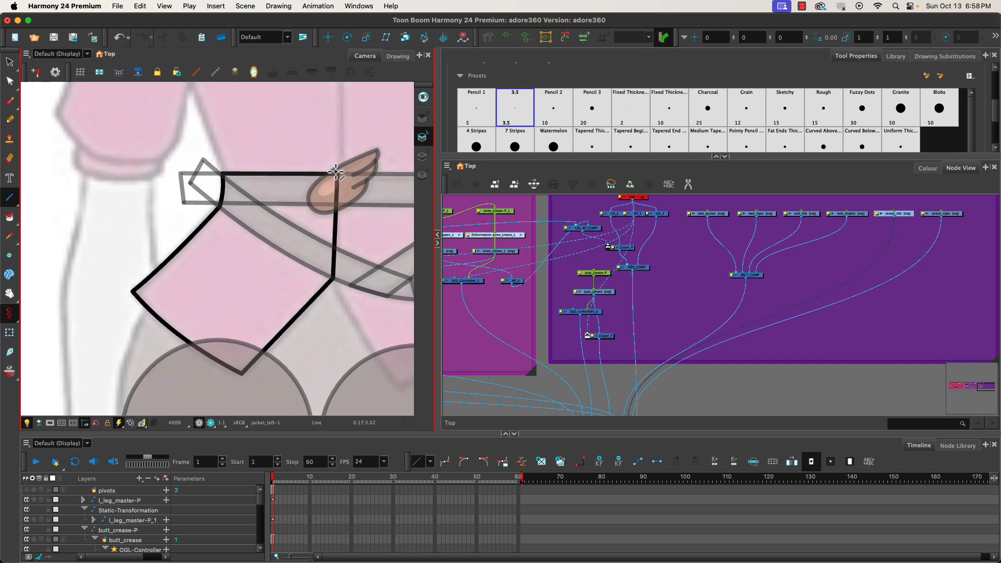
Draw the right jacket panel outline below the buckle as a closed shape in the jacket_right drawing.
left_click(961, 214)
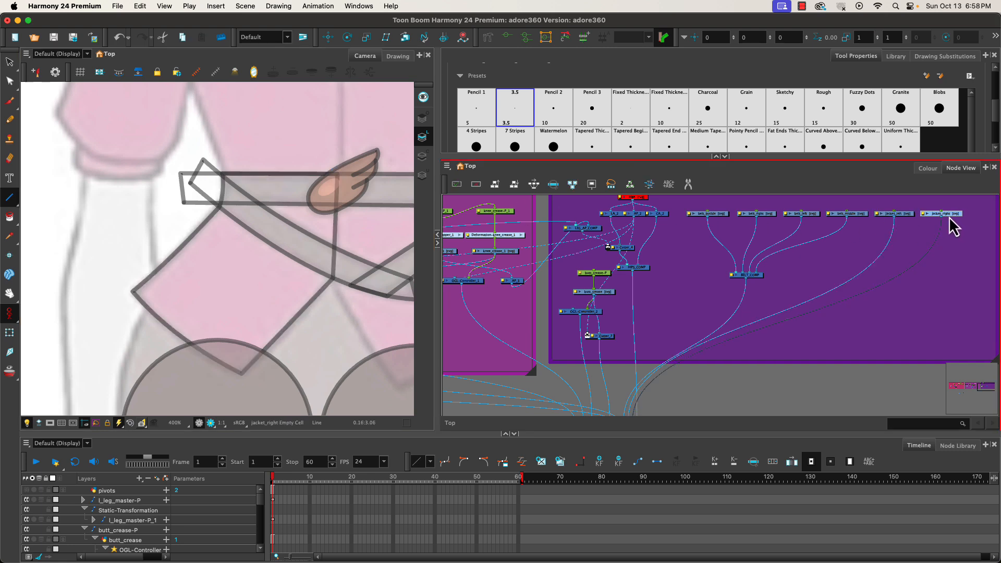
key("space")
mouse_move(351, 346)
left_mouse_down()
mouse_move(195, 307)
mouse_move(177, 313)
left_mouse_up()
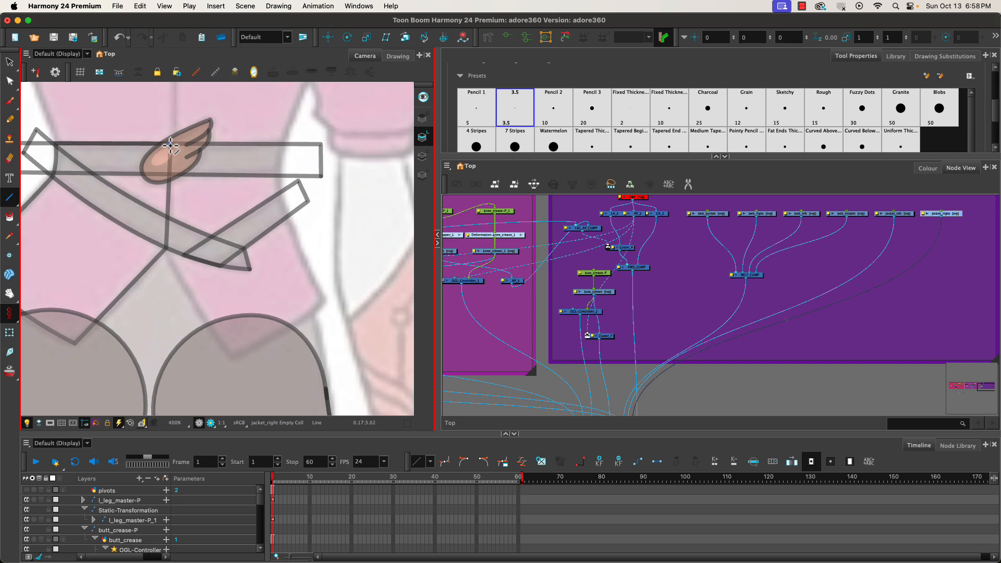
left_click(895, 214)
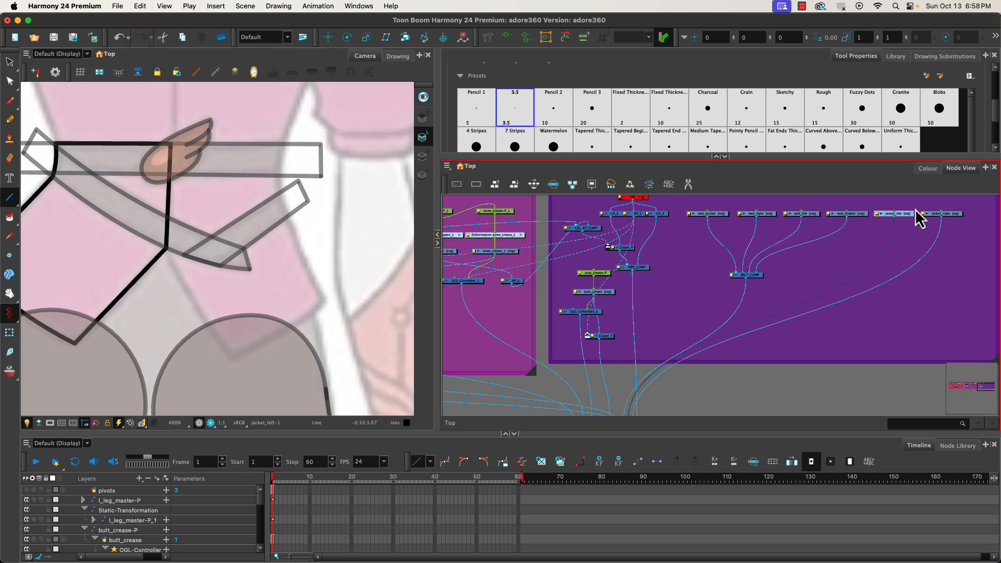
left_click(949, 215)
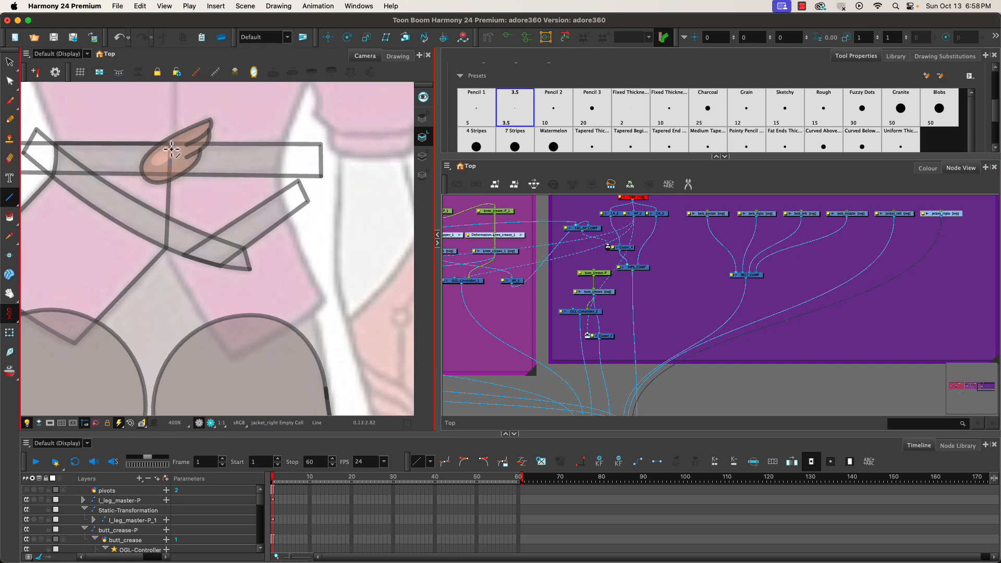
mouse_move(170, 142)
left_mouse_down()
mouse_move(166, 249)
mouse_move(232, 360)
left_mouse_up()
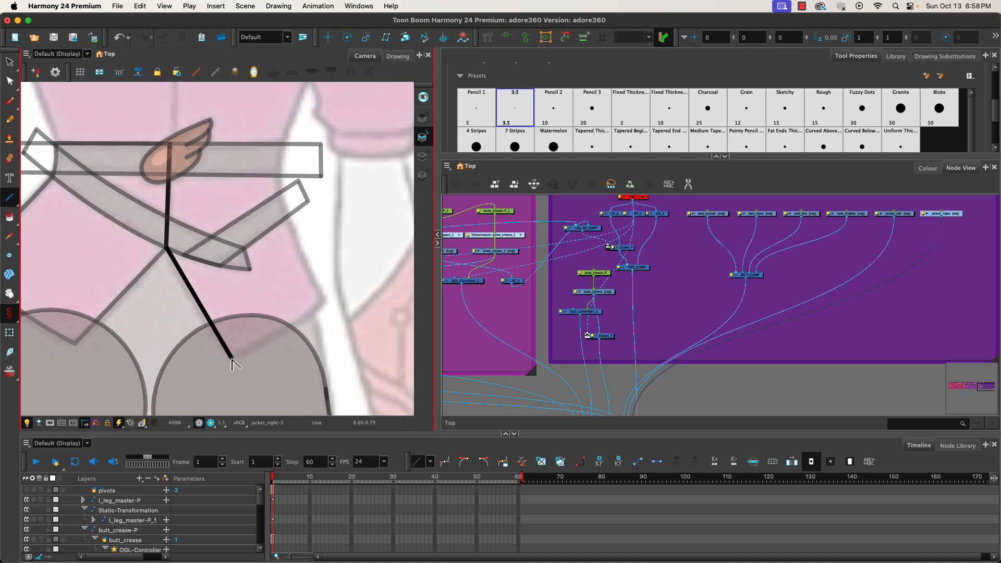
left_click_drag(202, 308, 194, 311)
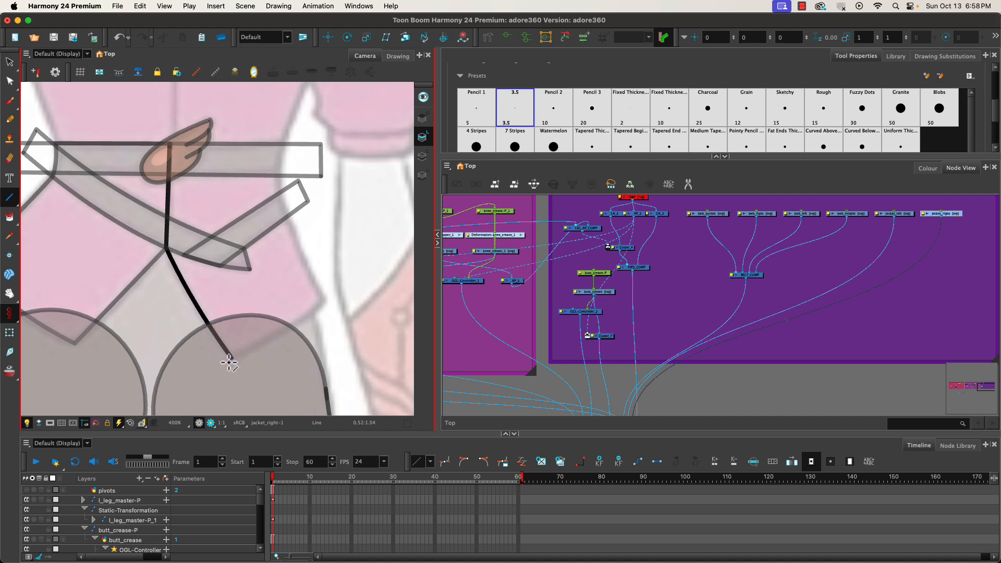
left_click_drag(231, 359, 326, 302)
left_click(291, 336)
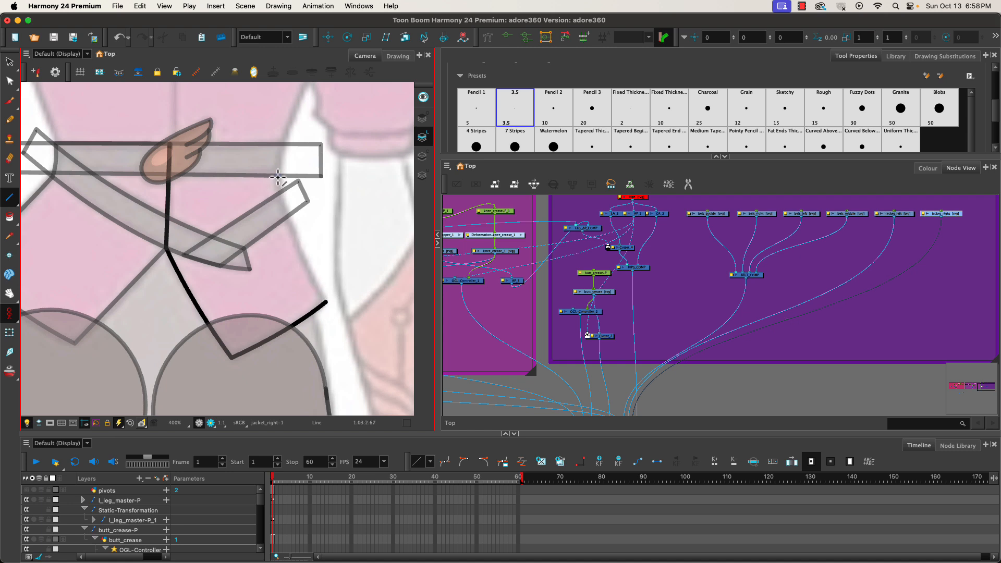
left_click_drag(278, 177, 326, 302)
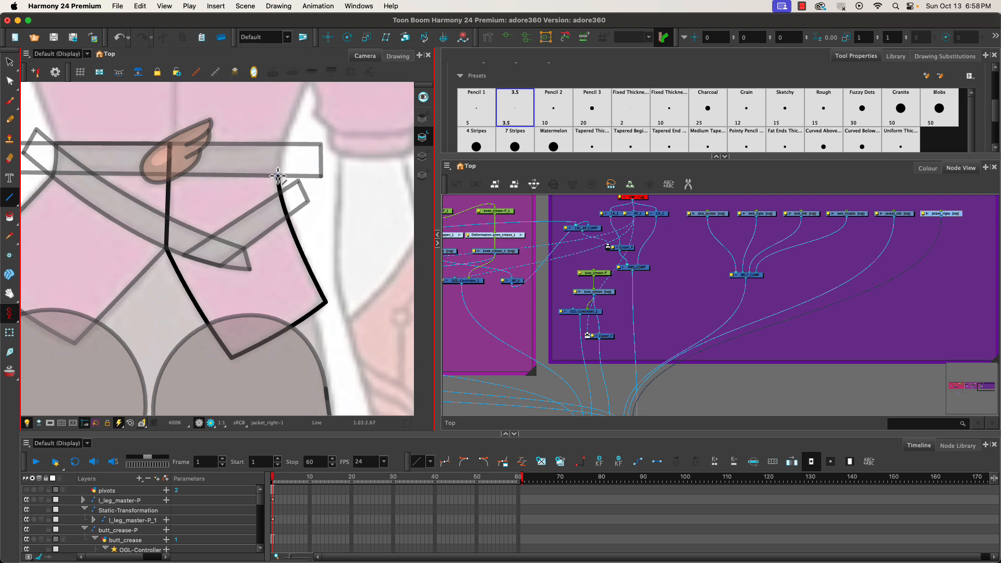
left_click_drag(278, 178, 282, 146)
left_click_drag(170, 144, 282, 144)
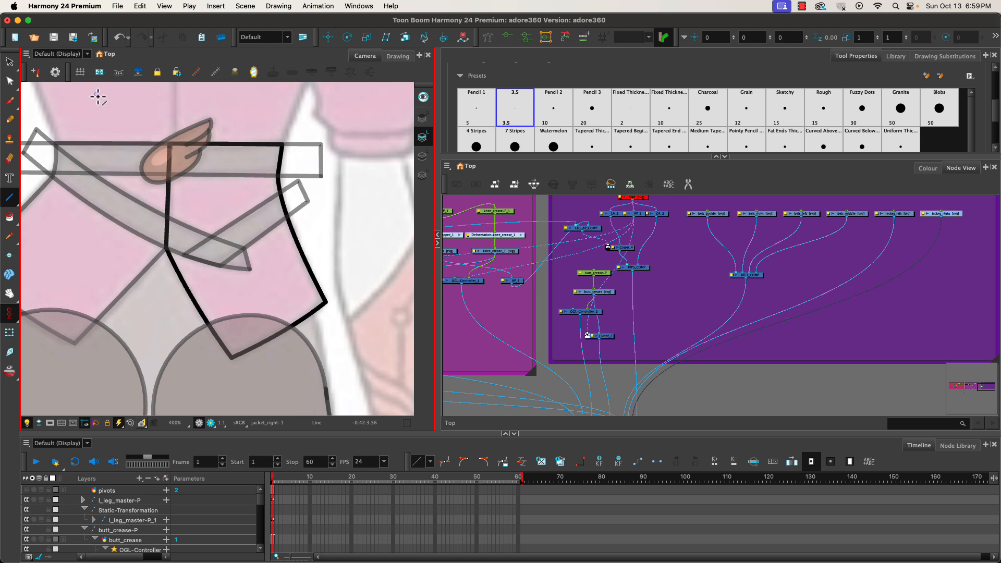
left_click(716, 215)
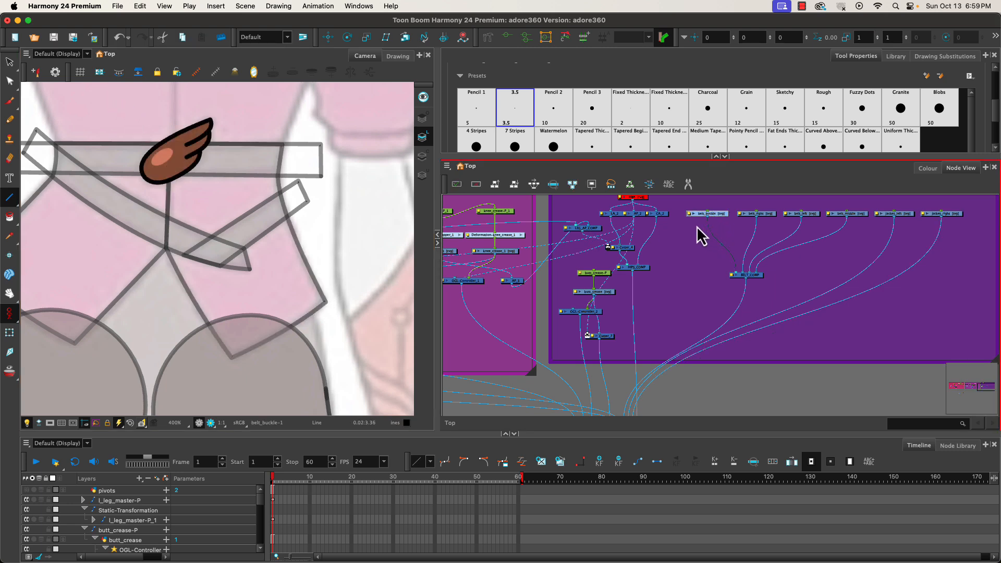
key("d")
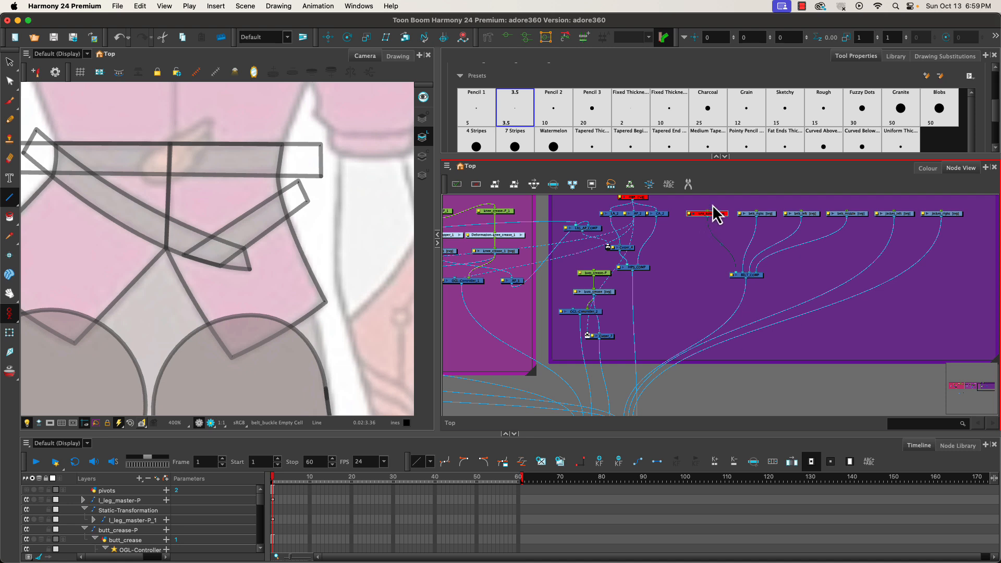
left_click(947, 214)
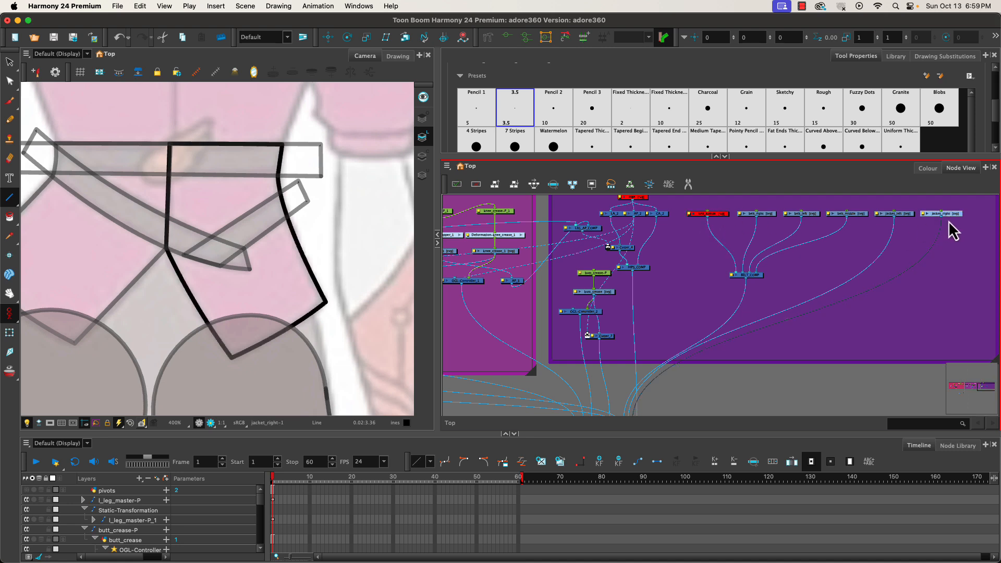
left_click(717, 213)
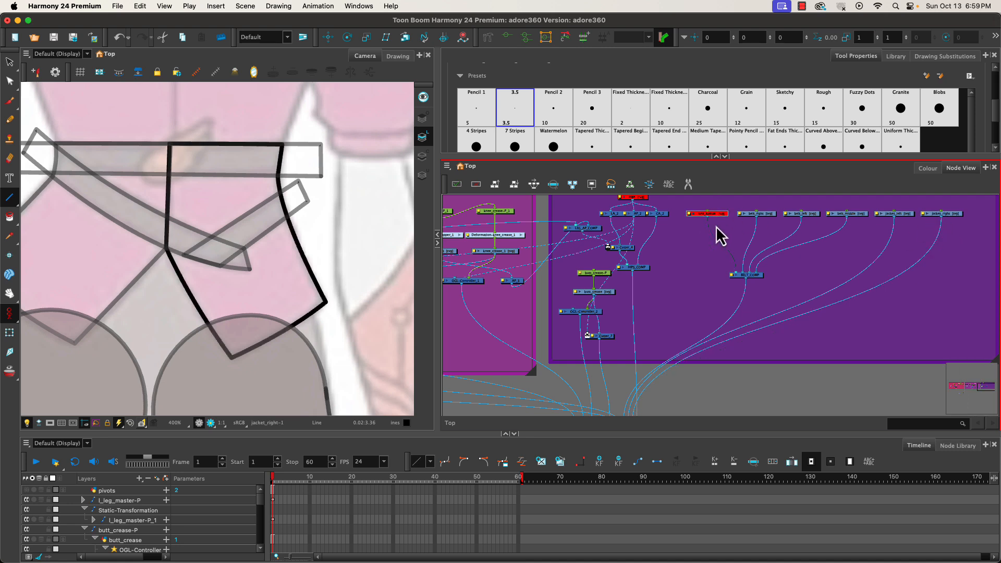
key("d")
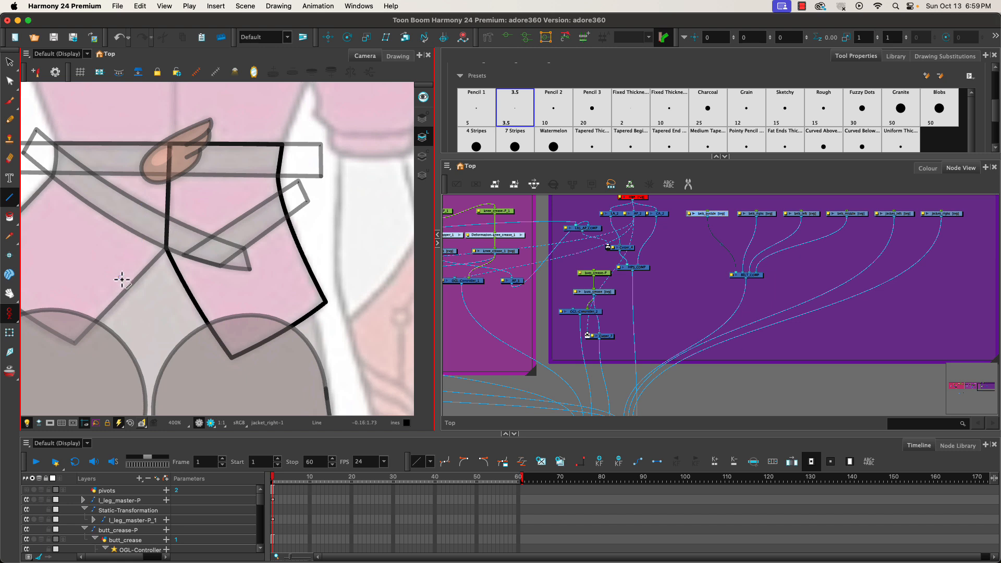
left_click(602, 492)
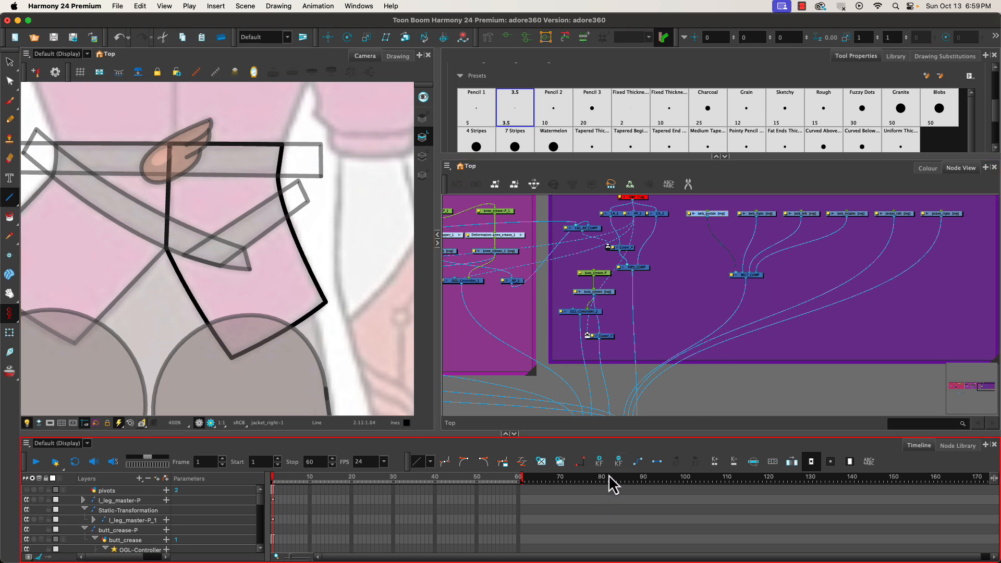
Fill the right jacket panel in the jacket_right drawing with the jacket colour using the Paint tool.
left_click(952, 214)
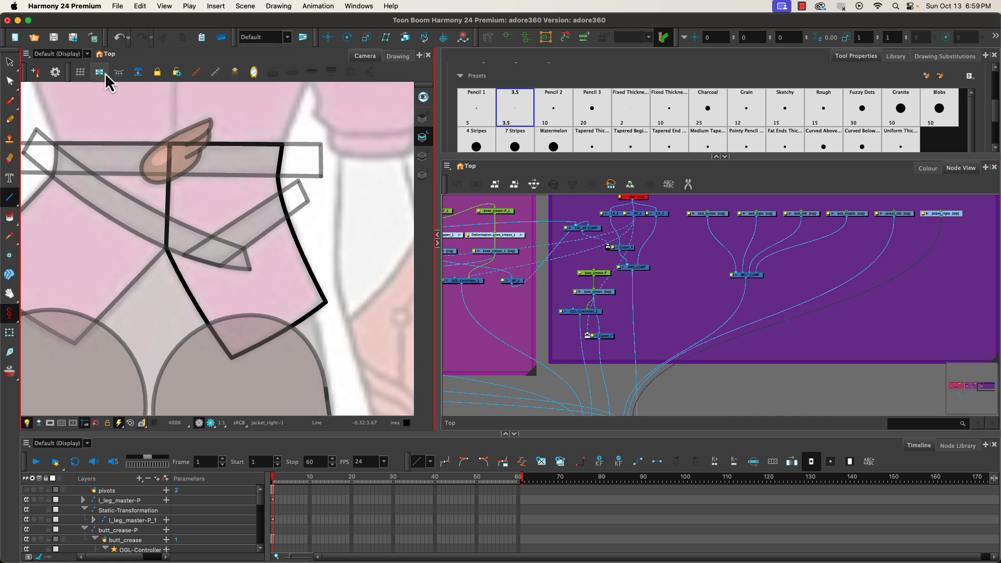
left_click(928, 168)
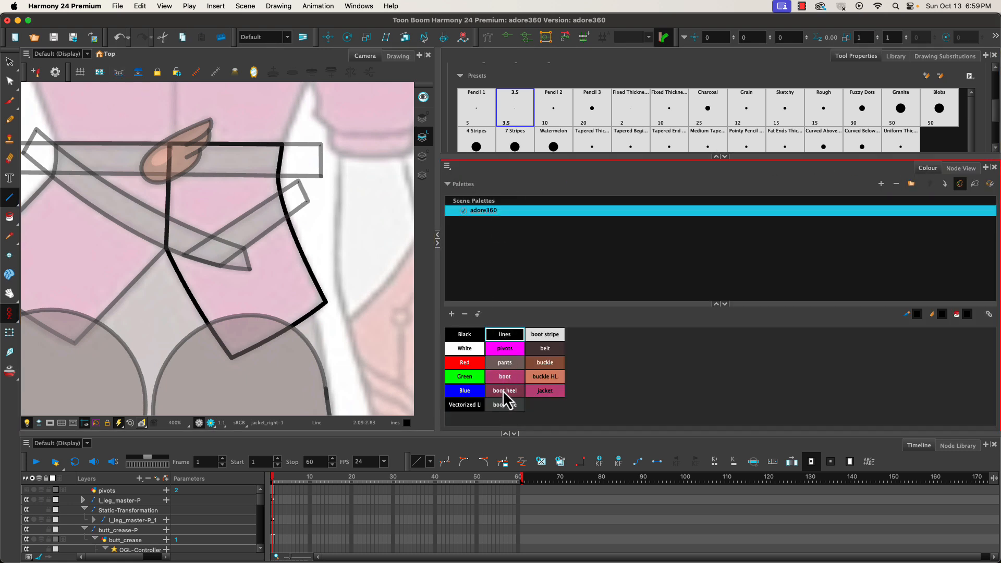
left_click(542, 392)
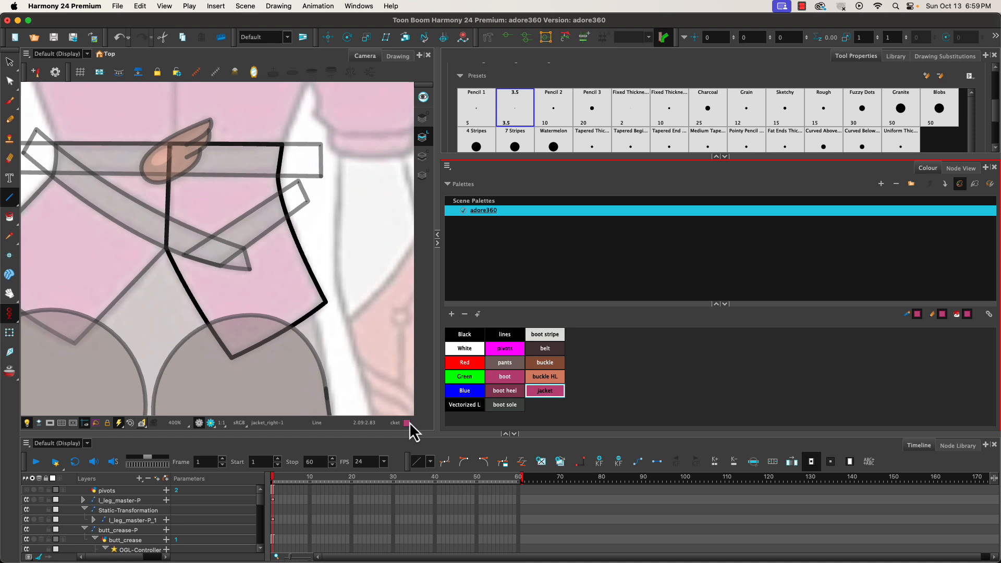
left_click(10, 216)
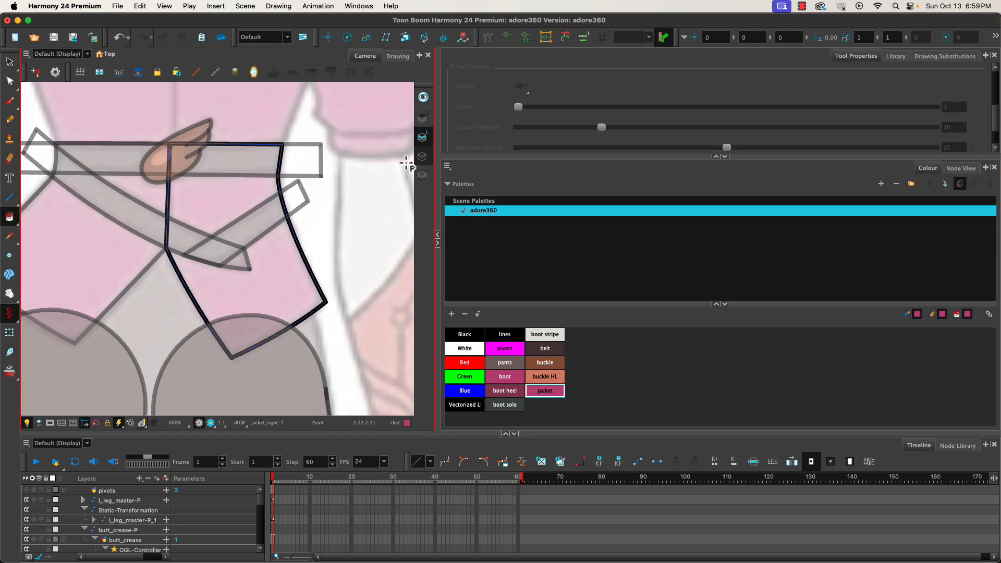
left_click(235, 296)
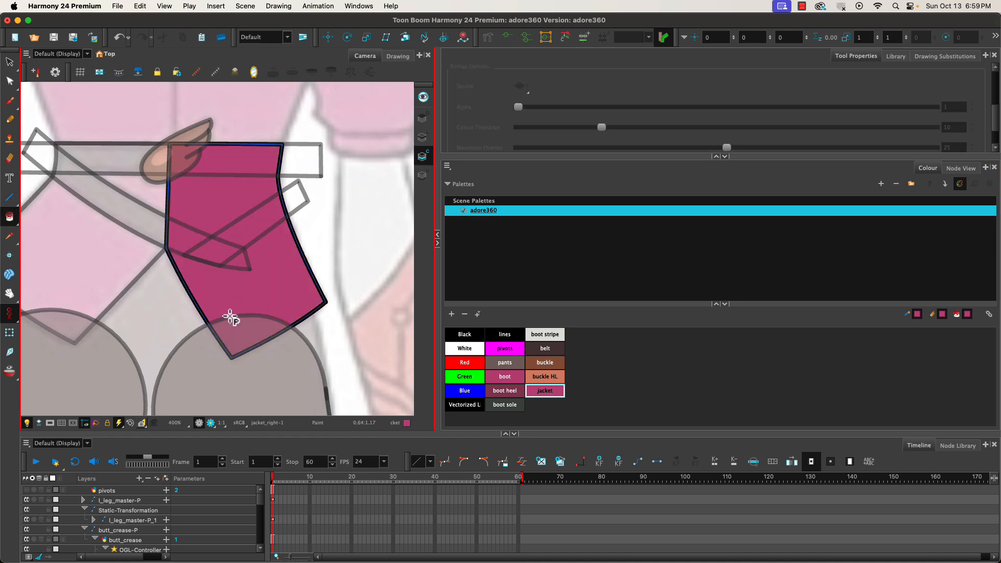
Fill the left jacket panel in the jacket_left drawing with the jacket colour.
left_click(961, 168)
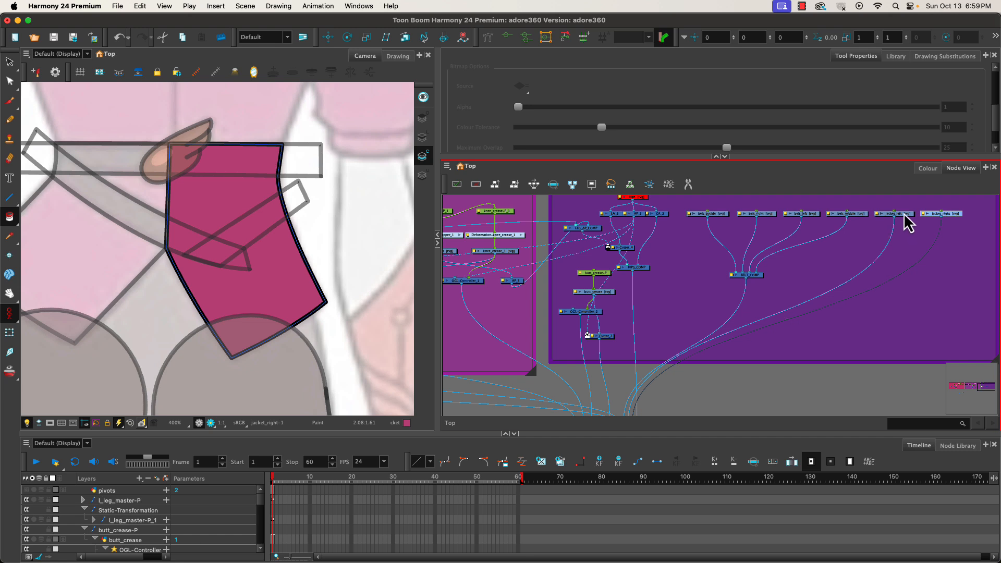
left_click(902, 214)
left_click(99, 266)
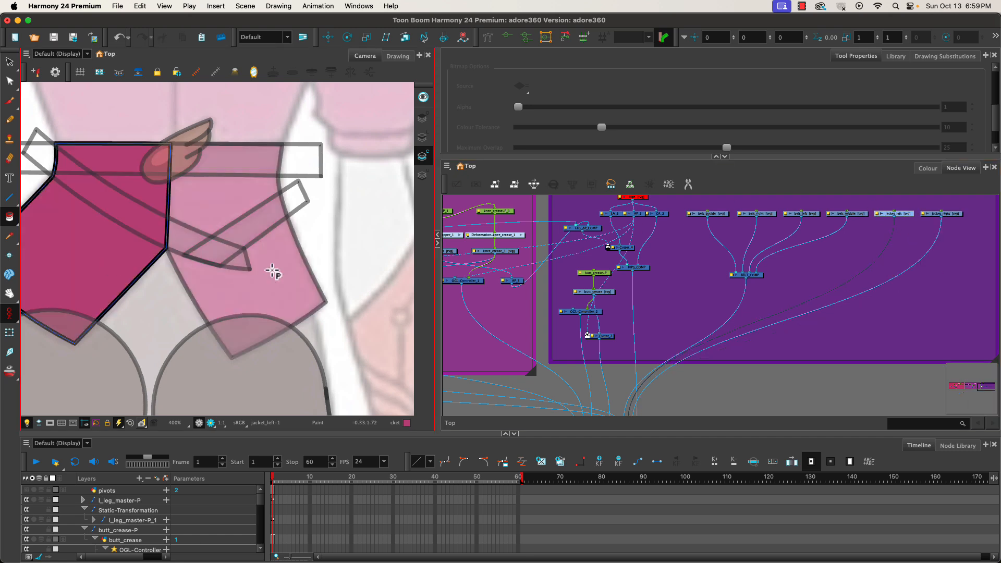
Fill the belt_middle rectangle with the belt colour.
left_click(854, 213)
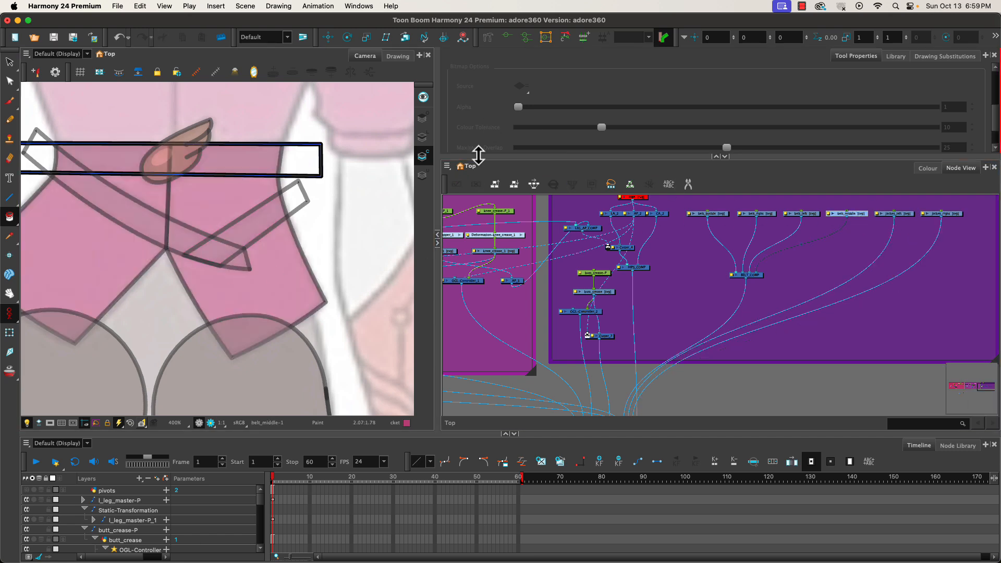
left_click(927, 168)
left_click(545, 349)
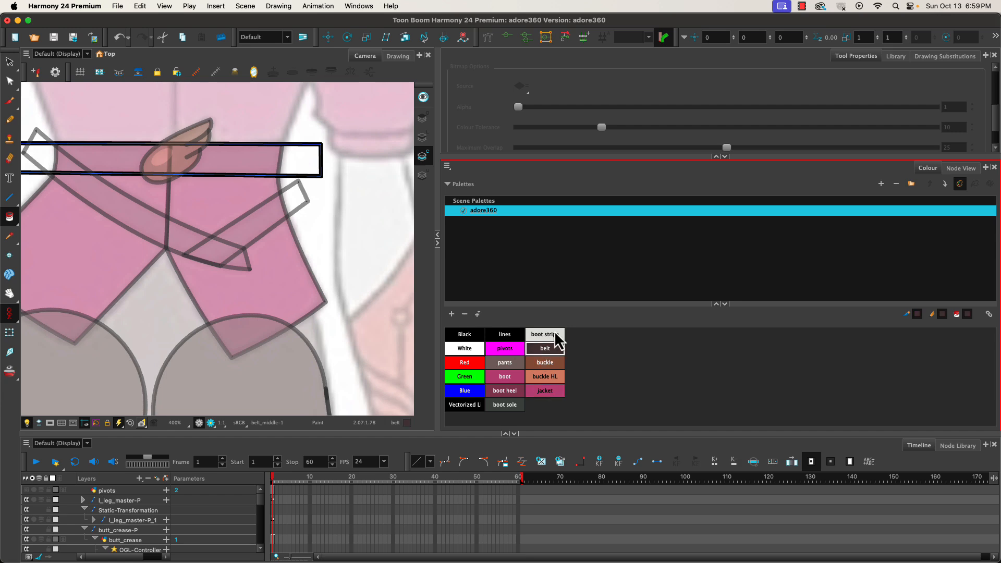
left_click(961, 167)
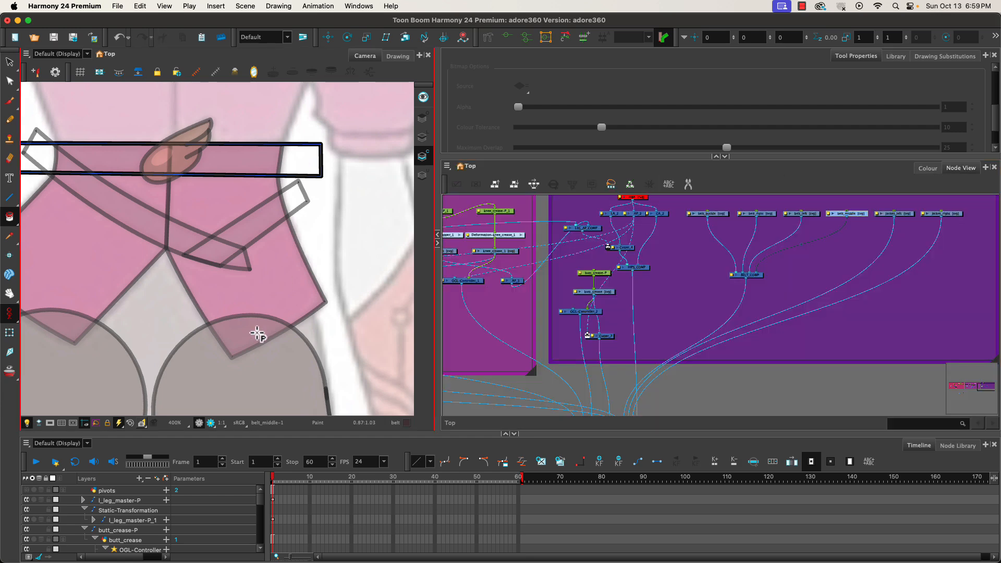
left_click(212, 158)
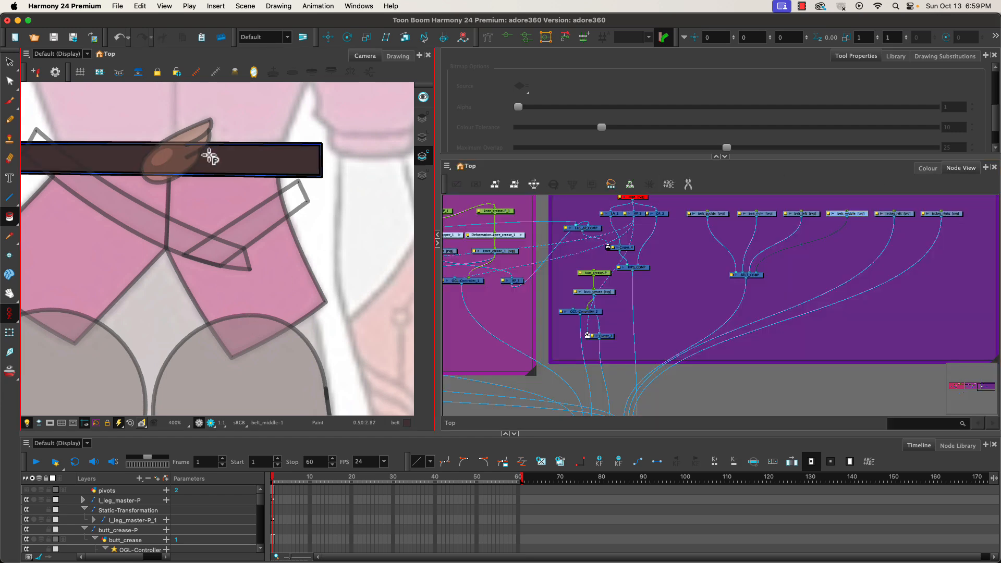
Fill the belt_left and belt_right strap drawings with the belt colour.
left_click(807, 215)
left_click(137, 223)
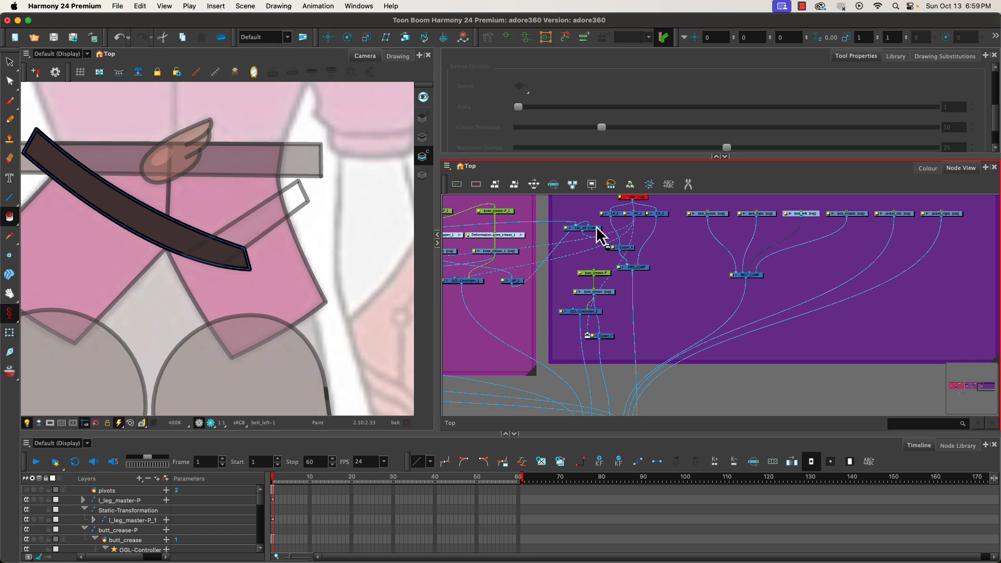
left_click(761, 214)
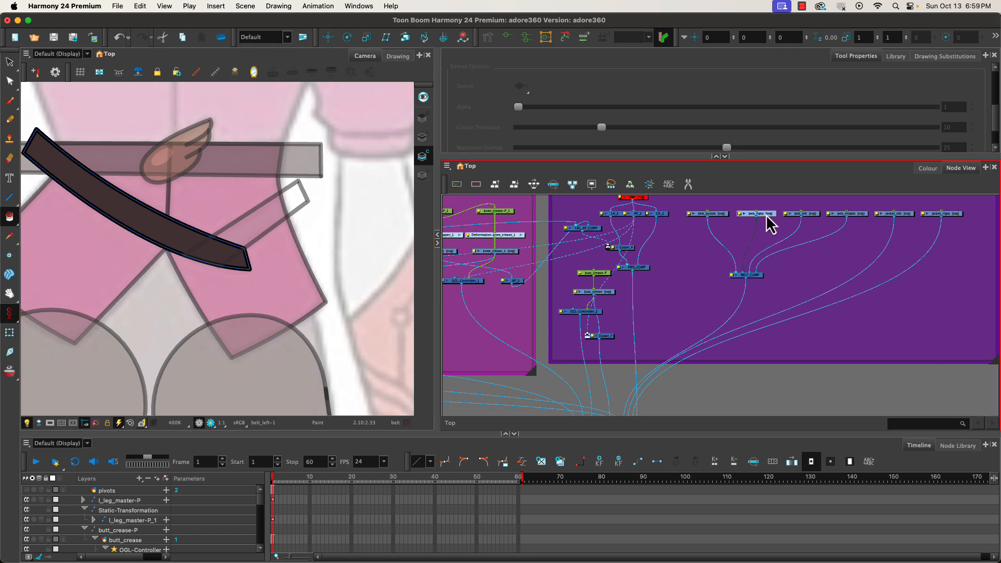
left_click(242, 229)
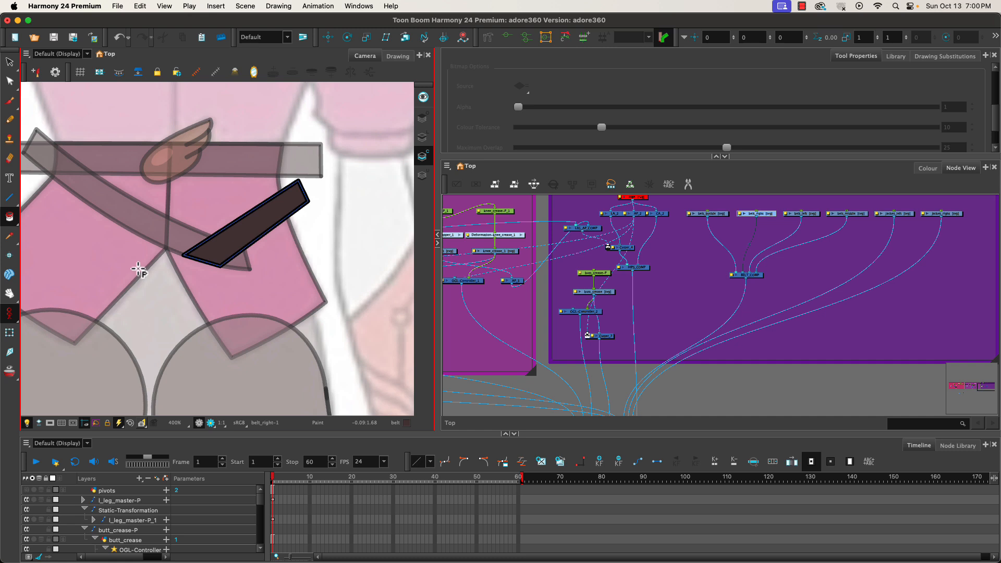
Add a second Composite node below the existing belt composite and position it beneath.
left_click(755, 276)
left_click_drag(756, 277, 755, 285)
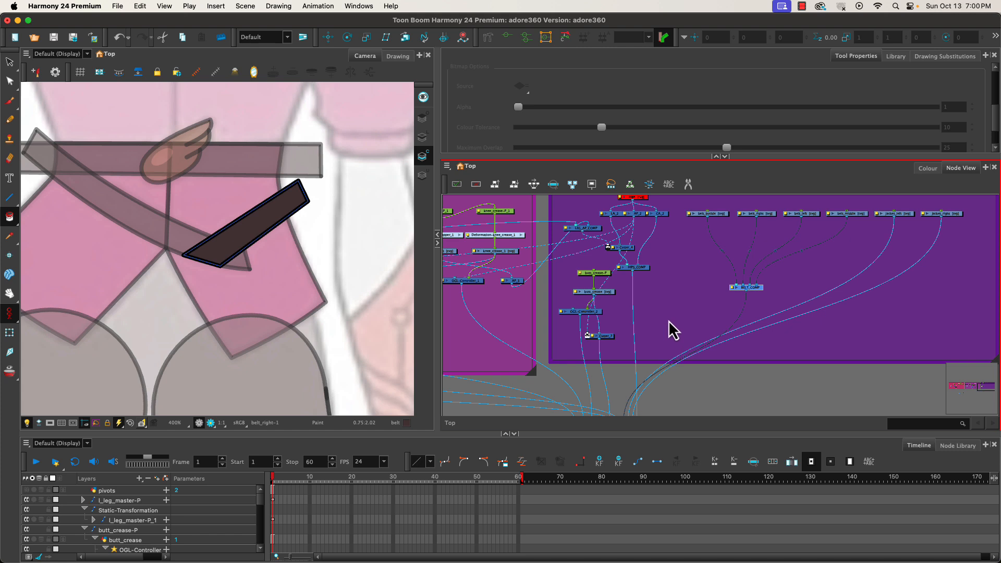
key("Tab")
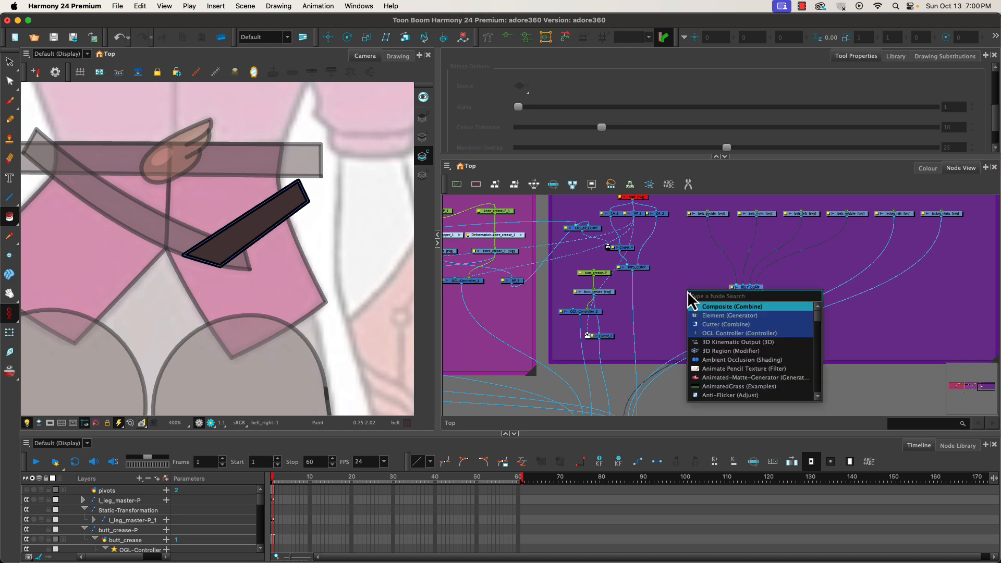
left_click(710, 308)
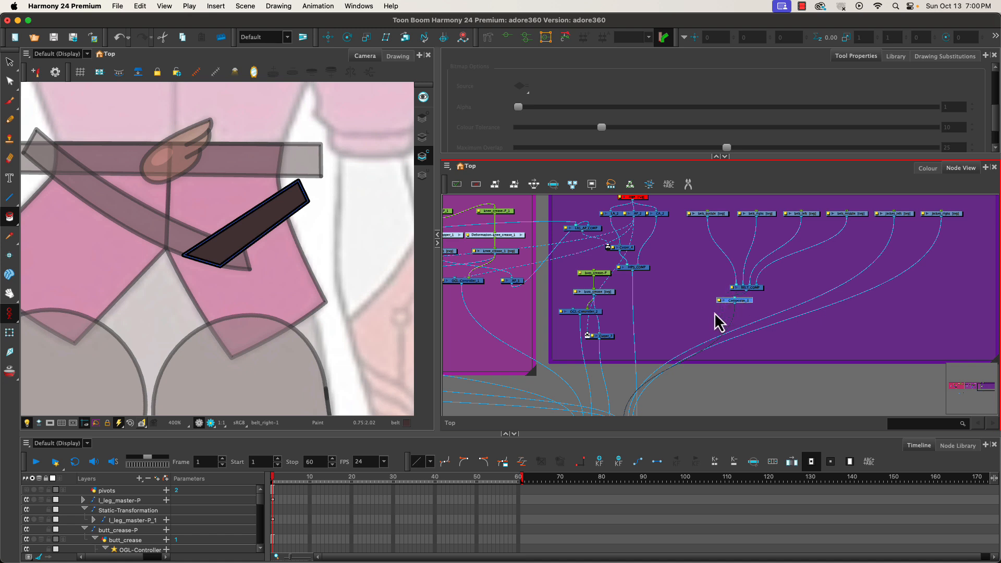
mouse_move(729, 302)
left_mouse_down()
mouse_move(725, 285)
mouse_move(733, 289)
mouse_move(726, 319)
mouse_move(729, 311)
left_mouse_up()
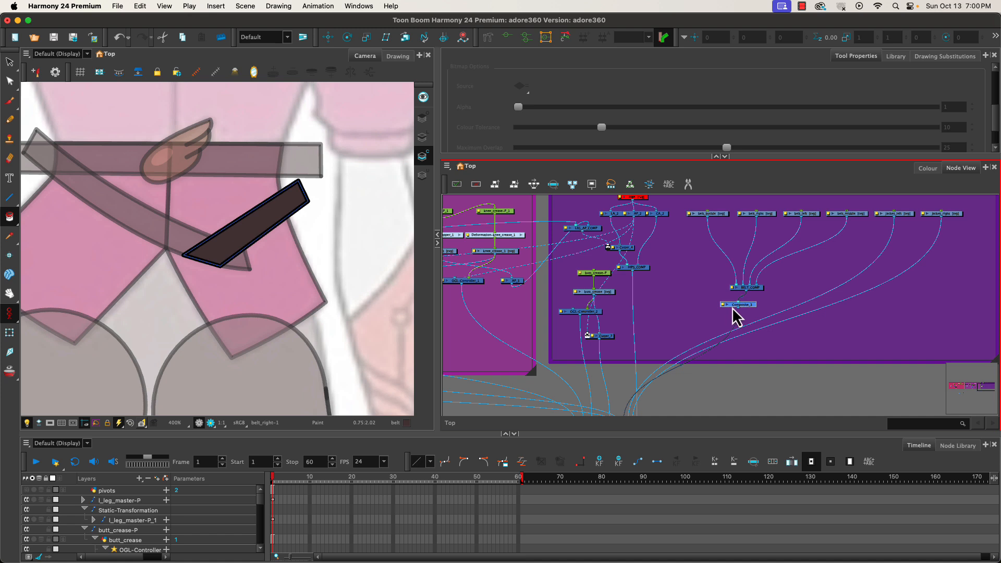
left_click_drag(732, 309, 740, 309)
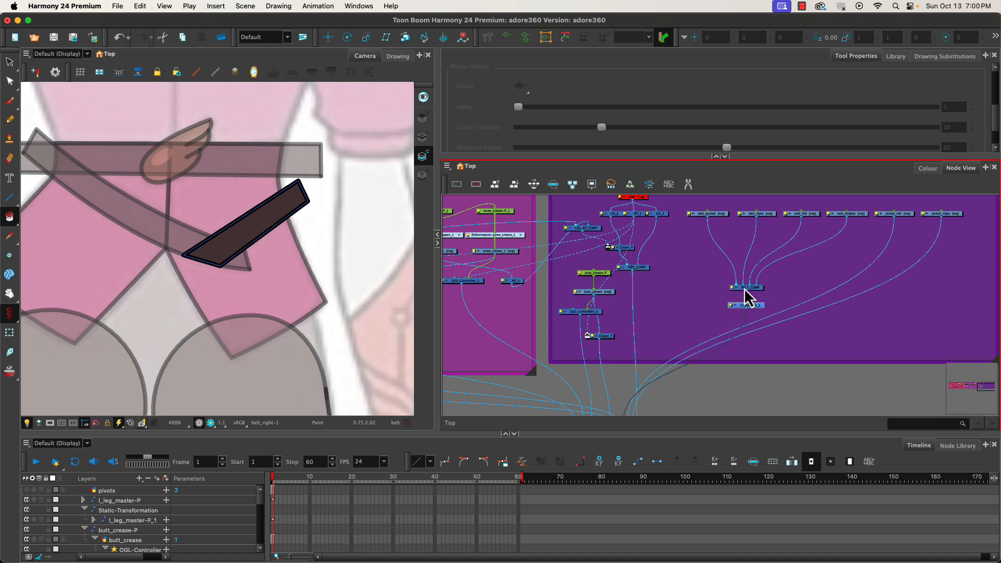
left_click(745, 295)
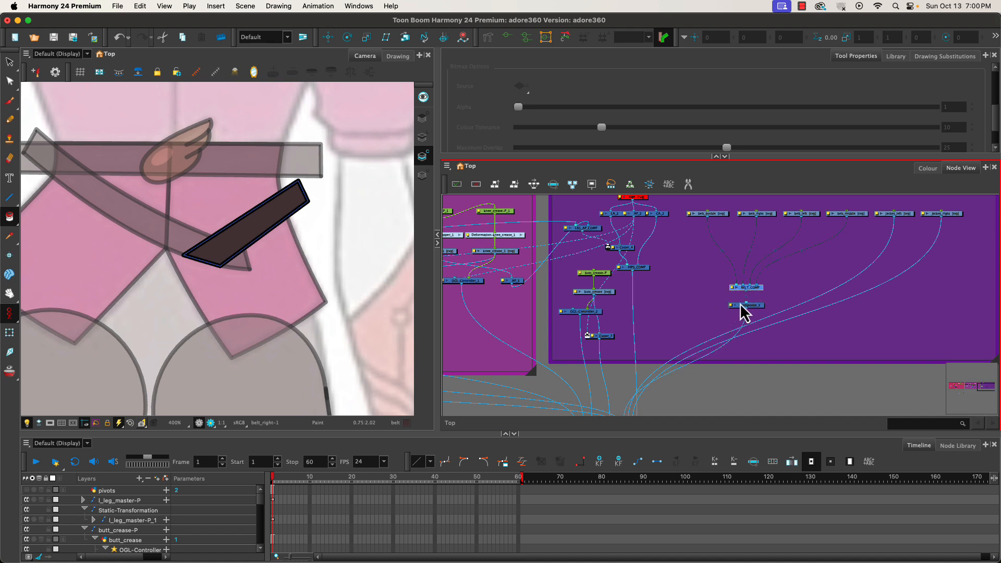
Rename the upper belt composite as BELT_STRAP_COMP.
double_click(742, 291)
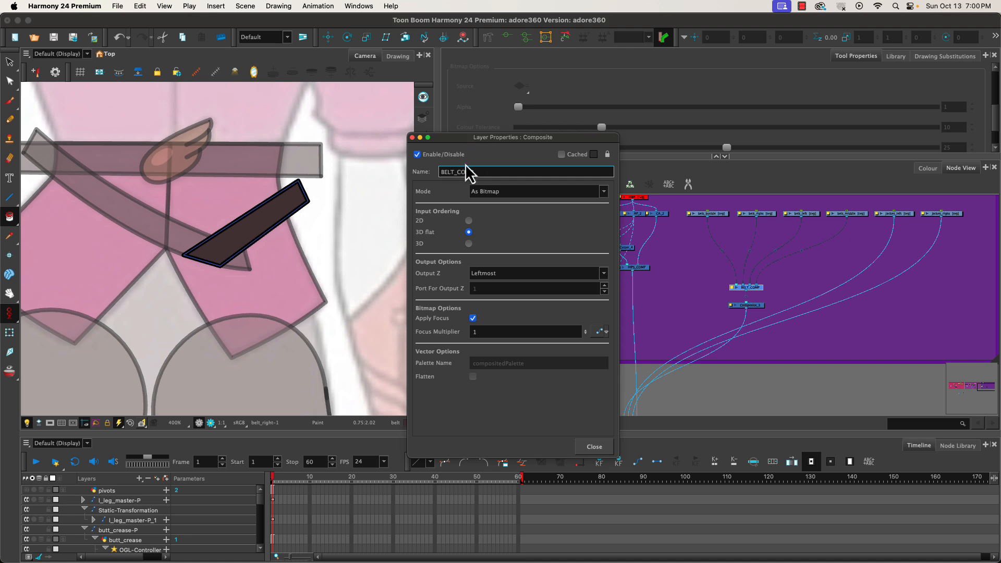
left_click_drag(456, 172, 495, 171)
type("st")
key("Caps_Lock")
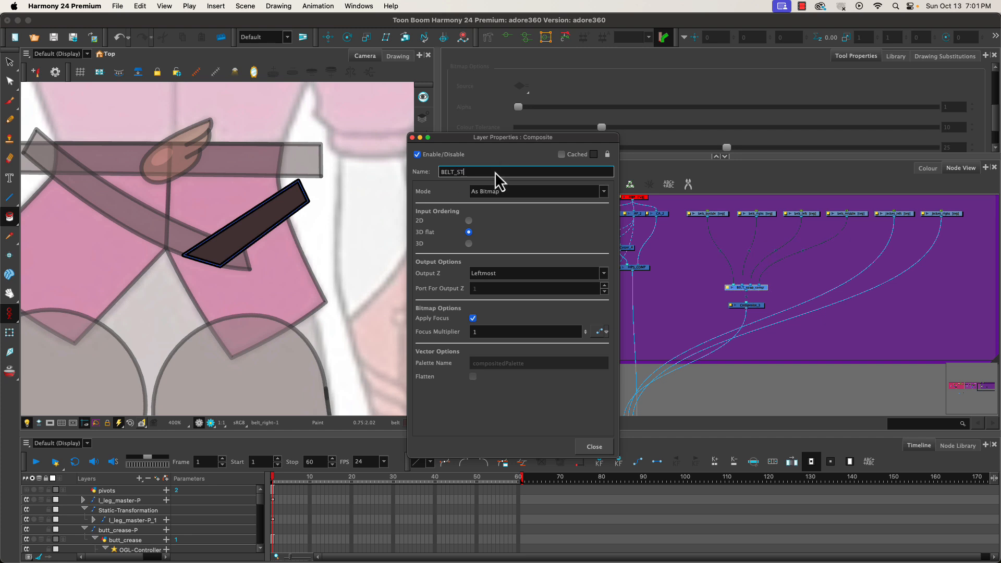
type("P_COMP")
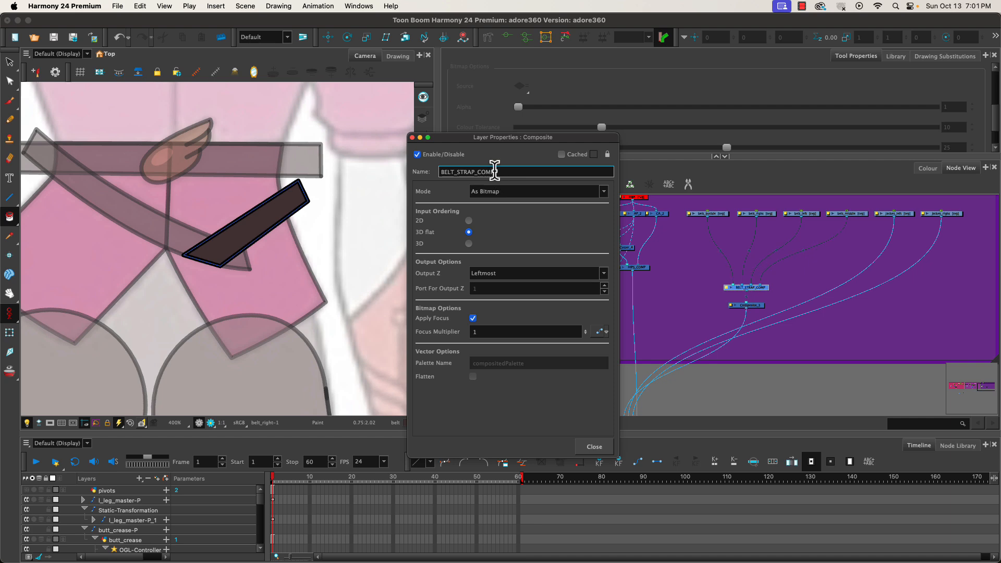
left_click(594, 448)
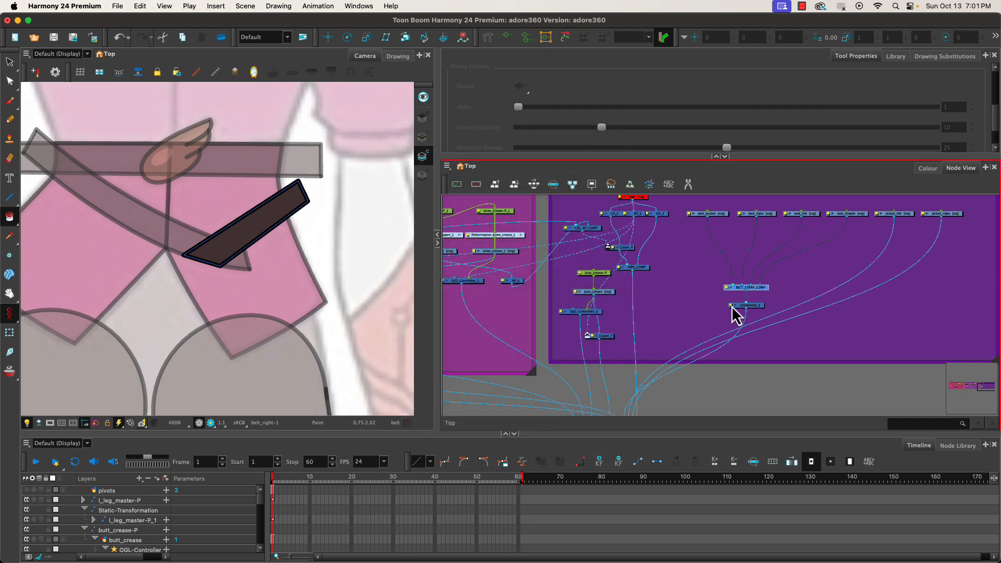
Rename the lower composite as BELT_COMP.
double_click(739, 307)
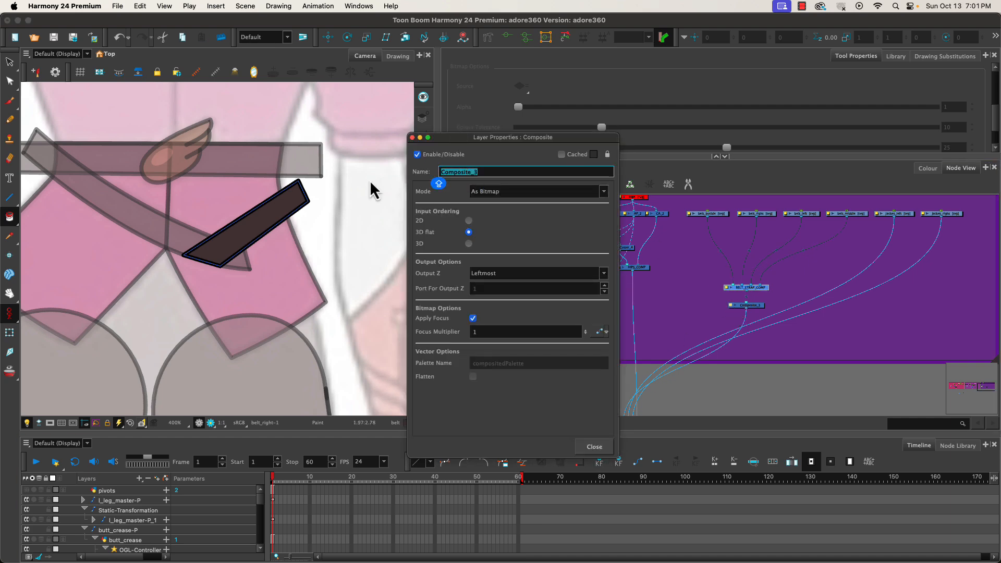
type("BELT_COMP")
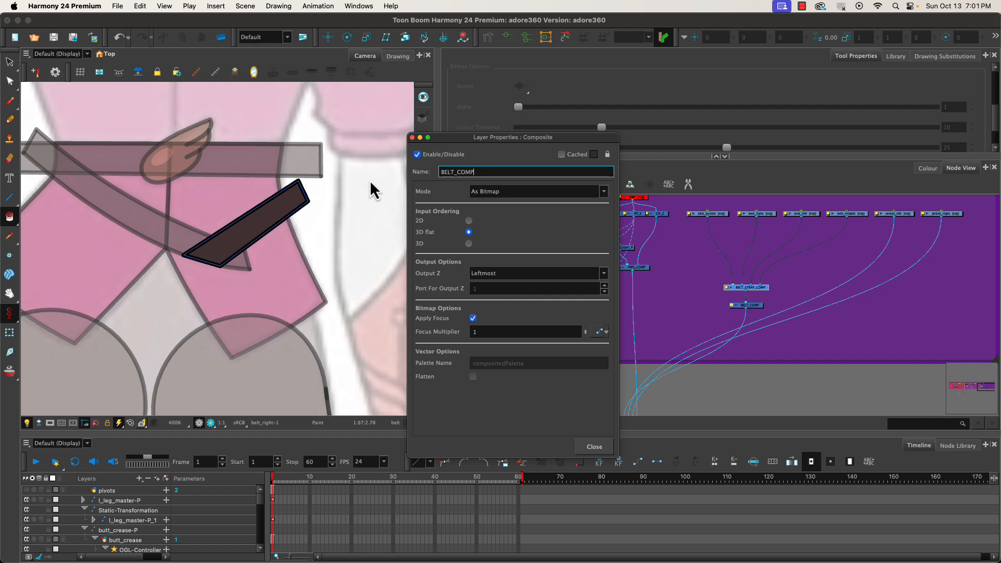
left_click(594, 448)
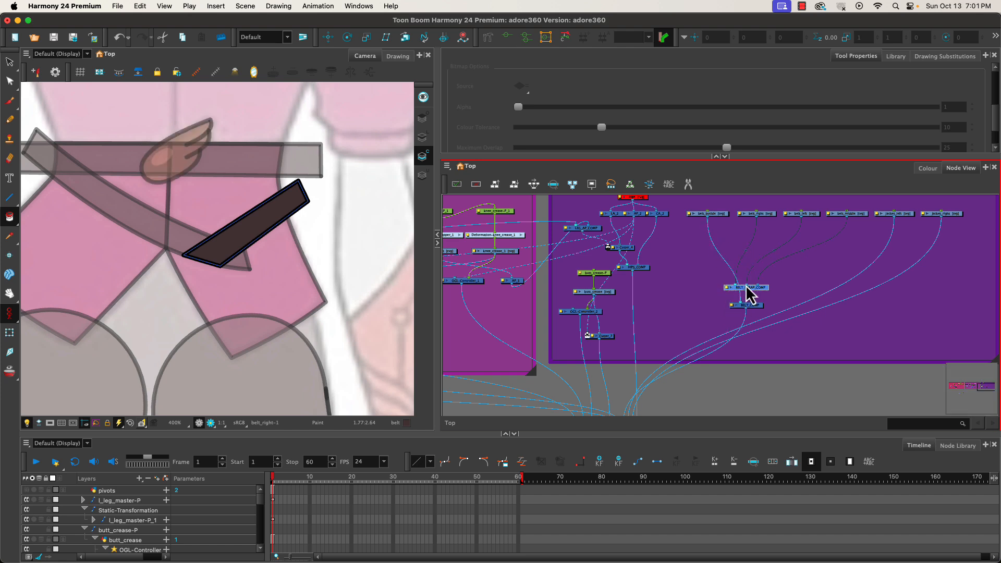
Move BELT_STRAP_COMP upward and add a Cutter node beneath it.
left_click_drag(755, 290, 756, 244)
key("Tab")
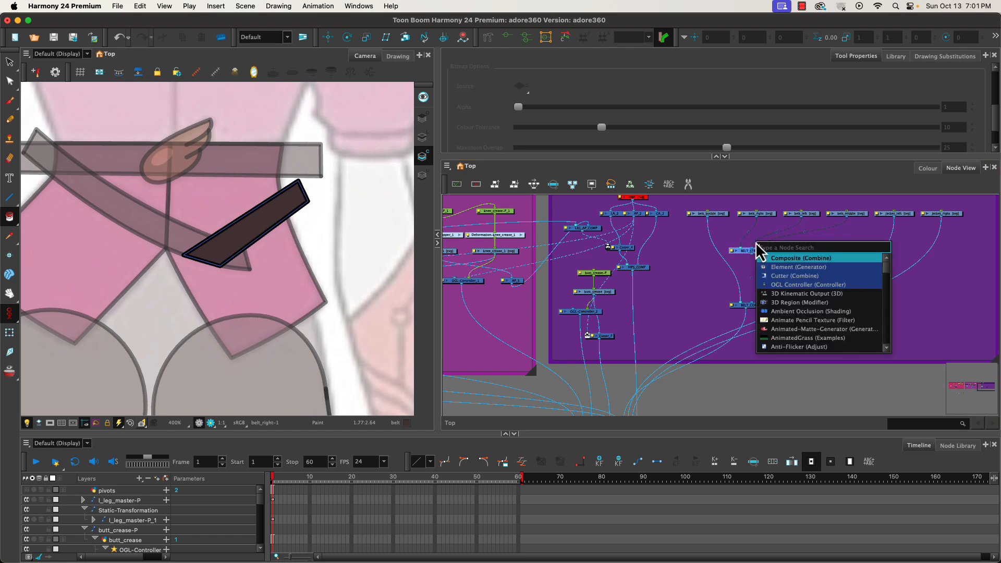
left_click(782, 276)
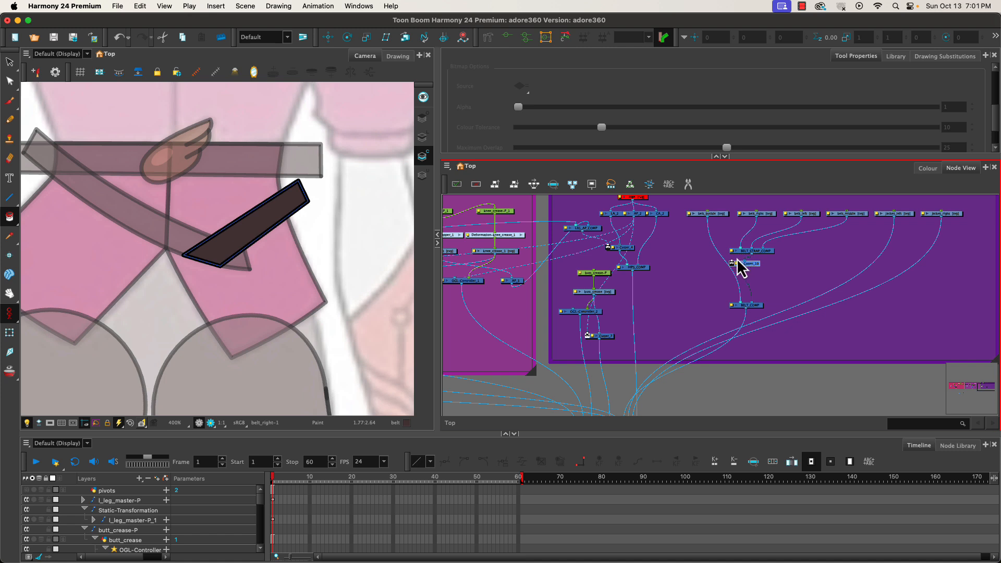
Nudge the cutter node, then select the lower belt strap drawing and recolour its outline with the magenta swatch.
left_click_drag(755, 267, 761, 276)
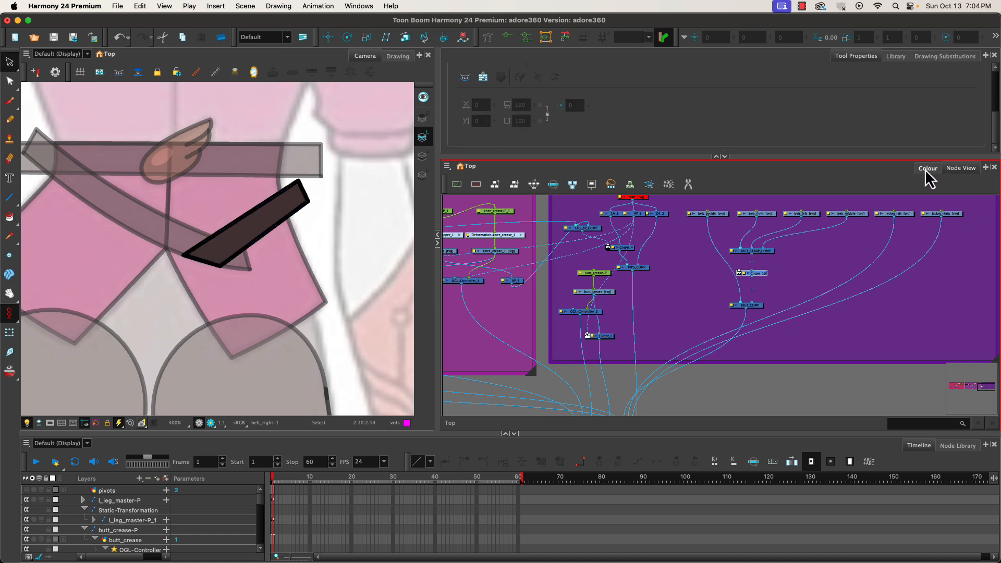
left_click(760, 214)
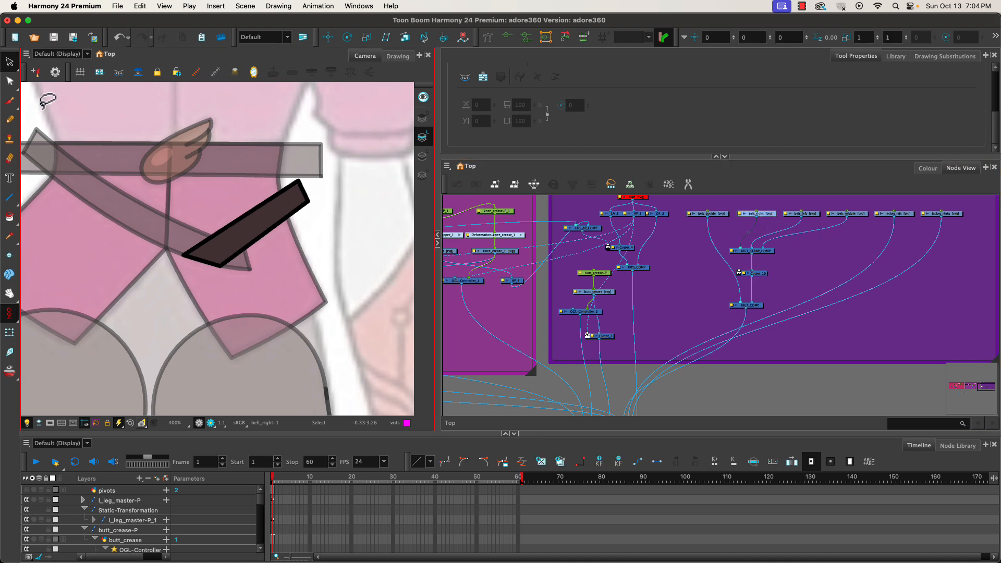
left_click(268, 224)
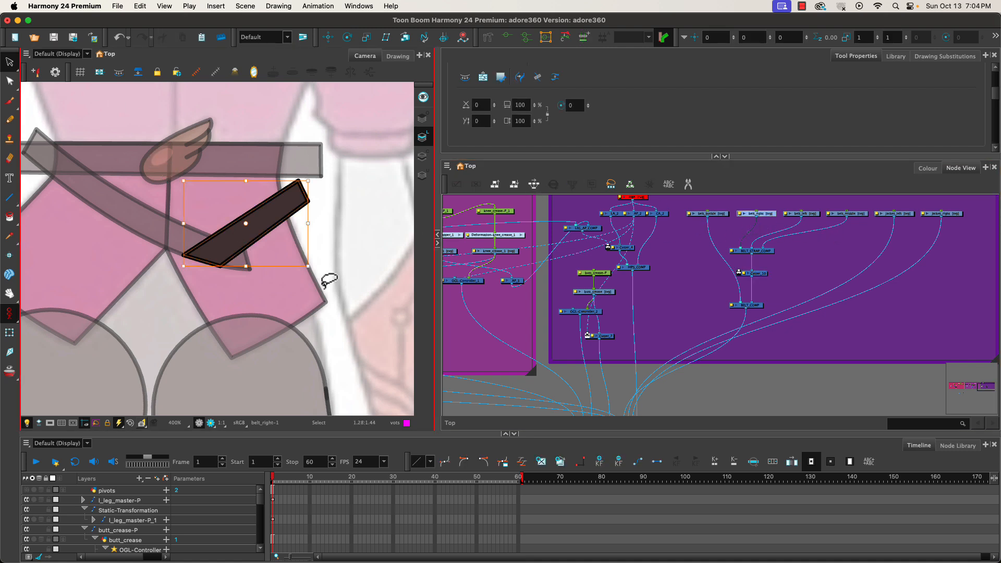
left_click(928, 168)
left_click(505, 348)
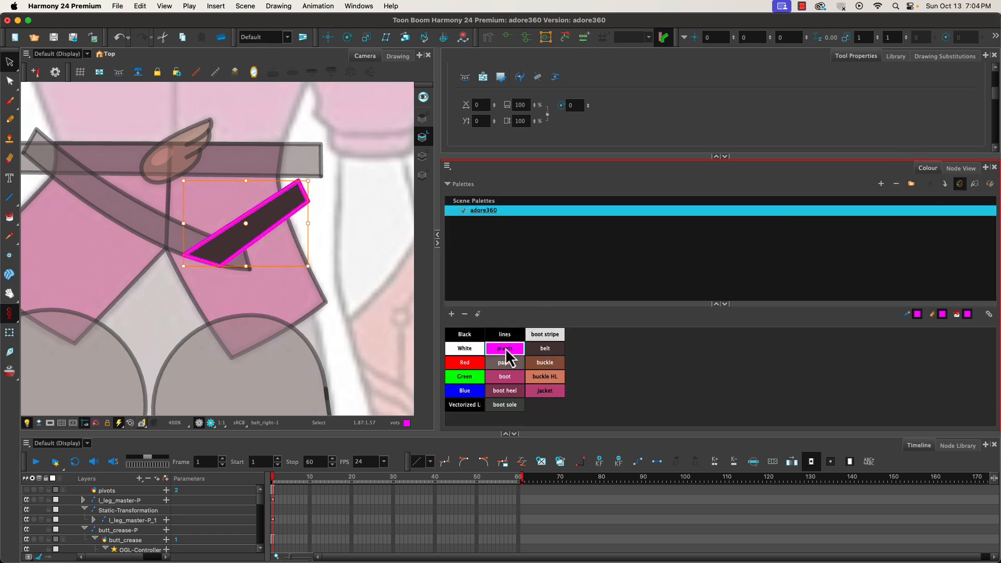
left_click(963, 169)
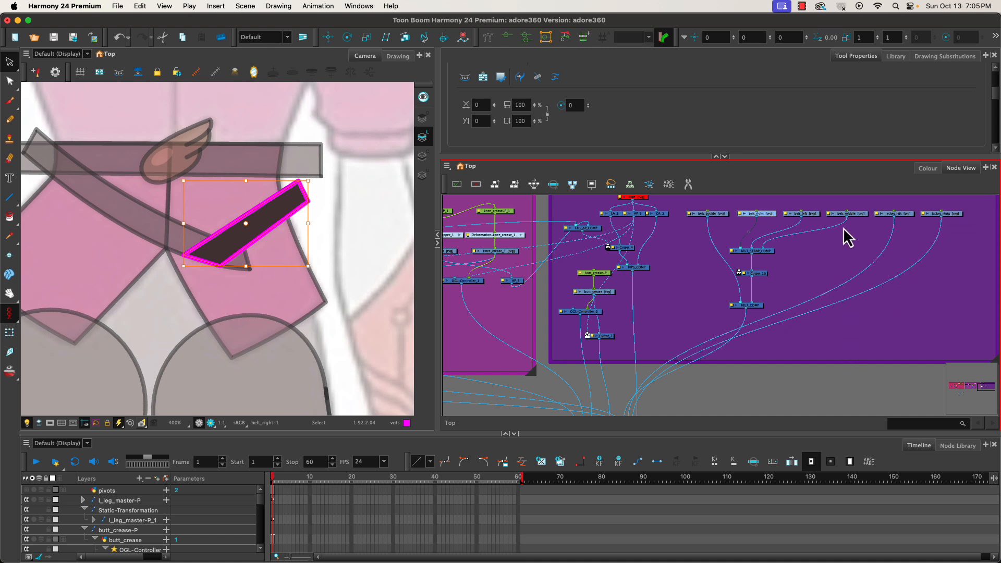
Import the art layers.tpl template from the library into the node view.
left_click(895, 57)
left_click_drag(534, 119, 884, 330)
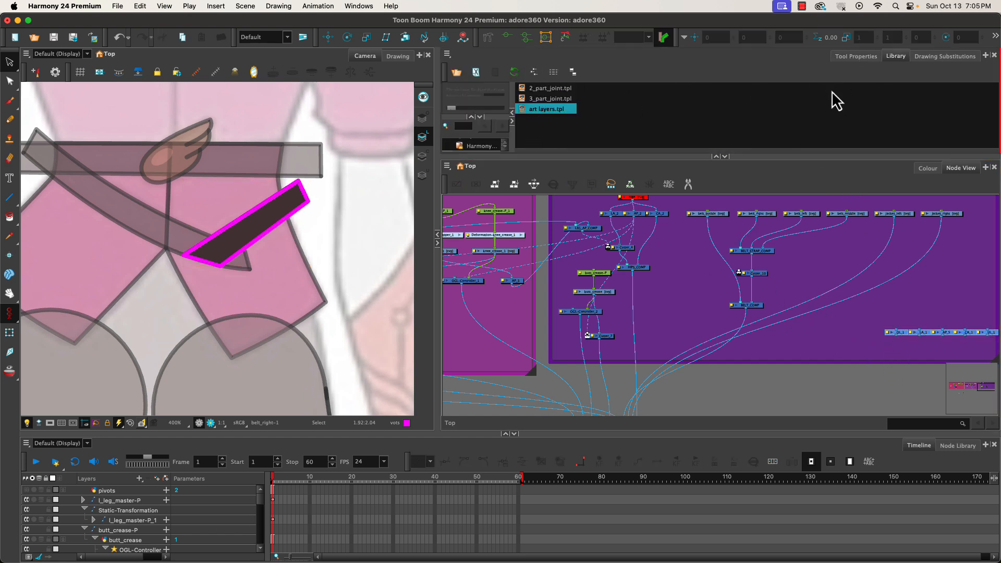
left_click(717, 156)
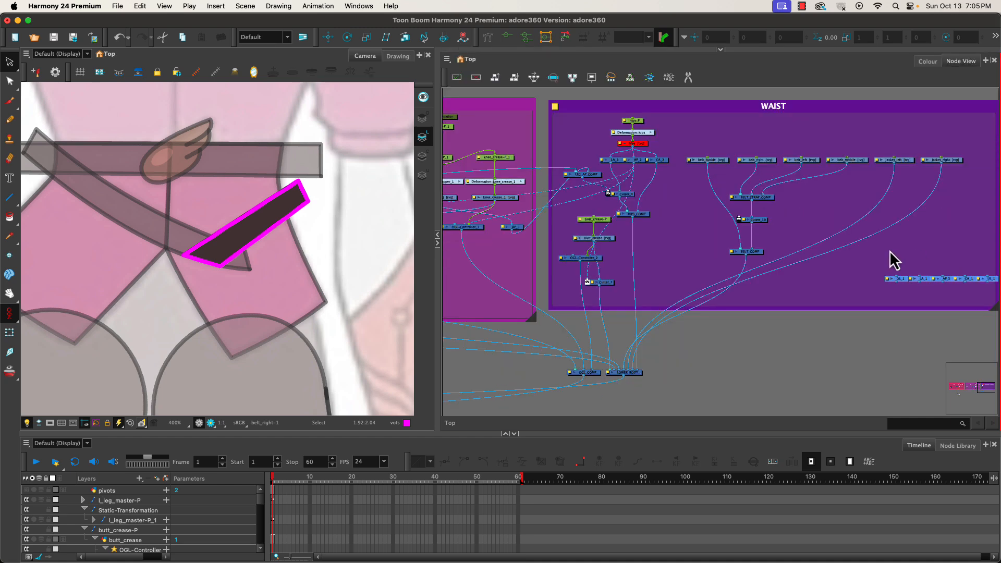
Bring an auto-patch node from the template beside the belt nodes and connect the jacket_right output into it.
scroll(893, 266, "up", 1)
left_click_drag(887, 256, 934, 307)
left_click_drag(881, 286, 830, 302)
left_click_drag(949, 286, 765, 197)
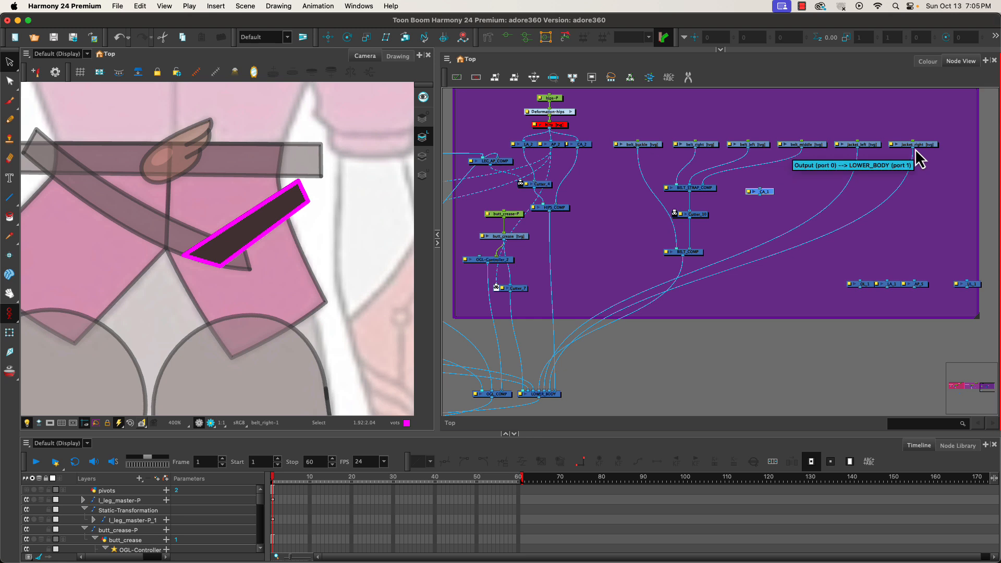
left_click_drag(912, 153, 760, 191)
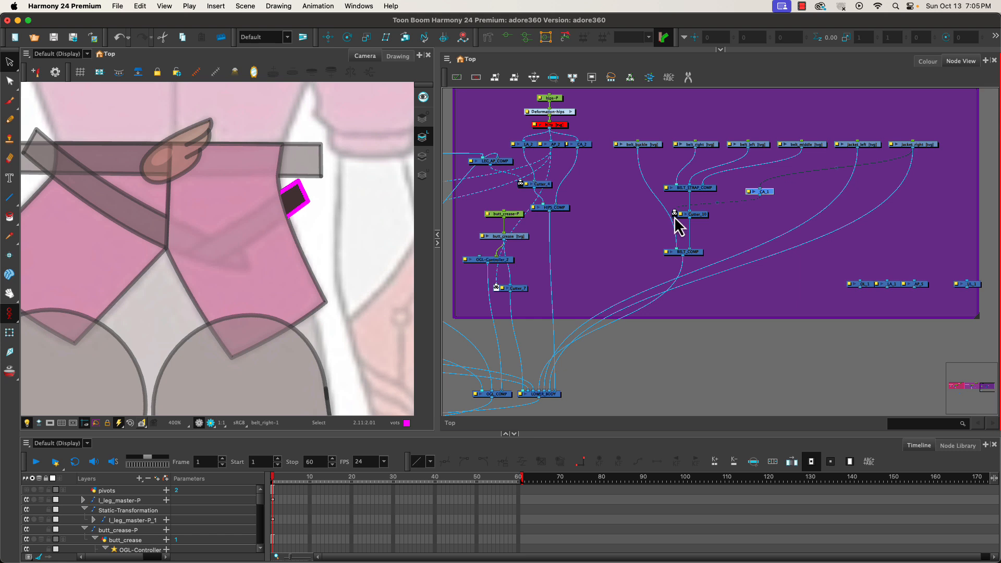
left_click(675, 215)
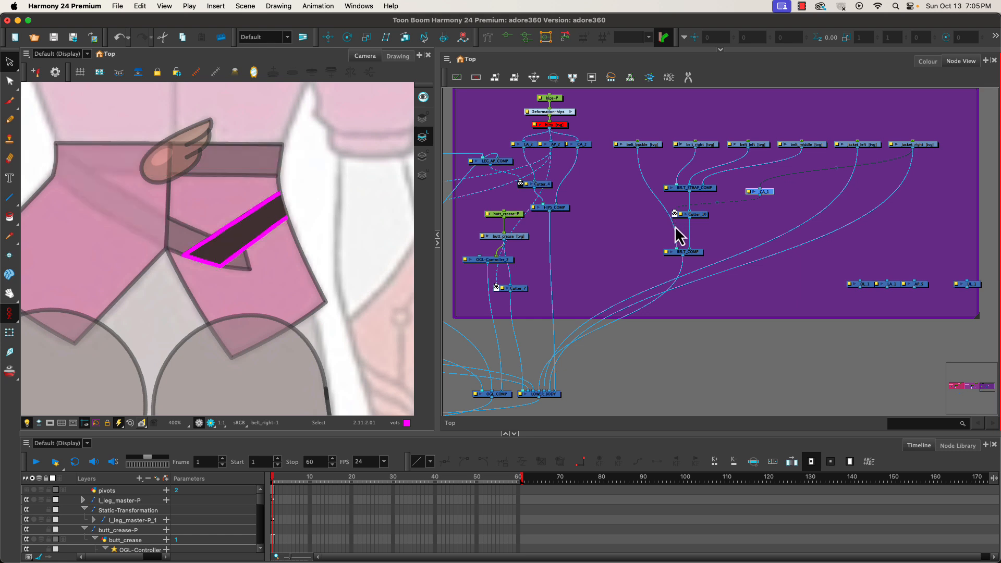
Reposition the auto-patch node and move a second auto-patch node from the template next to it.
scroll(285, 223, "up", 5)
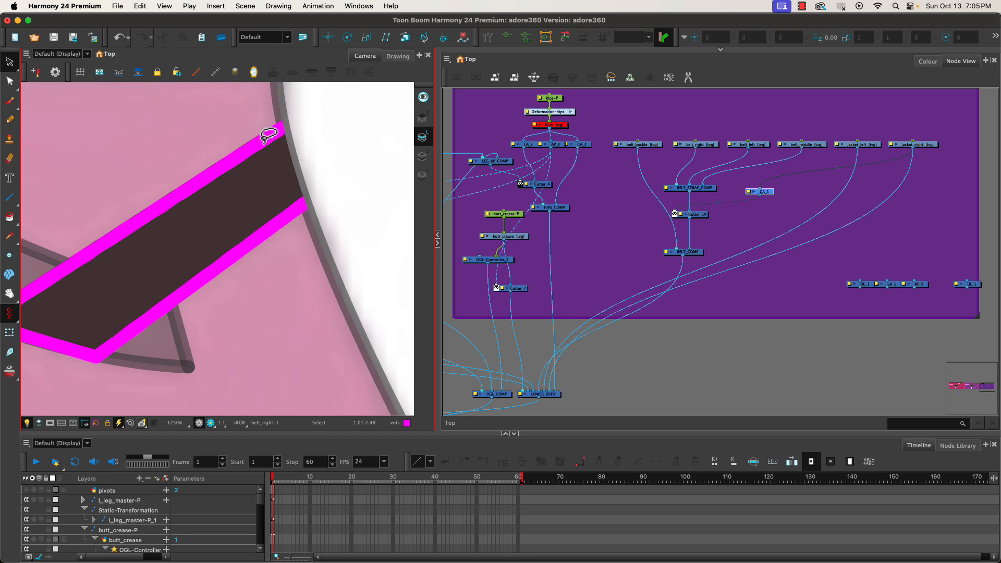
left_click(685, 205)
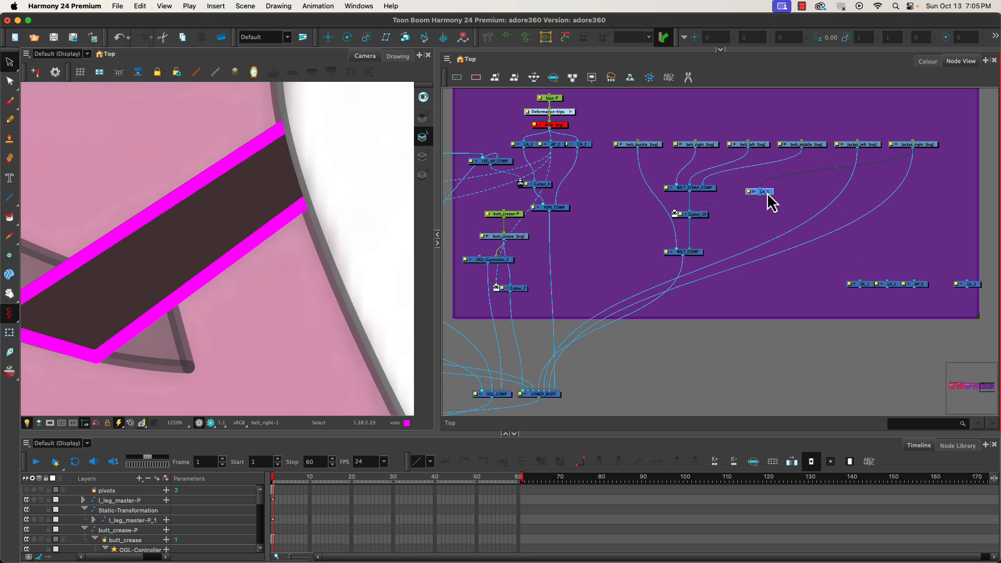
left_click_drag(770, 203, 775, 226)
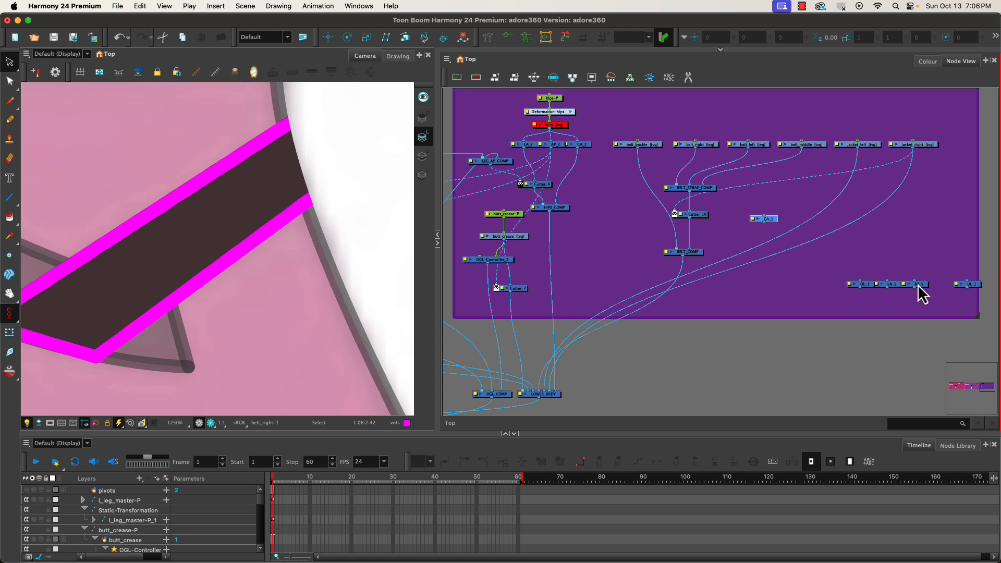
mouse_move(919, 286)
left_mouse_down()
mouse_move(898, 228)
mouse_move(867, 196)
mouse_move(775, 195)
mouse_move(790, 183)
left_mouse_up()
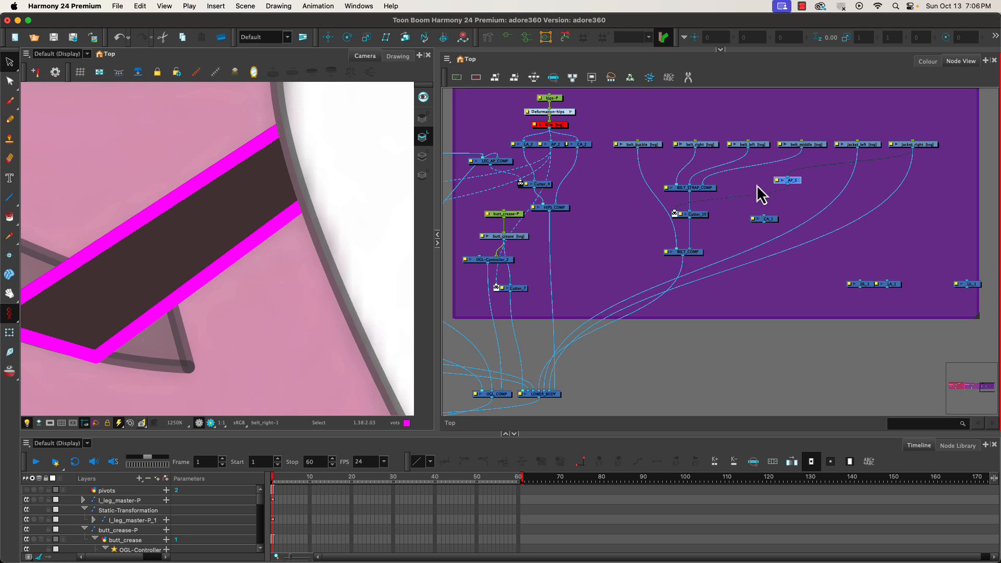
Add a Composite node beside the auto-patch nodes and rename it JACKET_AP_COMP.
key("Tab")
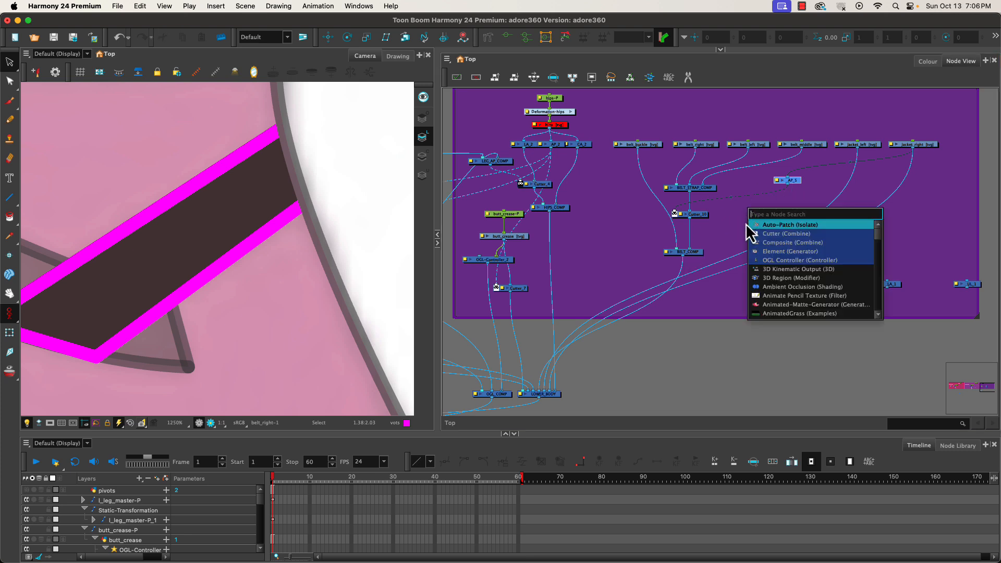
left_click(764, 250)
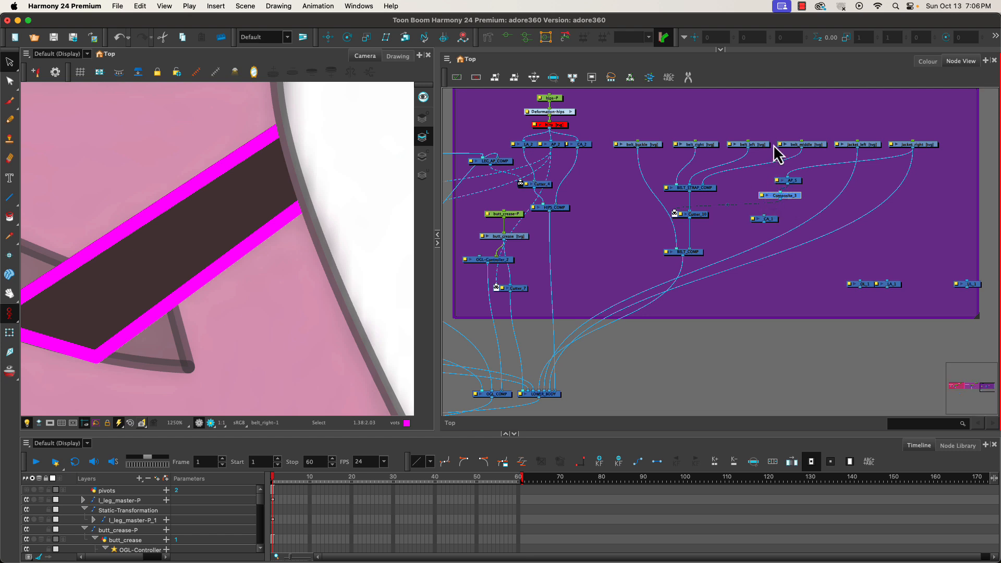
double_click(775, 201)
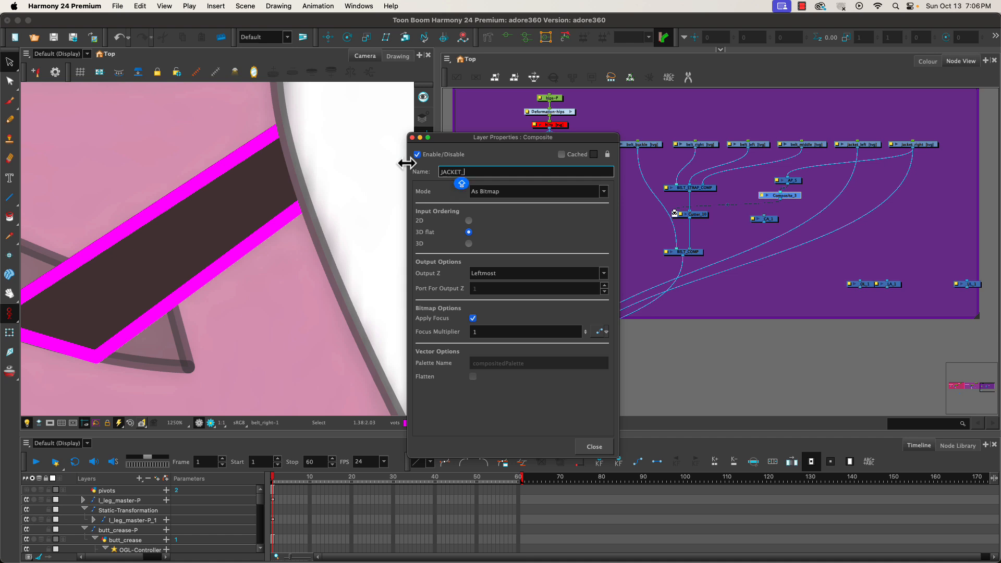
key("Caps_Lock")
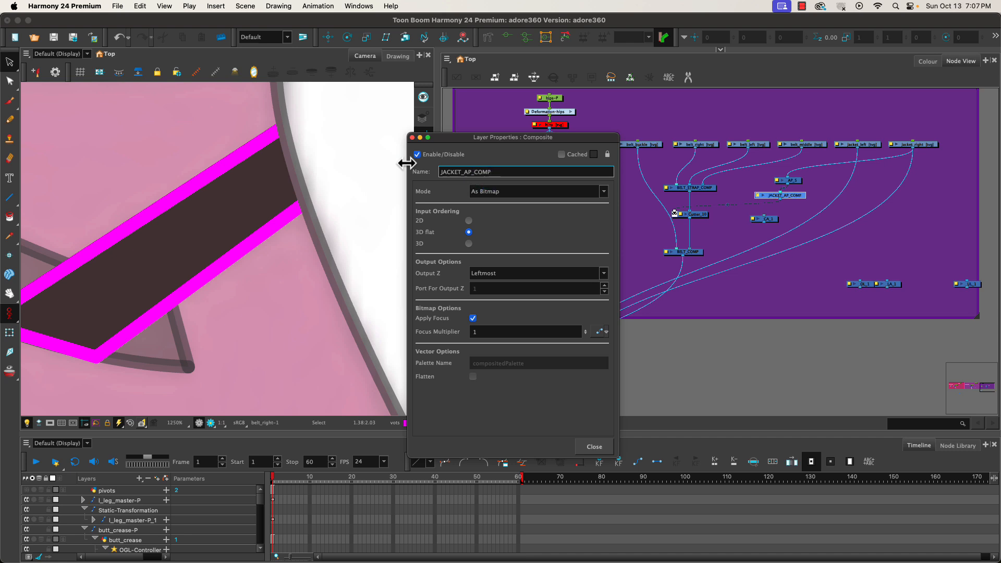
left_click(595, 449)
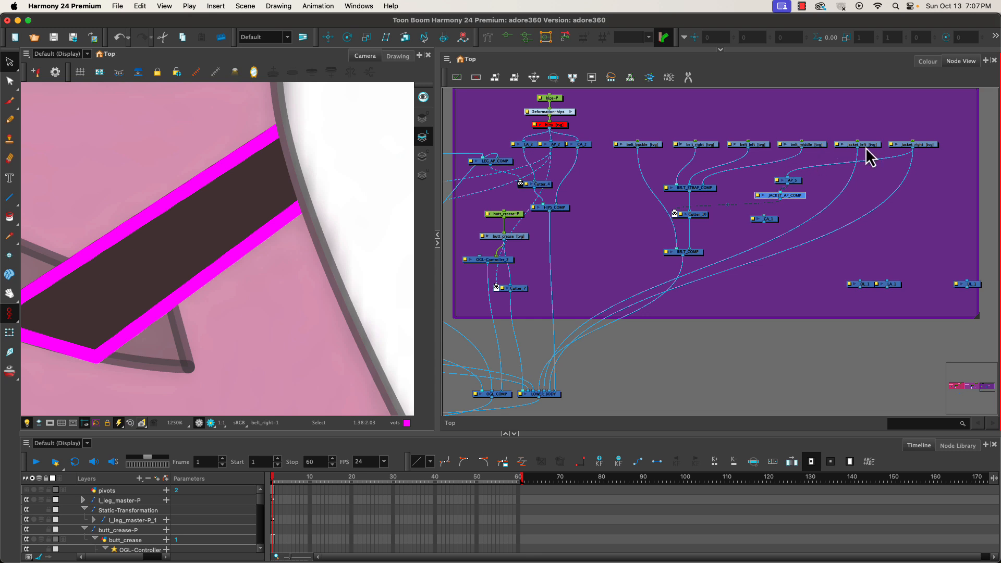
Duplicate an auto-patch node and connect the jacket_left output into the copy.
left_click(793, 182)
key("ctrl+c")
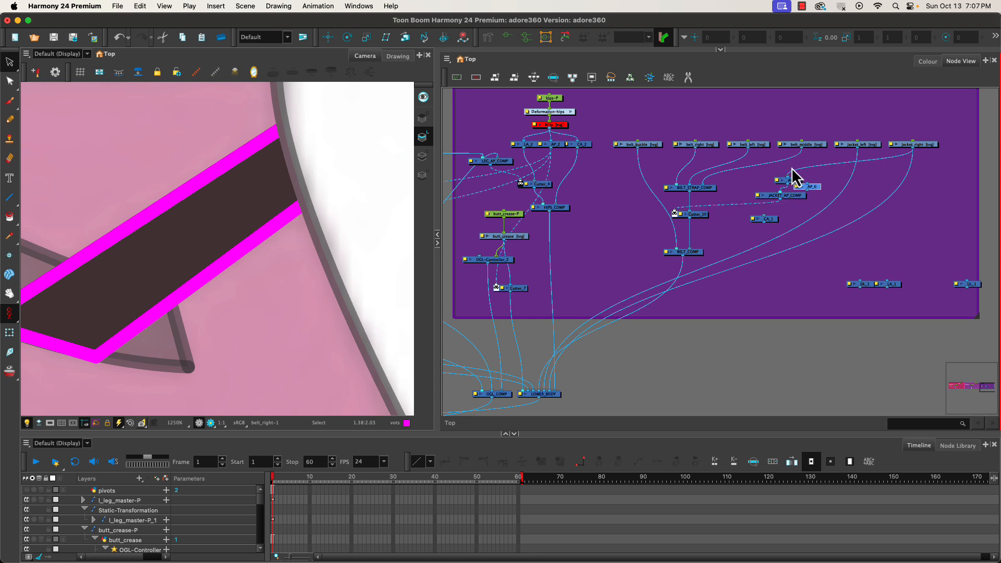
key("ctrl+v")
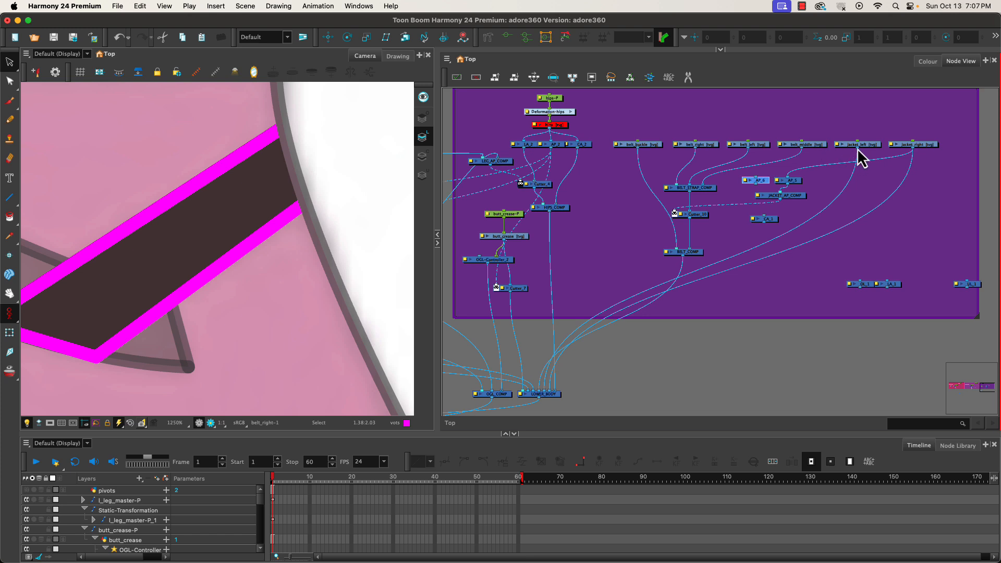
left_click_drag(858, 149, 755, 186)
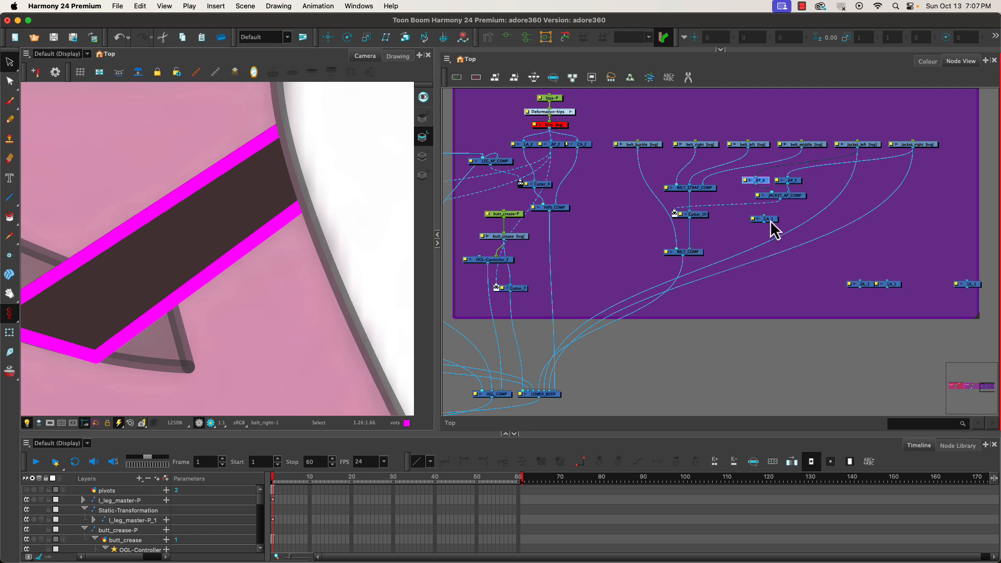
Move the spare auto-patch node aside and delete the unused template nodes.
left_click_drag(767, 219, 849, 301)
left_click(824, 312)
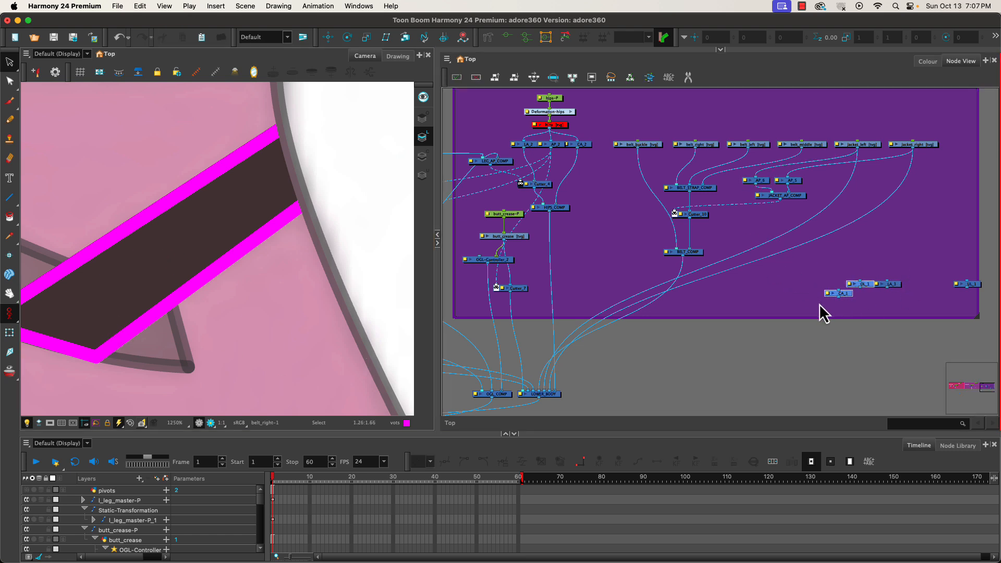
left_click_drag(845, 265, 970, 300)
key("Delete")
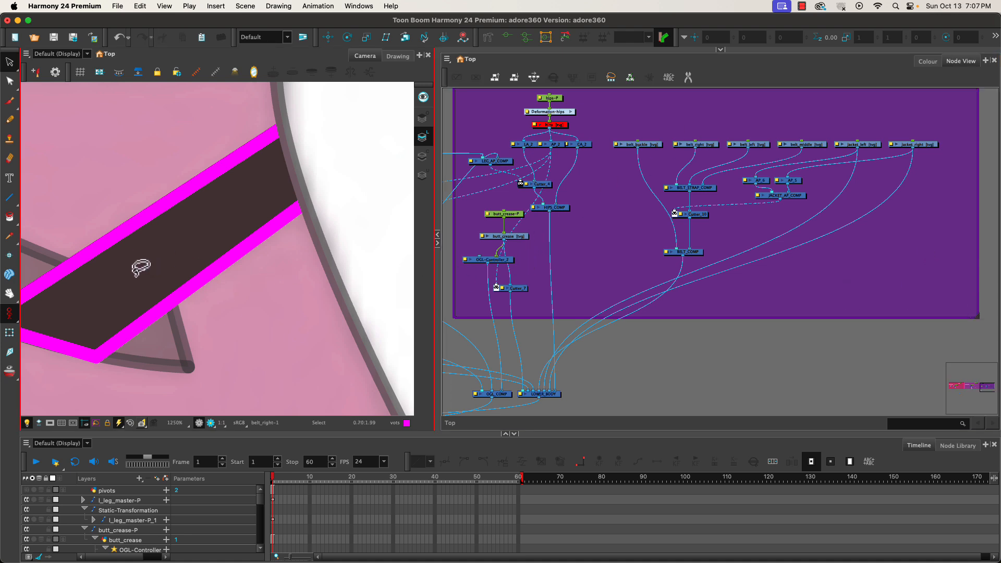
Select the lower belt strap drawing and restore its outline to the lines colour.
scroll(102, 277, "down", 3)
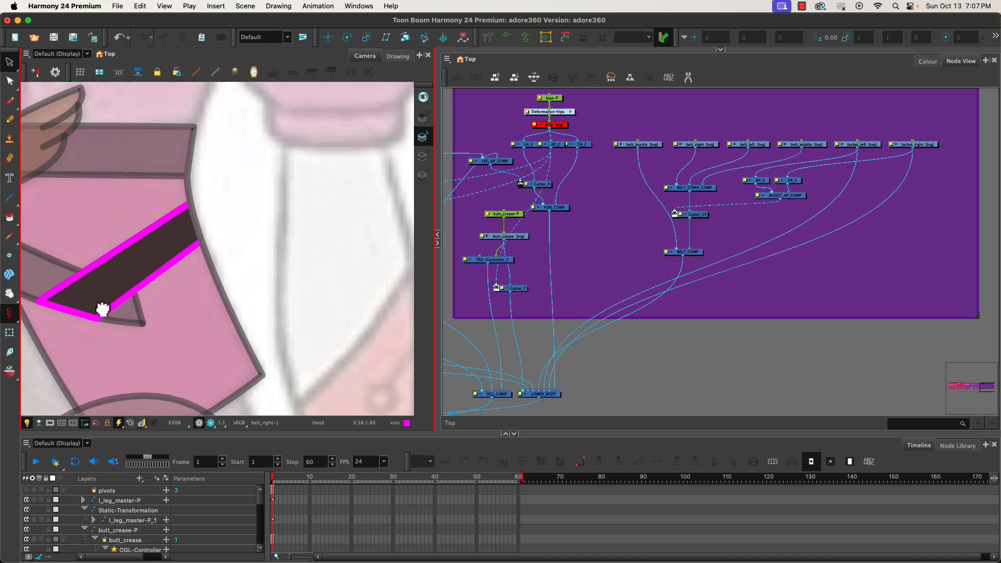
mouse_move(100, 308)
left_mouse_down()
mouse_move(346, 317)
mouse_move(239, 306)
mouse_move(317, 315)
mouse_move(296, 324)
mouse_move(298, 288)
left_mouse_up()
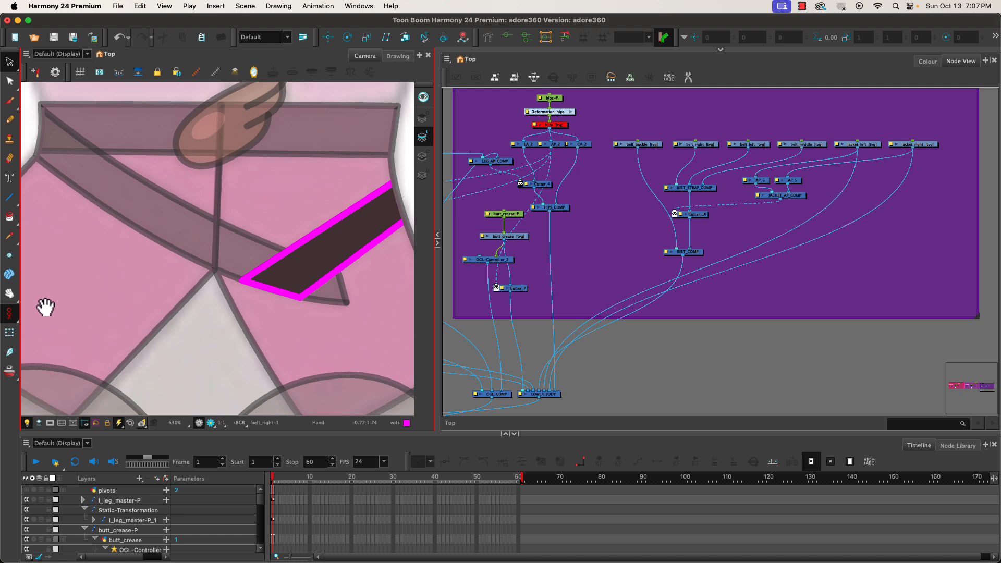
left_click(9, 334)
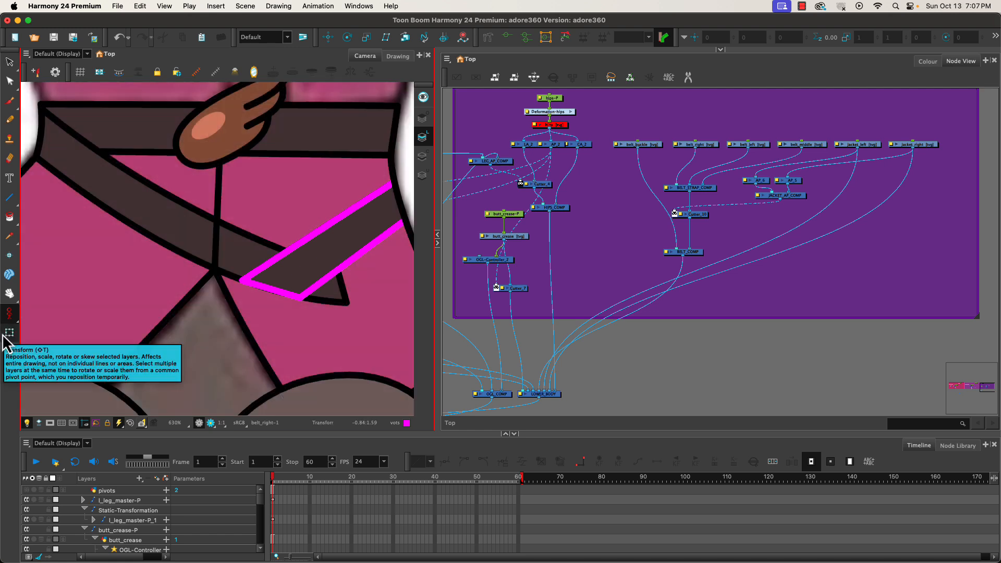
left_click(697, 144)
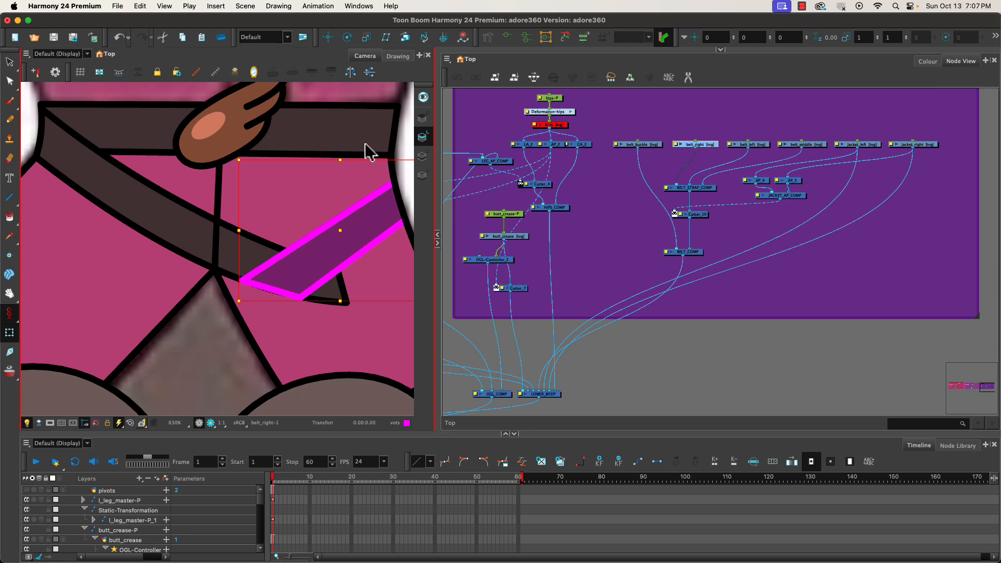
left_click(16, 68)
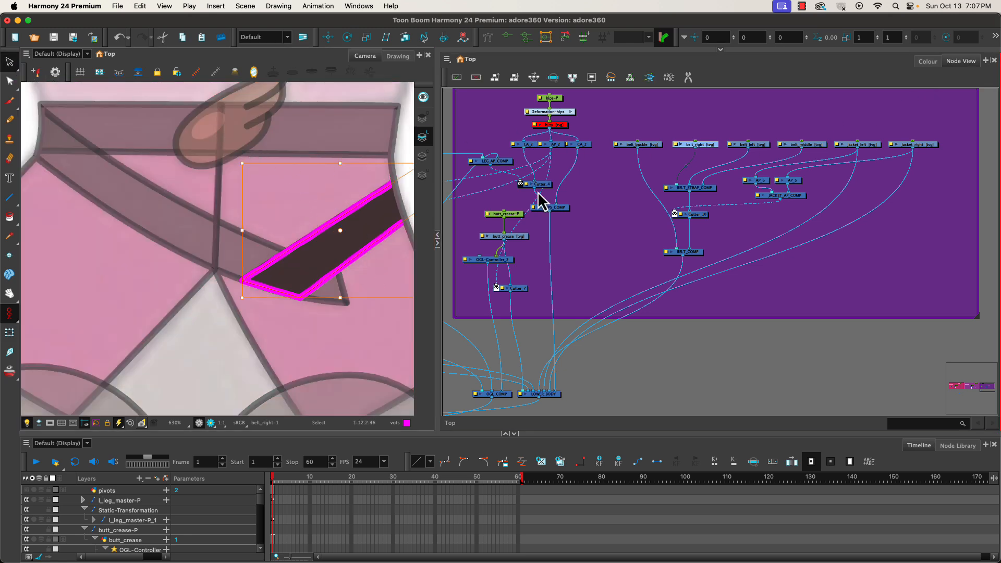
left_click(928, 62)
left_click(505, 336)
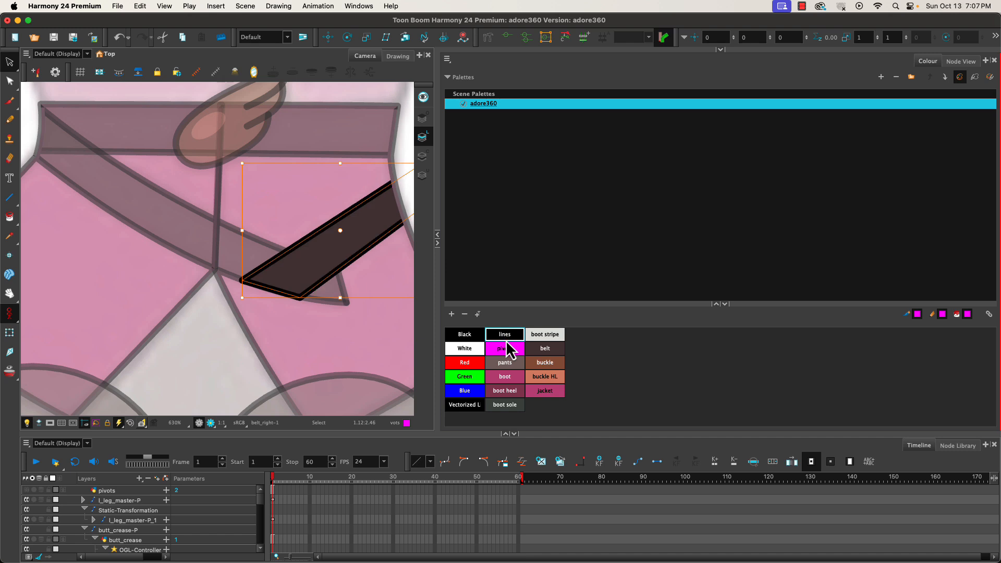
left_click(962, 62)
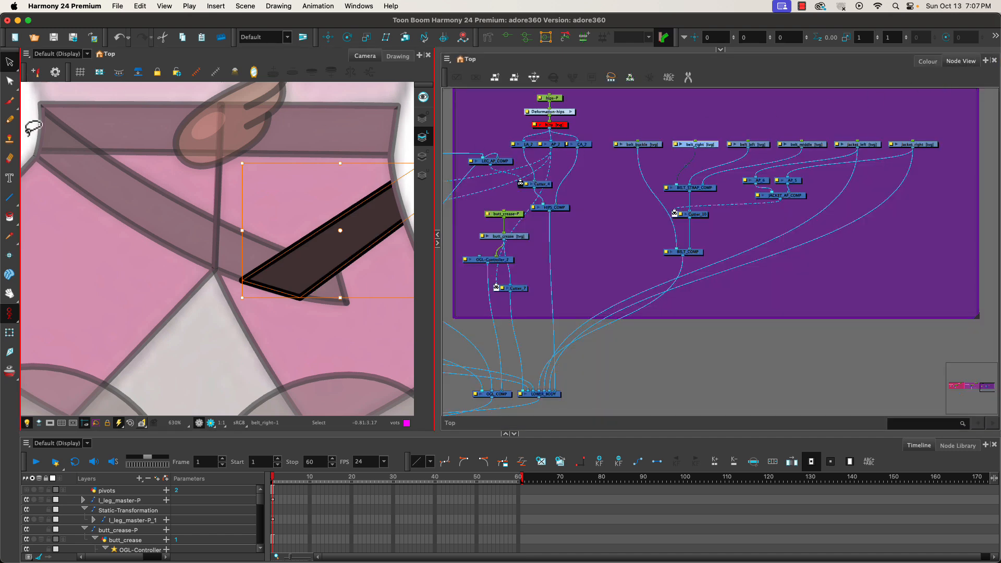
Select the BELT_COMP node and inspect the assembled belt over the whole waist.
left_click(10, 332)
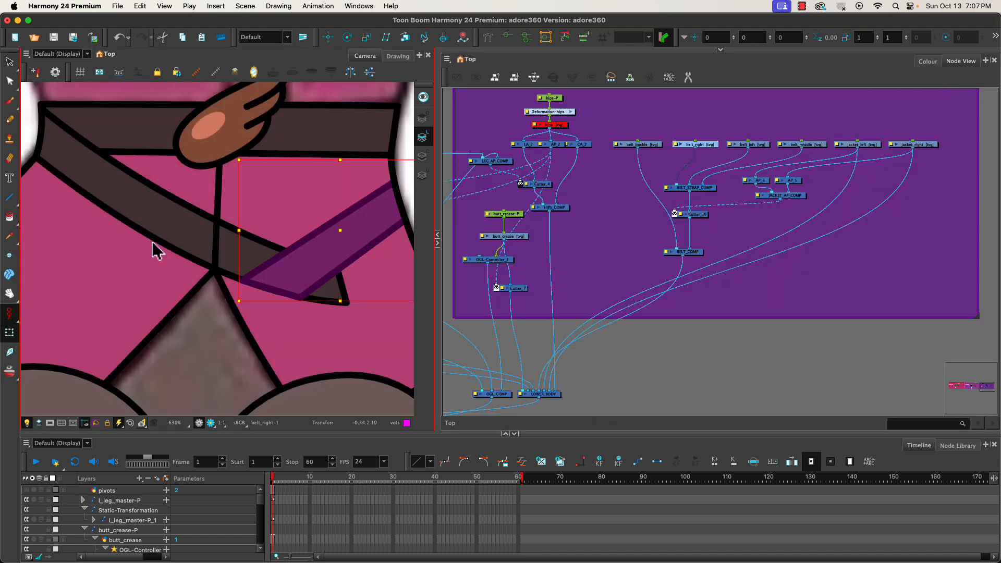
left_click(626, 352)
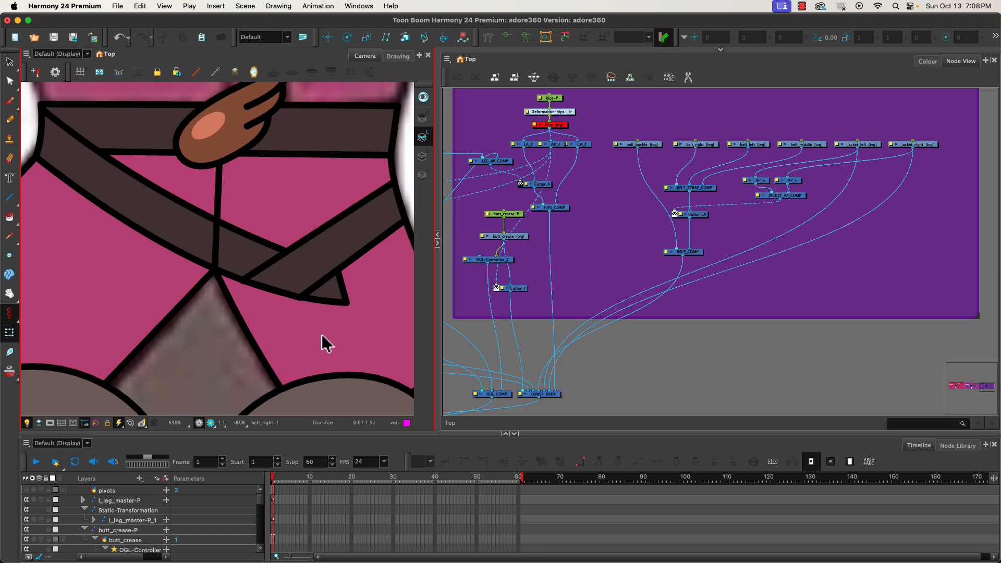
left_click(693, 253)
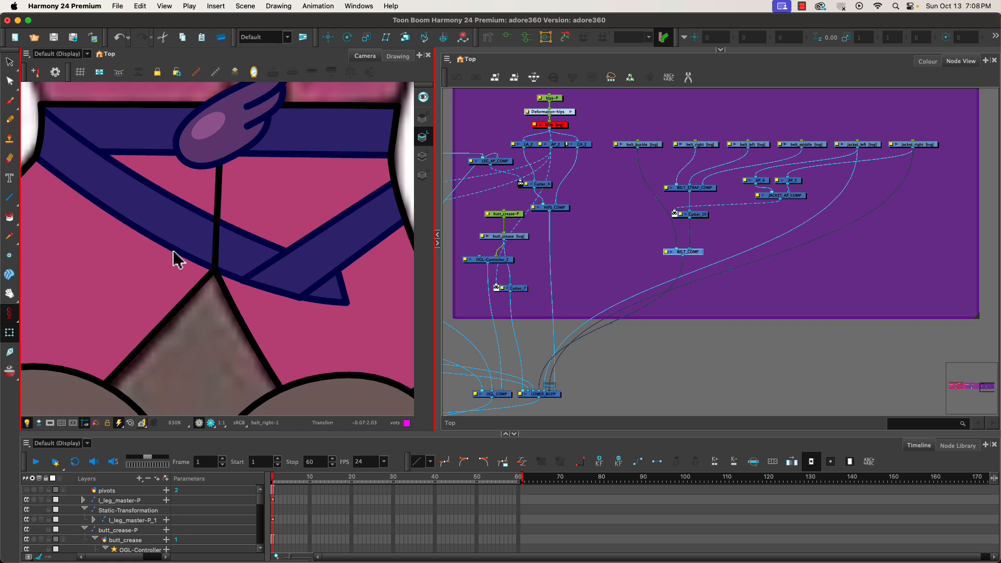
scroll(174, 259, "down", 3)
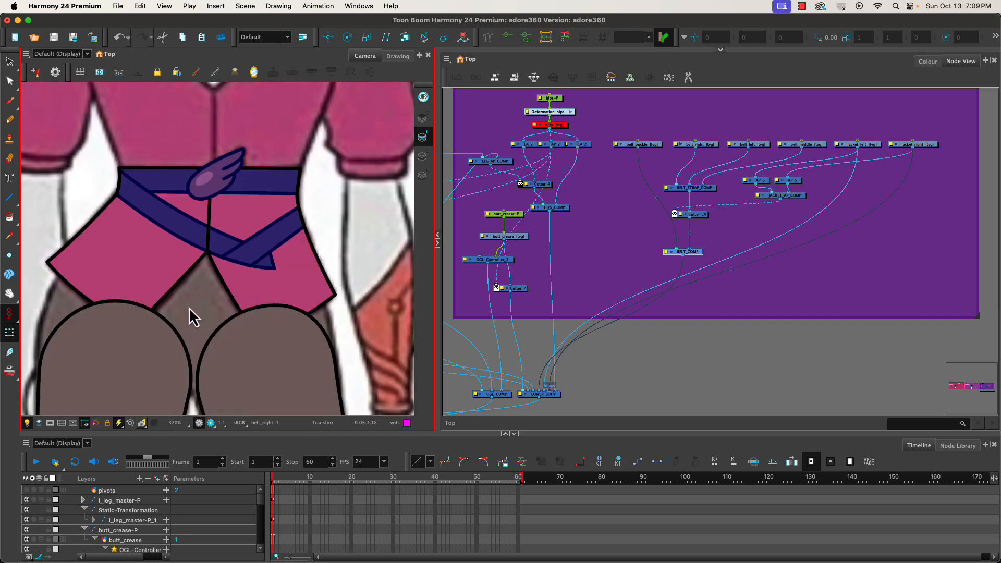
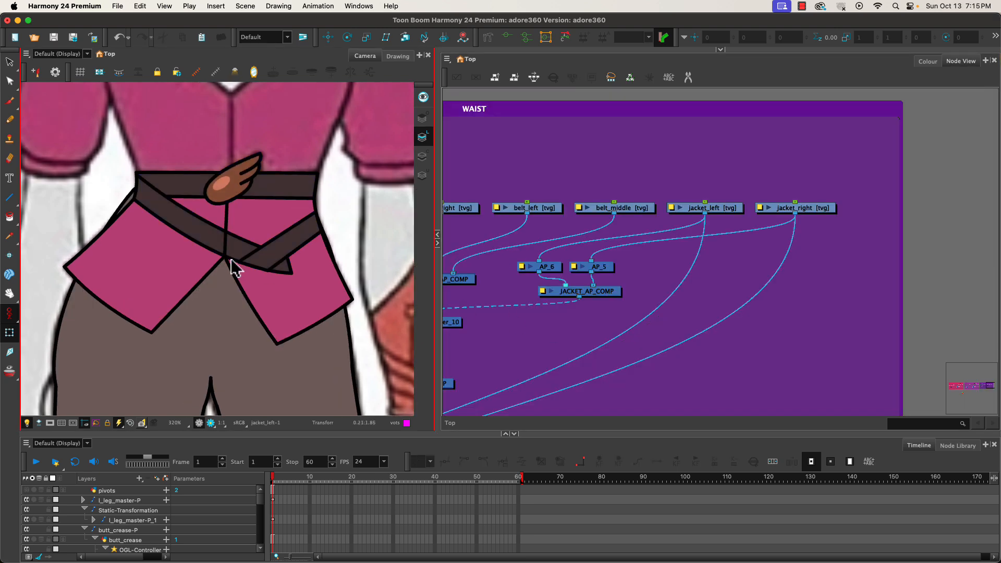
Pan across the character to inspect the waist, then open the jacket_left drawing on its own in the Drawing view.
scroll(231, 266, "down", 5)
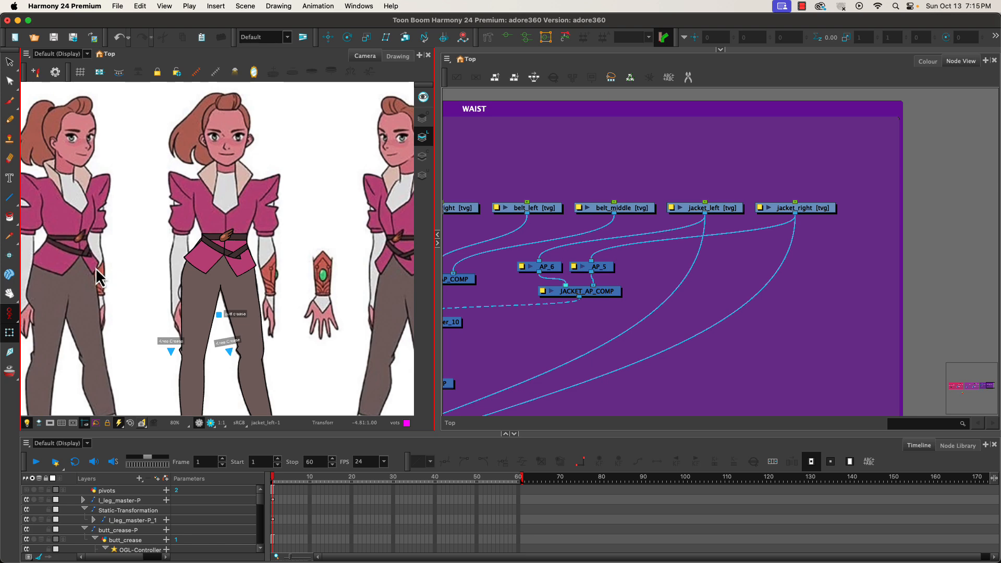
left_click_drag(93, 264, 1, 215)
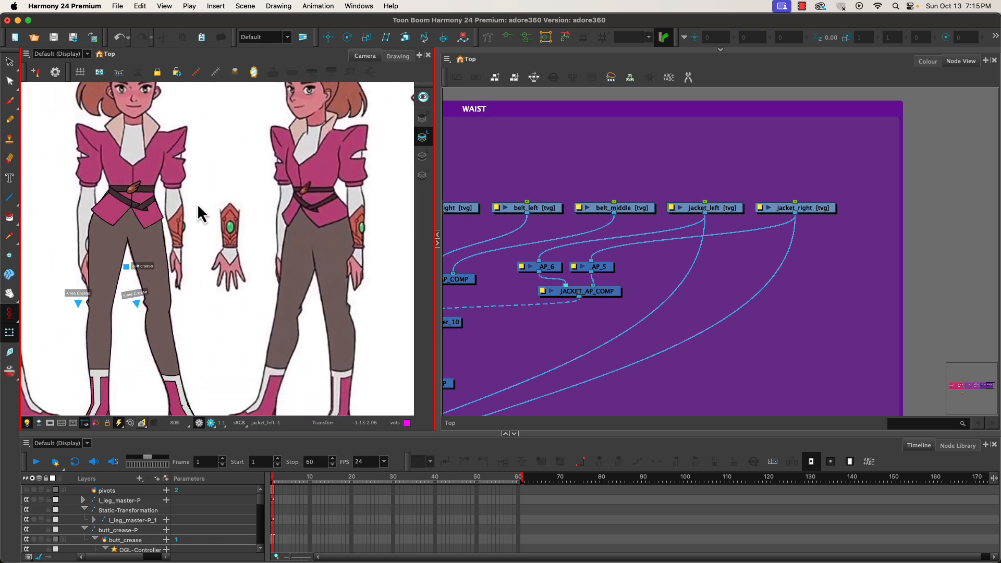
left_click_drag(283, 216, 416, 269)
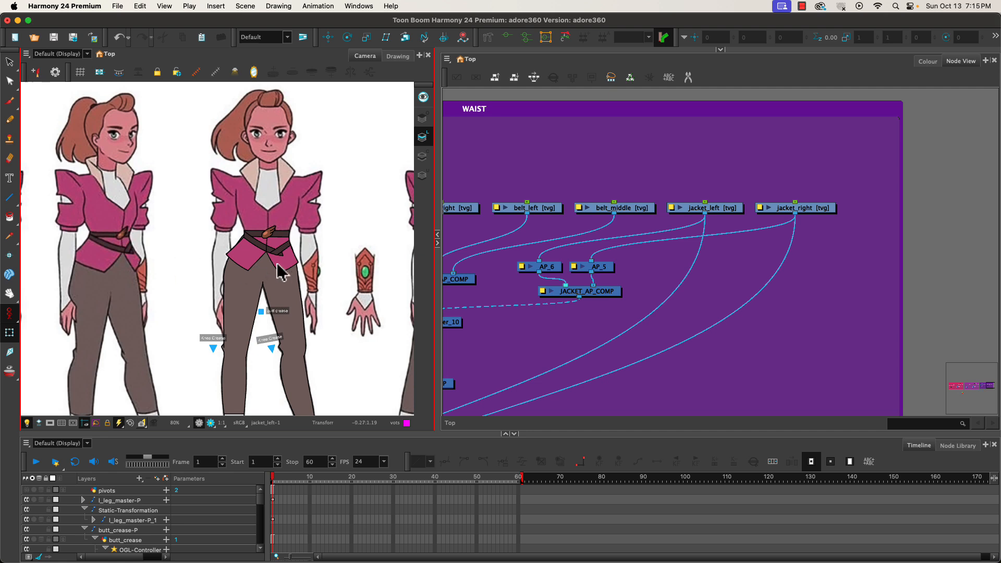
key("space")
mouse_move(291, 263)
left_mouse_down()
mouse_move(166, 251)
mouse_move(297, 262)
left_mouse_up()
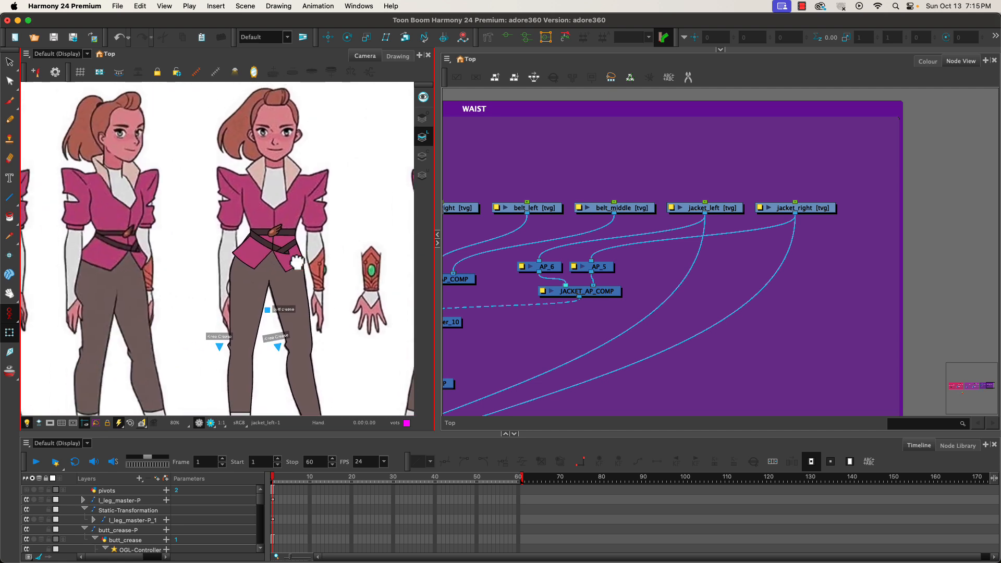
left_click(716, 212)
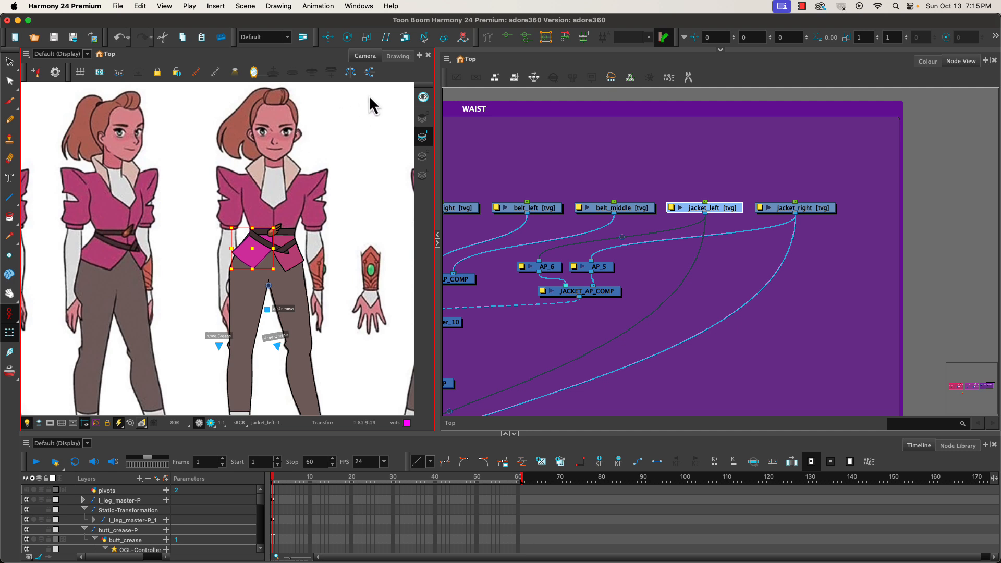
left_click(402, 61)
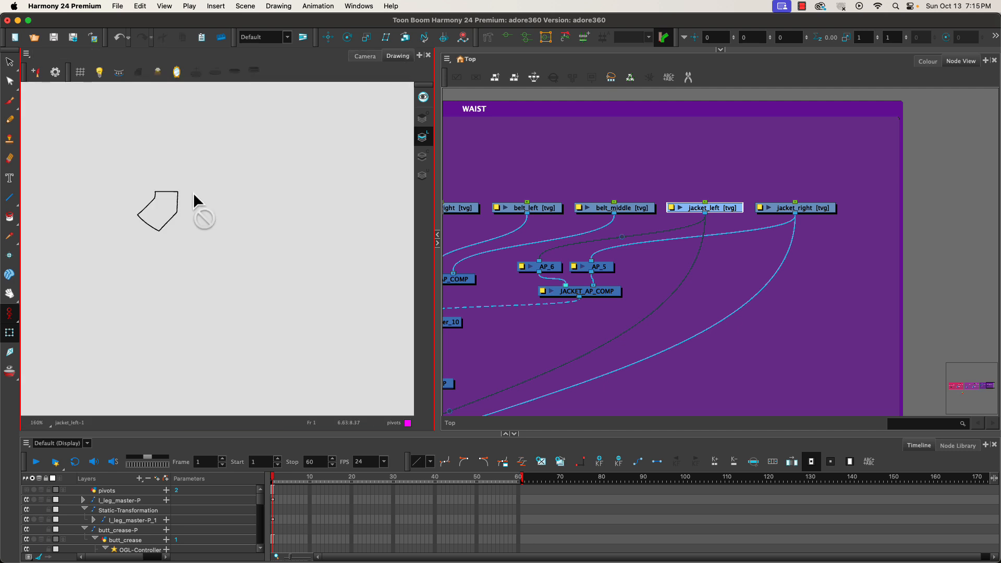
Delete a vertex at the right corner of the jacket_left outline with the Contour Editor.
left_click(10, 81)
scroll(191, 218, "up", 2)
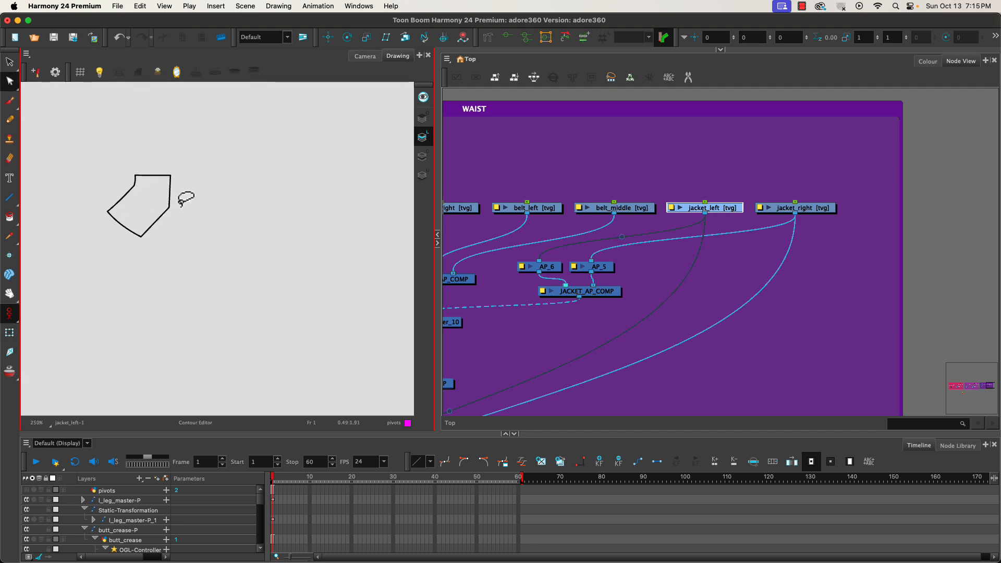
left_click(170, 196)
key("Delete")
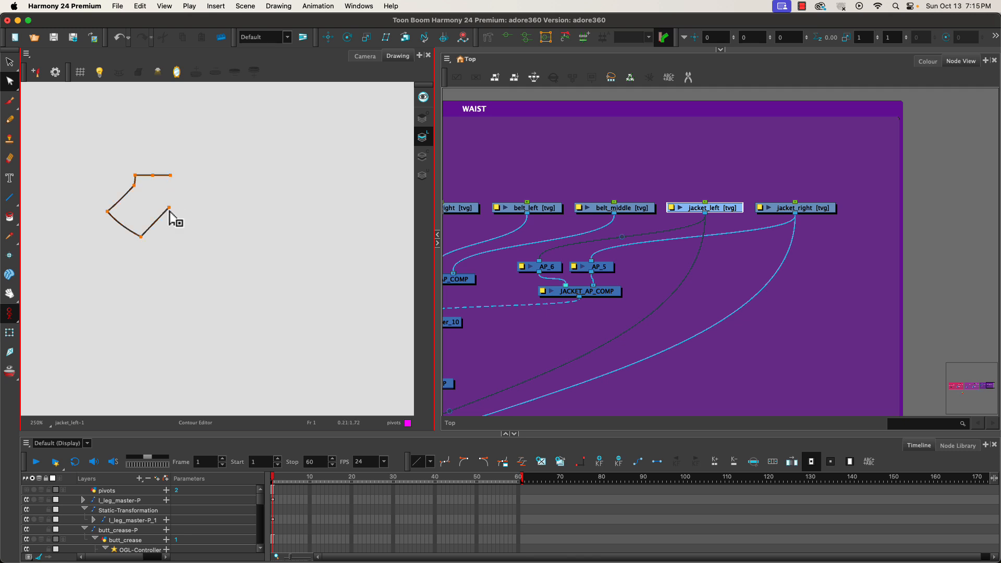
Cut the fill from the jacket_left colour art layer.
left_click(420, 155)
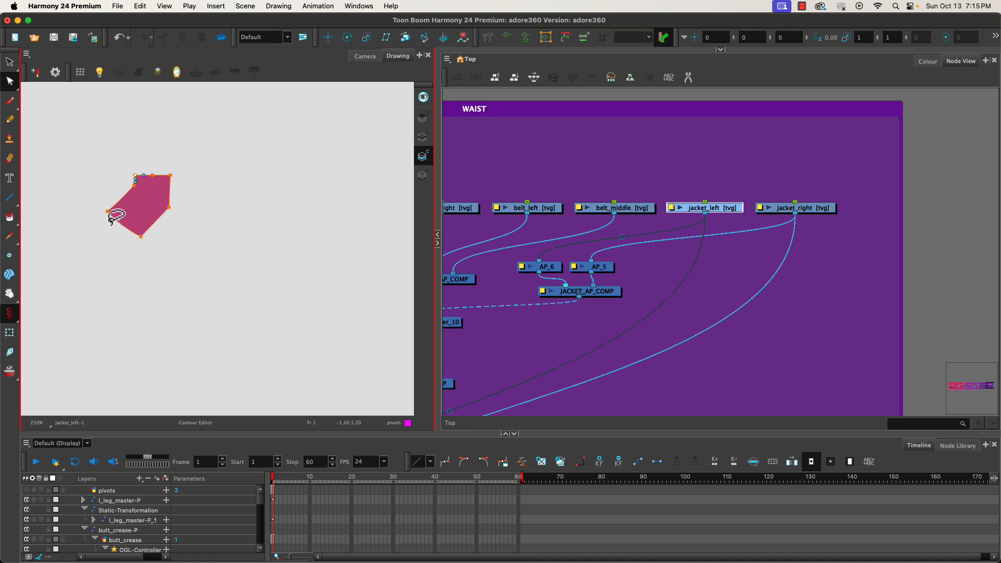
left_click(10, 62)
key("ctrl+x")
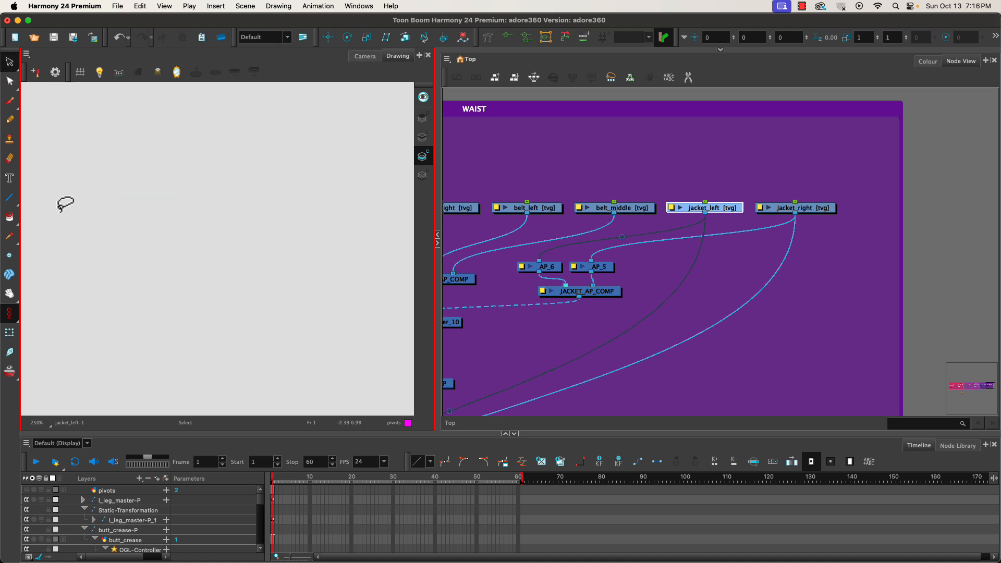
Round the outline's right corner by pulling out a Bezier handle on the line art with the Contour Editor.
left_click(422, 136)
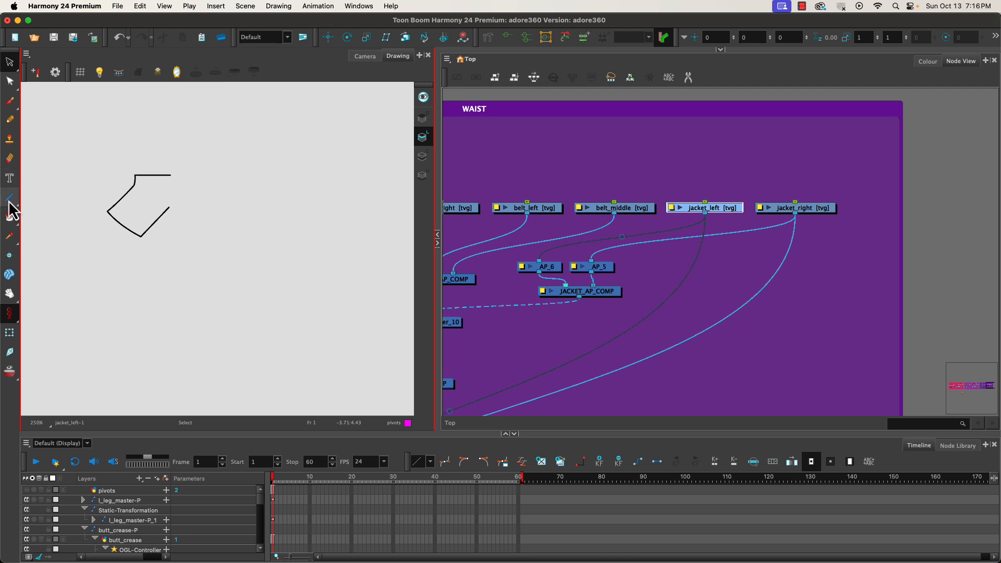
left_click(150, 215)
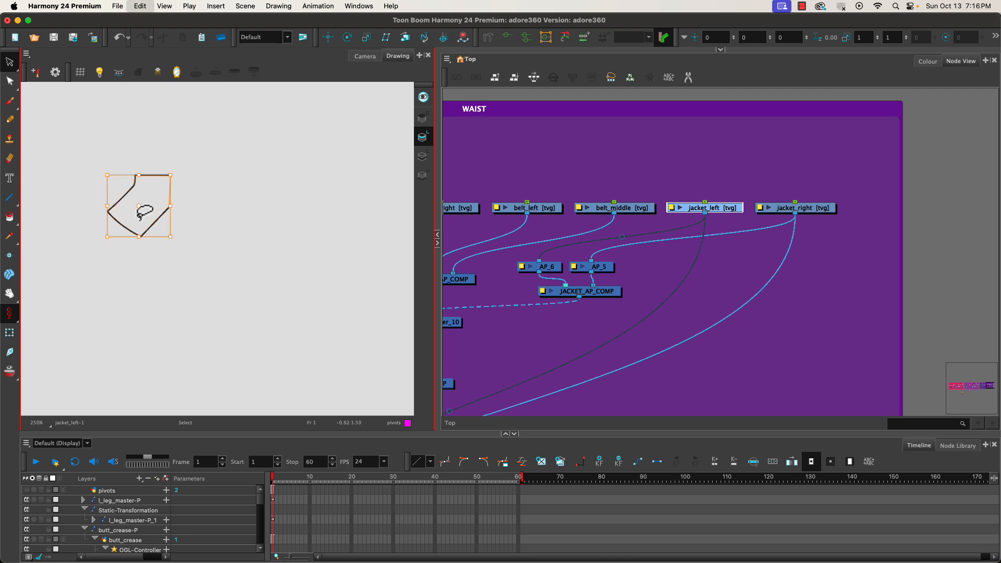
left_click(10, 81)
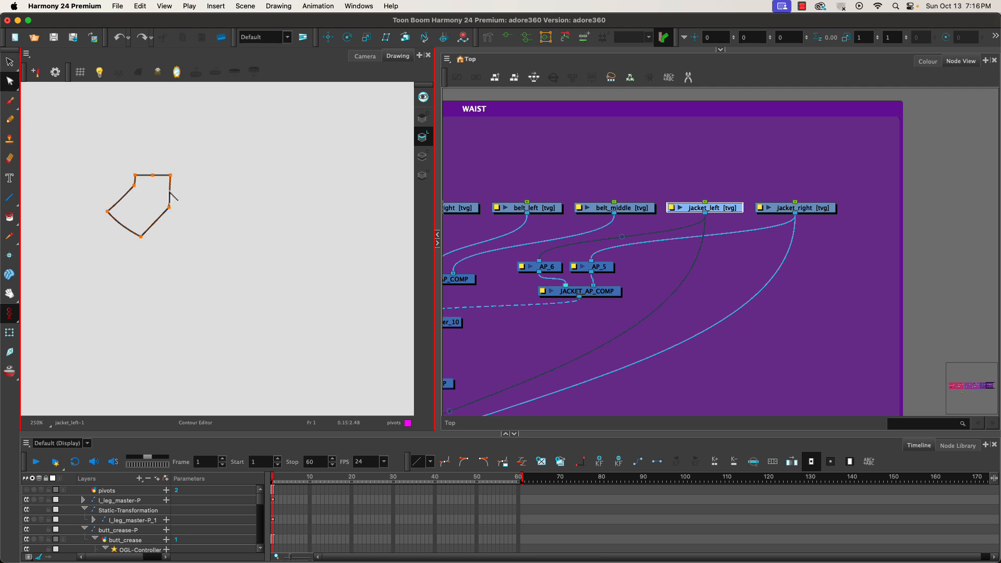
left_click_drag(172, 196, 178, 196)
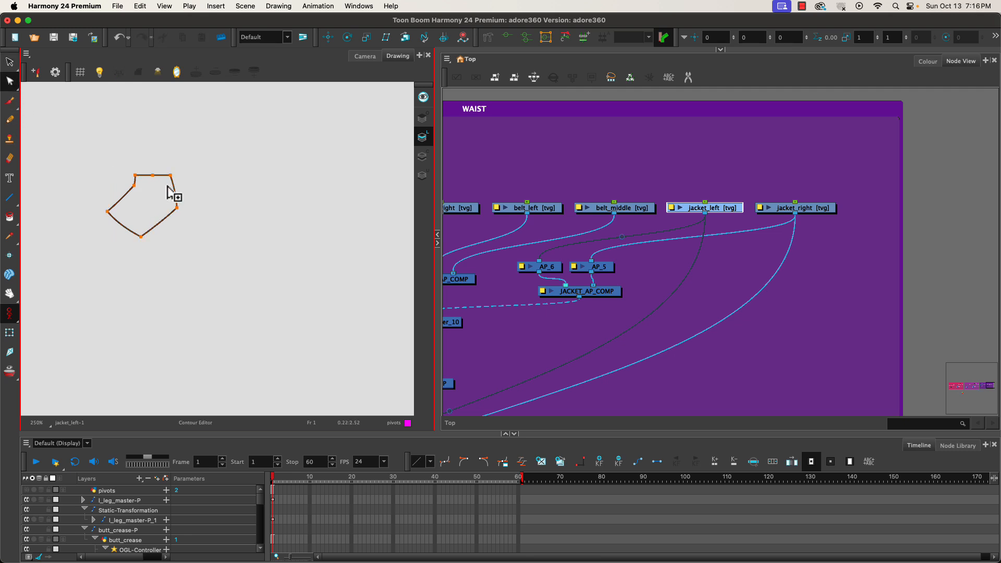
key("super+z")
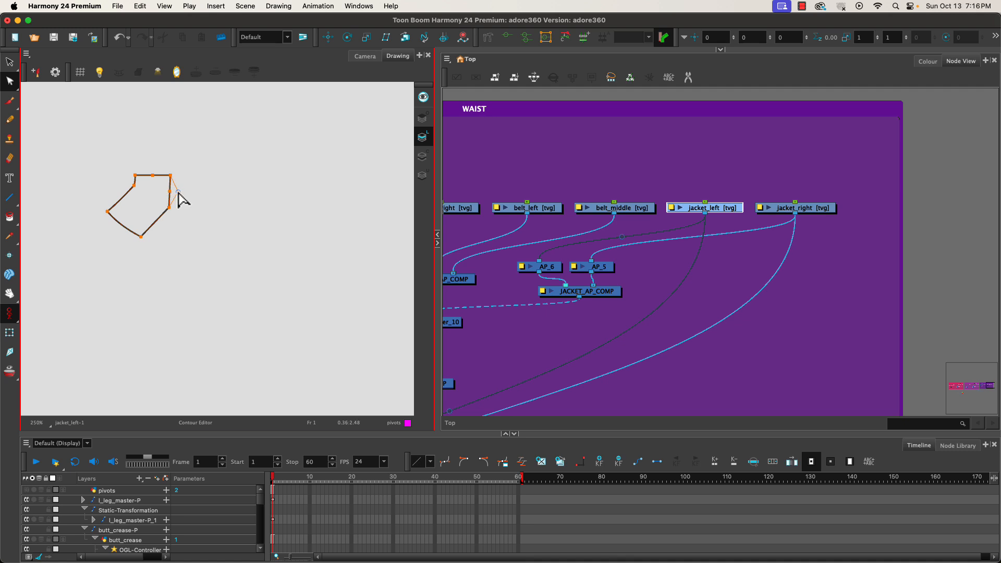
left_click_drag(180, 192, 177, 189)
left_click_drag(182, 181, 177, 197)
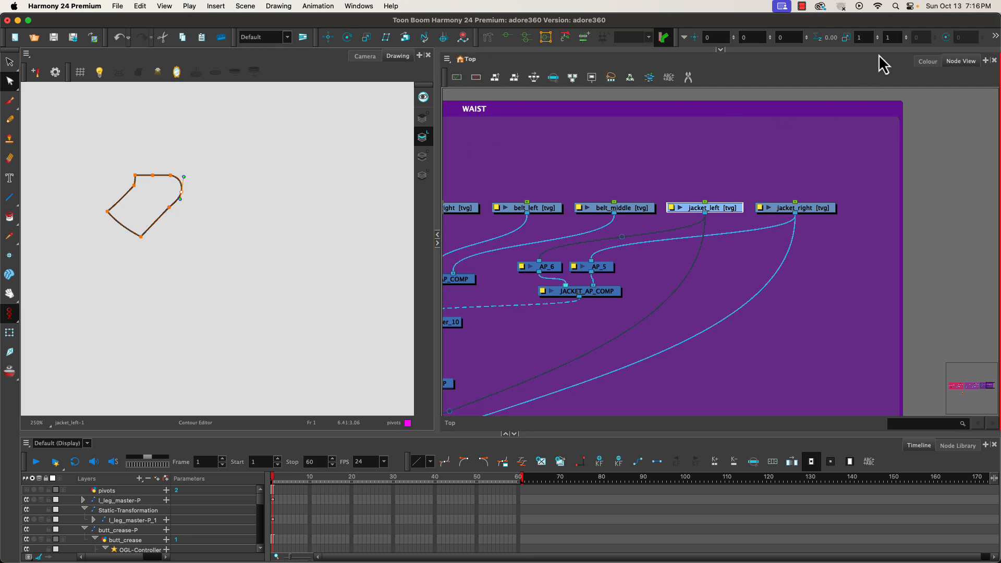
Zoom in and adjust the corner's Bezier handle to refine the rounded curve.
left_click(721, 50)
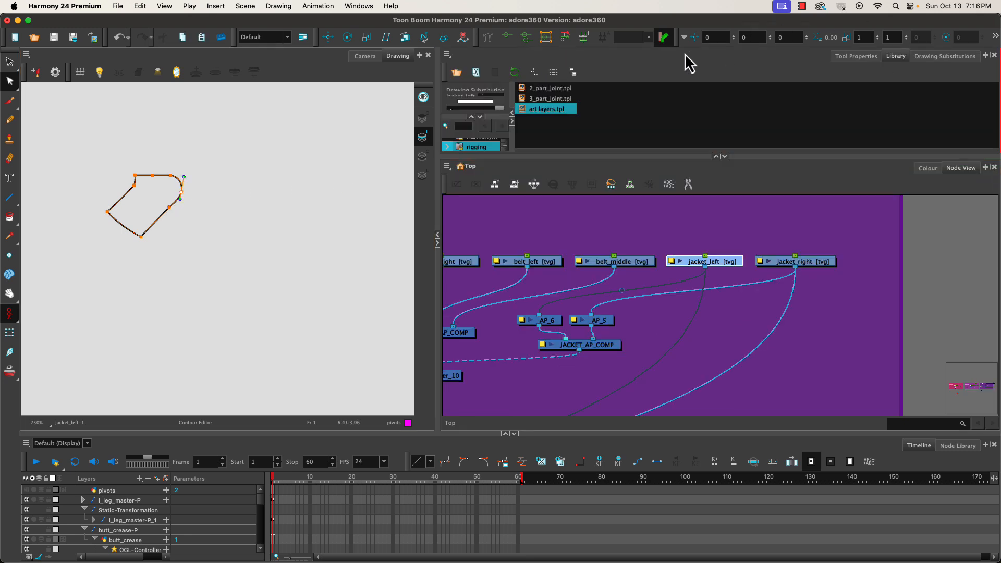
left_click(856, 57)
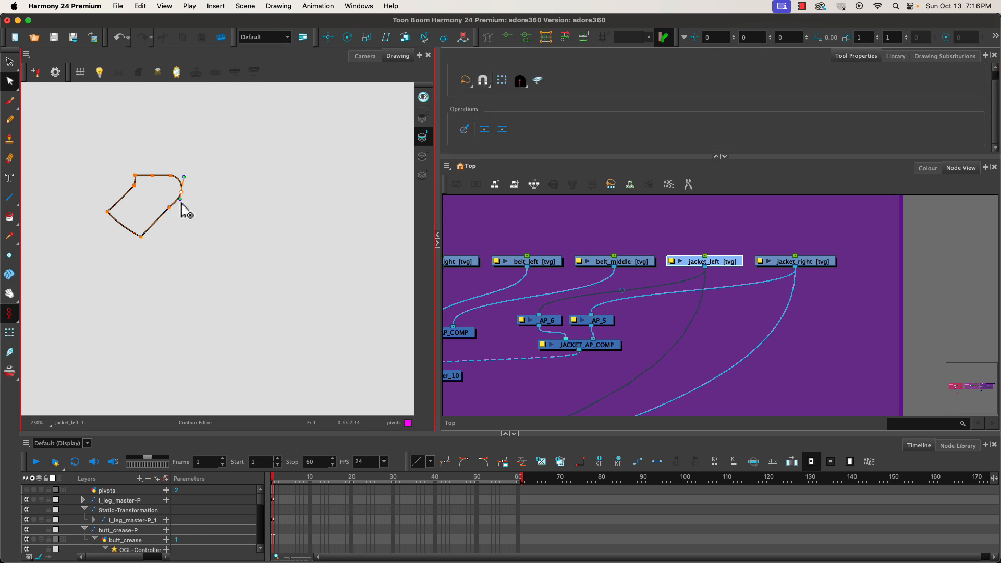
scroll(177, 193, "up", 6)
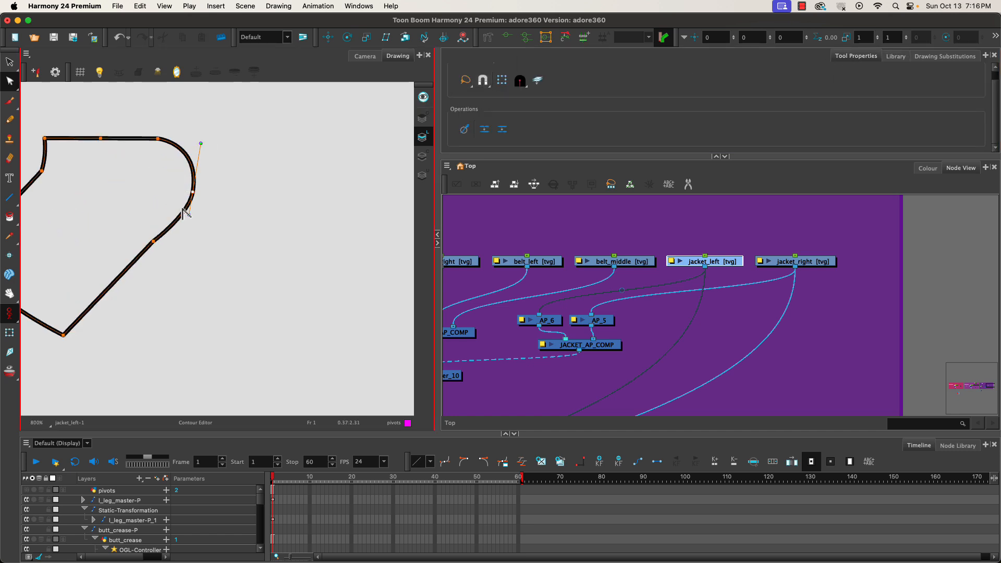
mouse_move(191, 217)
left_mouse_down()
mouse_move(197, 228)
mouse_move(187, 214)
left_mouse_up()
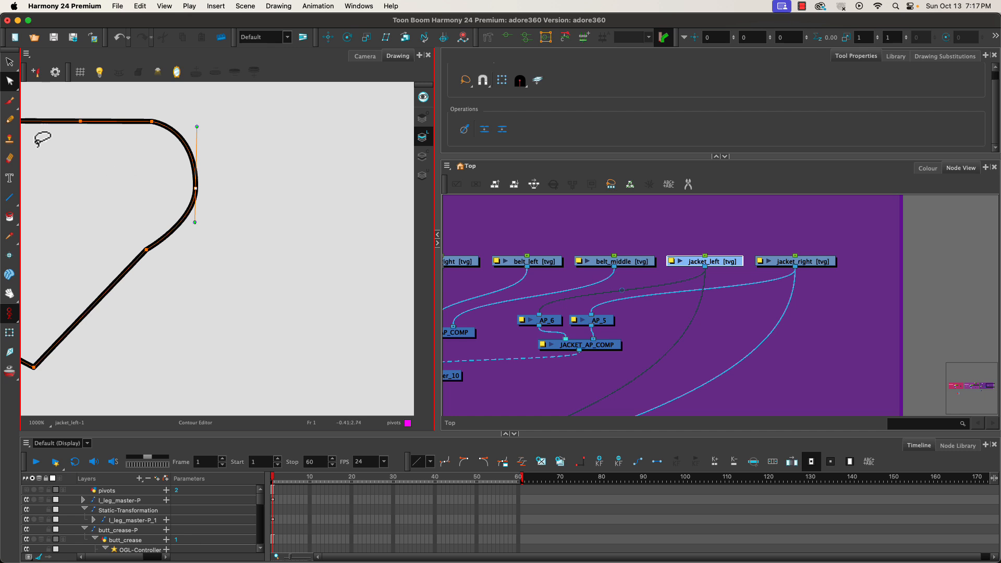
Delete two vertices along the outline's rounded corner on the line art.
left_click(9, 62)
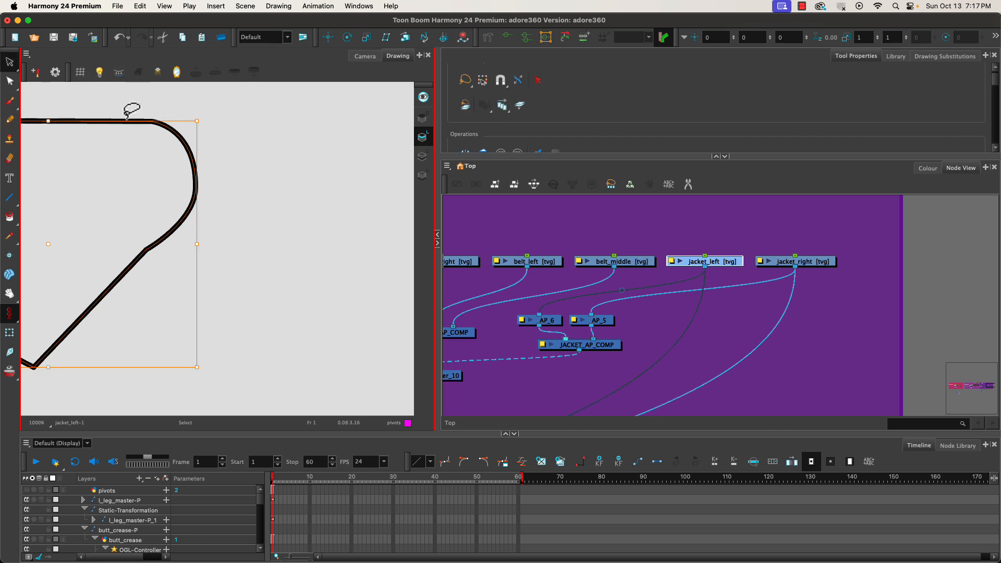
left_click(9, 81)
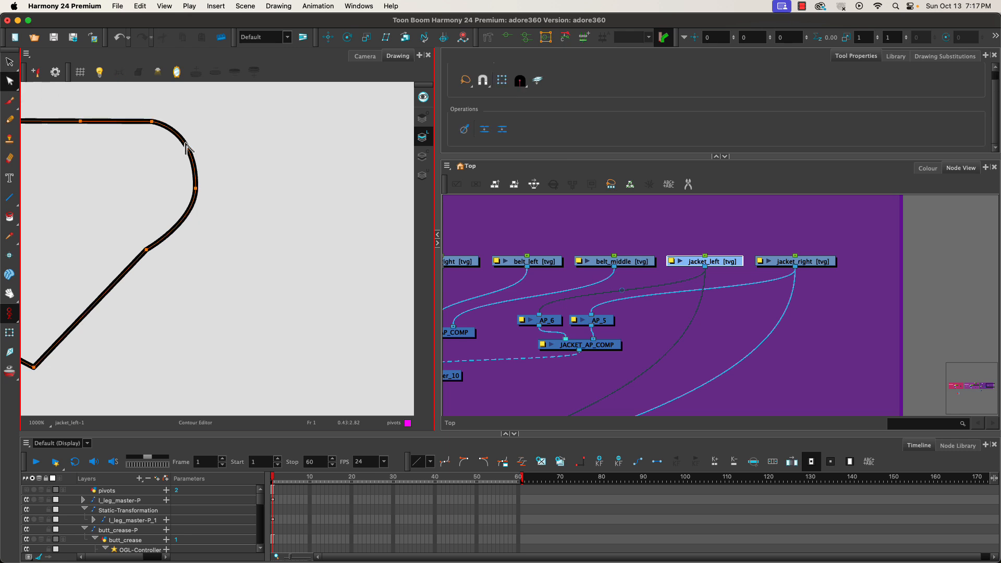
left_click(192, 183)
key("Delete")
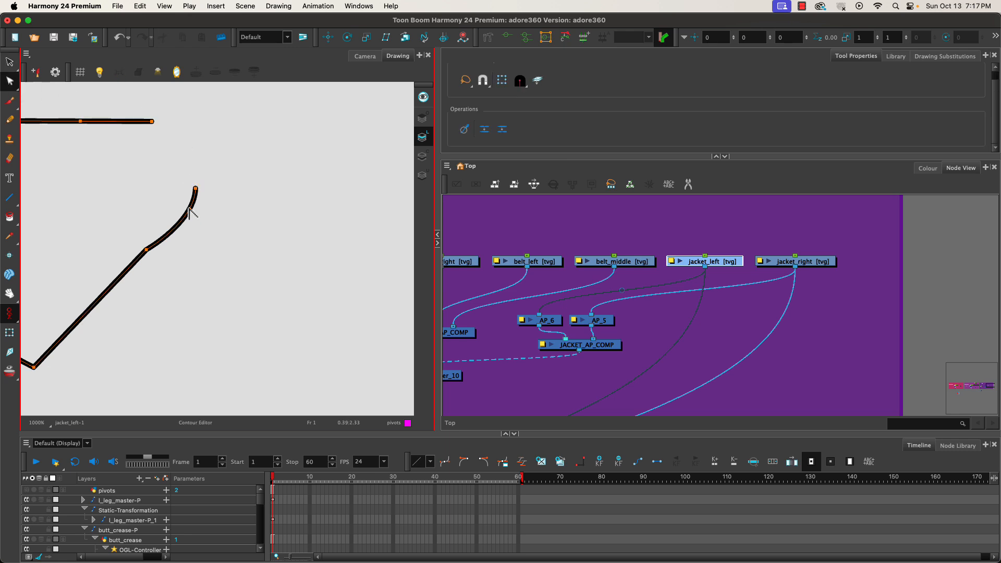
left_click(189, 211)
key("Delete")
left_click(421, 159)
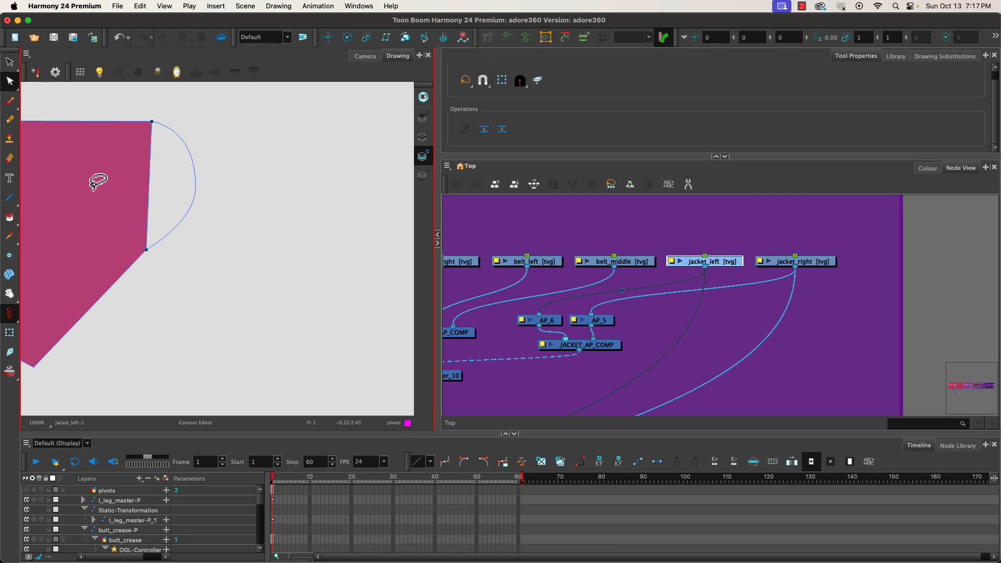
Undo the last vertex deletion on the jacket_left line art.
left_click(365, 56)
left_click(395, 58)
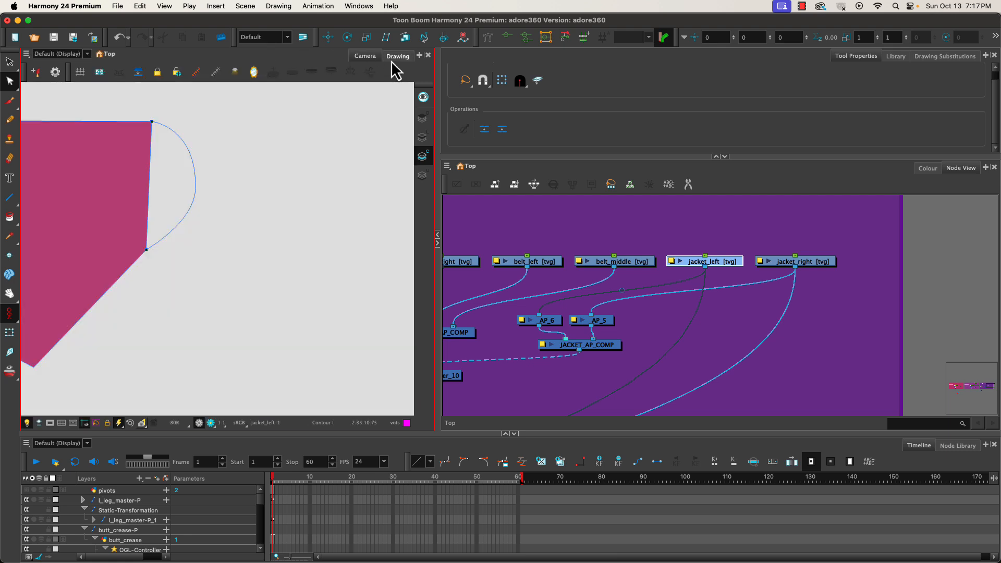
left_click(423, 138)
key("l")
key("super+z")
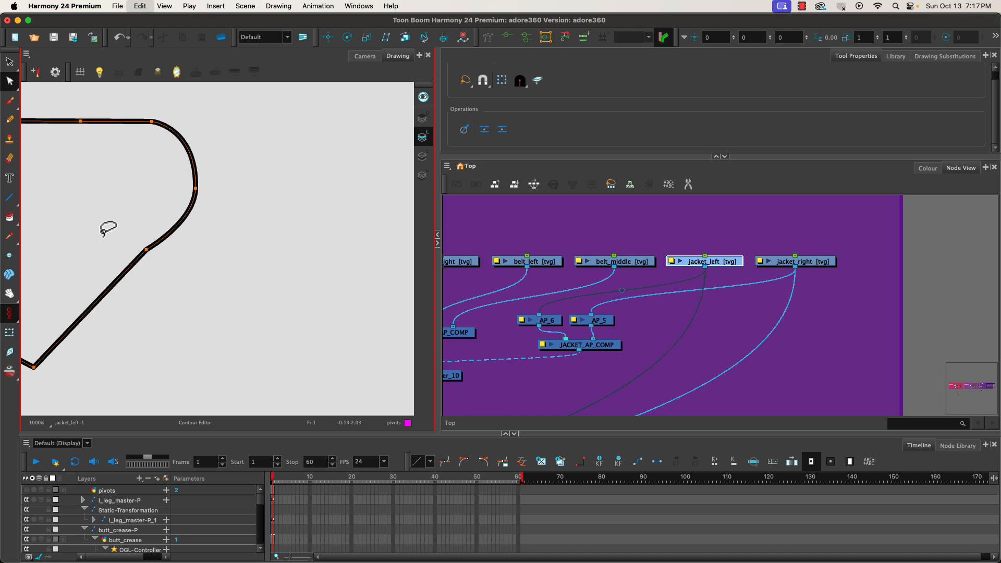
Select and delete the old fill on the jacket_left colour art layer.
left_click(423, 157)
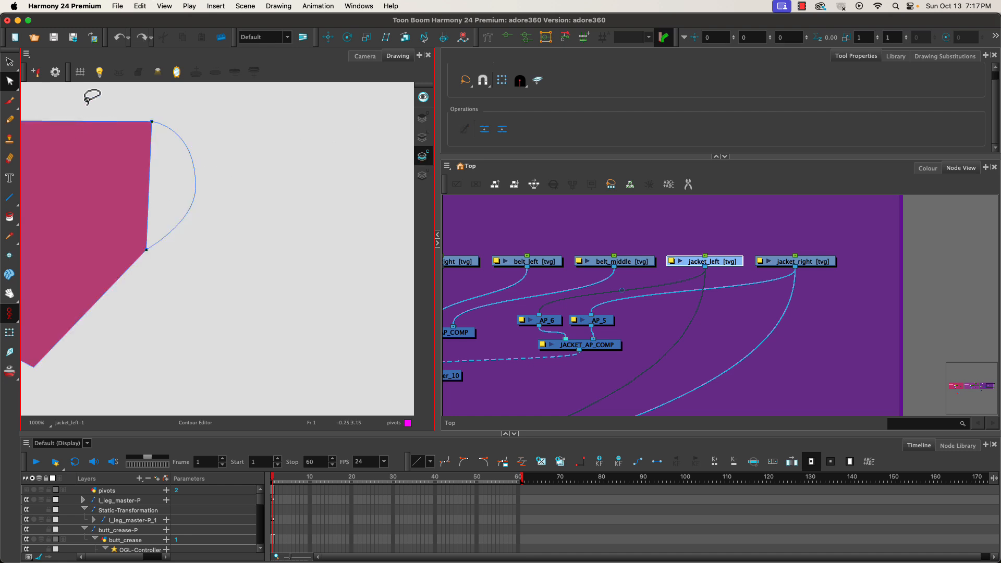
mouse_move(89, 95)
left_mouse_down()
mouse_move(168, 293)
mouse_move(151, 245)
left_mouse_up()
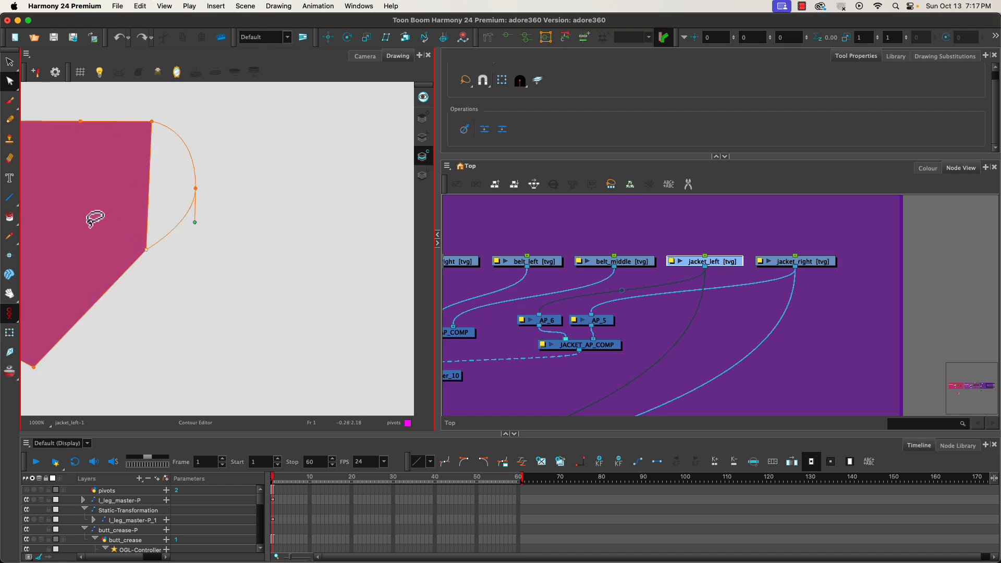
key("super+a")
key("Delete")
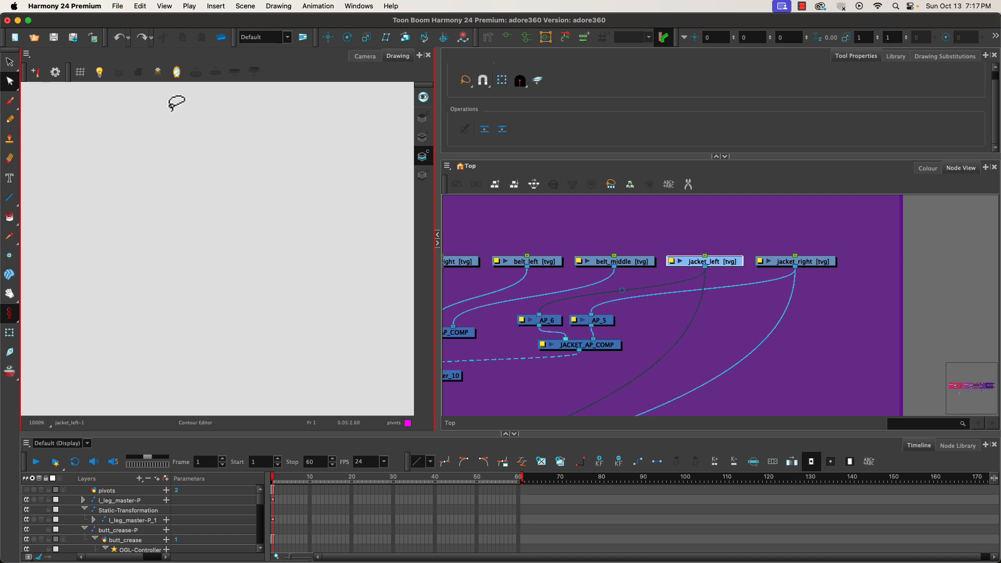
Fill the jacket_left shape with the jacket colour on its colour art layer using the Paint tool.
left_click(423, 137)
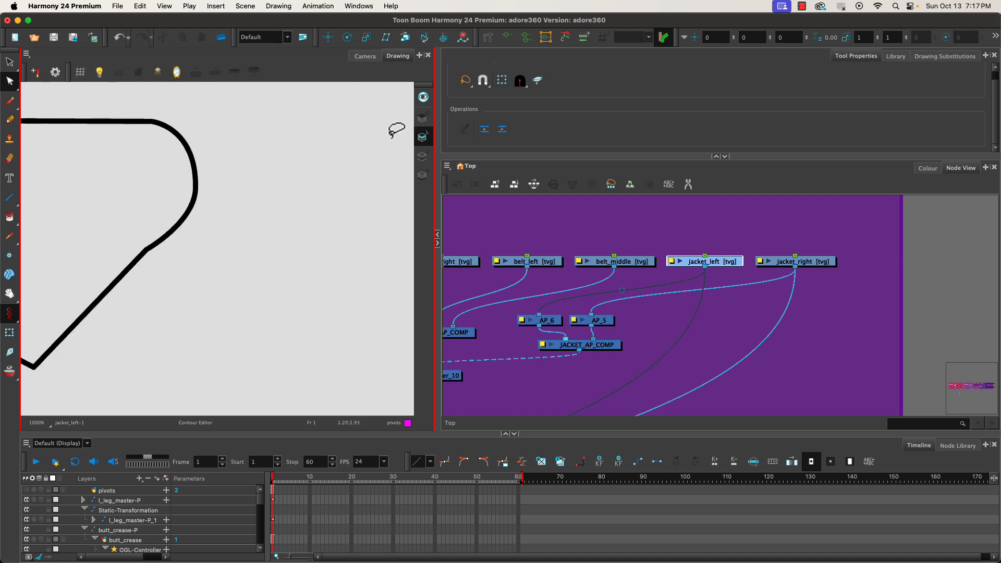
left_click_drag(130, 108, 182, 172)
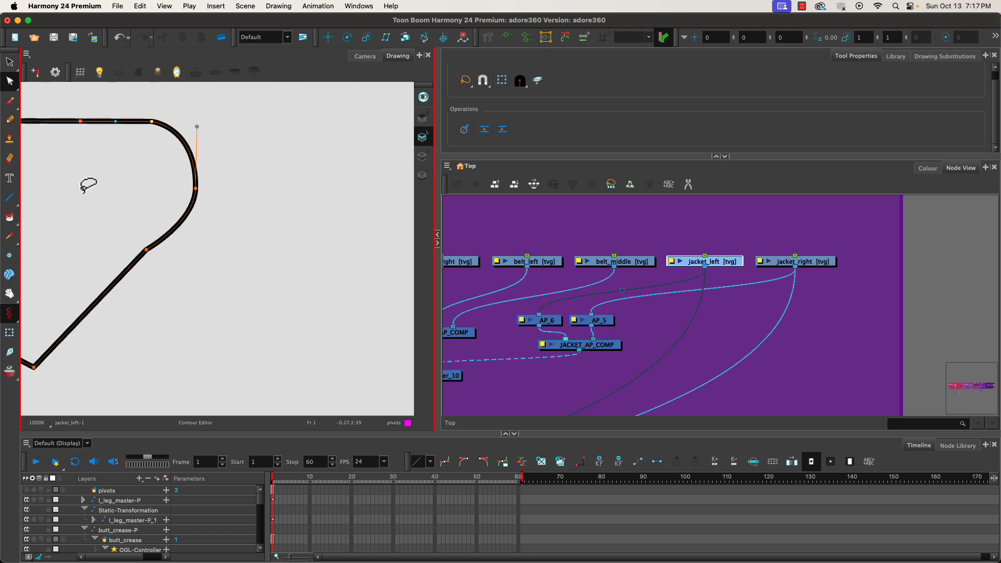
left_click(10, 62)
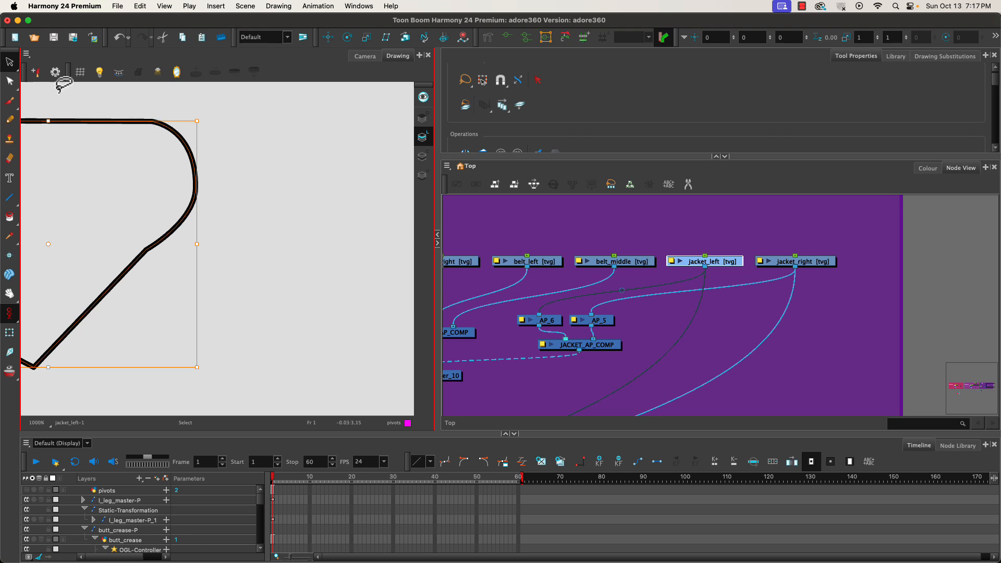
left_click(422, 156)
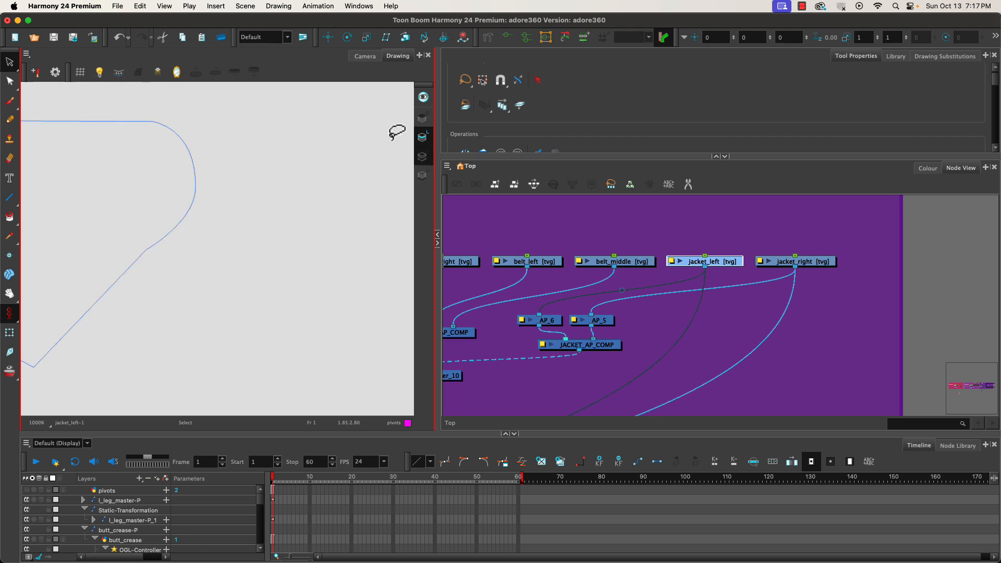
left_click(928, 168)
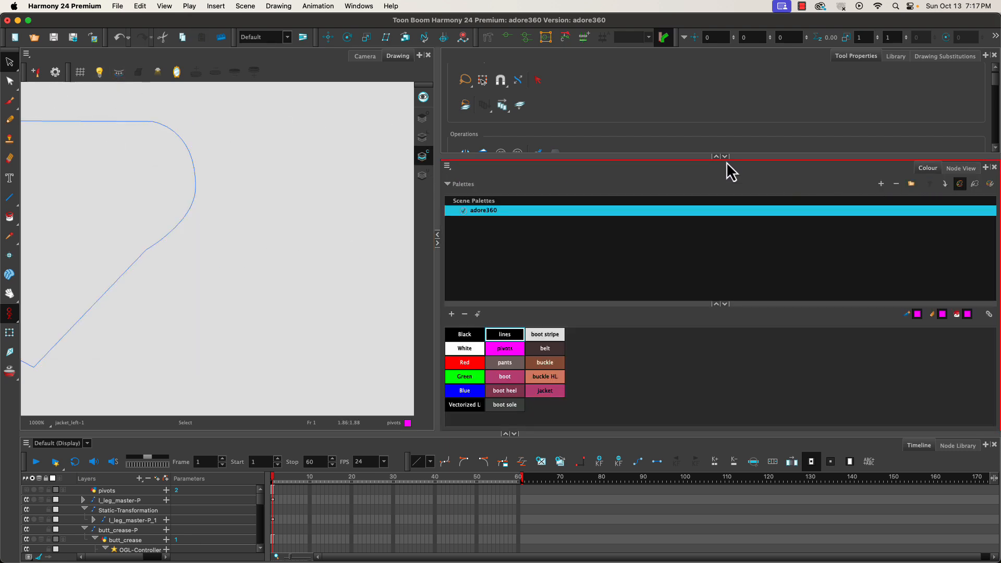
left_click(541, 394)
left_click(9, 216)
left_click(85, 234)
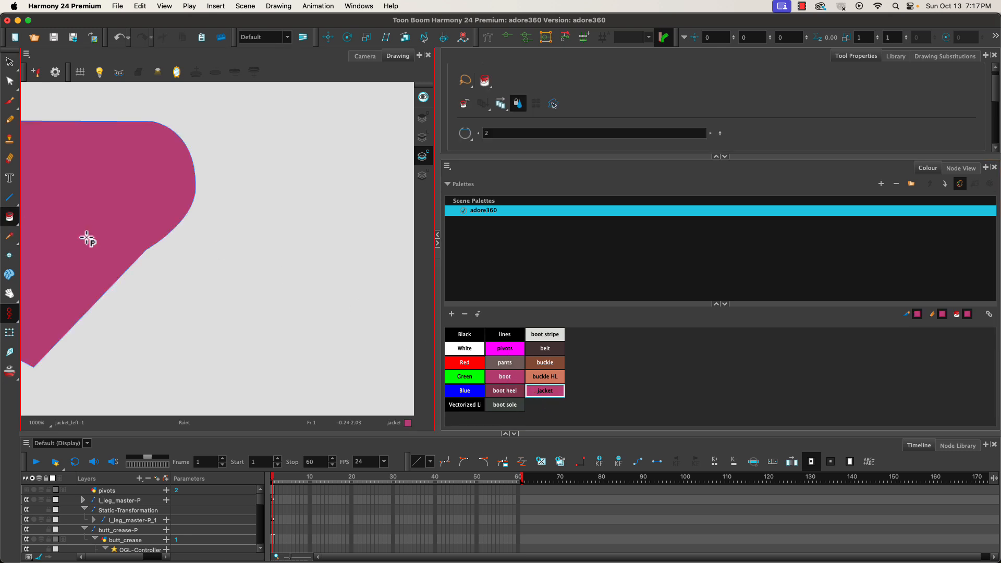
Select and delete the old fill on the jacket_right colour art layer.
left_click(958, 168)
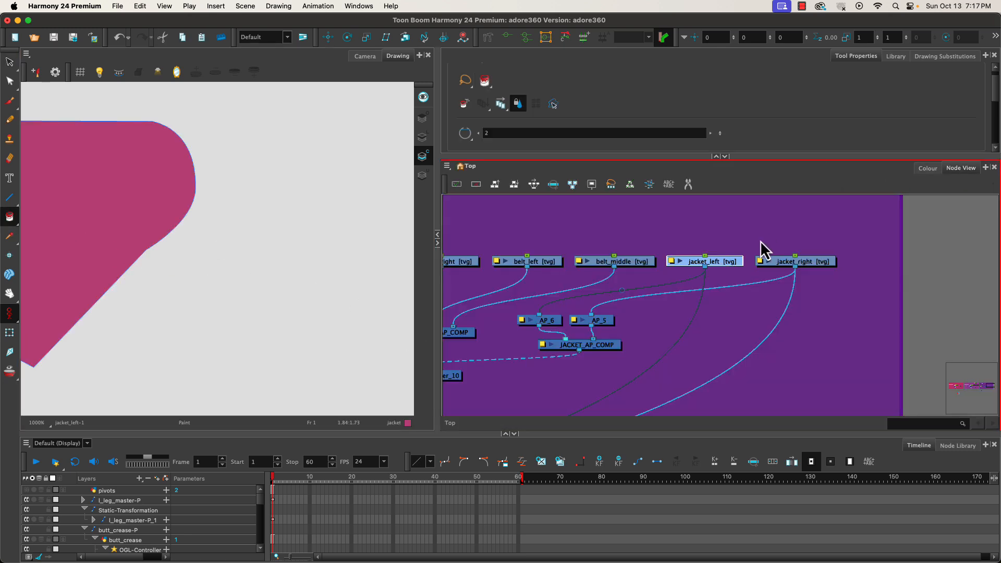
left_click(789, 263)
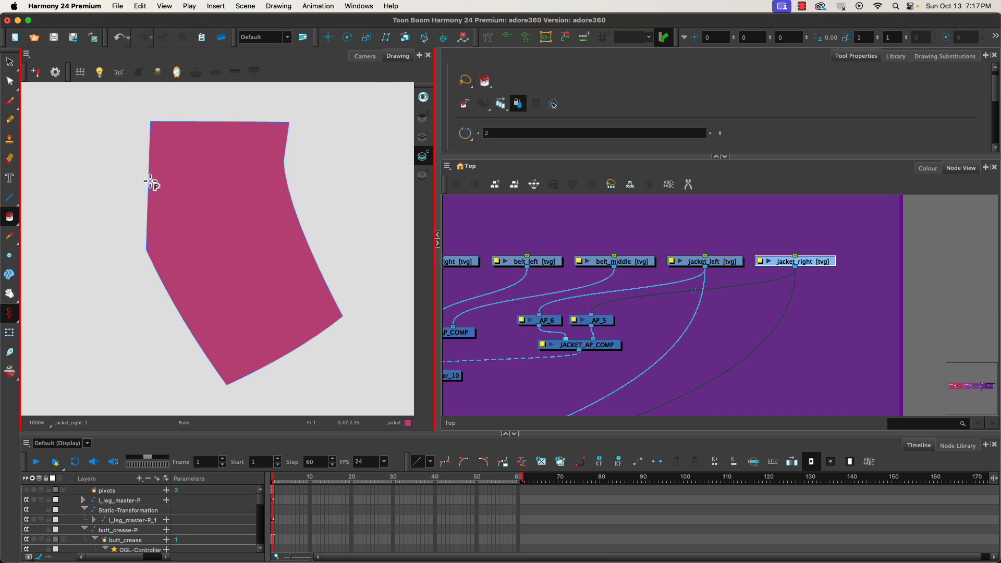
left_click(10, 62)
left_click(233, 252)
key("Delete")
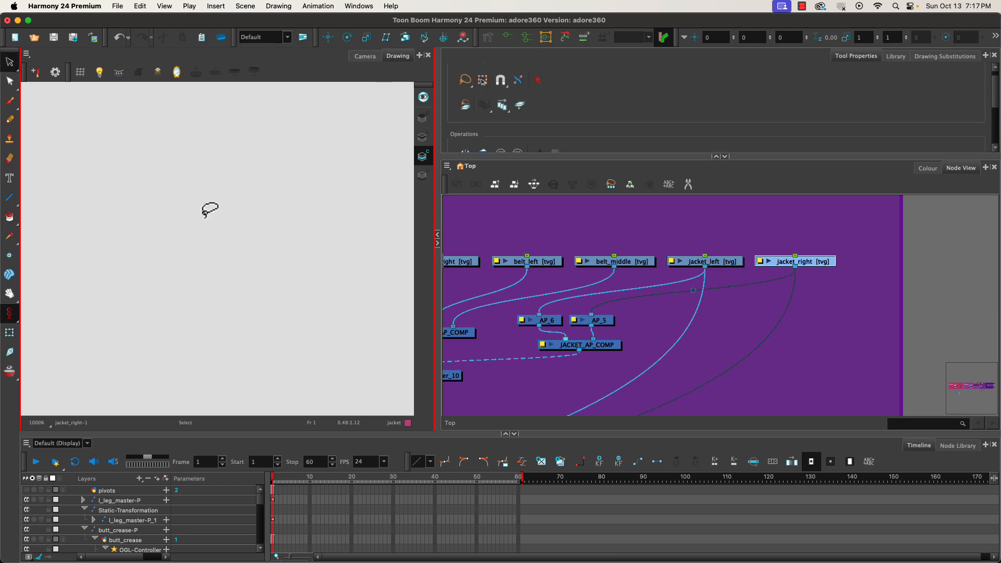
Reshape the jacket_right line art's upper-left corner into a rounded curve with the Contour Editor.
left_click(423, 137)
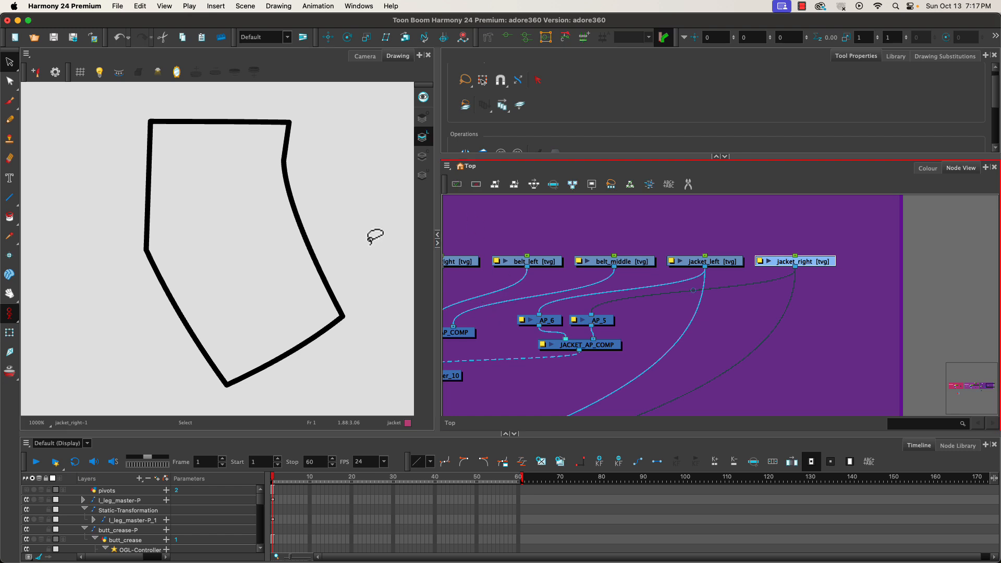
left_click(9, 81)
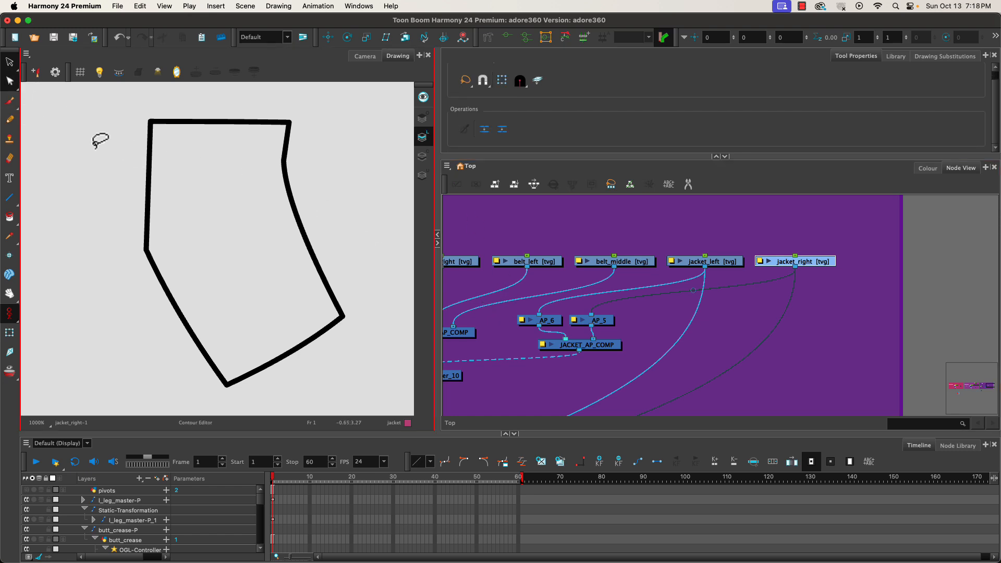
left_click(150, 188)
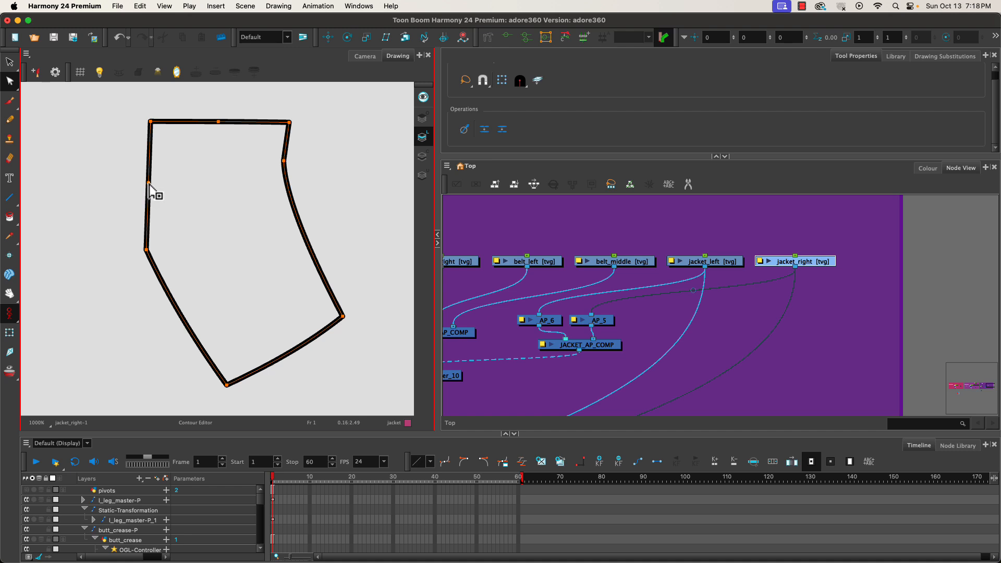
left_click_drag(148, 182, 115, 212)
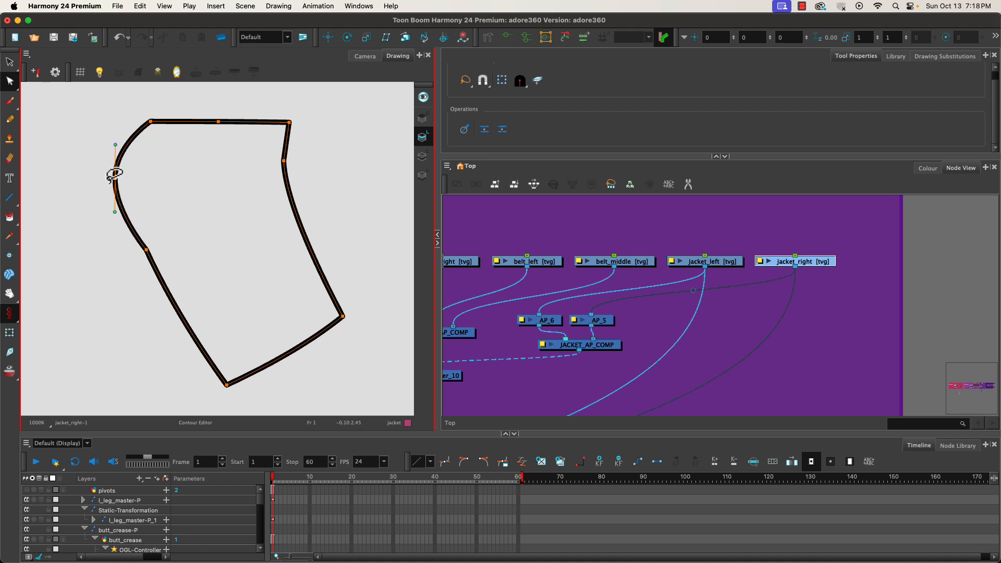
mouse_move(114, 146)
left_mouse_down()
mouse_move(118, 122)
mouse_move(117, 130)
left_mouse_up()
left_click(150, 123)
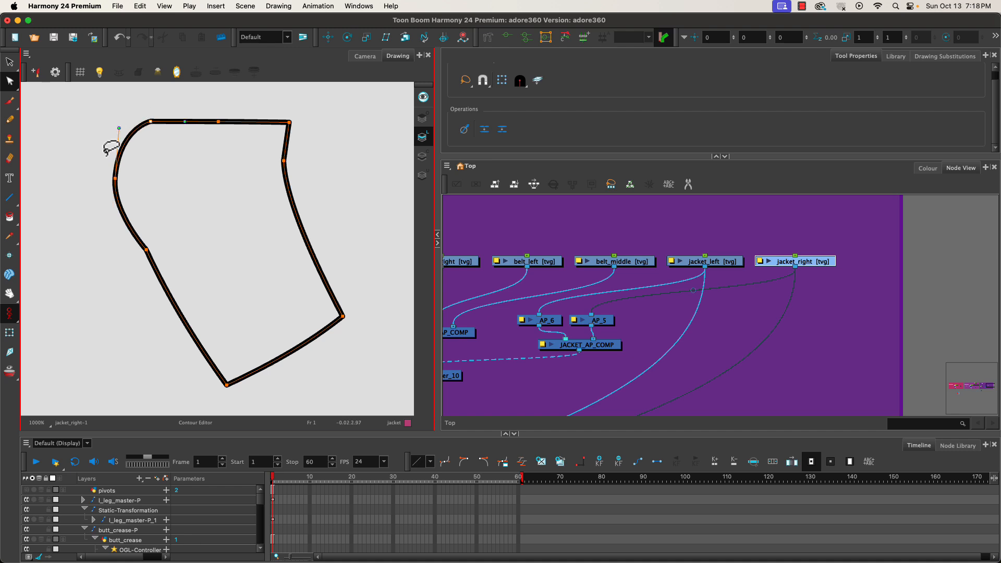
left_click(116, 178)
left_click_drag(112, 217, 115, 239)
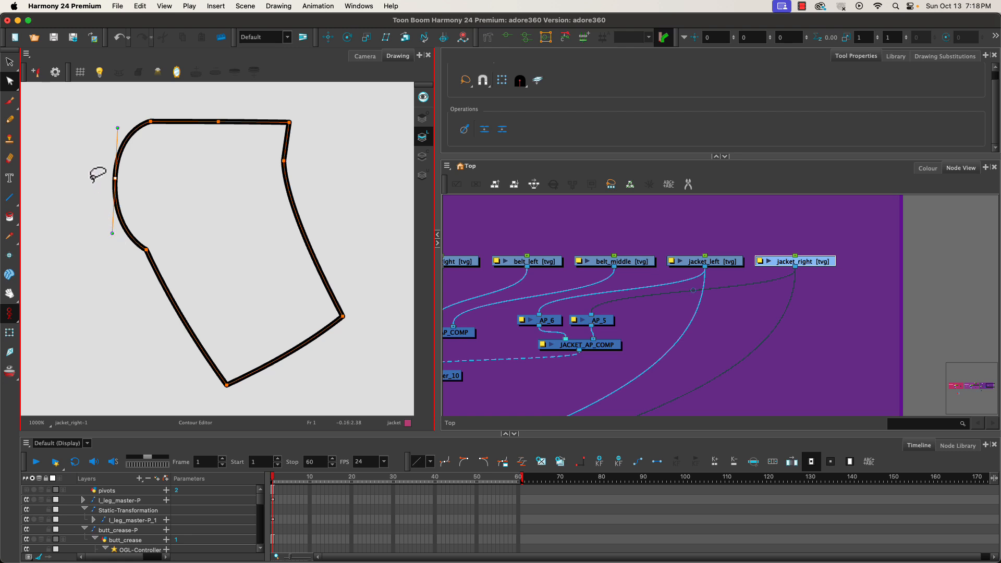
left_click_drag(115, 179, 104, 177)
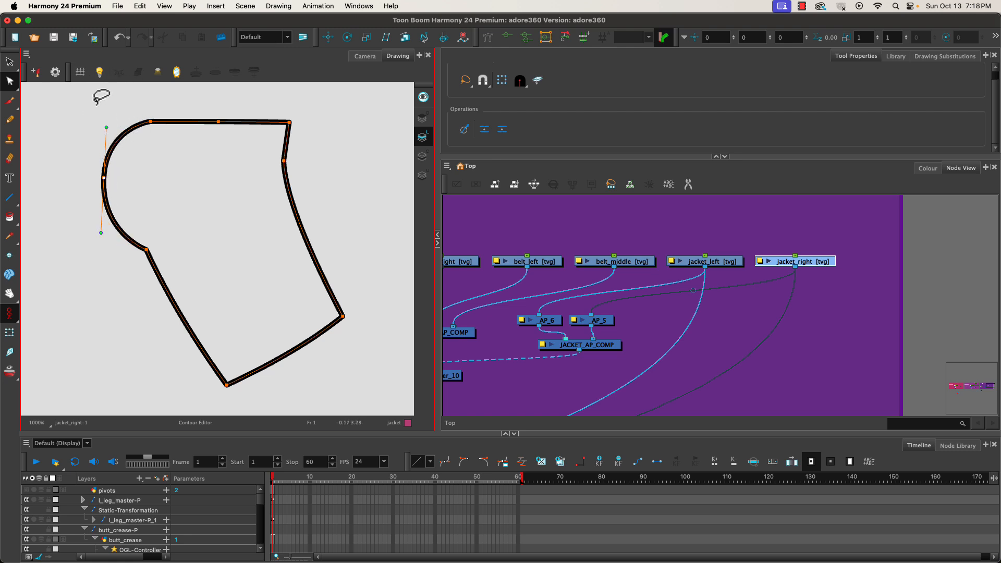
Delete two vertices along the rounded corner of the jacket_right line art.
left_click(9, 61)
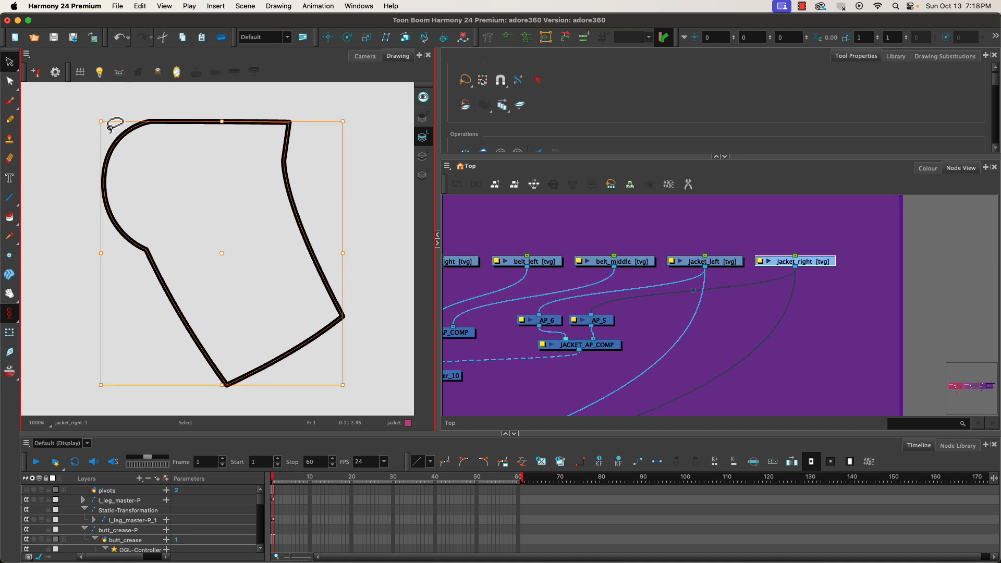
left_click(9, 81)
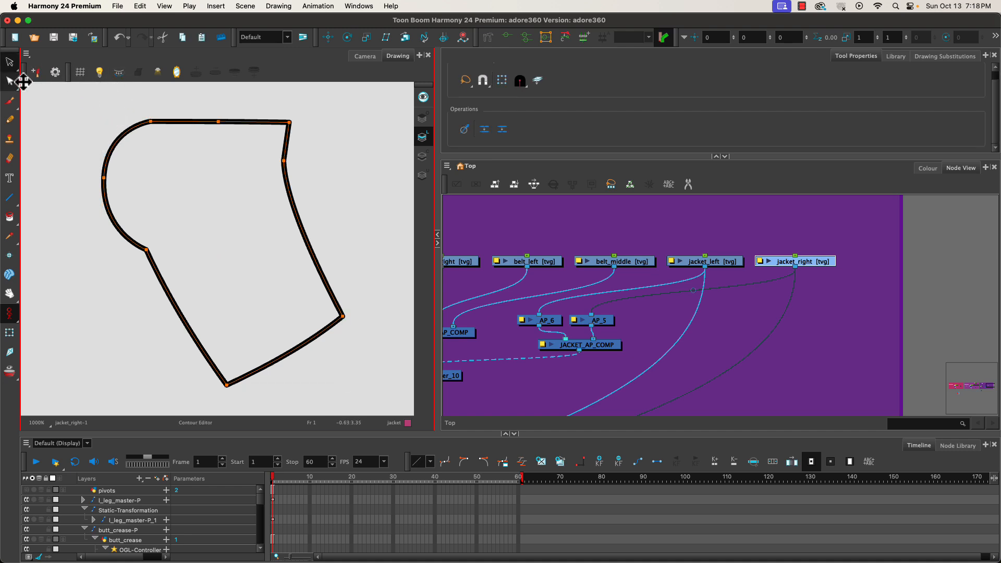
left_click(118, 141)
key("Delete")
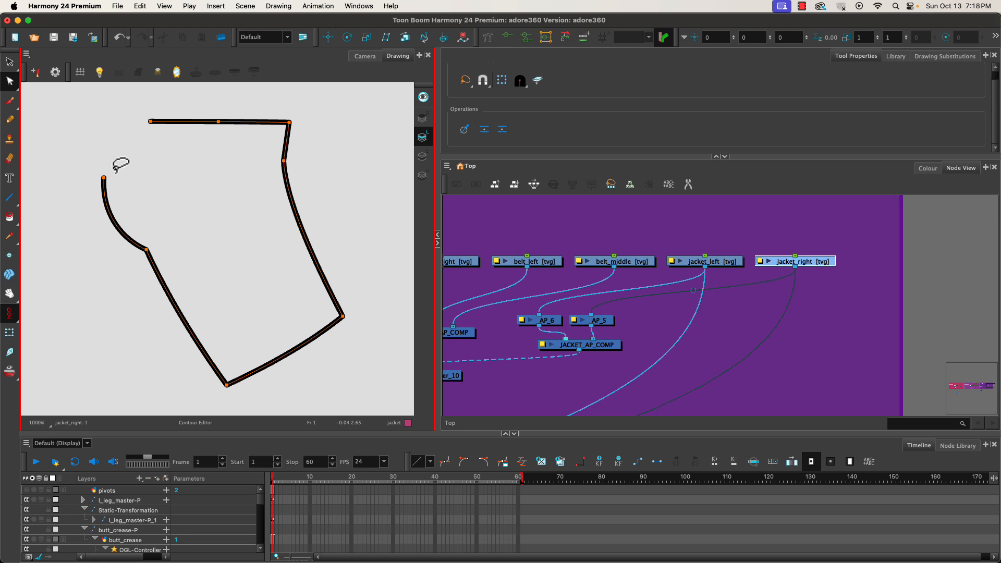
left_click(104, 198)
key("Delete")
Fill the jacket_right shape with the jacket colour on its colour art layer using the Paint tool.
left_click(423, 155)
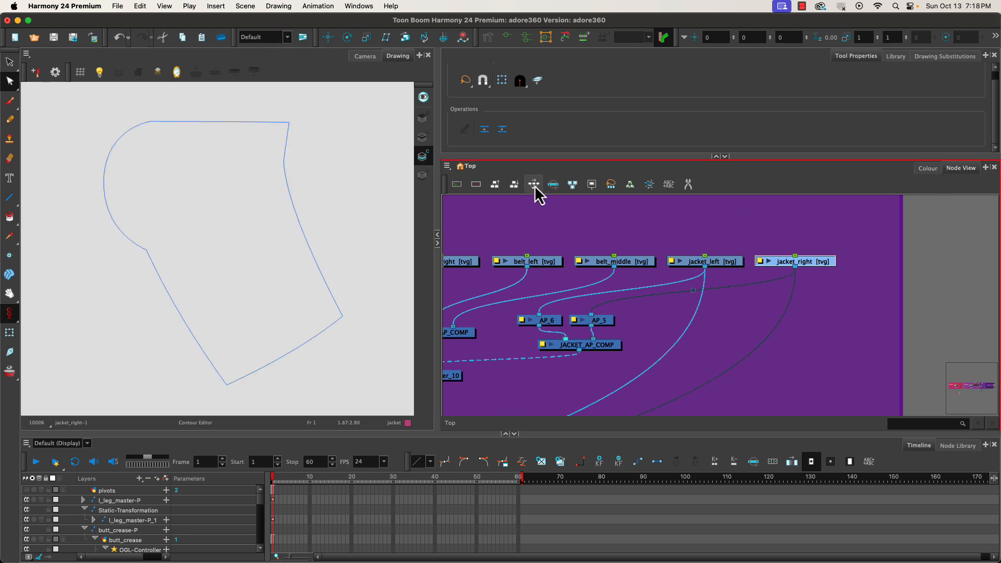
left_click(9, 217)
left_click(201, 247)
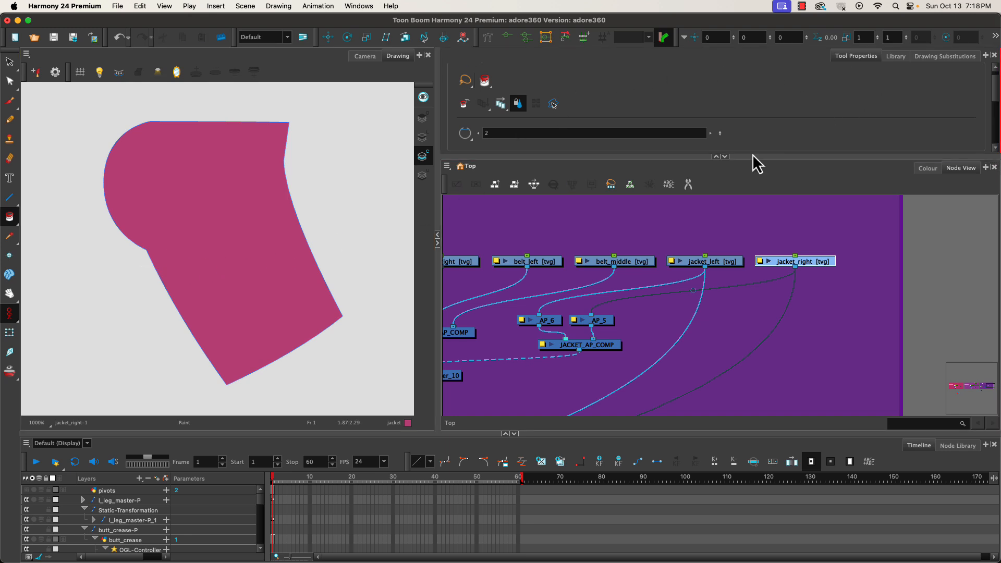
Select the jacket_left drawing and delete two vertices along its rounded corner on the line art.
left_click(363, 55)
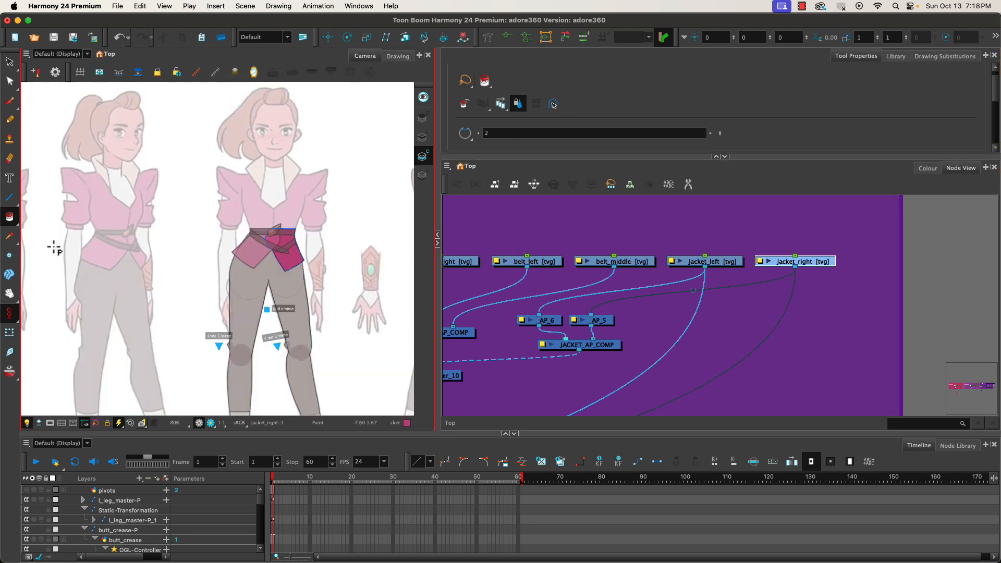
left_click(9, 332)
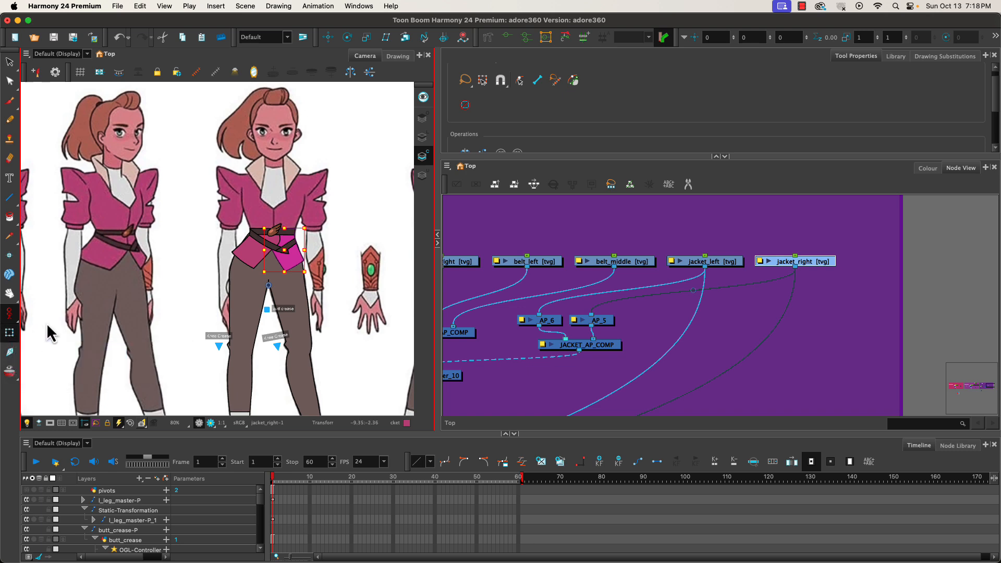
left_click(422, 138)
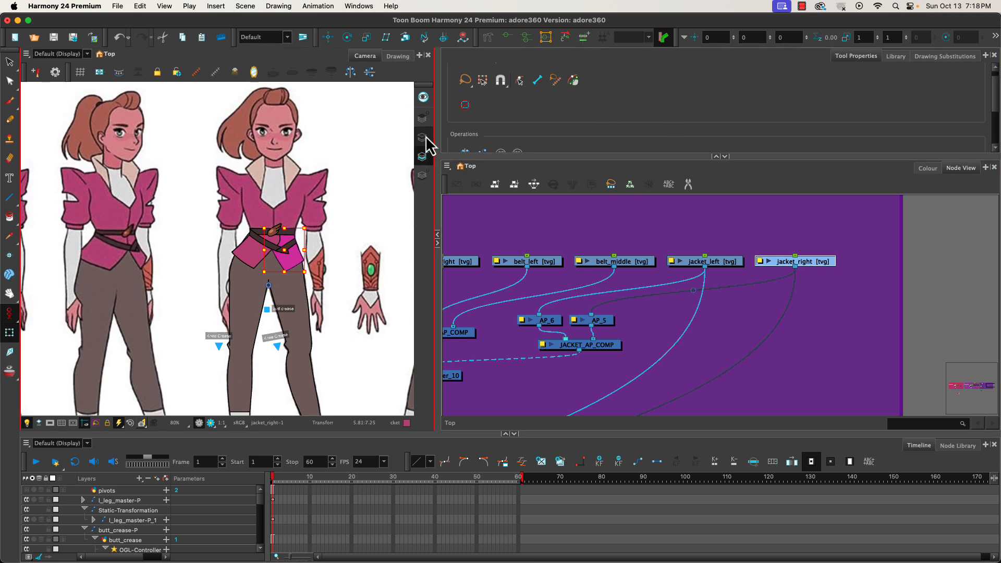
left_click(251, 257)
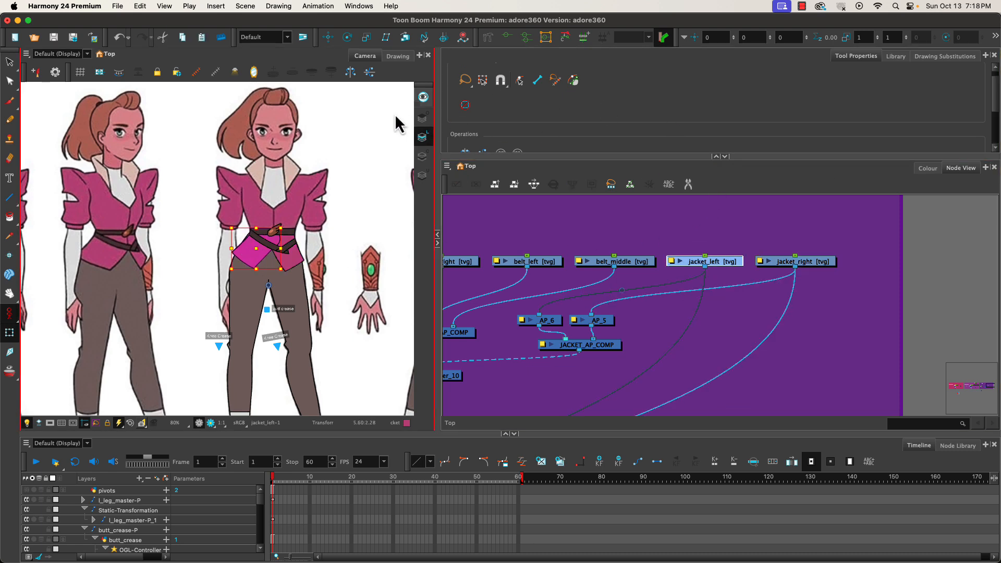
left_click(400, 57)
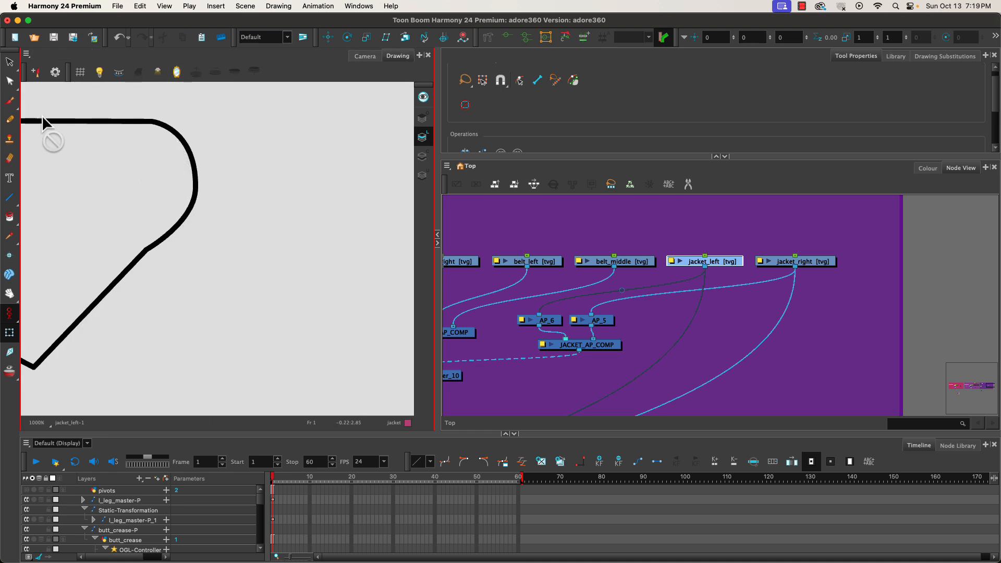
left_click(10, 80)
left_click(195, 209)
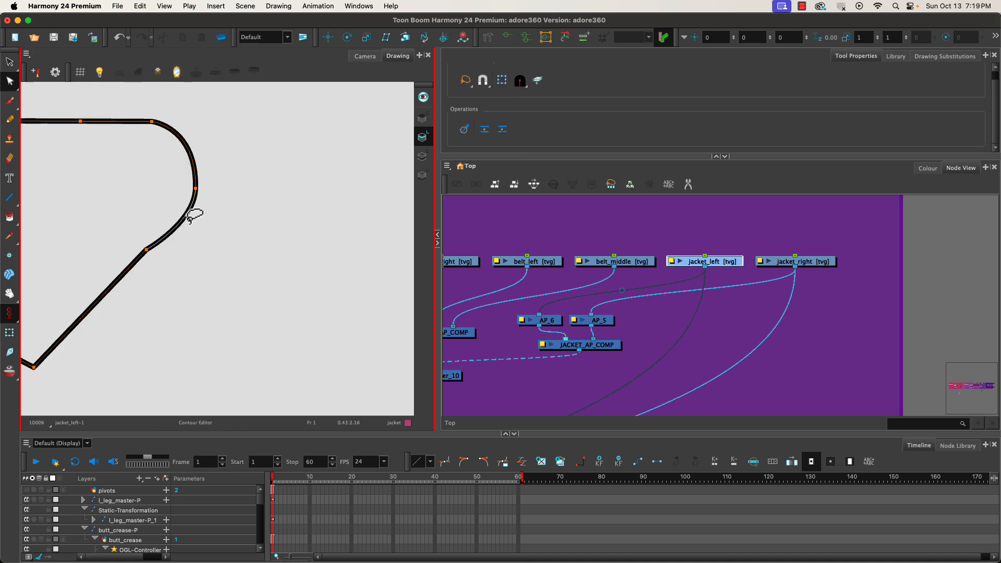
key("Delete")
left_click(194, 168)
key("Delete")
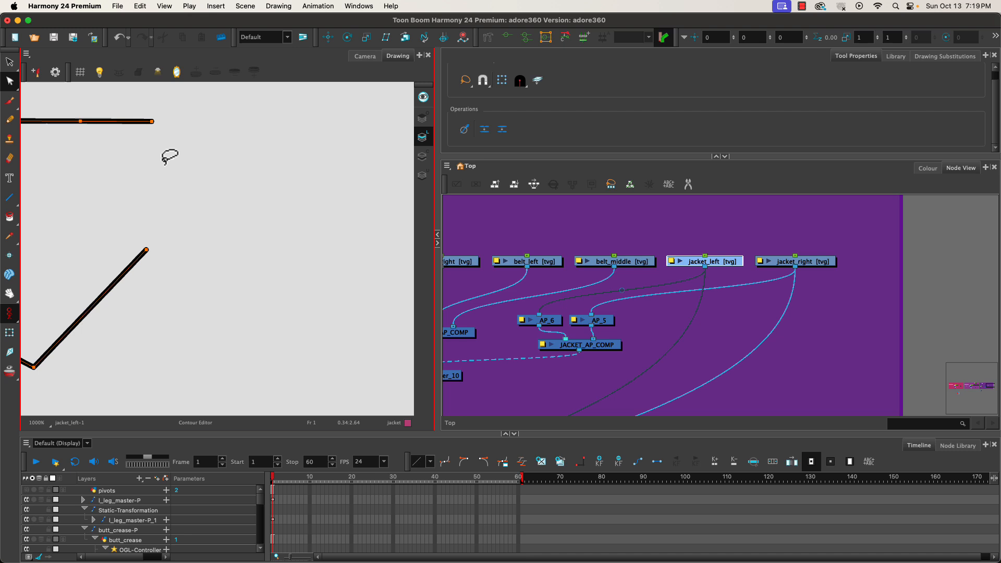
Examine the jacket and belt pieces on the character in the camera view and the node network.
left_click(422, 156)
left_click(422, 137)
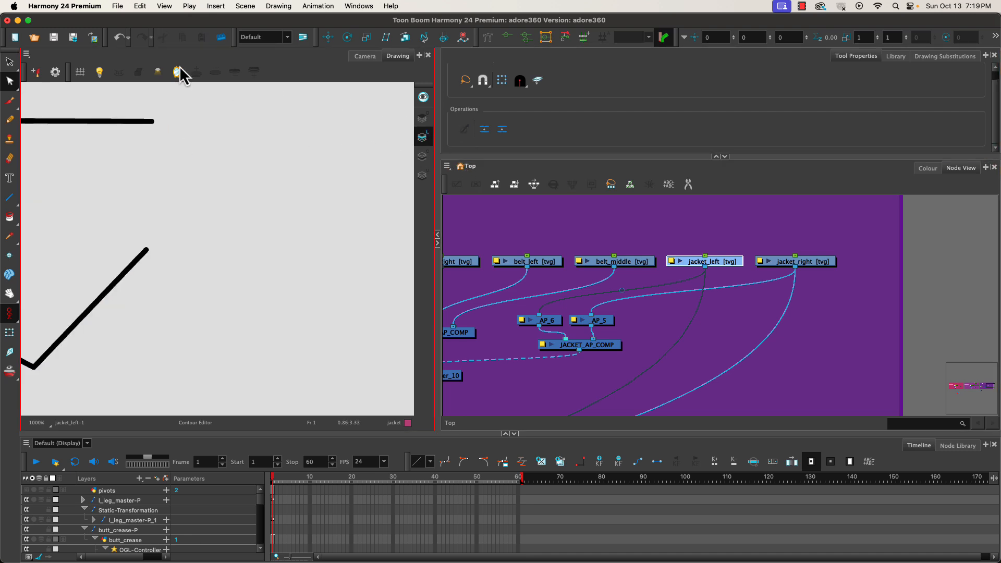
left_click(363, 56)
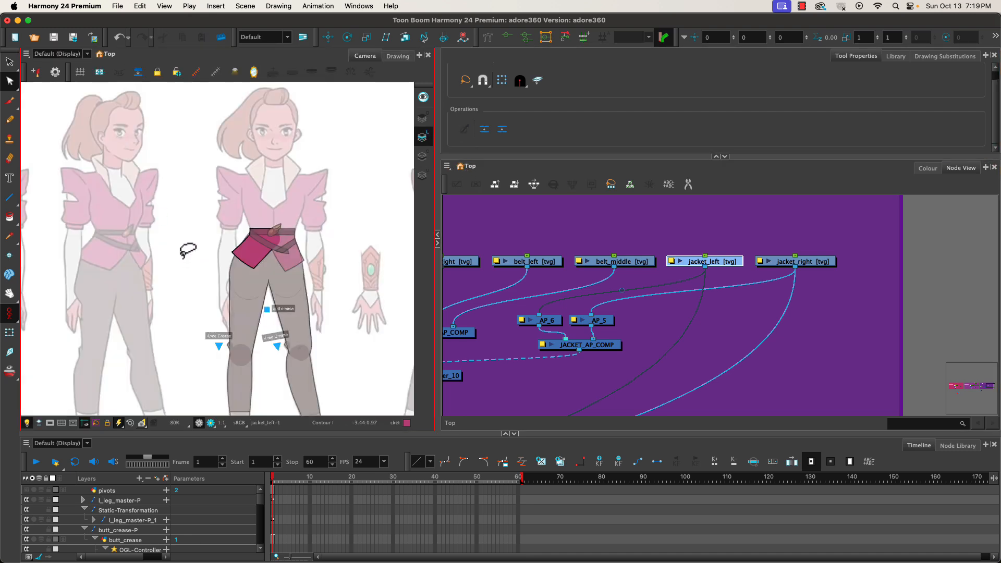
left_click(9, 61)
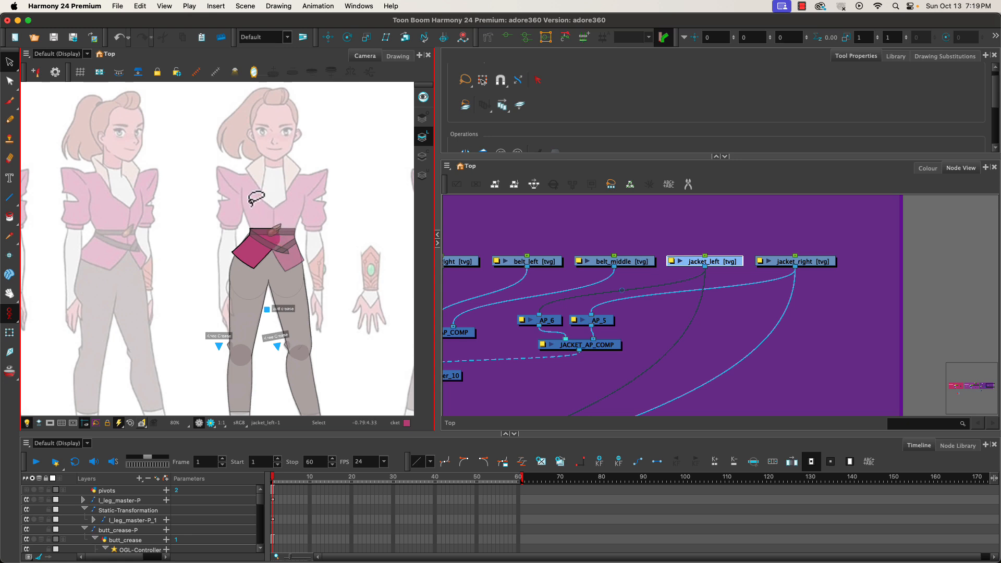
key("space")
left_click_drag(515, 338, 643, 338)
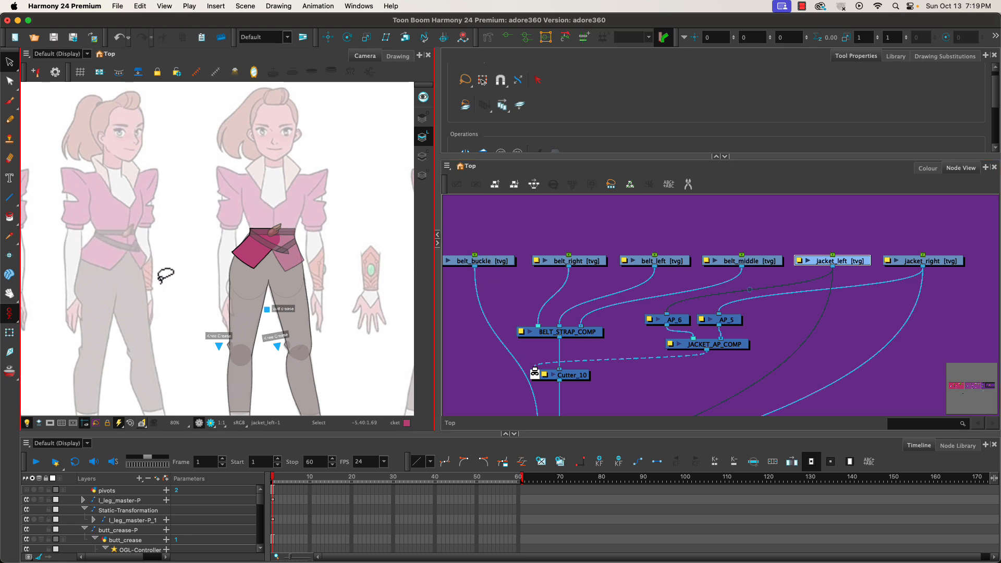
left_click_drag(308, 312, 95, 290)
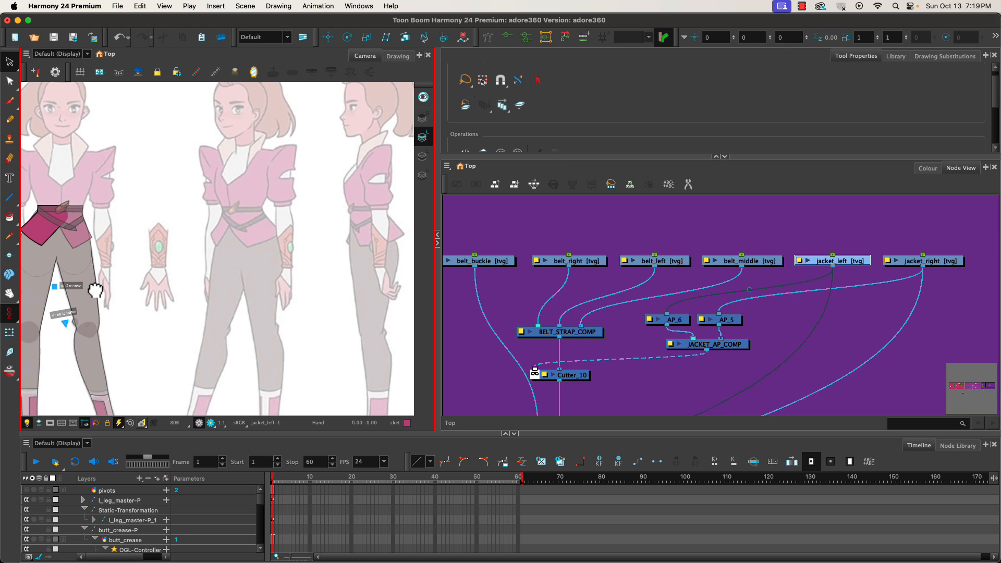
left_click_drag(97, 290, 281, 309)
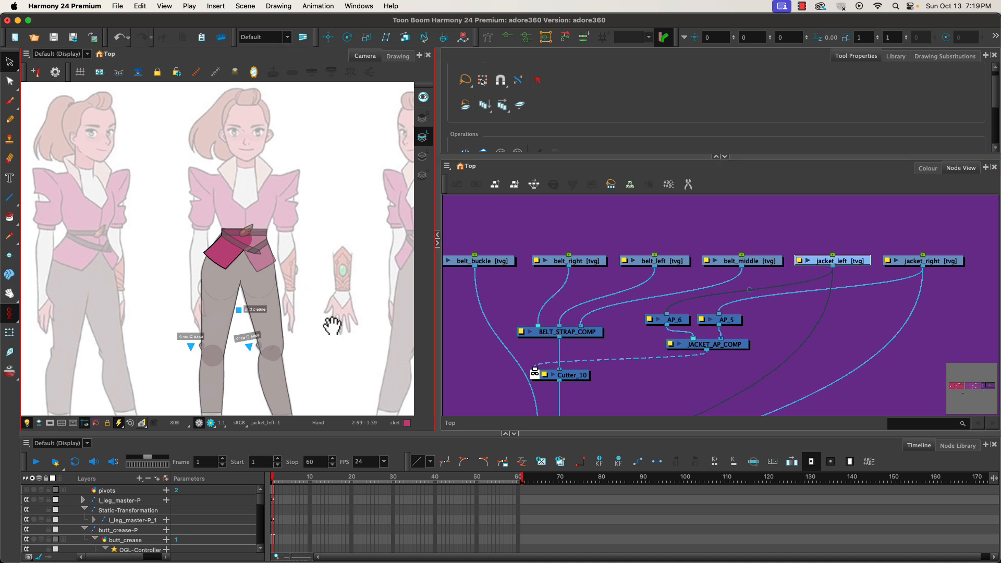
mouse_move(330, 327)
left_mouse_down()
mouse_move(215, 325)
mouse_move(502, 339)
mouse_move(371, 339)
mouse_move(453, 320)
left_mouse_up()
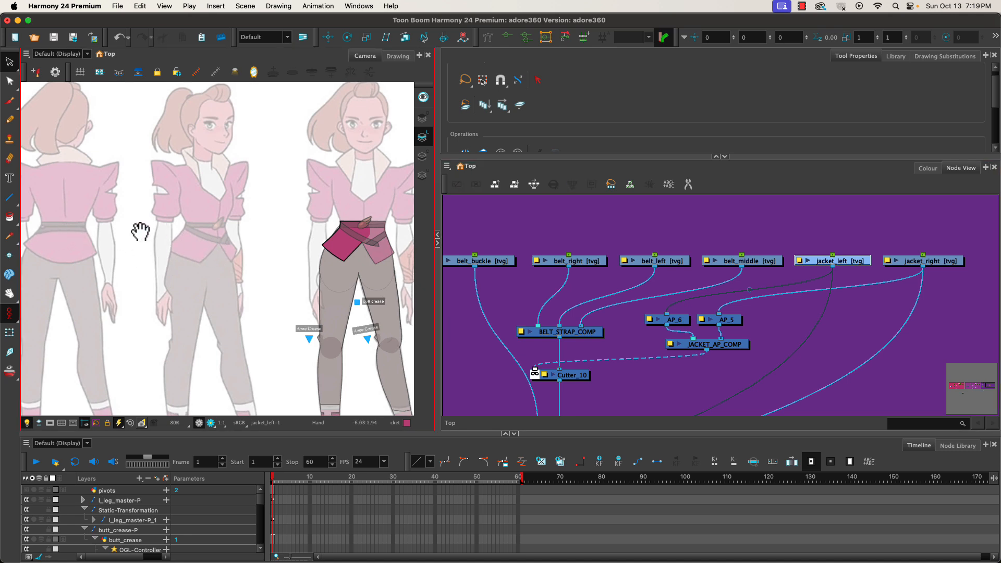
Select belt_left and create a deformation chain along the belt strap with the Rigging tool.
left_click(660, 261)
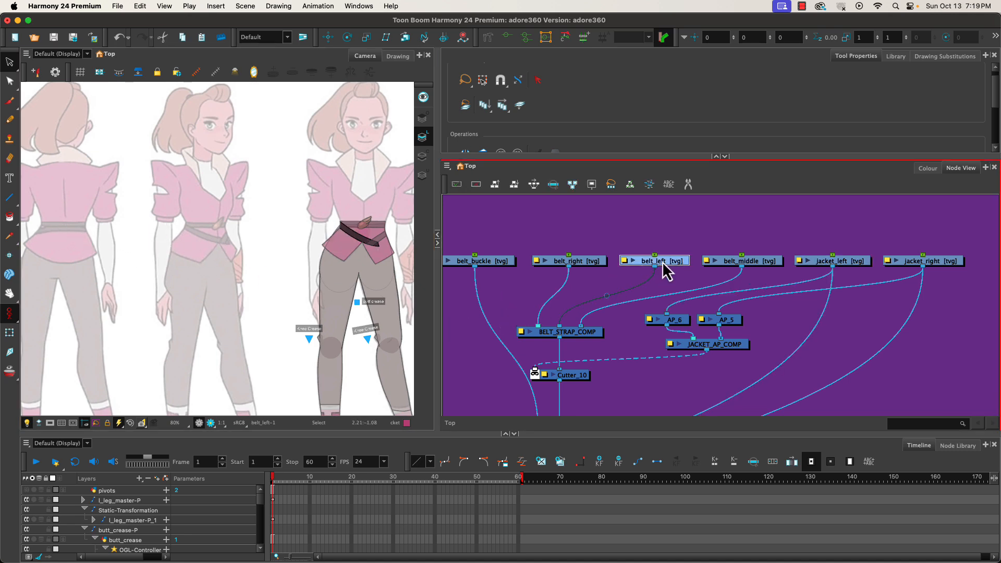
left_click(9, 332)
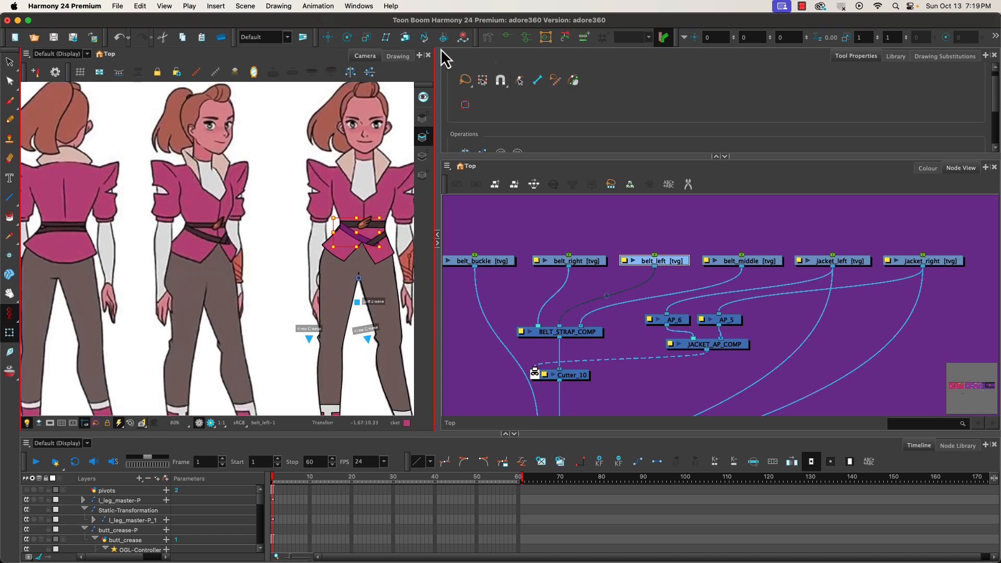
left_click(488, 37)
left_click(502, 84)
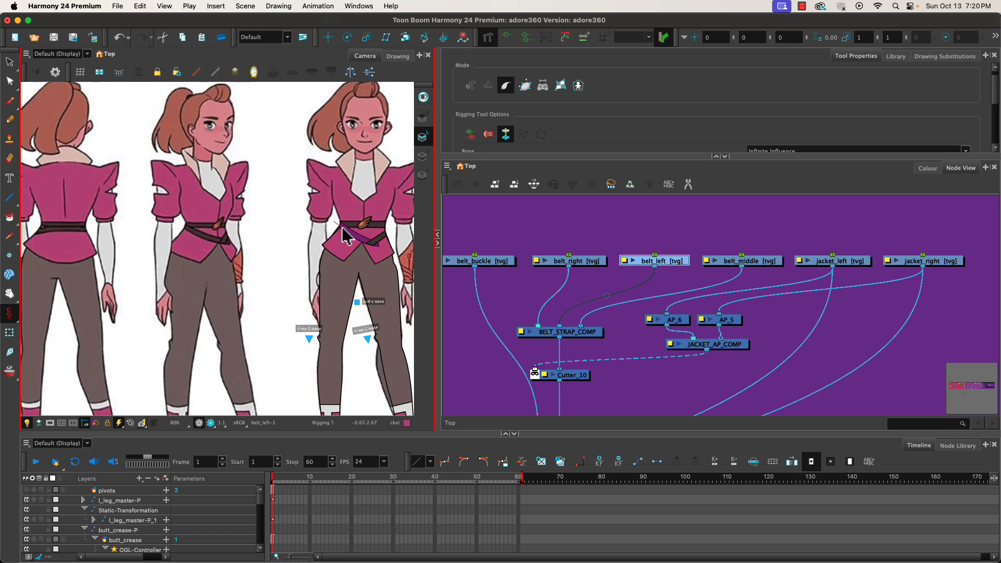
left_click_drag(345, 229, 347, 228)
left_click(368, 249)
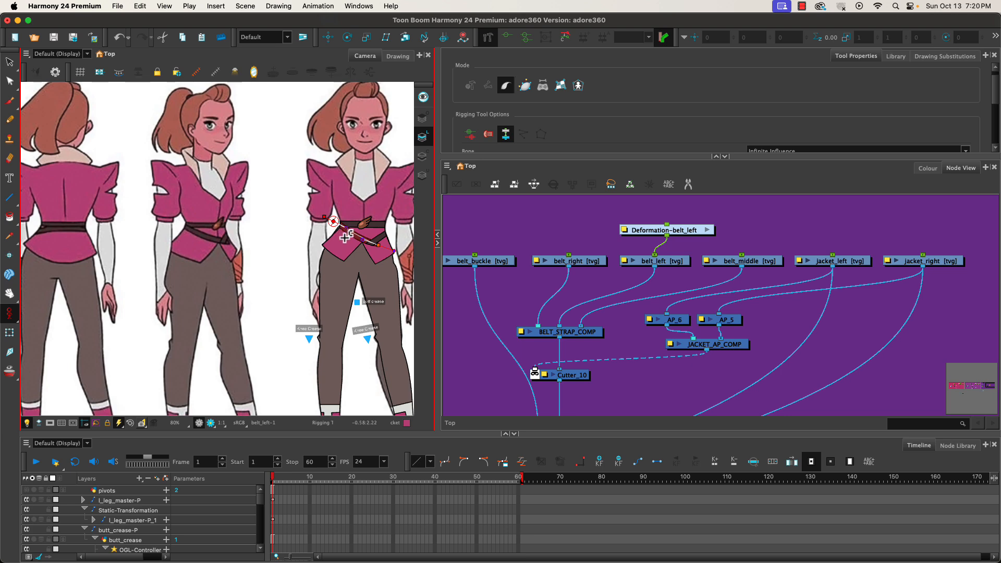
Zoom in and reposition the belt_left deformation points so the chain follows the strap's curve.
scroll(375, 248, "up", 5)
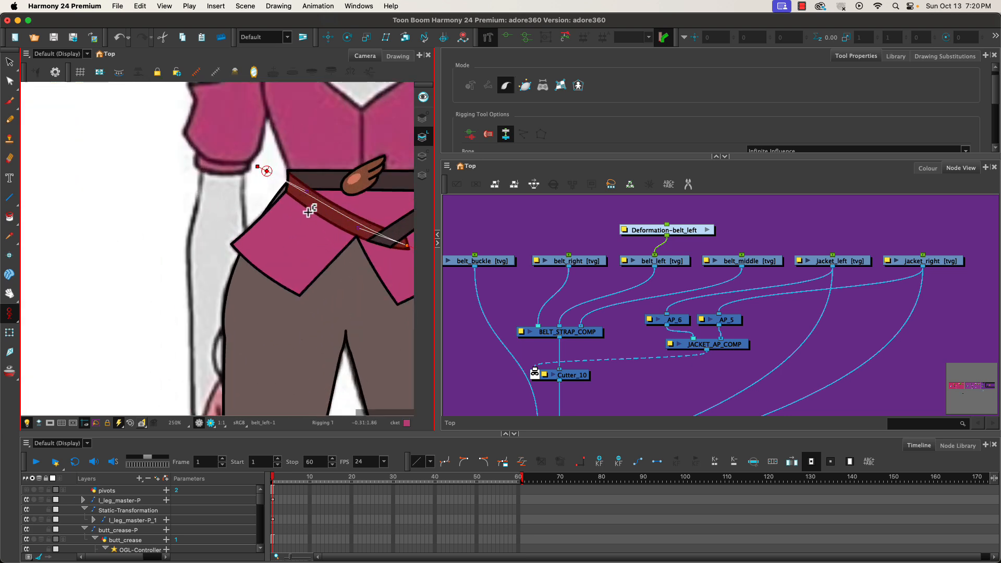
left_click_drag(310, 194, 306, 200)
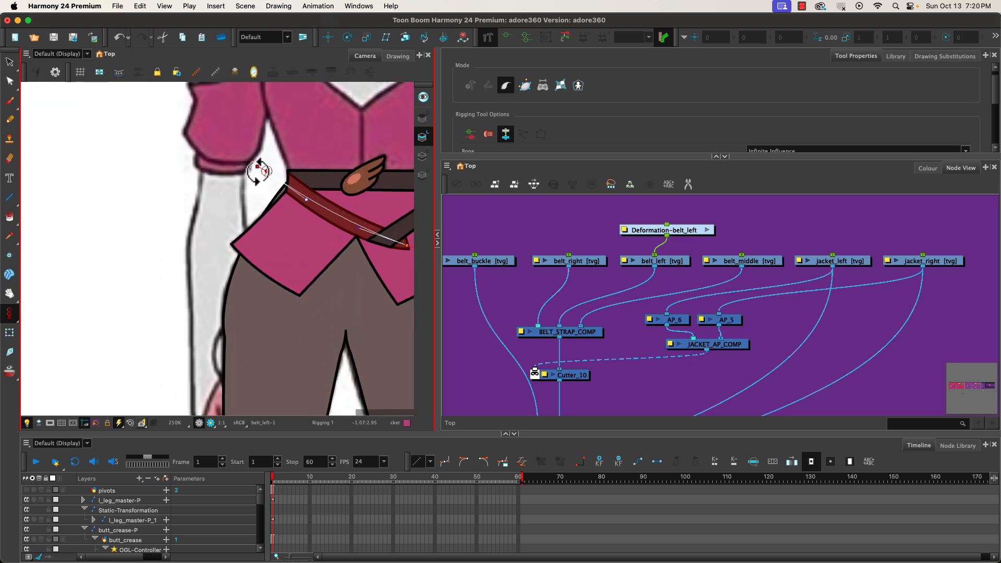
left_click_drag(269, 173, 268, 169)
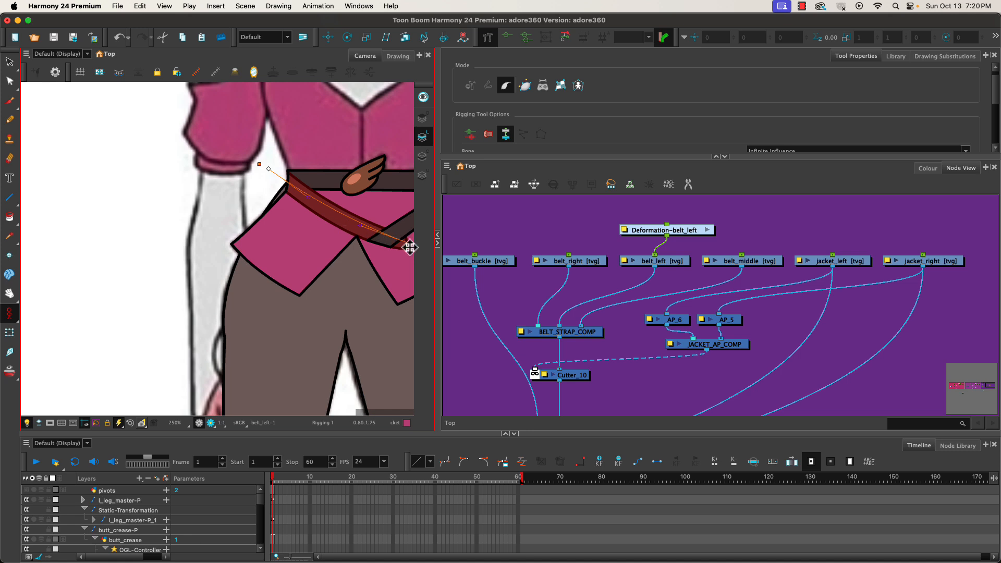
left_click_drag(409, 246, 410, 243)
left_click(311, 201)
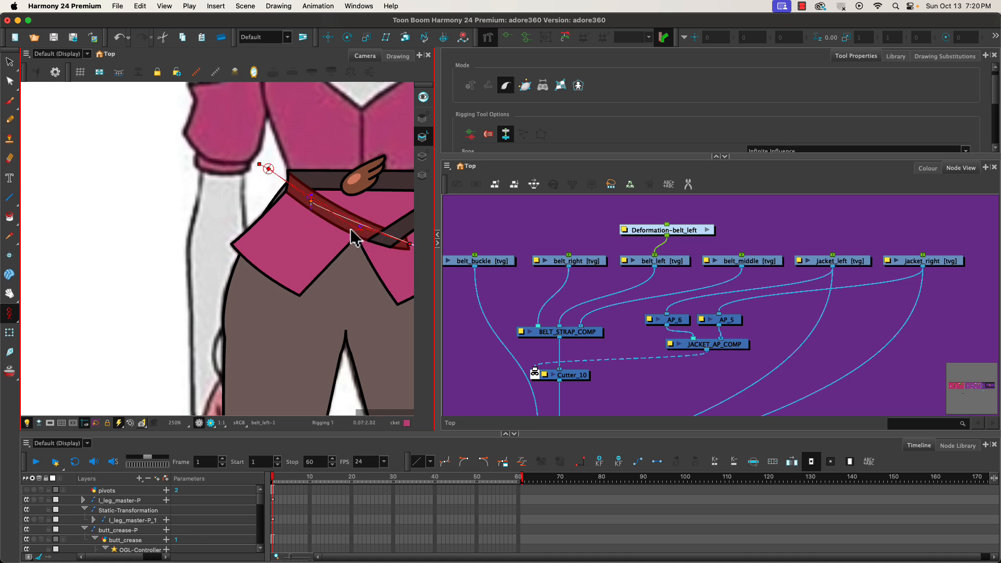
left_click_drag(360, 226, 339, 247)
key("super+z")
key("super+z")
left_click_drag(361, 228, 346, 228)
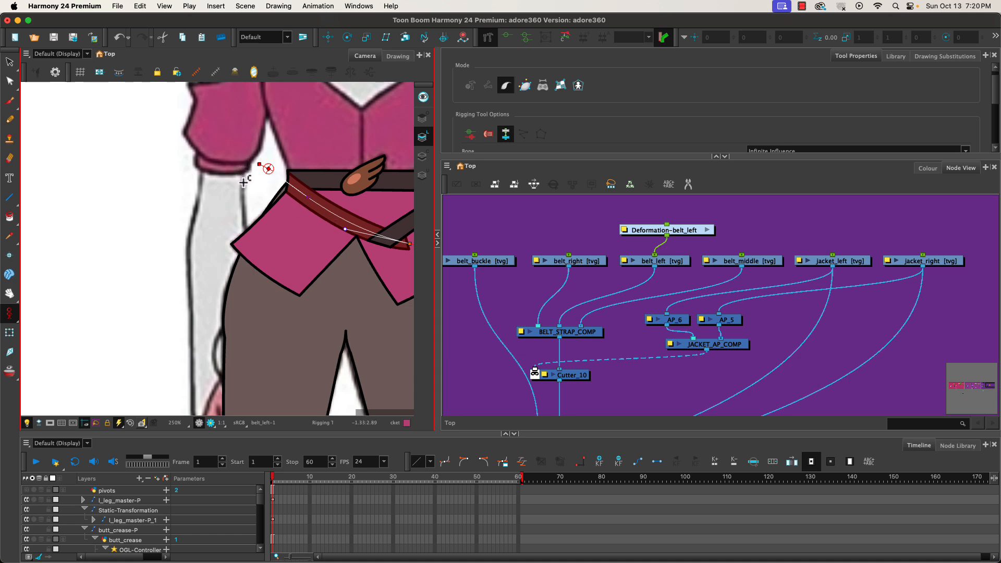
Select belt_middle and create a horizontal deformation chain across the middle belt with the Rigging tool.
left_click(9, 333)
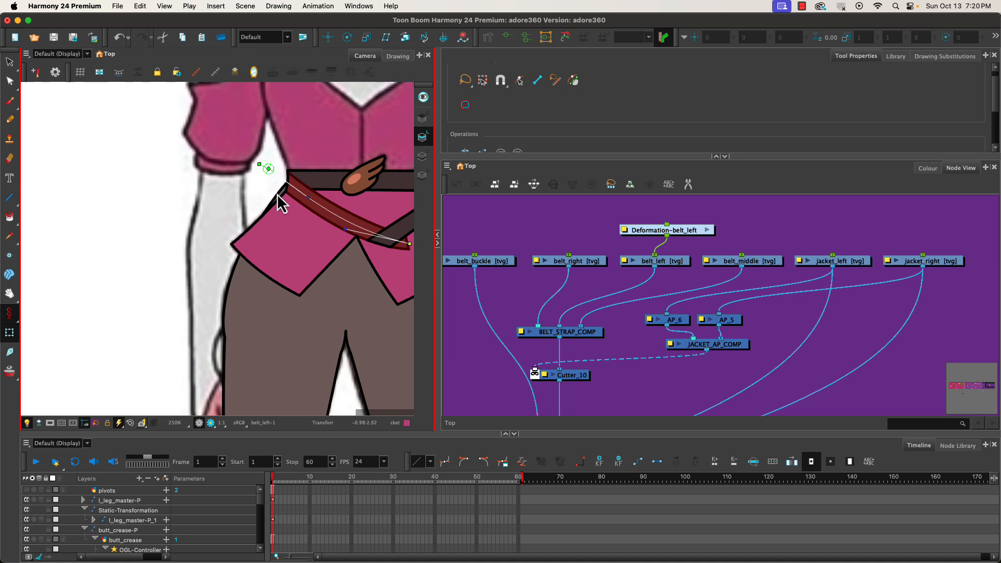
mouse_move(349, 233)
left_mouse_down()
mouse_move(346, 217)
mouse_move(320, 266)
mouse_move(324, 225)
mouse_move(348, 221)
mouse_move(329, 273)
mouse_move(354, 183)
mouse_move(347, 232)
left_mouse_up()
left_click(748, 262)
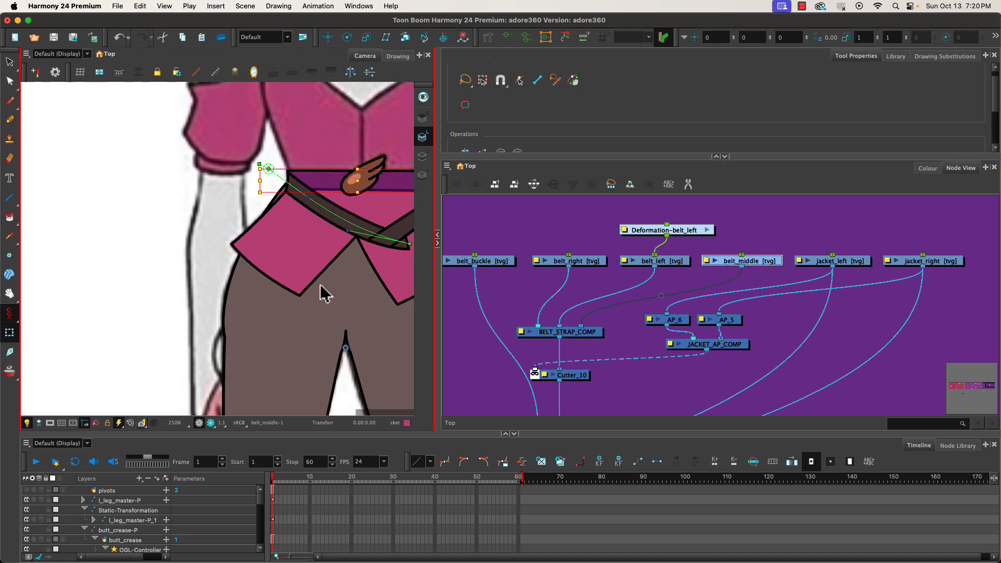
scroll(323, 294, "left", 5)
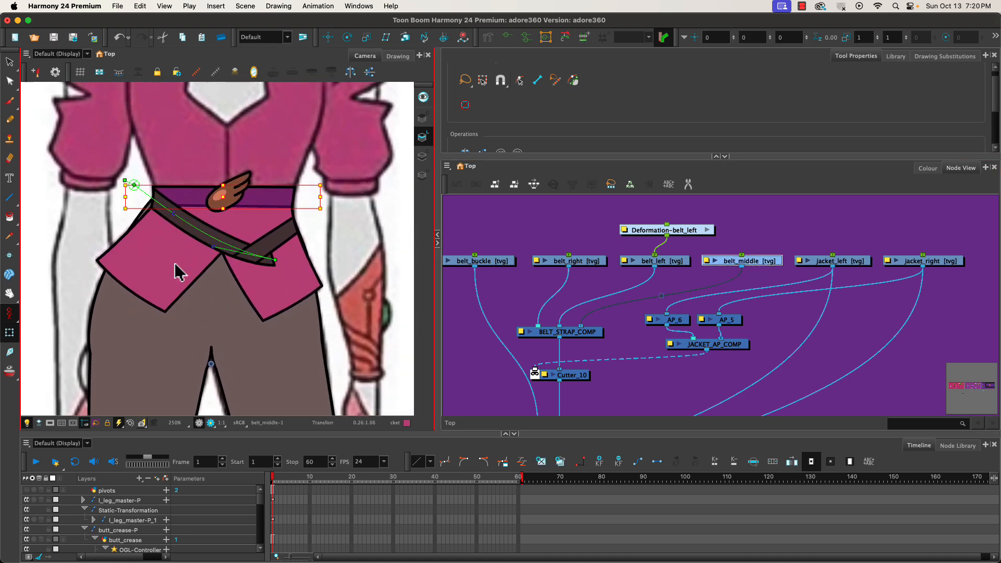
left_click(217, 72)
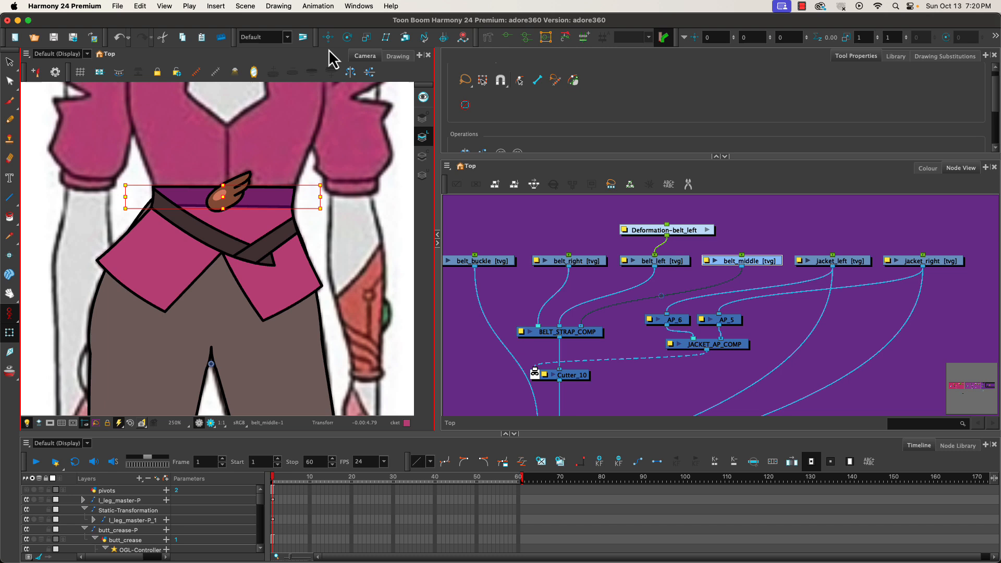
left_click(488, 38)
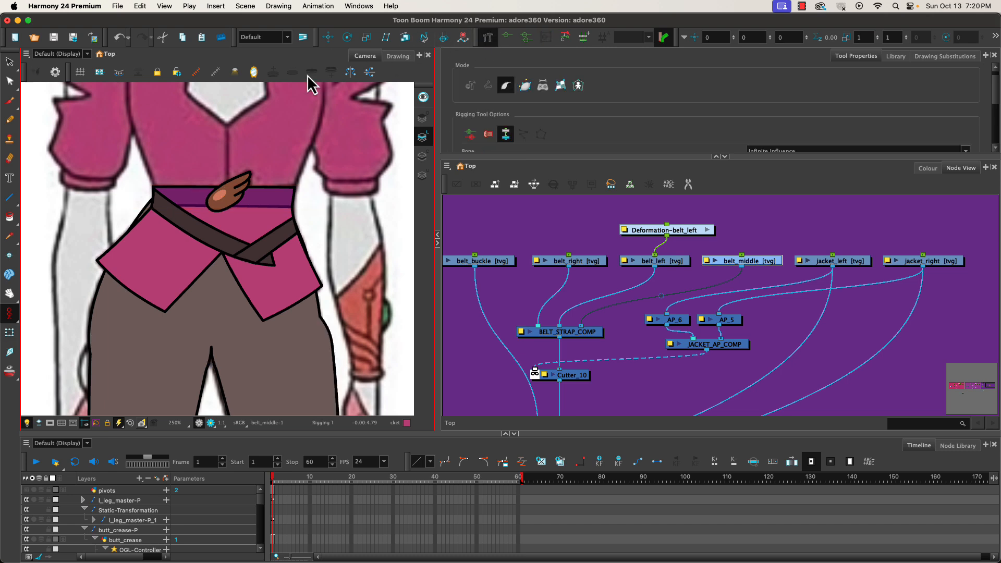
left_click(140, 196)
left_click(184, 196)
left_click_drag(304, 198, 255, 197)
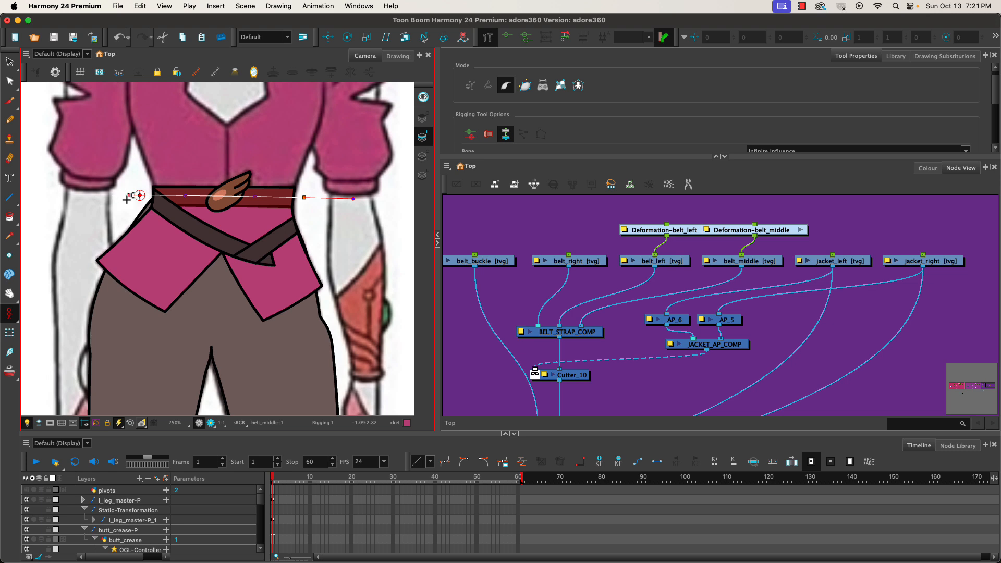
Try to build a deformation chain along the outer edge of jacket_left.
left_click(845, 262)
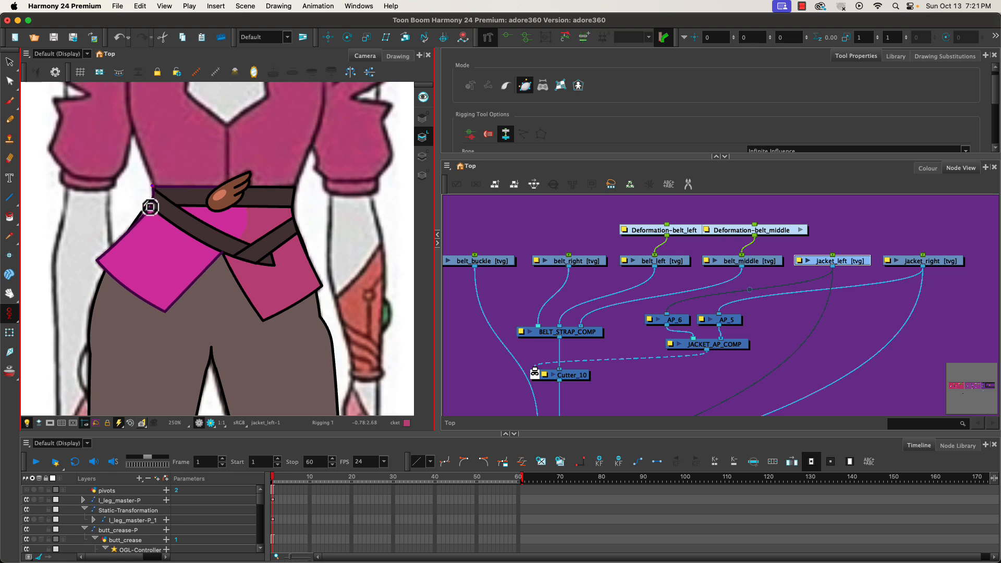
left_click(151, 208)
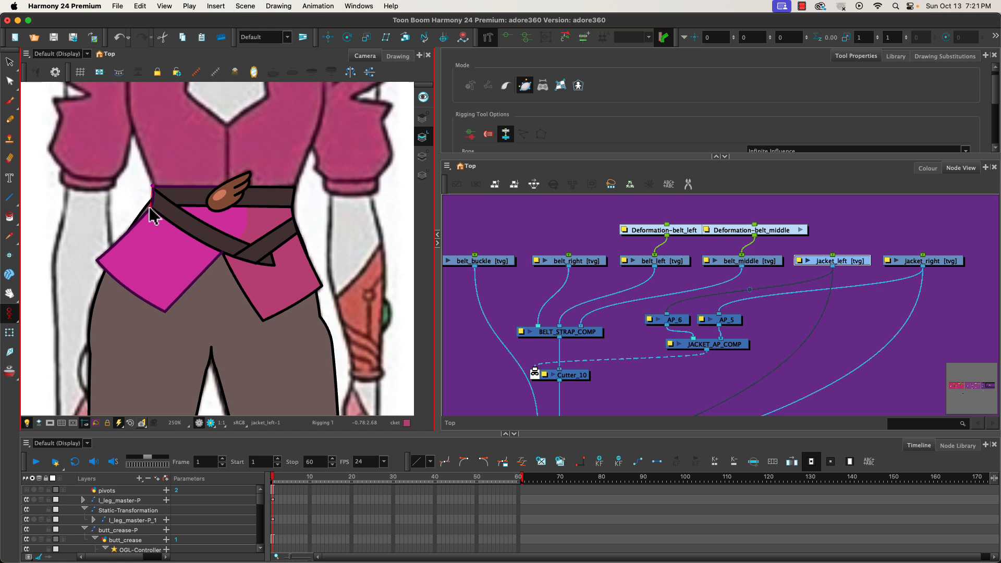
left_click(97, 262)
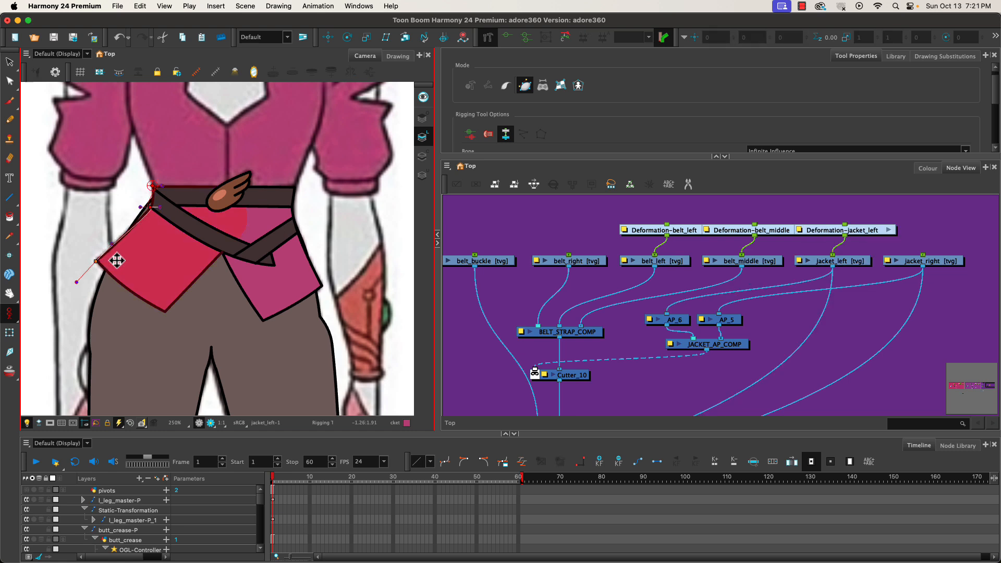
left_click(163, 312)
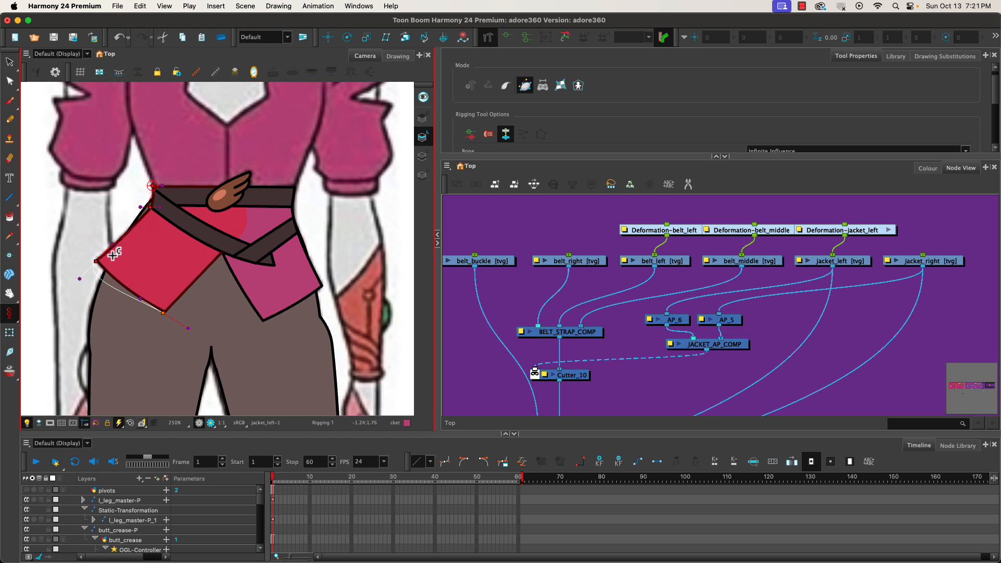
key("super+z")
key("super+z")
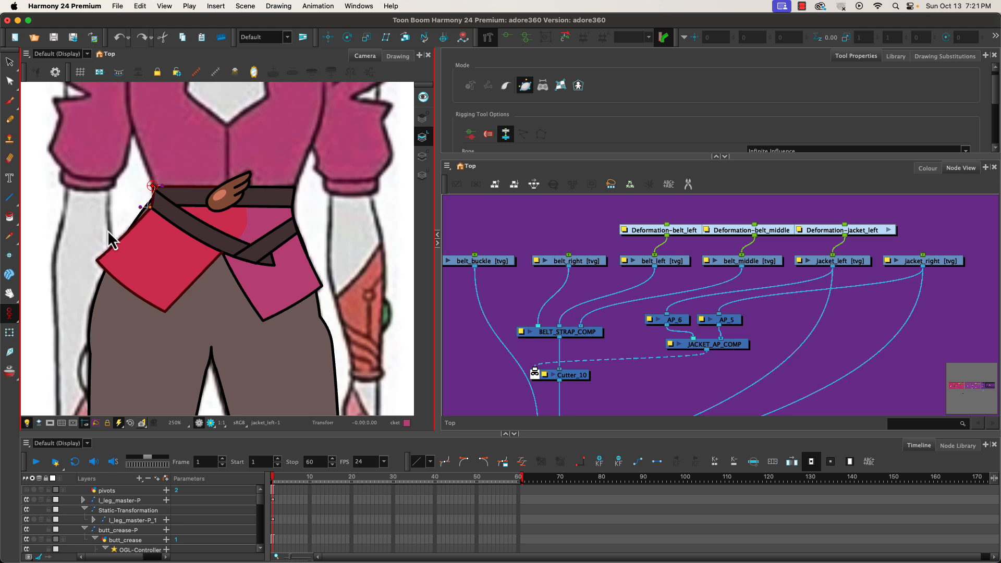
key("super+z")
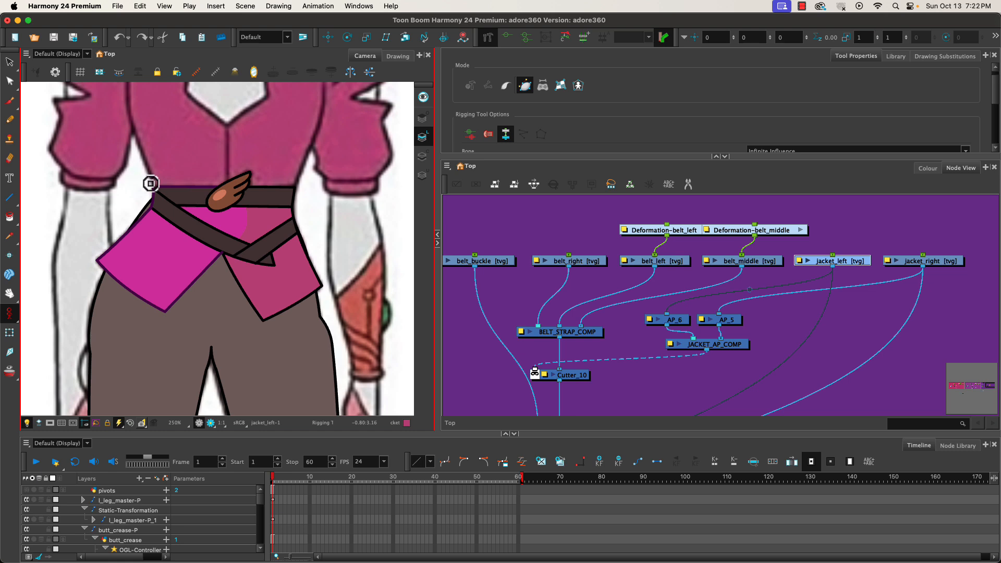
Draw a closed envelope deformation around the jacket_left shape's outline with the Rigging tool.
left_click_drag(152, 186, 151, 194)
left_click(152, 211)
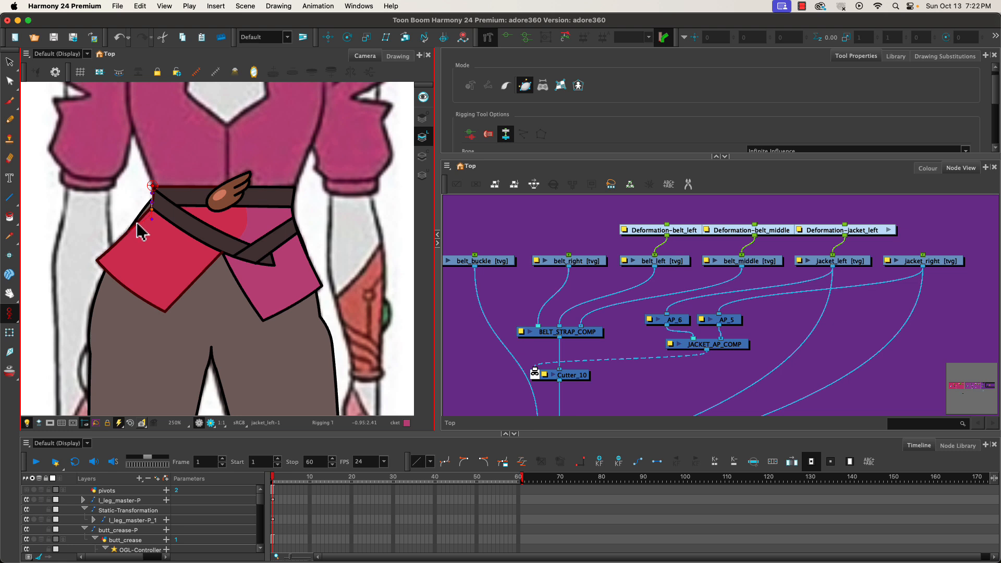
left_click(114, 246)
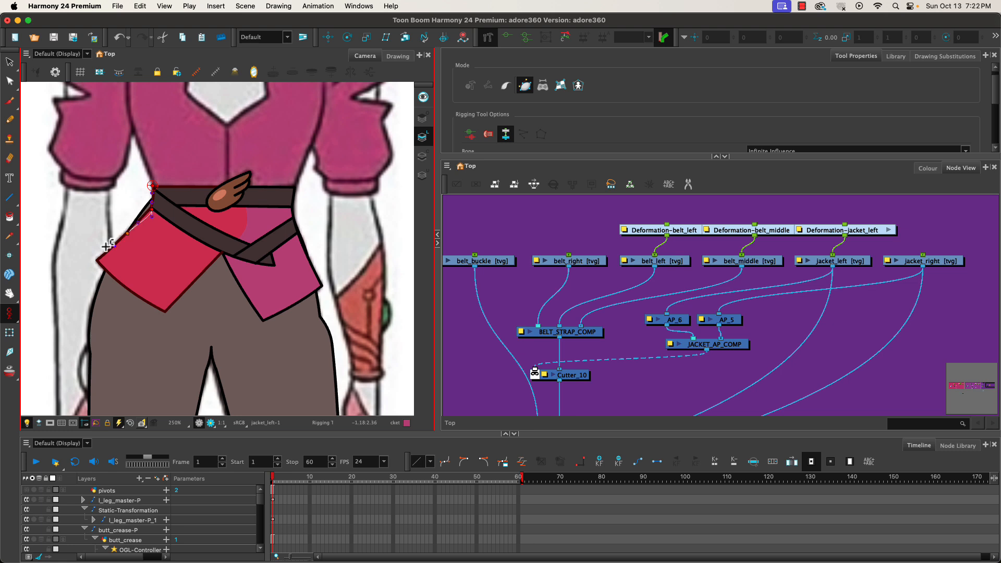
left_click(87, 271)
left_click_drag(127, 291, 113, 280)
left_click_drag(163, 313, 179, 323)
left_click_drag(197, 279, 210, 262)
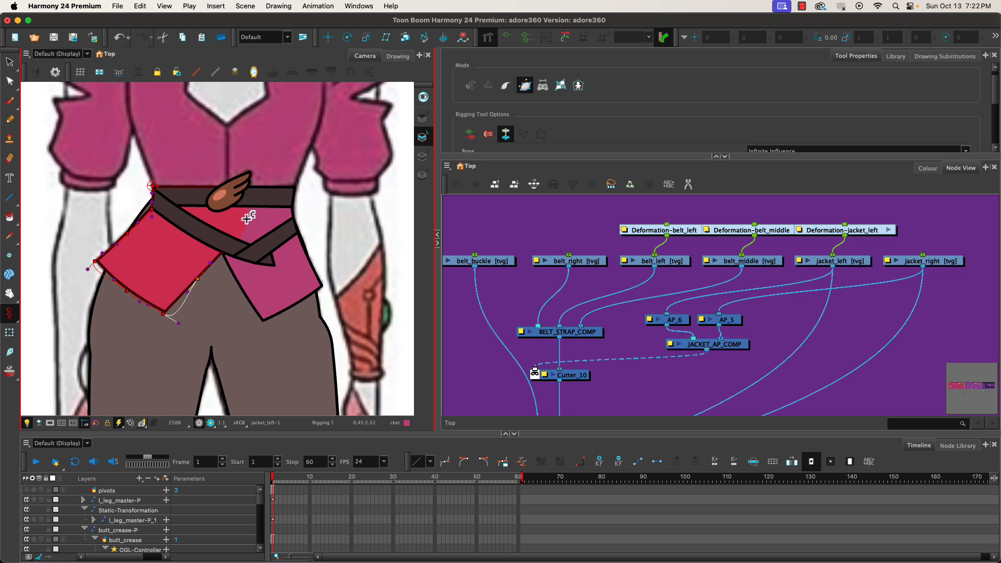
left_click_drag(247, 221, 253, 206)
left_click_drag(230, 183, 248, 185)
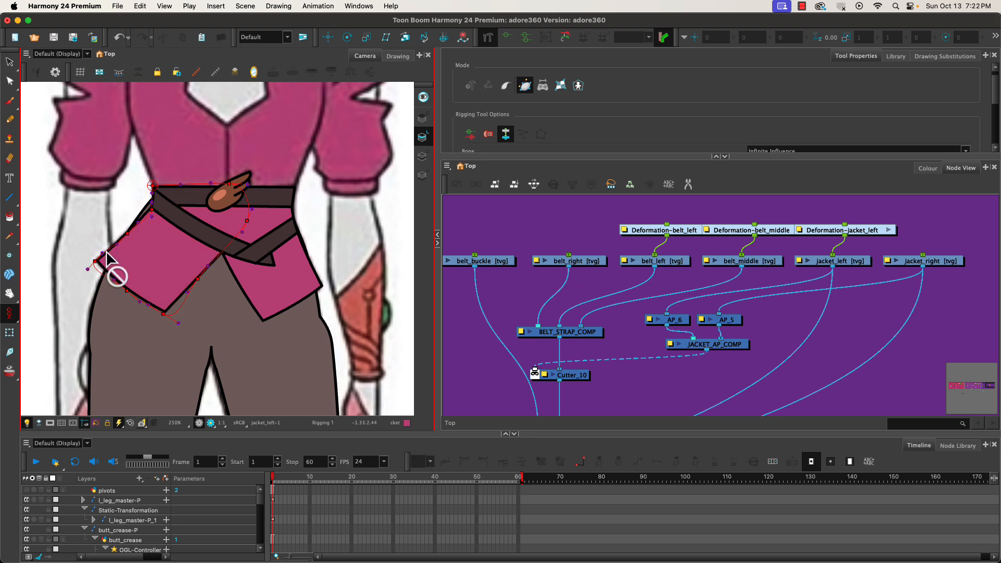
Adjust the jacket_left deformation points and handles to hug the jacket's lower corner.
left_click(126, 232)
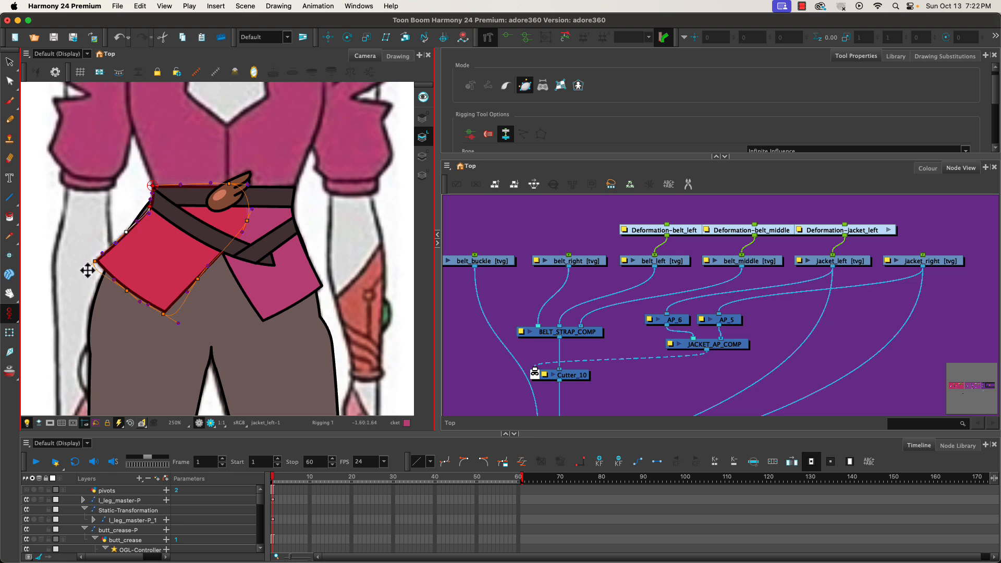
left_click(106, 271)
left_click_drag(179, 324, 179, 313)
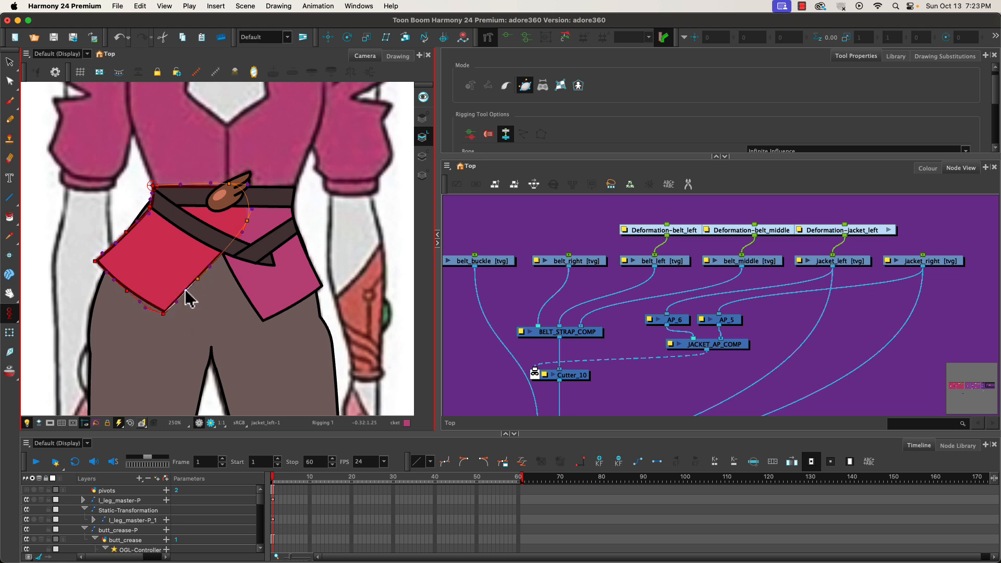
left_click_drag(199, 281, 214, 264)
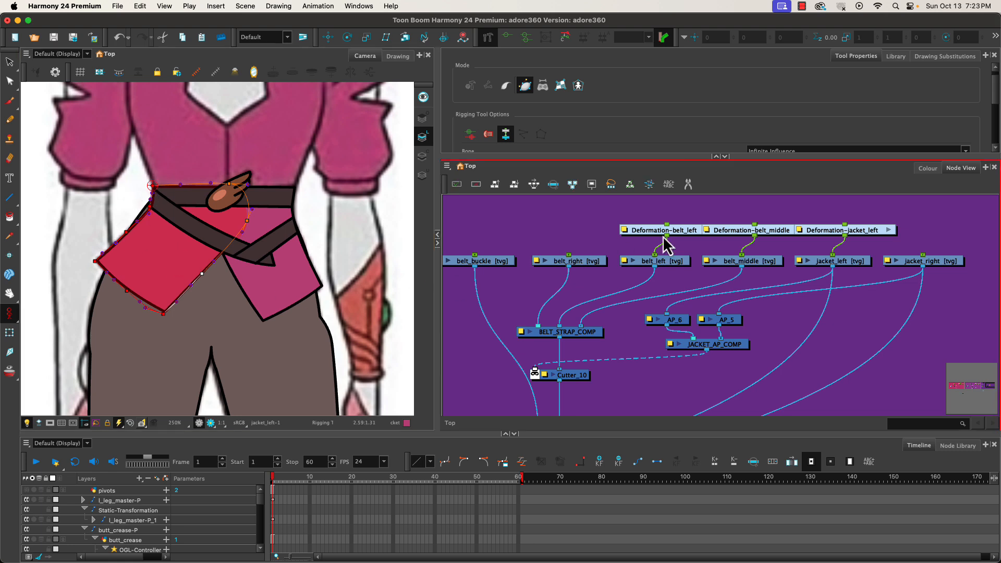
Select jacket_right and draw a closed envelope deformation around its outline, adjusting the top point.
left_click(936, 264)
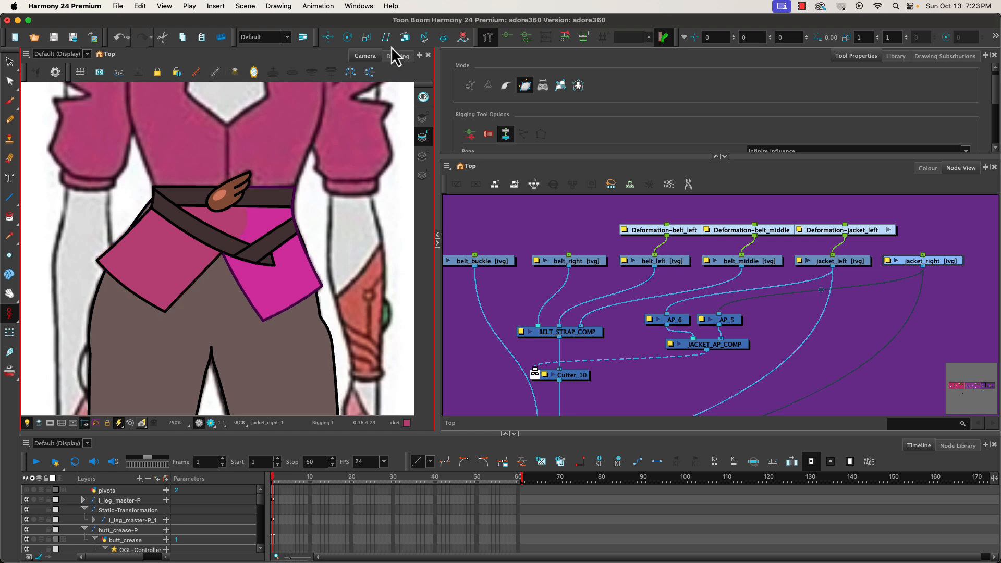
left_click(296, 188)
left_click(294, 213)
left_click(305, 248)
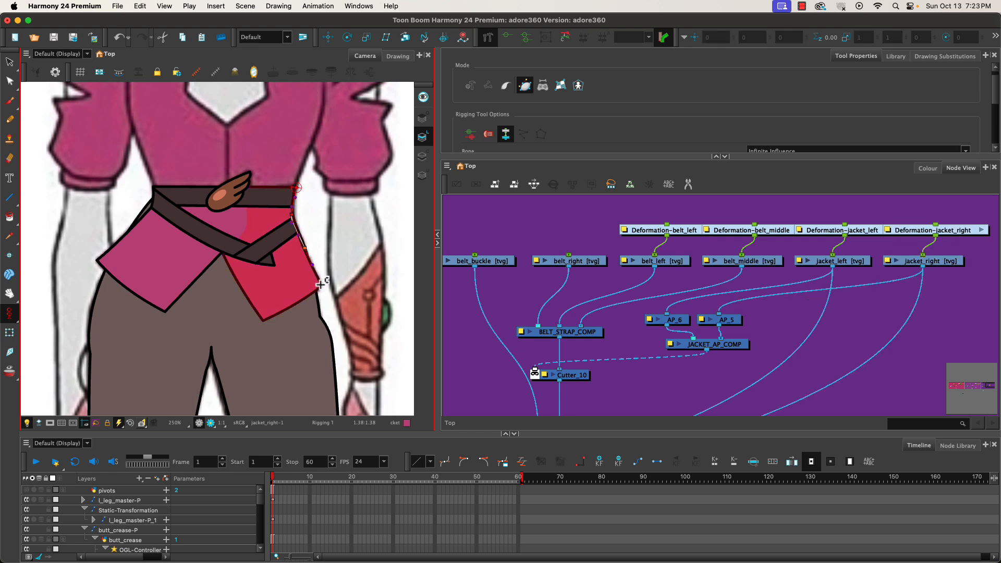
left_click(323, 286)
left_click(294, 307)
left_click(263, 322)
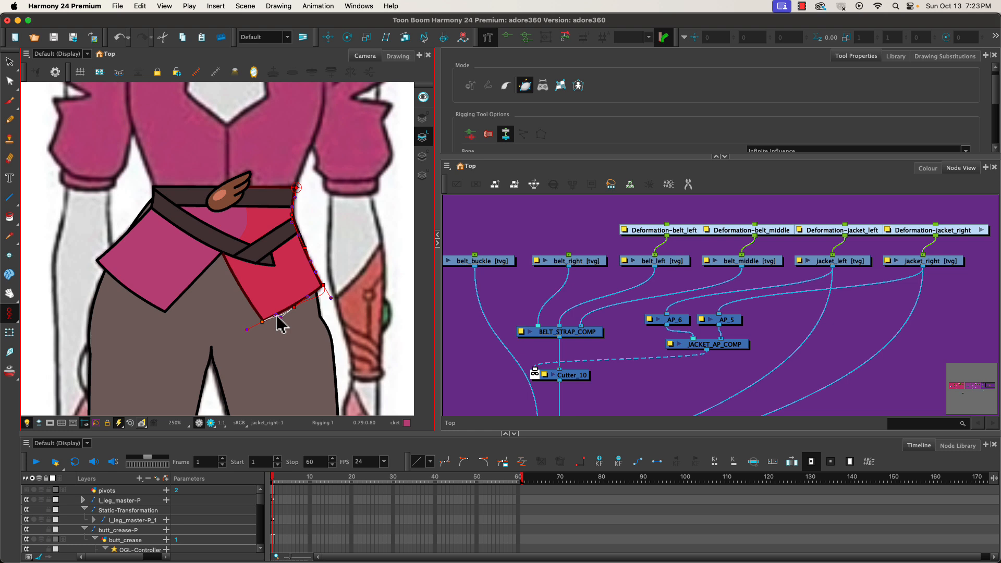
left_click(237, 282)
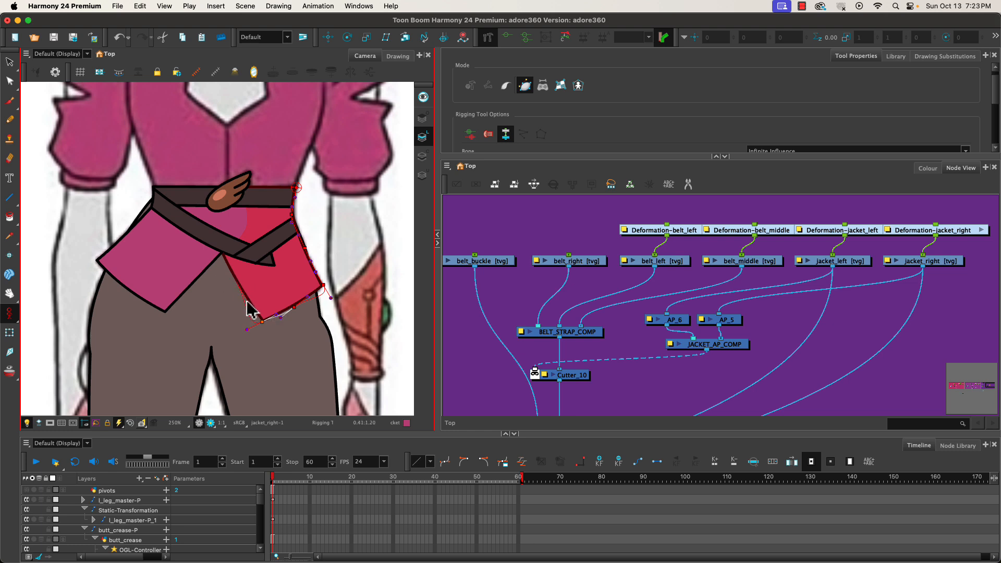
left_click(208, 215)
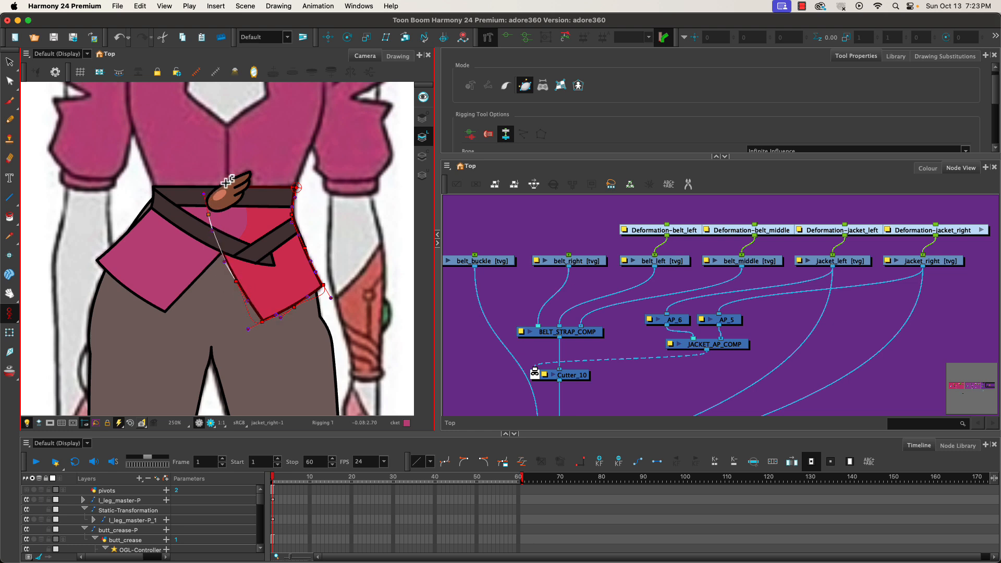
left_click(214, 186)
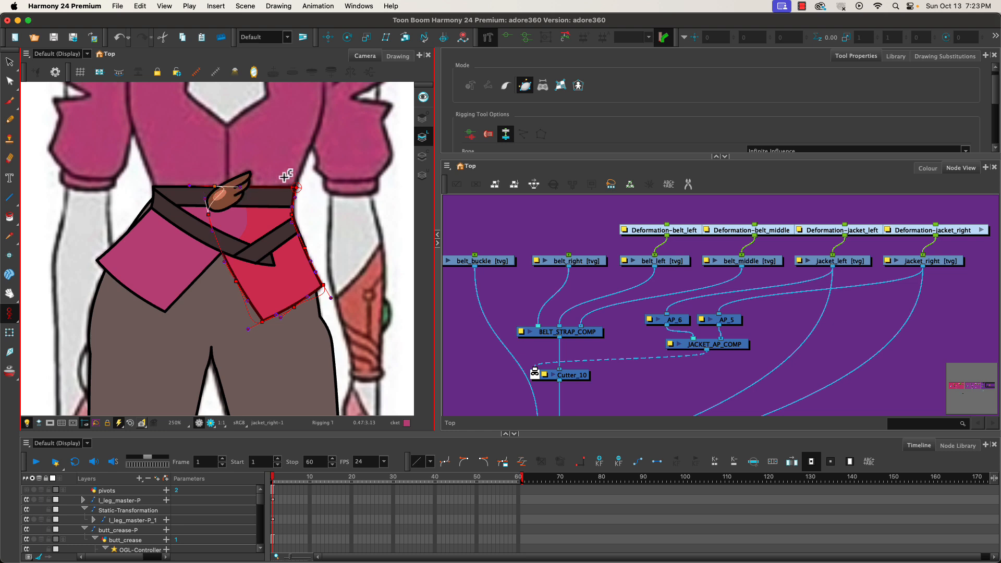
left_click(294, 187)
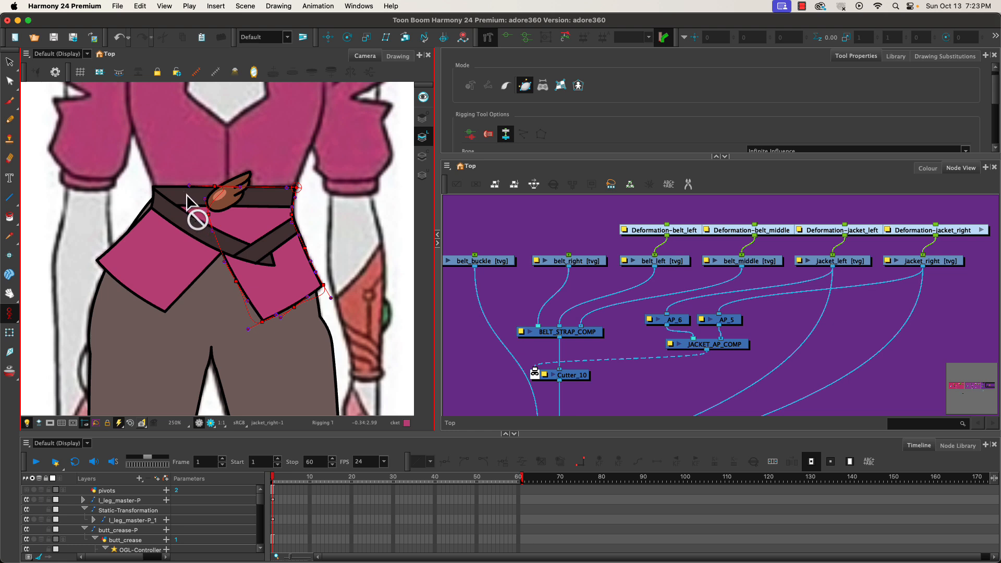
mouse_move(190, 188)
left_mouse_down()
mouse_move(215, 164)
mouse_move(229, 182)
mouse_move(196, 177)
mouse_move(190, 198)
mouse_move(202, 191)
left_mouse_up()
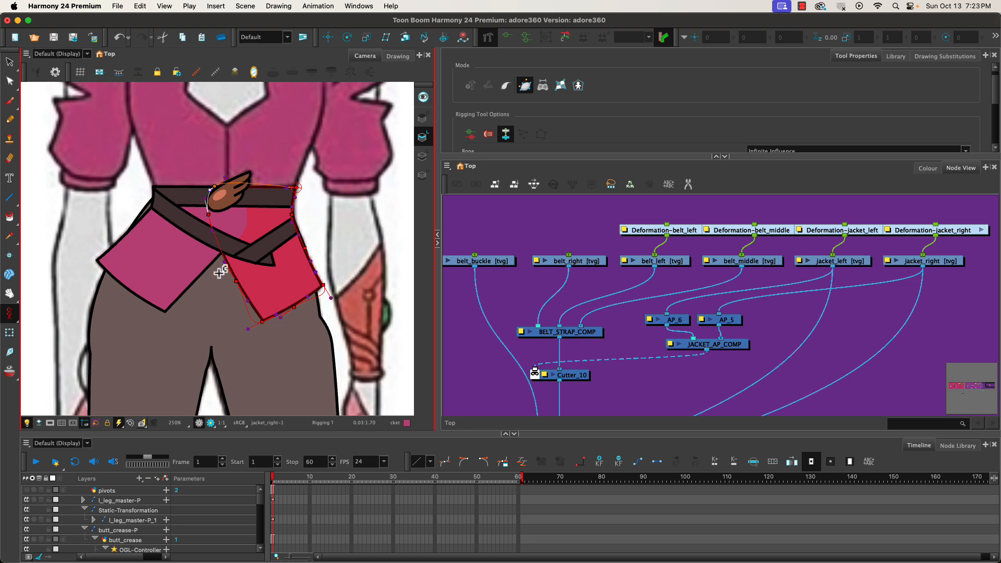
Adjust the jacket_right deformation's right-side point and handle to follow the jacket's edge.
left_click_drag(250, 332, 314, 291)
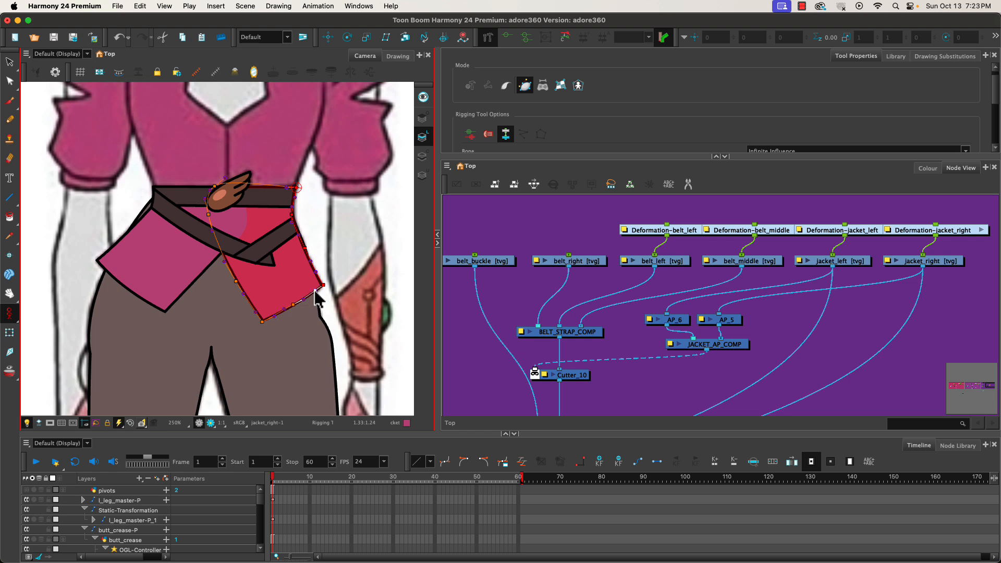
left_click(294, 214)
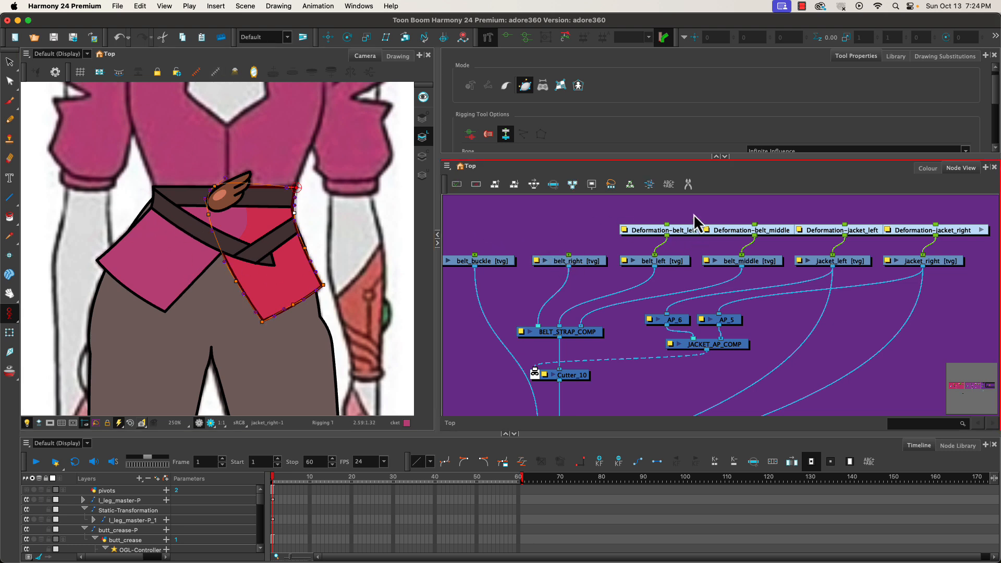
Tidy the four deformation nodes by nudging each one slightly to the left in the node graph.
left_click_drag(678, 232, 666, 232)
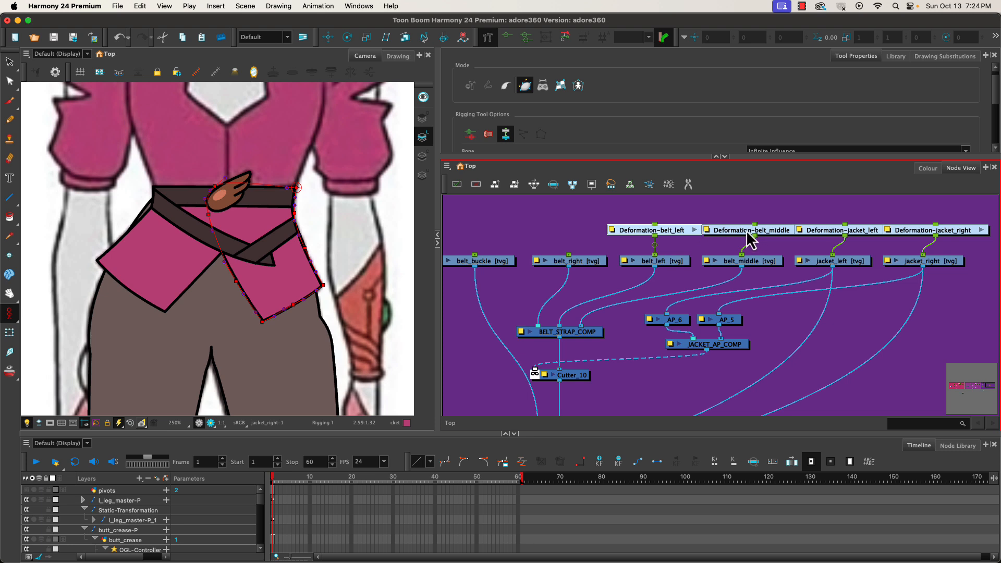
left_click_drag(747, 233, 725, 232)
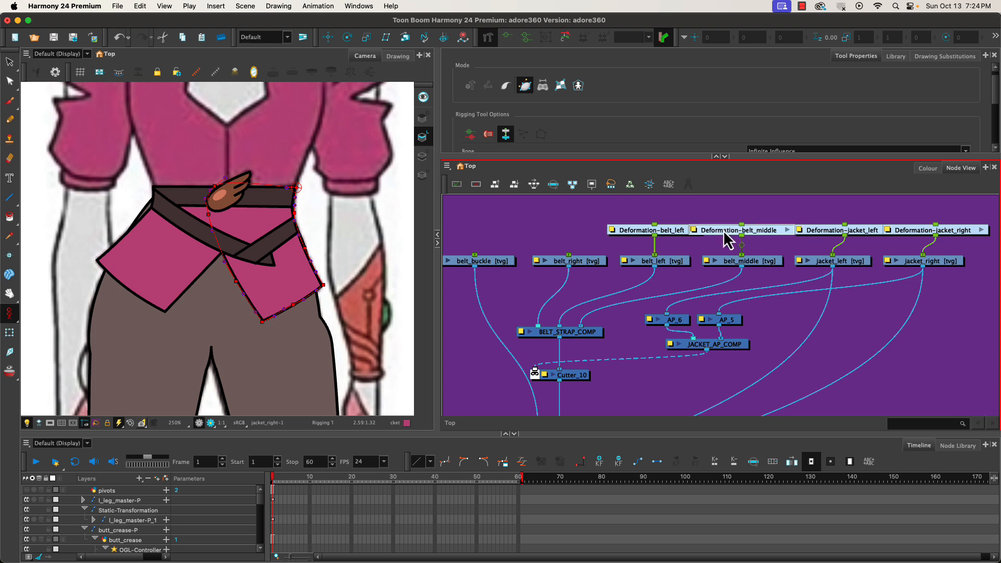
left_click_drag(857, 233, 846, 234)
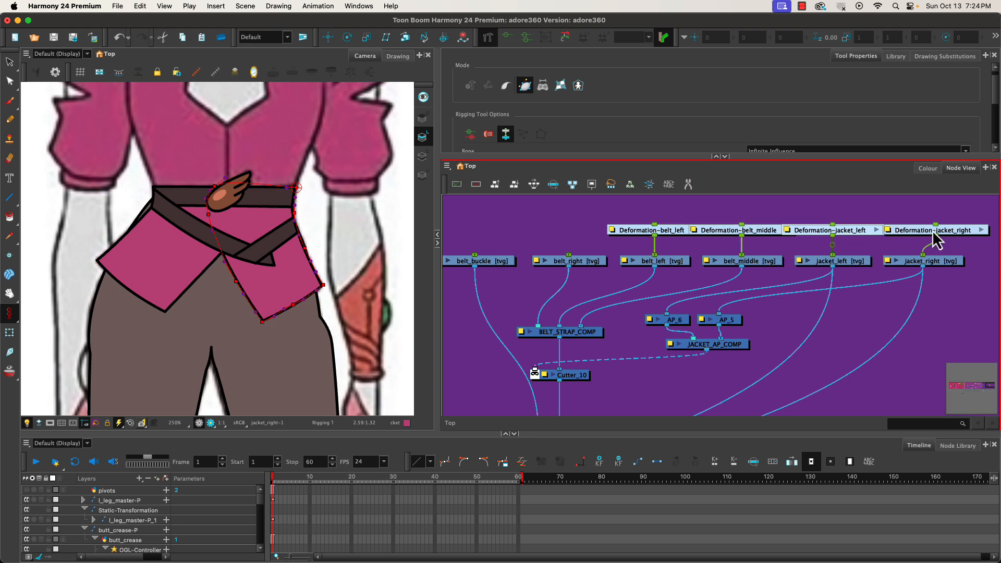
left_click_drag(937, 241, 924, 241)
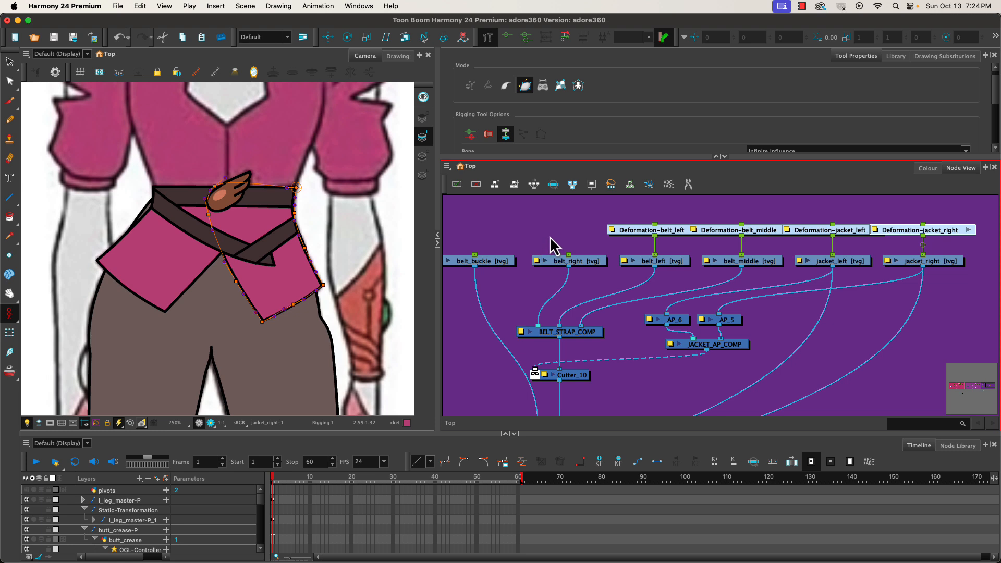
Select the belt_buckle and belt_right drawing nodes and add a peg to each.
left_click(563, 282)
left_click(539, 238)
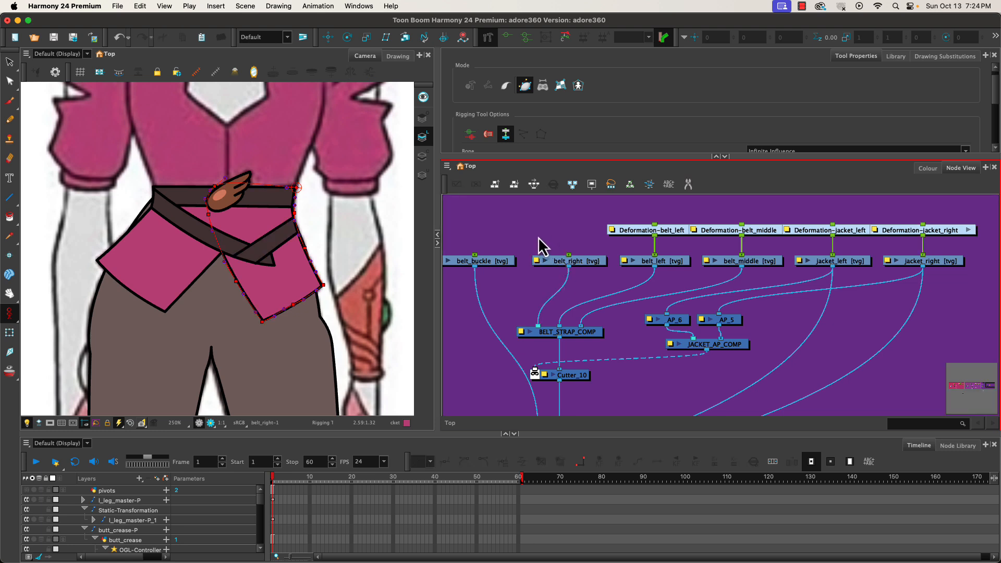
scroll(540, 240, "down", 1)
left_click_drag(540, 240, 533, 231)
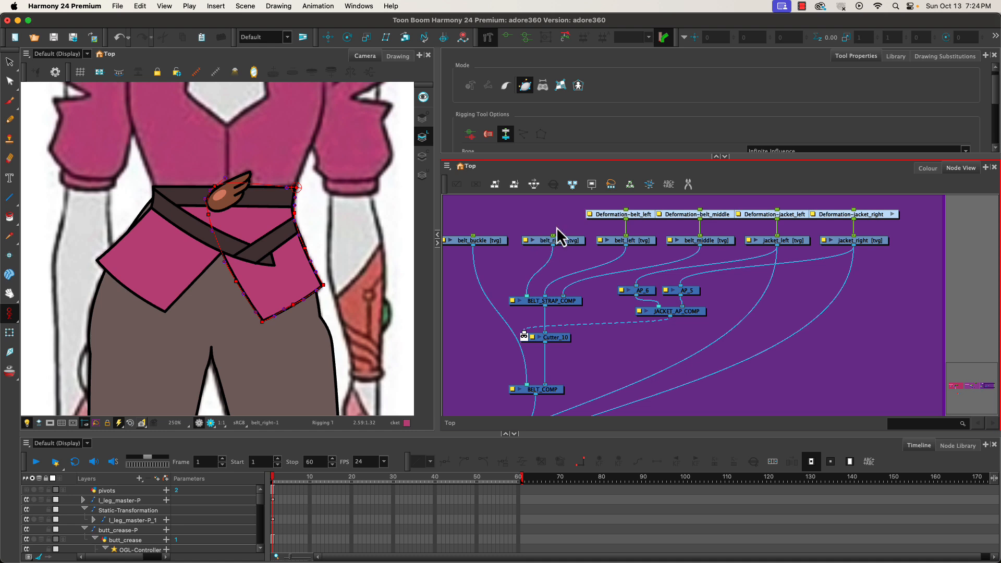
left_click(715, 157)
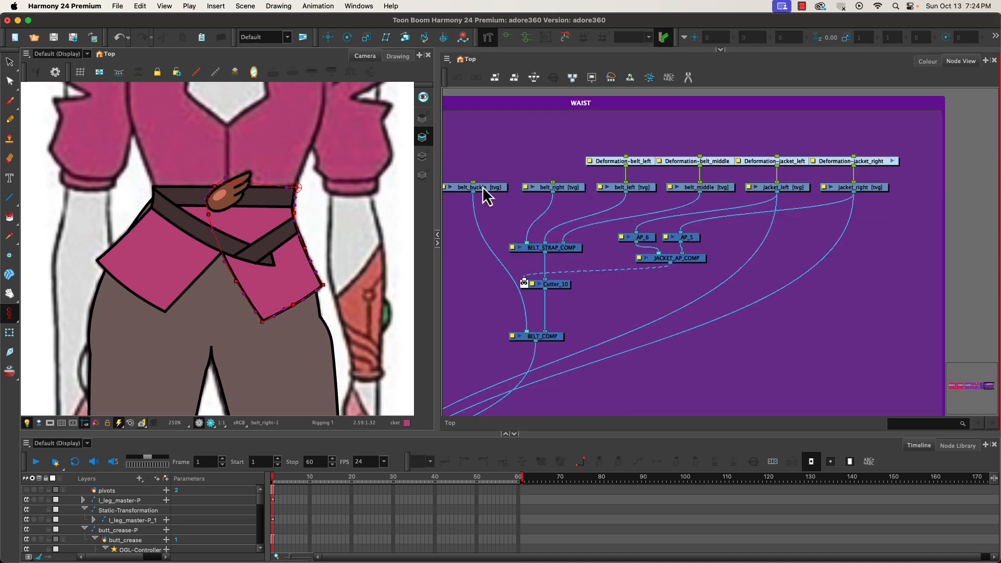
mouse_move(473, 170)
left_mouse_down()
mouse_move(502, 202)
mouse_move(530, 197)
left_mouse_up()
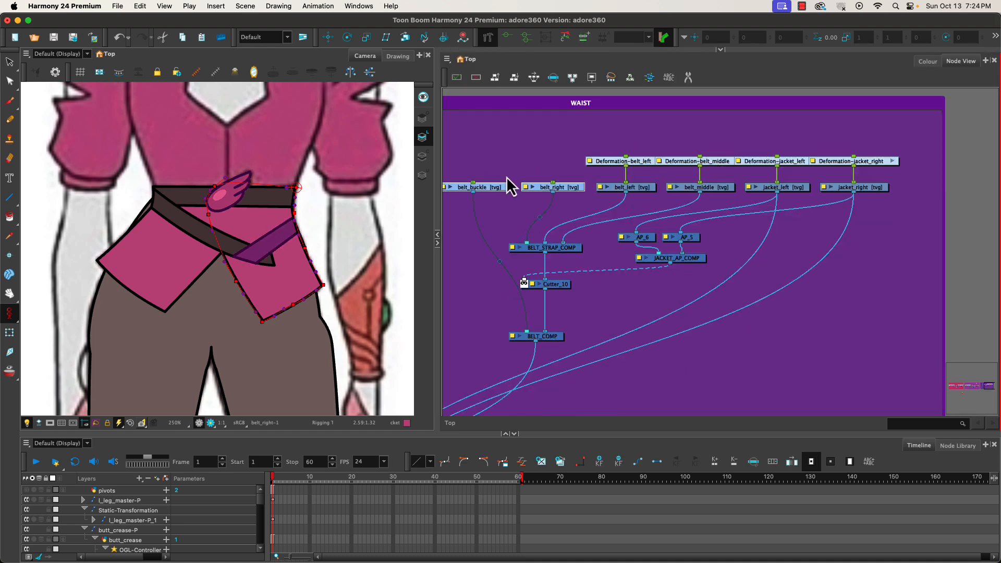
key("super+p")
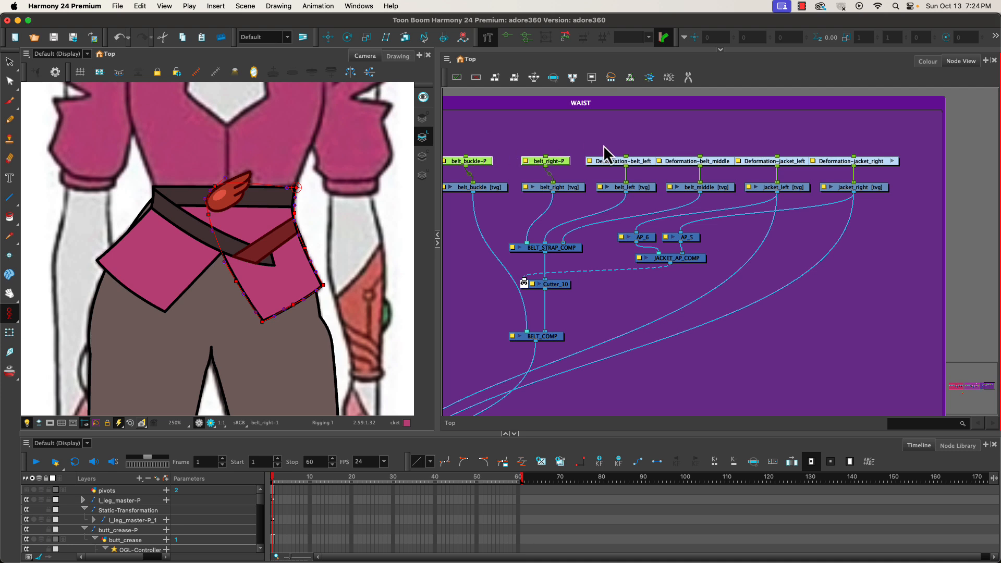
Select belt_left, belt_middle, jacket_left and jacket_right and add a peg to each.
left_click(645, 189)
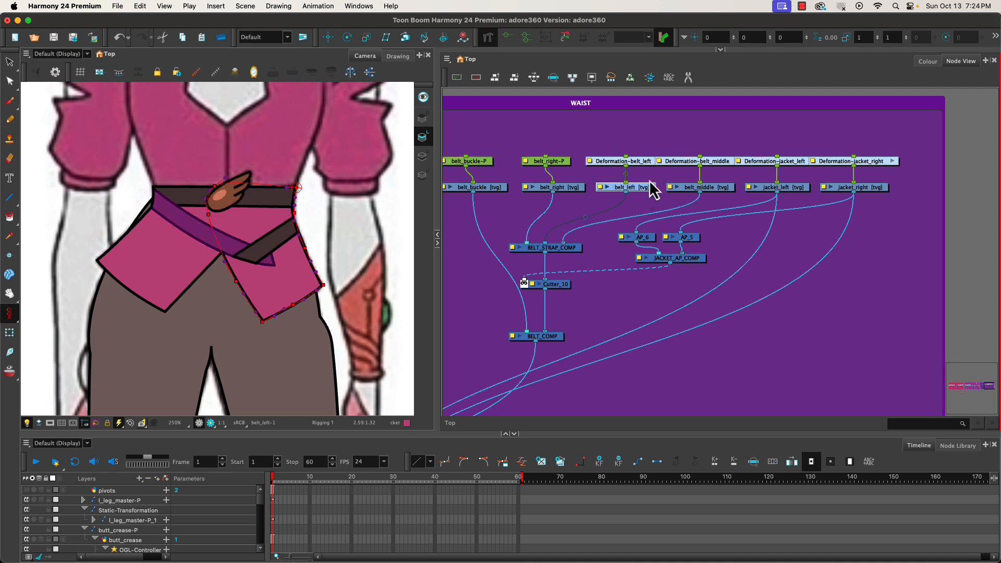
left_click(709, 189, "shift")
left_click(784, 188, "shift")
left_click(855, 188, "shift")
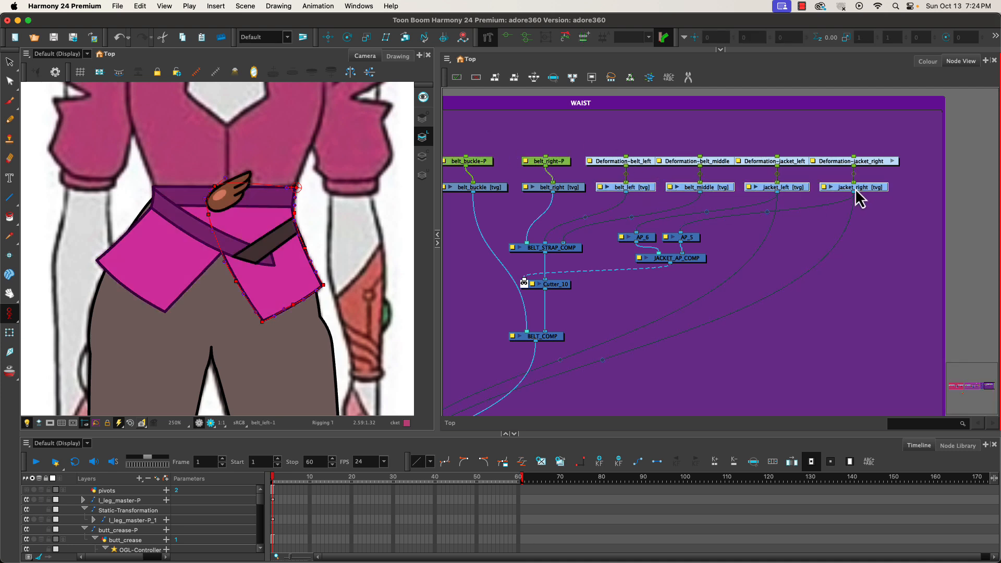
key("super+p")
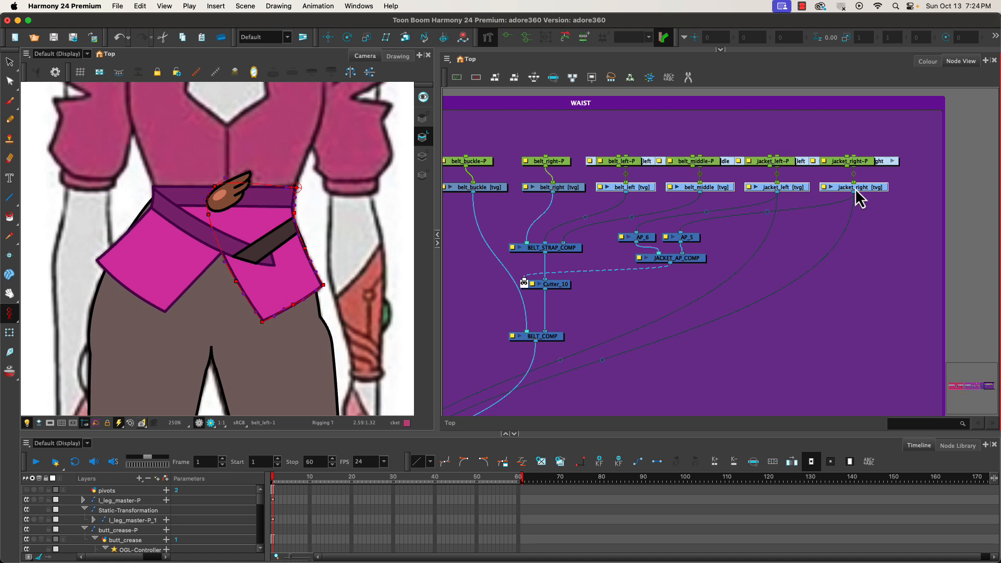
Arrange the new peg nodes in a neat row above the deformation nodes in the WAIST group.
left_click_drag(630, 160, 643, 137)
left_click_drag(709, 165, 710, 139)
left_click_drag(784, 162, 785, 137)
left_click_drag(855, 162, 860, 139)
left_click(856, 161)
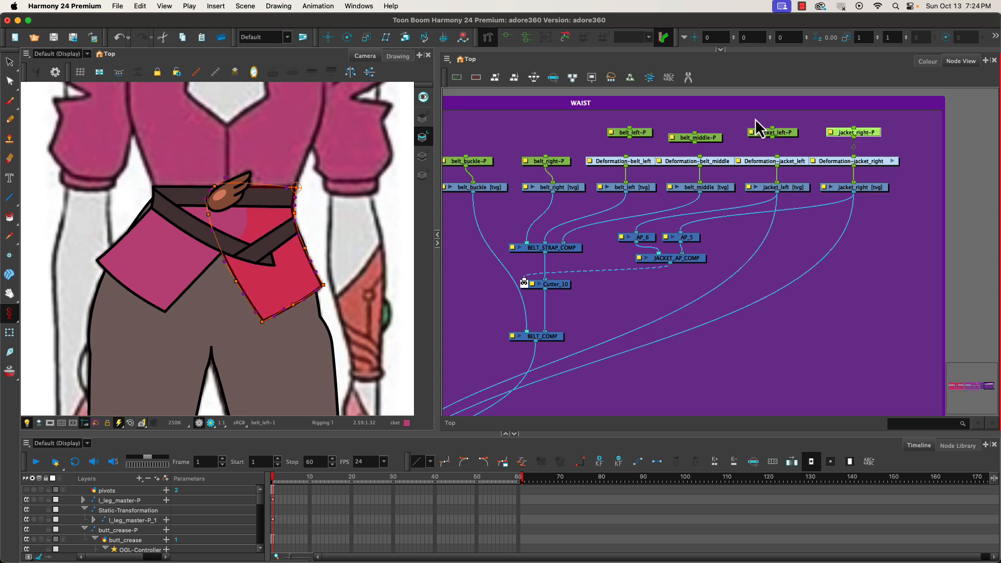
left_click_drag(772, 142, 772, 152)
left_click_drag(695, 141, 699, 155)
mouse_move(629, 138)
left_mouse_down()
mouse_move(626, 159)
mouse_move(641, 137)
left_mouse_up()
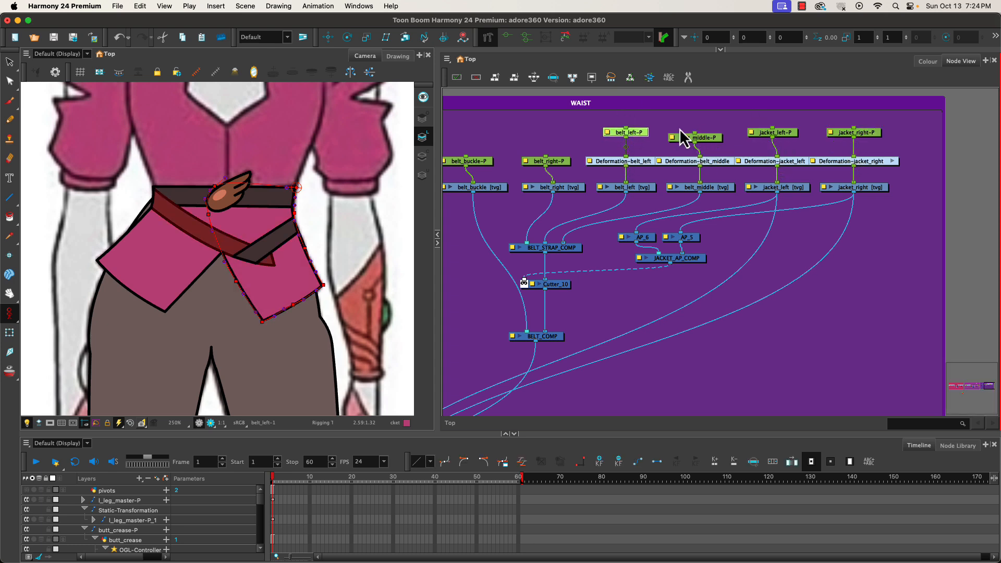
left_click_drag(541, 160, 555, 140)
left_click_drag(484, 161, 491, 137)
left_click_drag(484, 121, 824, 142)
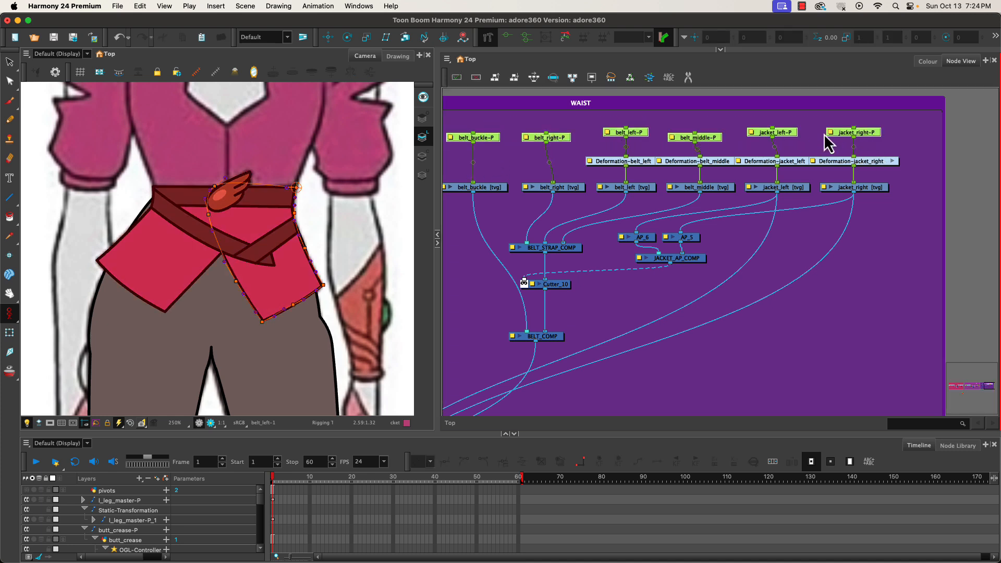
left_click(532, 78)
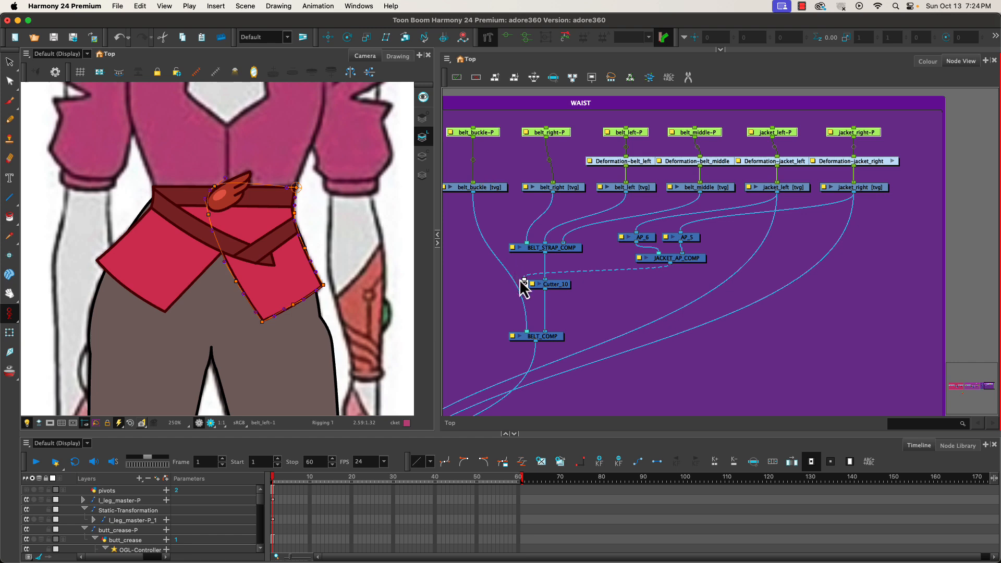
Inspect the hips node and its deformation in the WAIST group with different viewer display options.
scroll(492, 300, "down", 1)
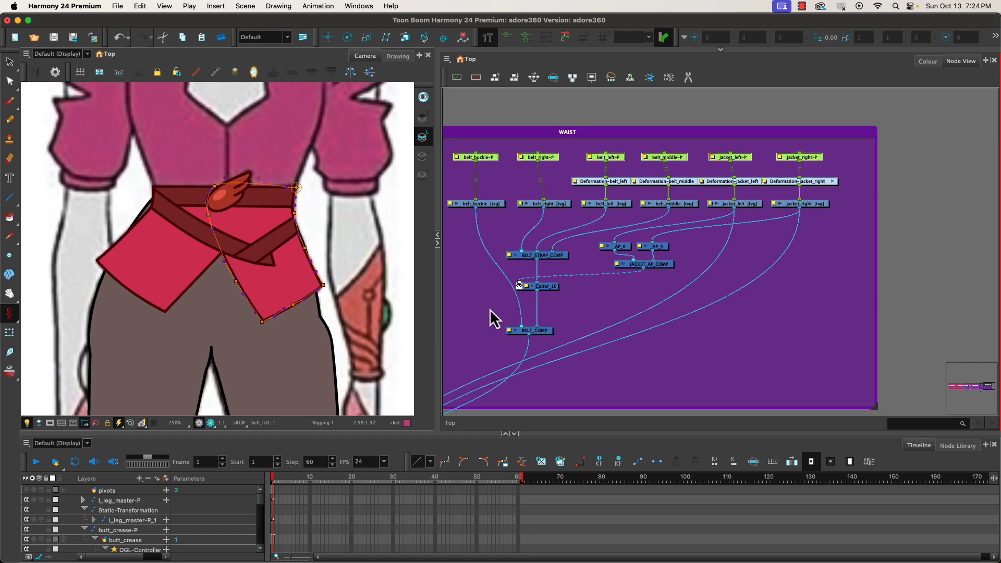
left_click_drag(489, 309, 603, 289)
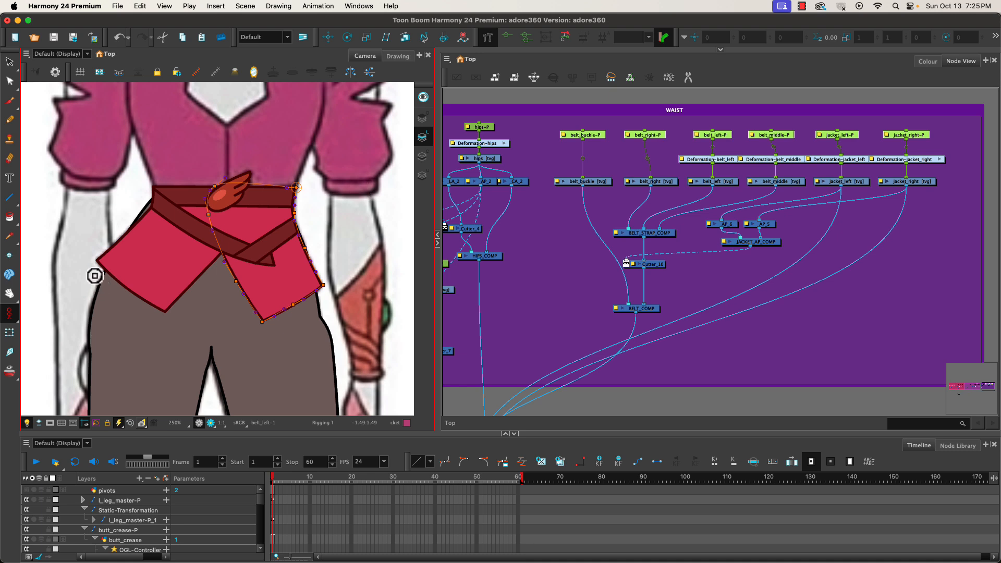
left_click(486, 159)
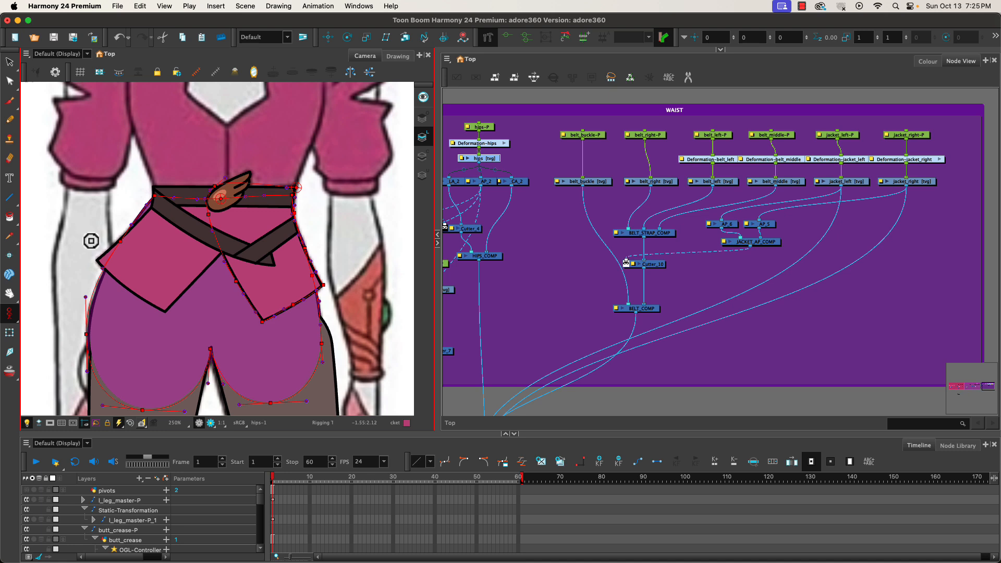
left_click(216, 73)
left_click(197, 73)
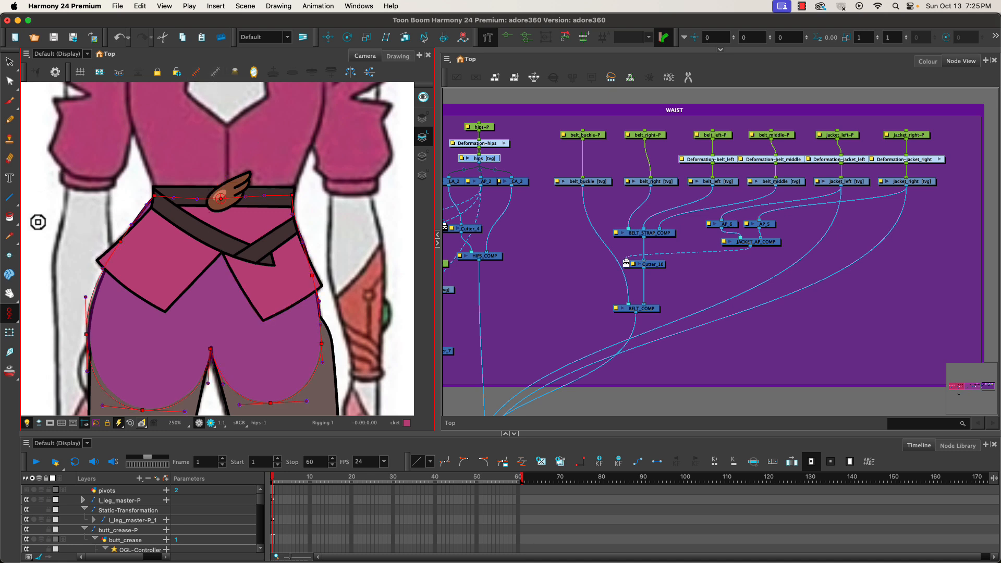
left_click(466, 111)
left_click(490, 167)
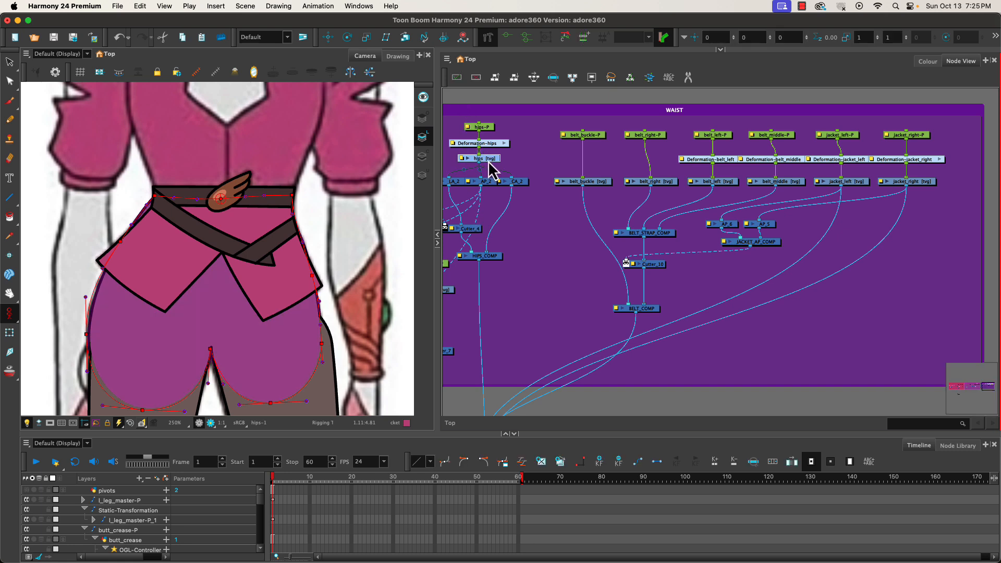
left_click(367, 57)
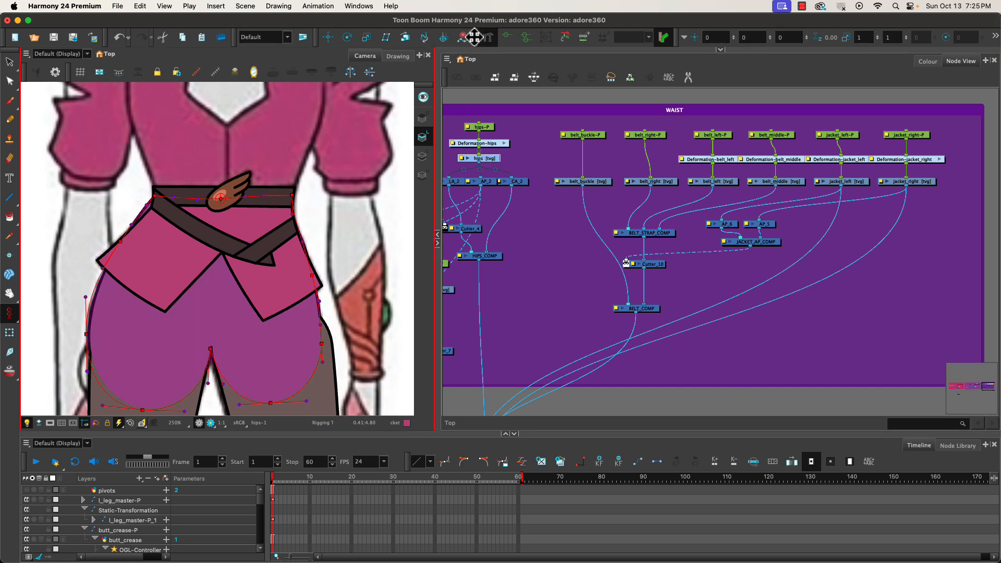
left_click(9, 332)
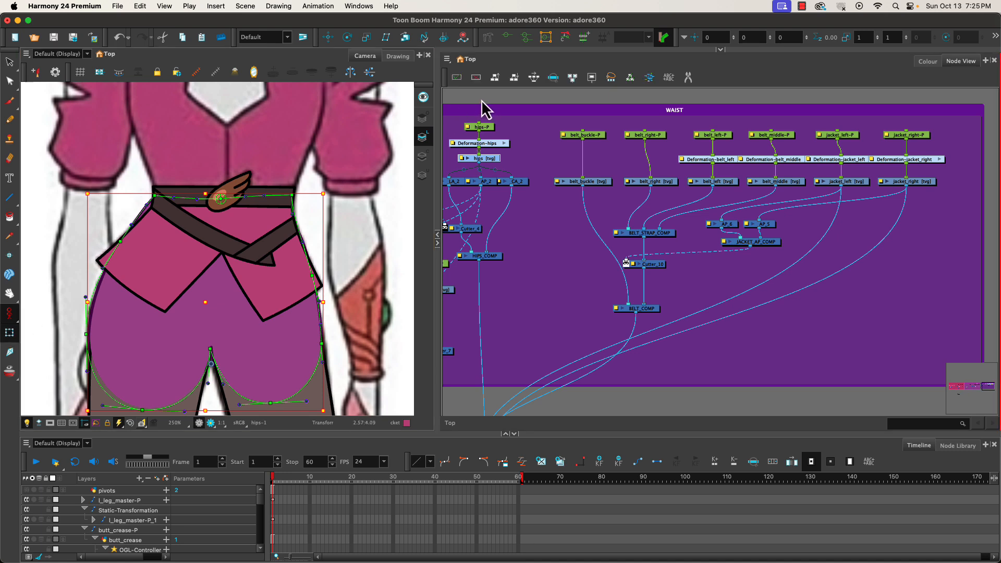
left_click(214, 74)
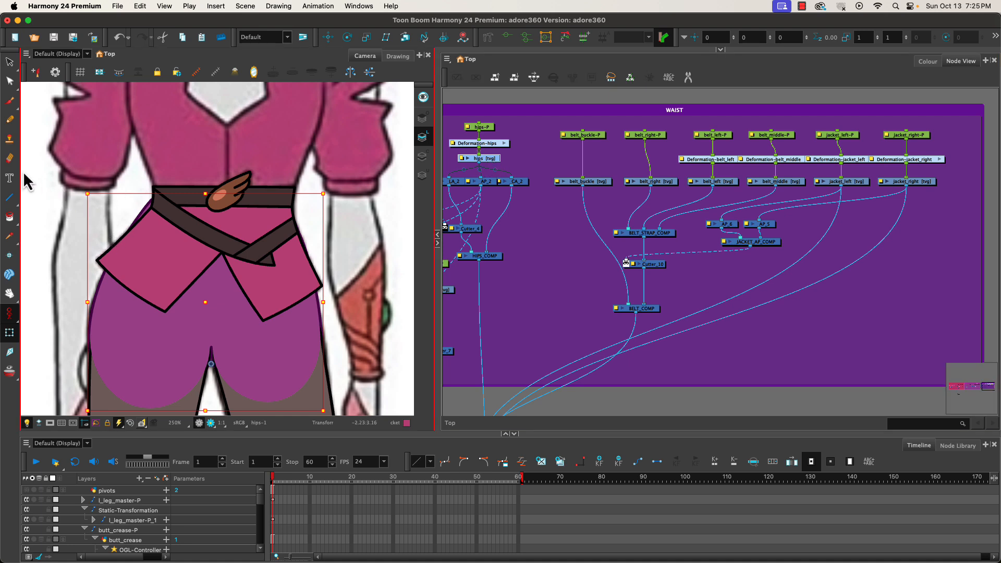
Reshape the hips drawing's upper-left and right contour points with the Contour Editor to fit under the jacket.
left_click(10, 82)
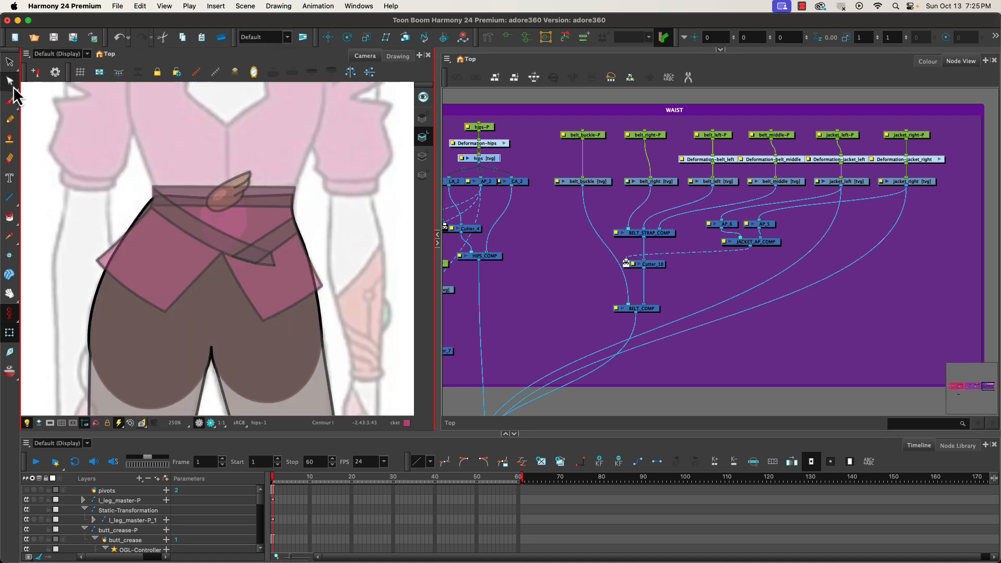
left_click(140, 222)
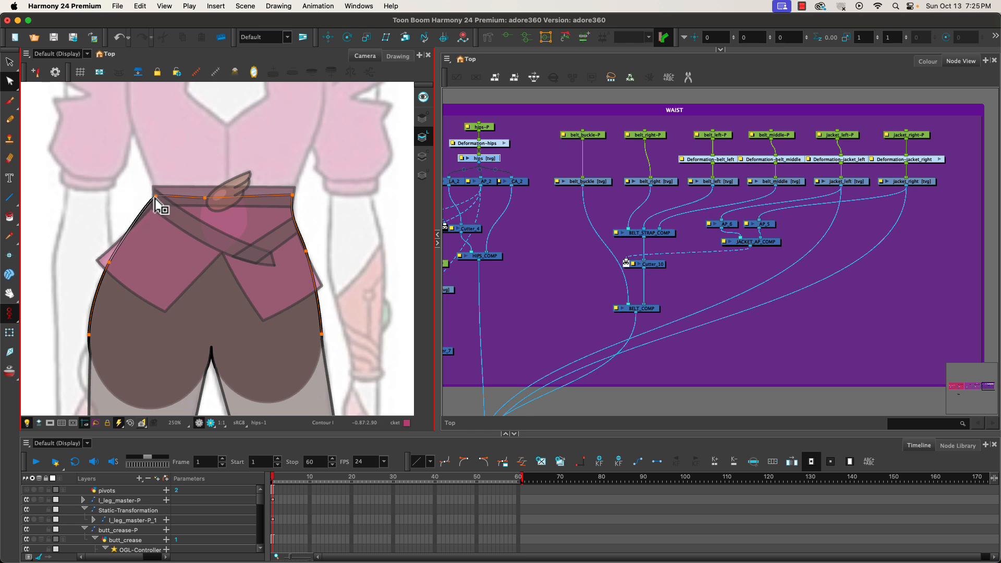
left_click_drag(161, 201, 163, 200)
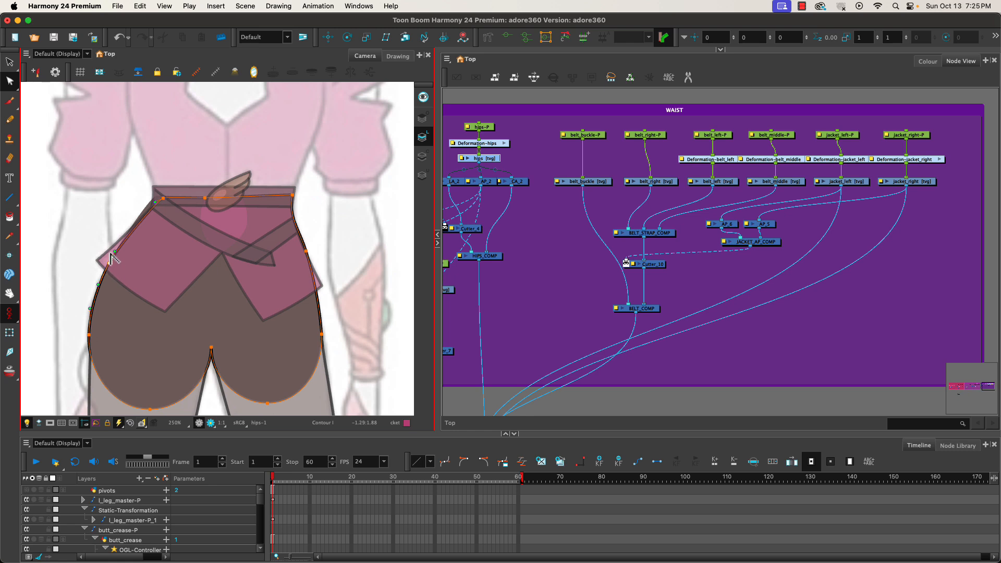
left_click(150, 214)
left_click(110, 263)
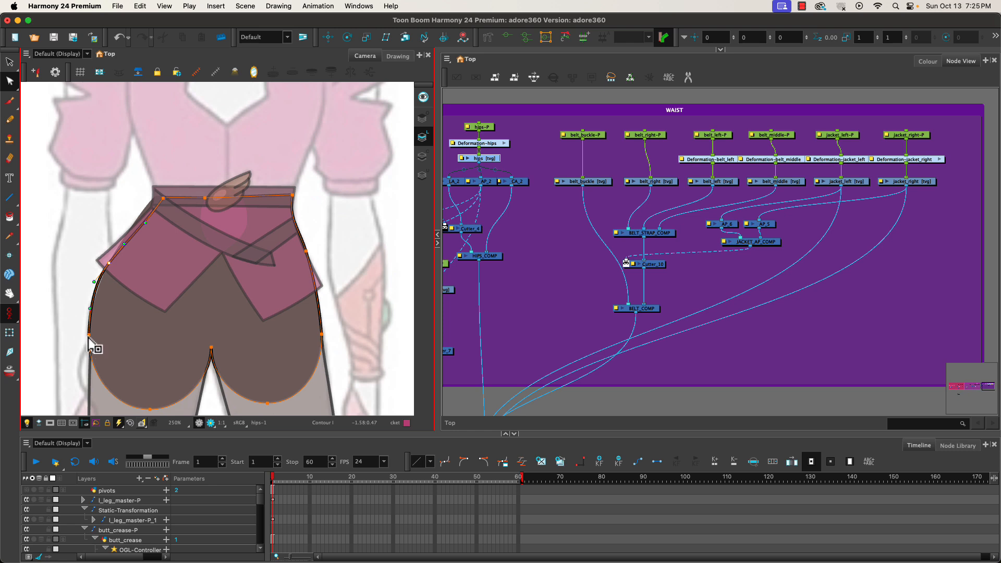
left_click_drag(89, 337, 91, 337)
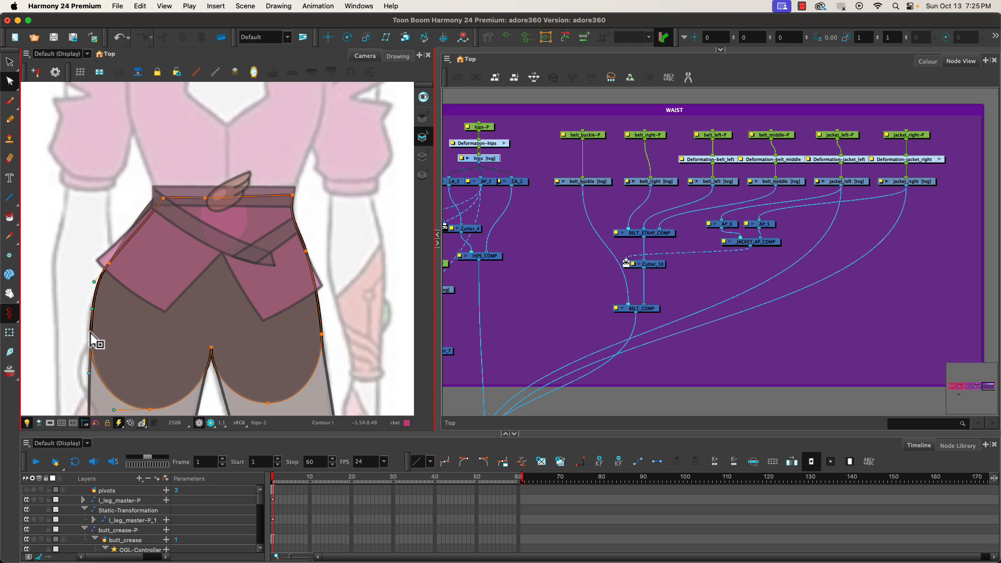
left_click(306, 252)
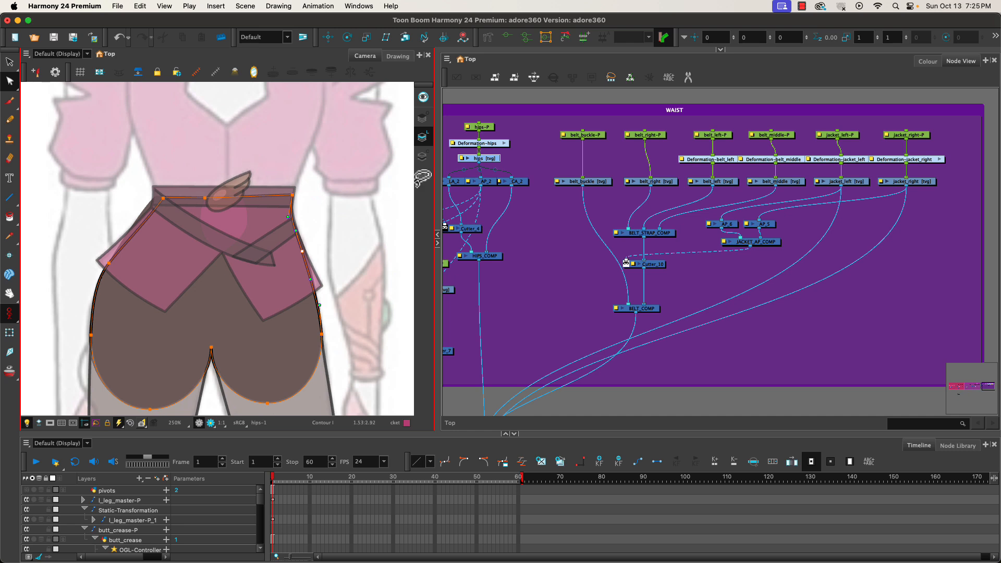
Select the hips deformation and hips node again and review the deformation display.
left_click(487, 151)
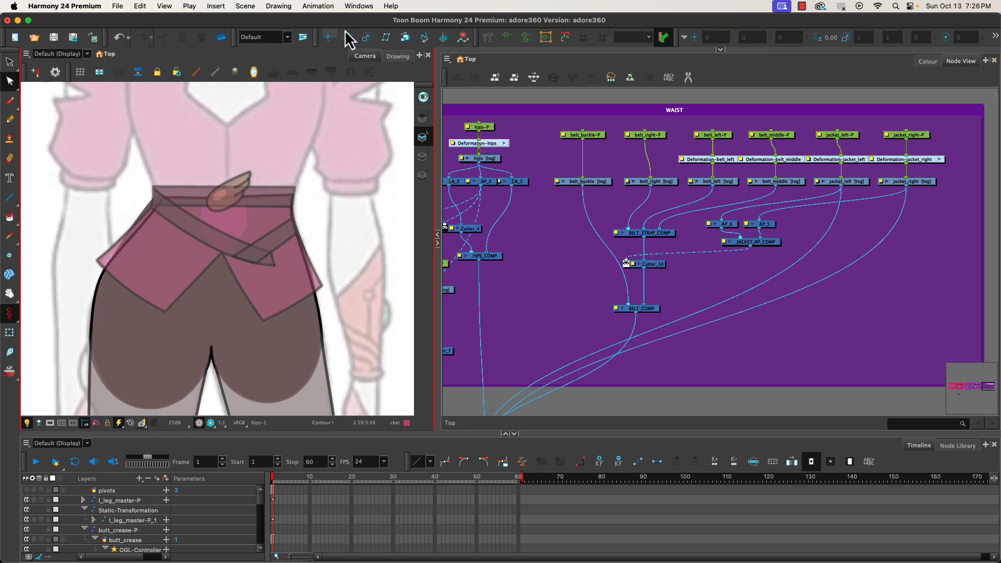
left_click(489, 37)
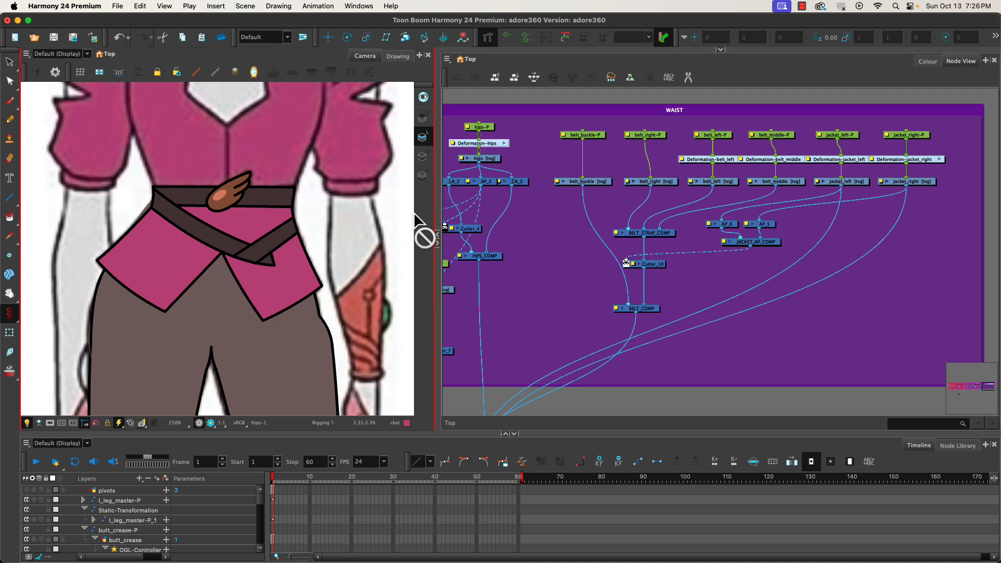
left_click(486, 159)
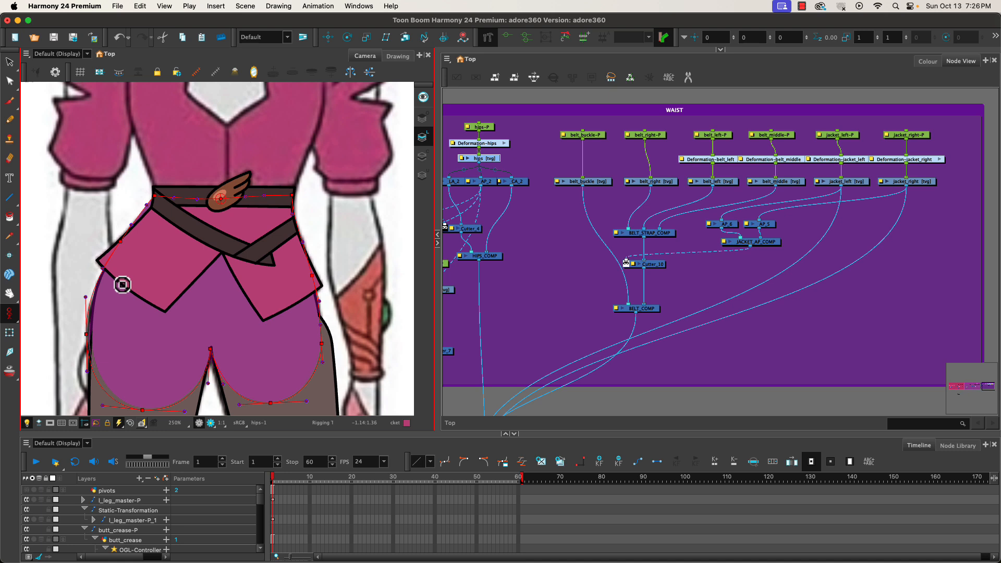
left_click(10, 81)
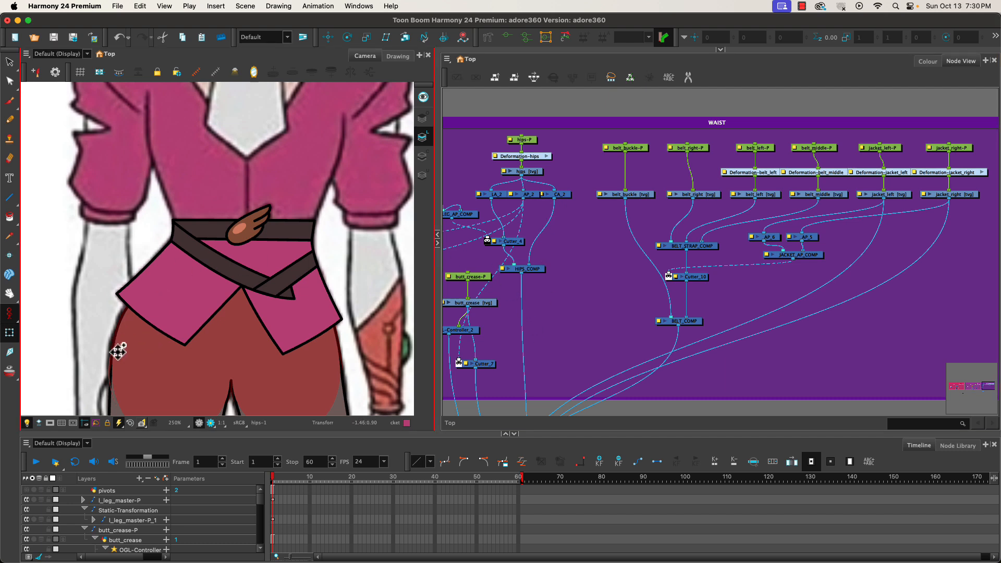
Switch to the Rigging tool to display the hips deformation chain and examine its points around the hips and legs.
mouse_move(143, 342)
left_mouse_down()
mouse_move(177, 134)
mouse_move(112, 110)
mouse_move(125, 286)
mouse_move(176, 290)
mouse_move(120, 305)
mouse_move(112, 273)
mouse_move(111, 313)
mouse_move(116, 283)
left_mouse_up()
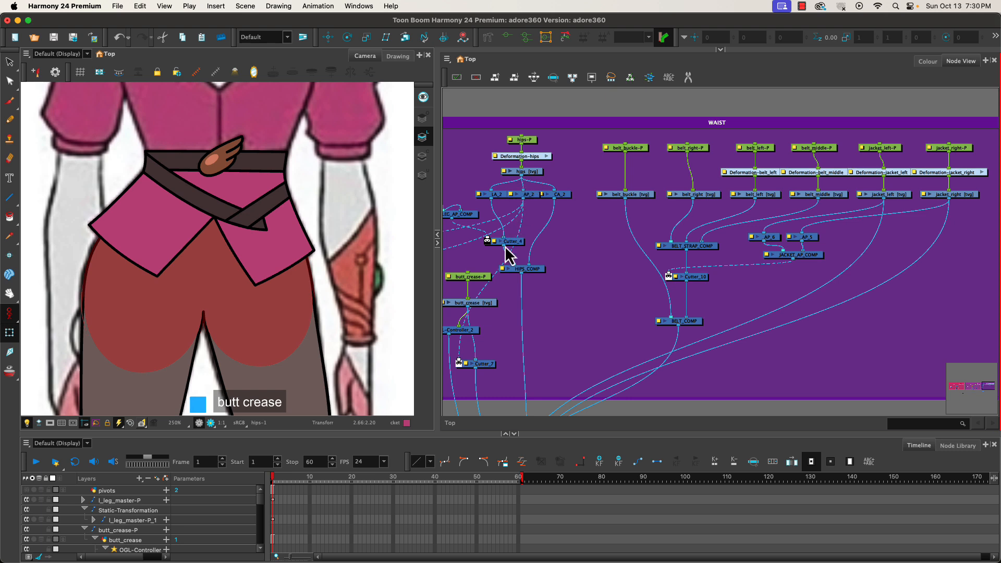
left_click(488, 37)
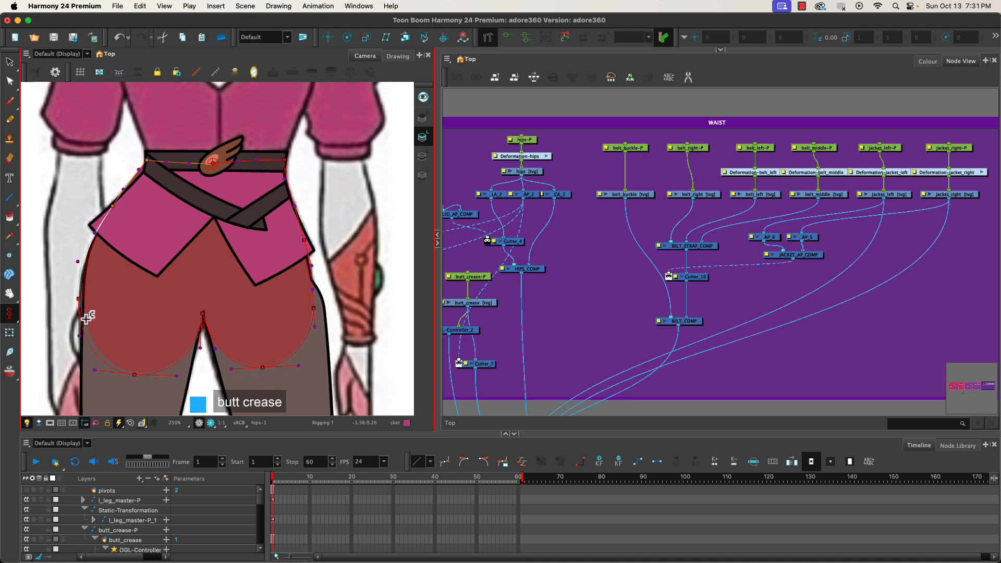
left_click_drag(183, 402, 185, 165)
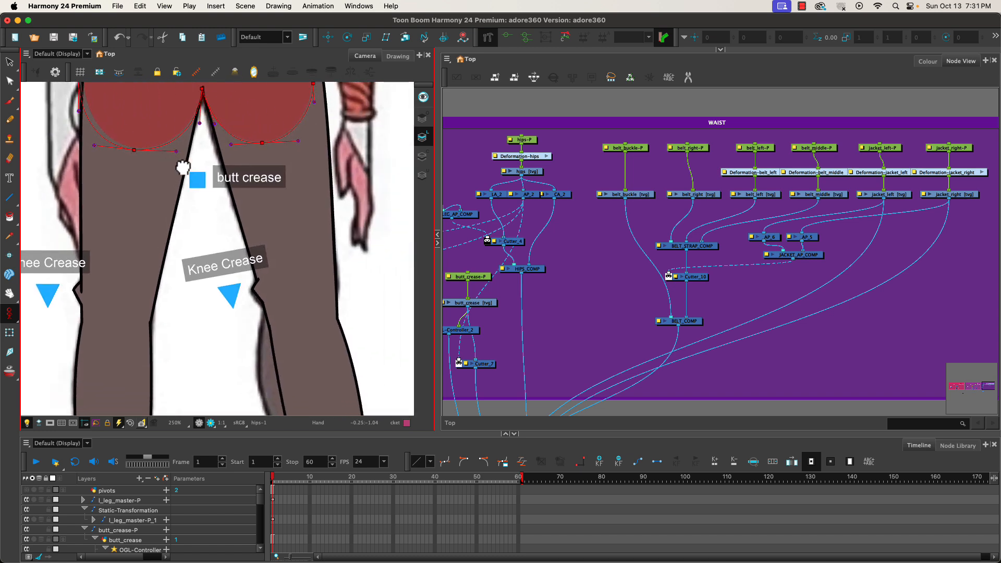
left_click_drag(225, 378, 209, 200)
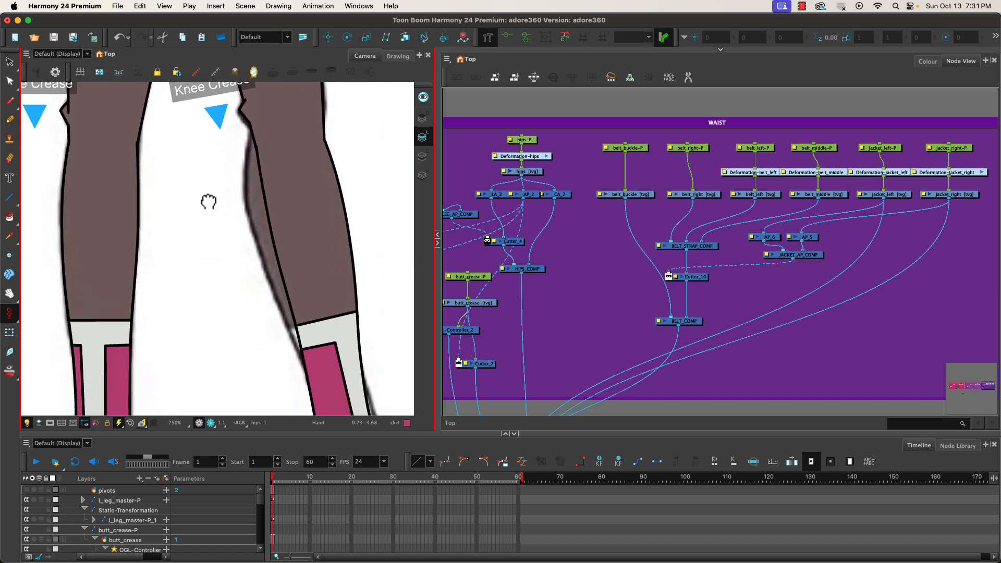
left_click_drag(219, 353, 311, 374)
left_click_drag(179, 178, 180, 380)
left_click_drag(167, 213, 153, 360)
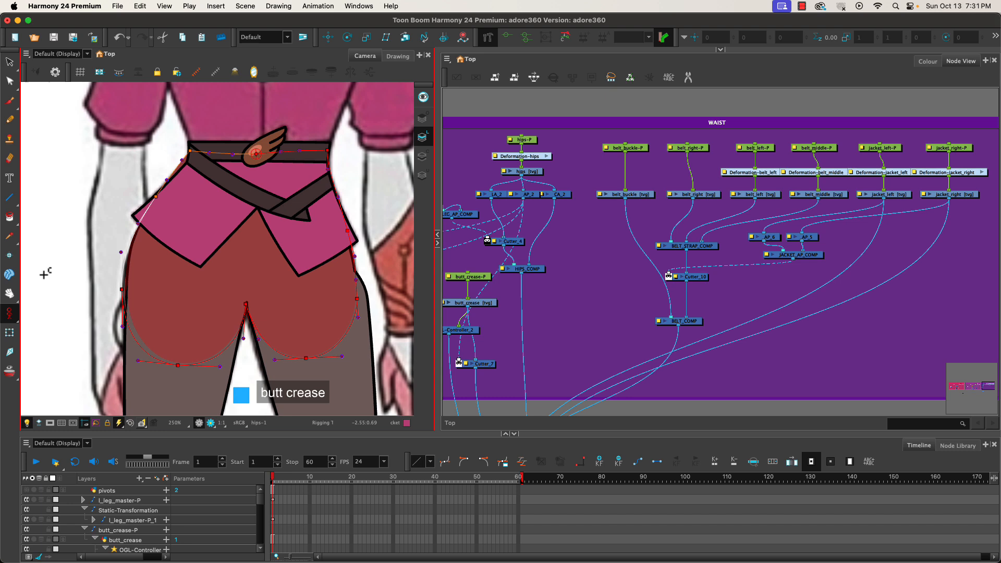
left_click(10, 334)
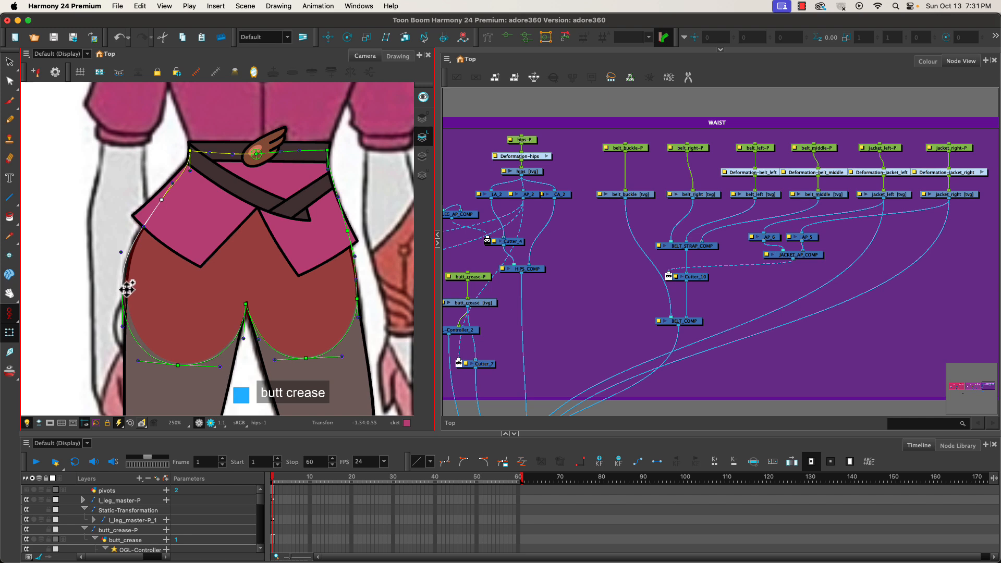
scroll(121, 301, "down", 3)
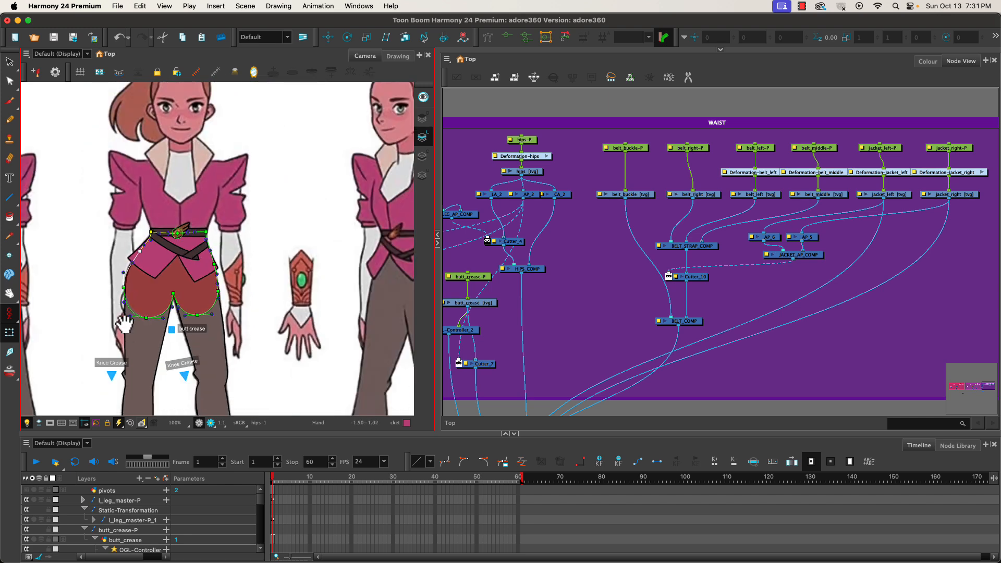
left_click_drag(116, 321, 166, 176)
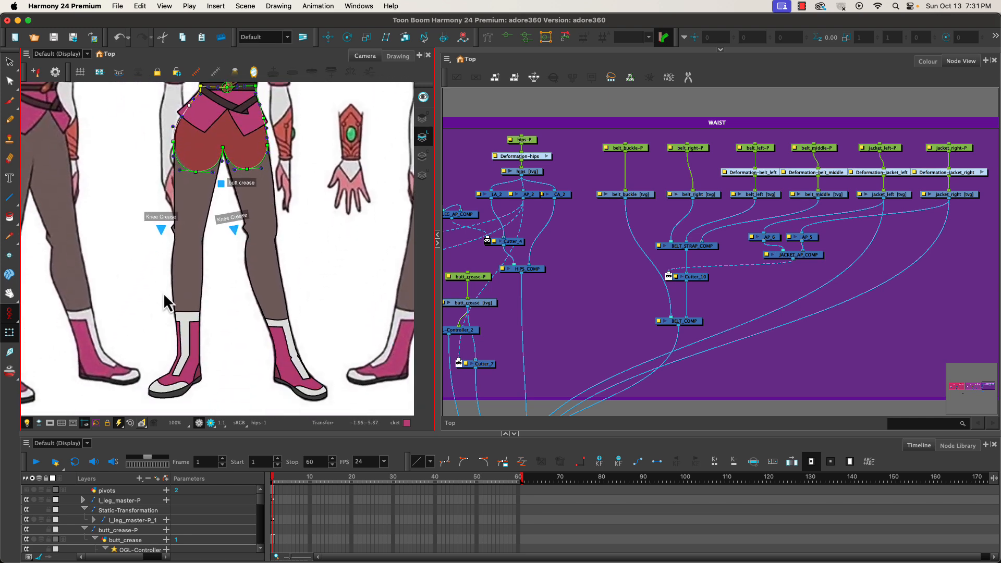
Zoom out and pan the node view to examine the RIGHT LEG and WAIST groups side by side.
scroll(540, 271, "down", 3)
scroll(518, 302, "down", 1)
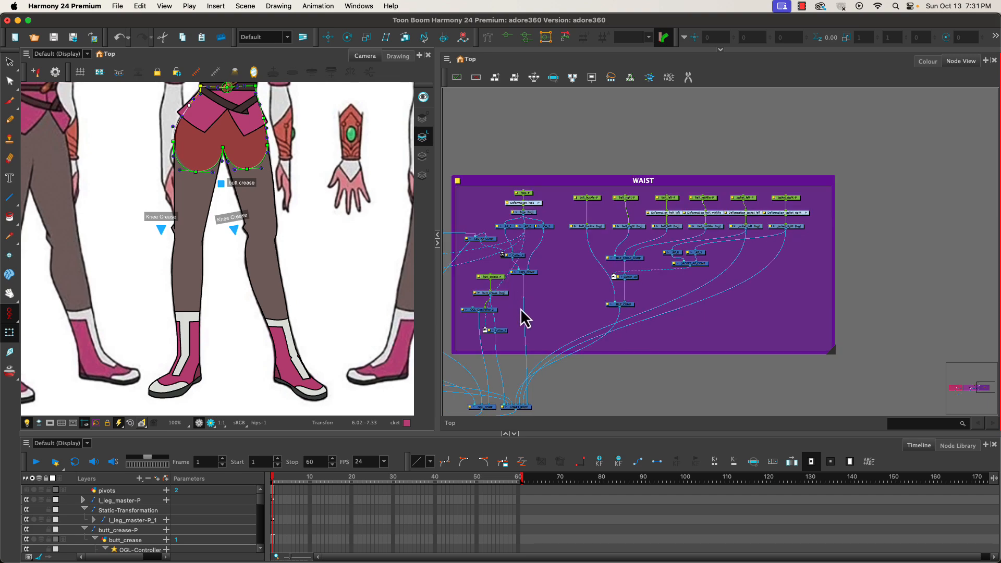
left_click_drag(521, 320, 727, 309)
left_click_drag(509, 330, 724, 350)
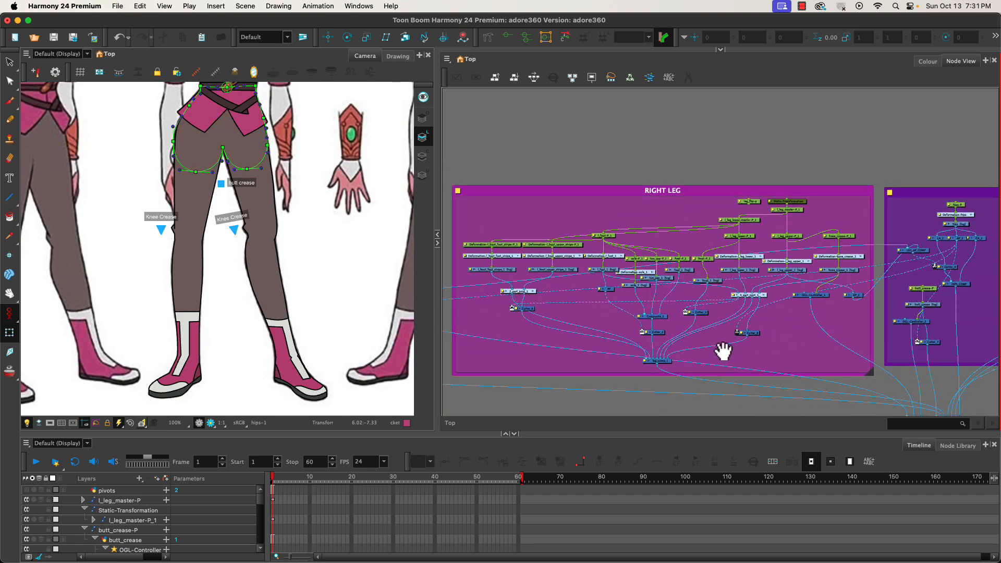
left_click_drag(530, 339, 244, 347)
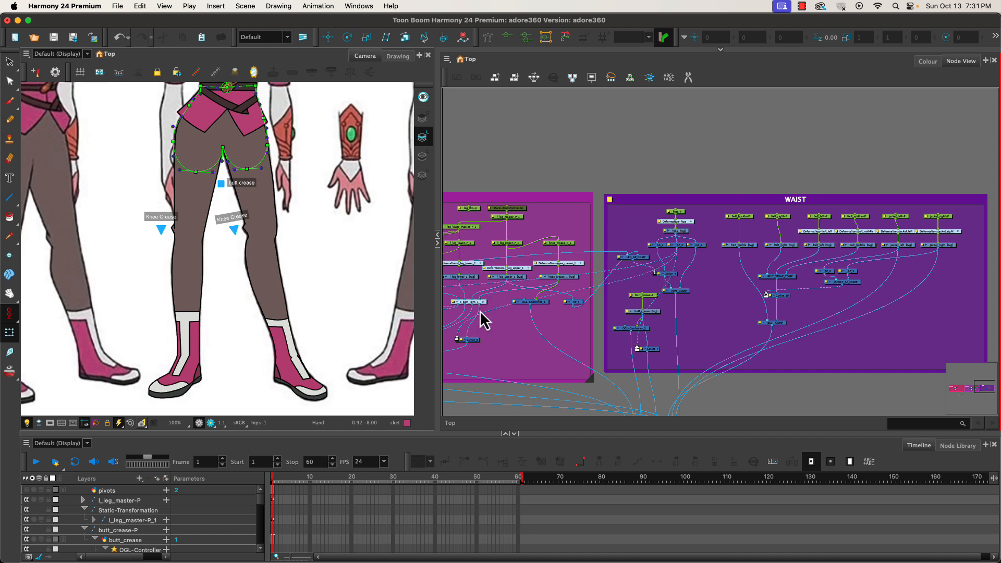
left_click_drag(484, 328, 803, 323)
left_click_drag(563, 341, 693, 335)
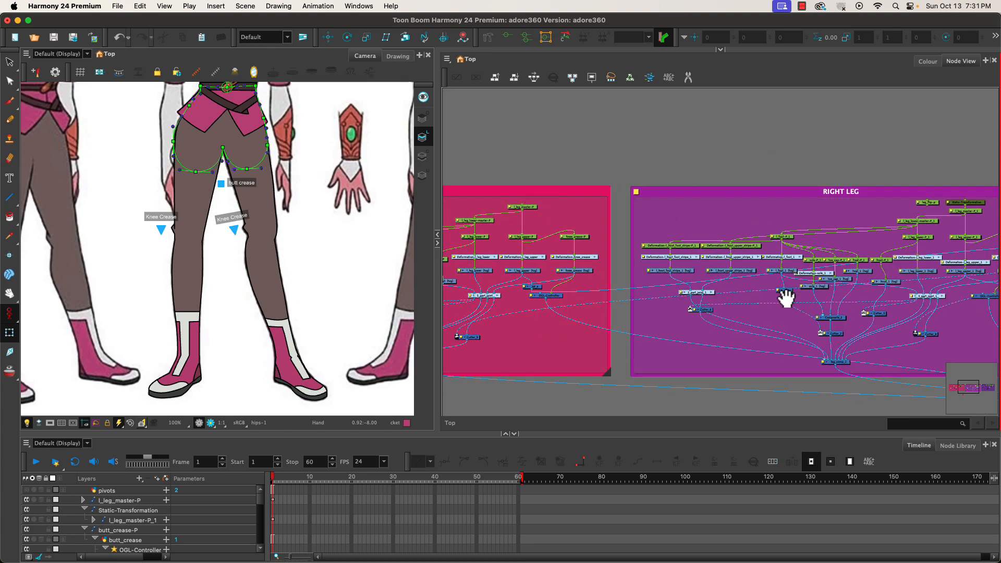
left_click_drag(786, 298, 531, 313)
left_click_drag(785, 271, 592, 285)
left_click_drag(629, 200, 629, 259)
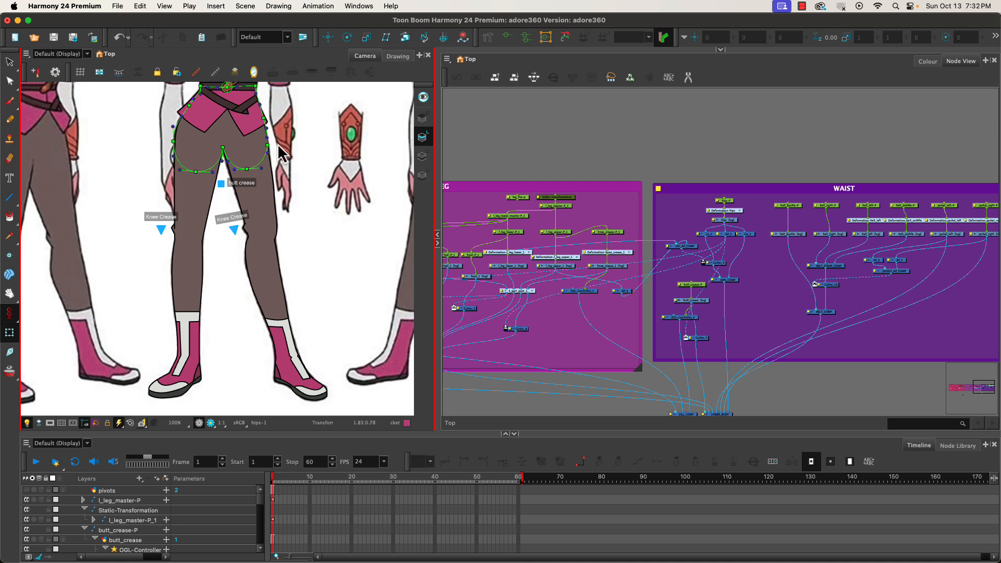
Pan the camera view to review the hips deformation against the whole character.
left_click_drag(334, 201, 123, 239)
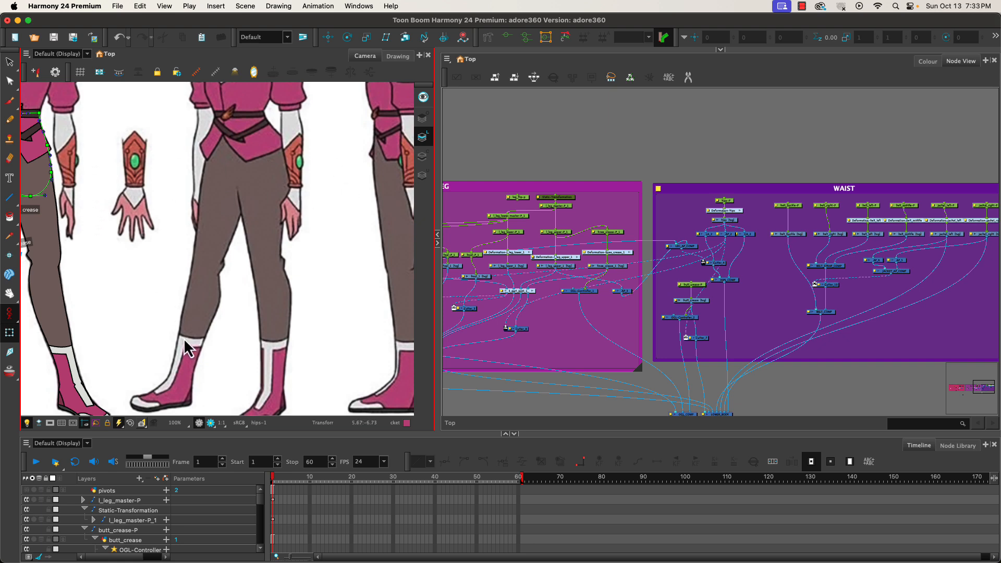
left_click_drag(134, 312, 378, 305)
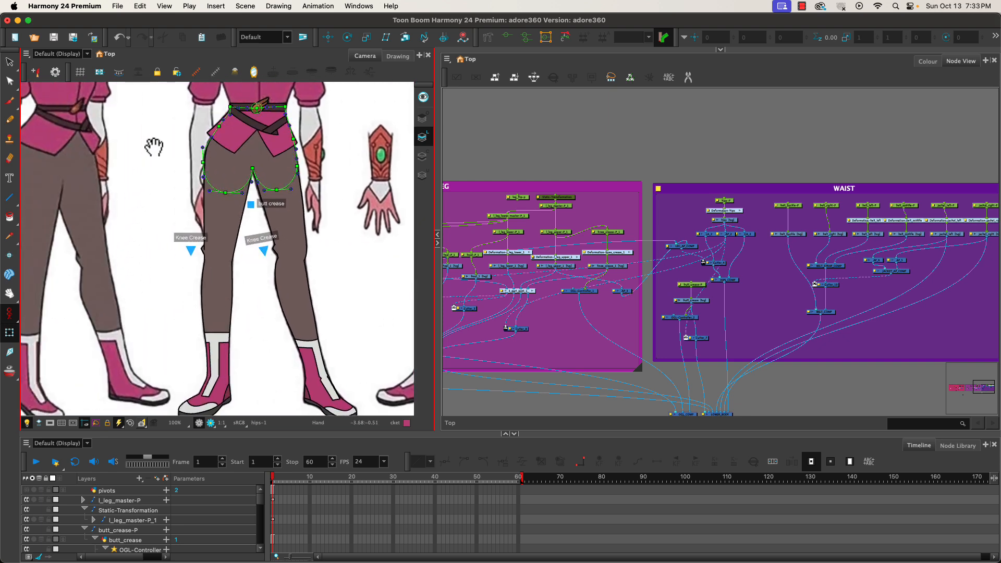
left_click_drag(154, 147, 161, 256)
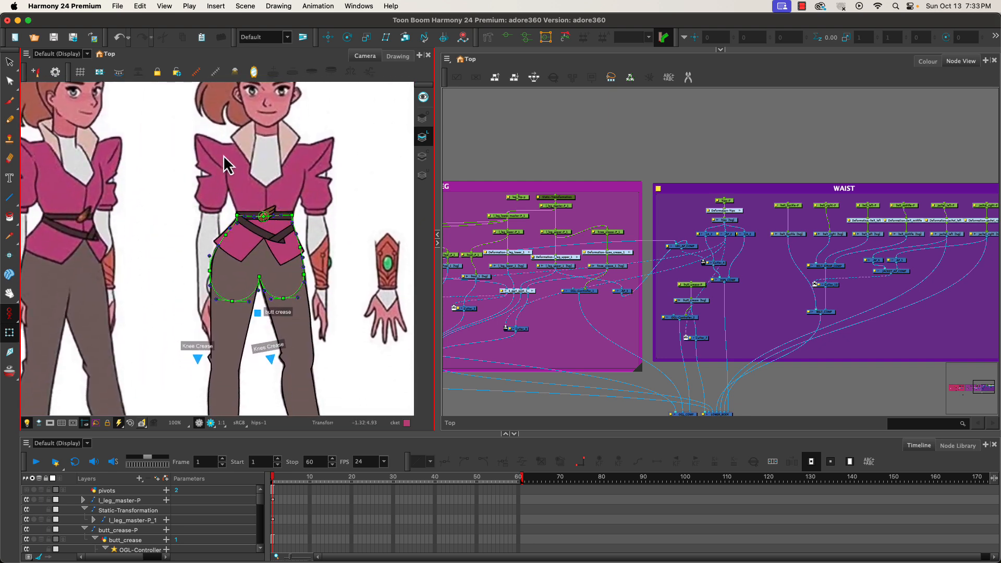